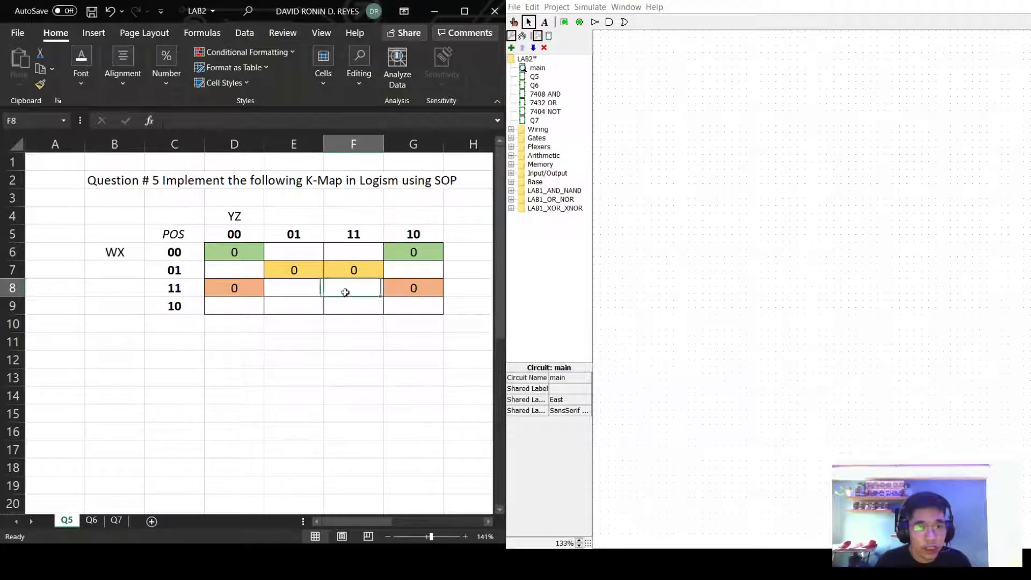
Point out the WX 10 row and its empty cells, including WX 11/YZ 11 and WX 10/YZ 11.
{"action": "left_click", "coordinate": [251, 306]}
{"action": "left_click", "coordinate": [389, 309]}
{"action": "left_click", "coordinate": [340, 302]}
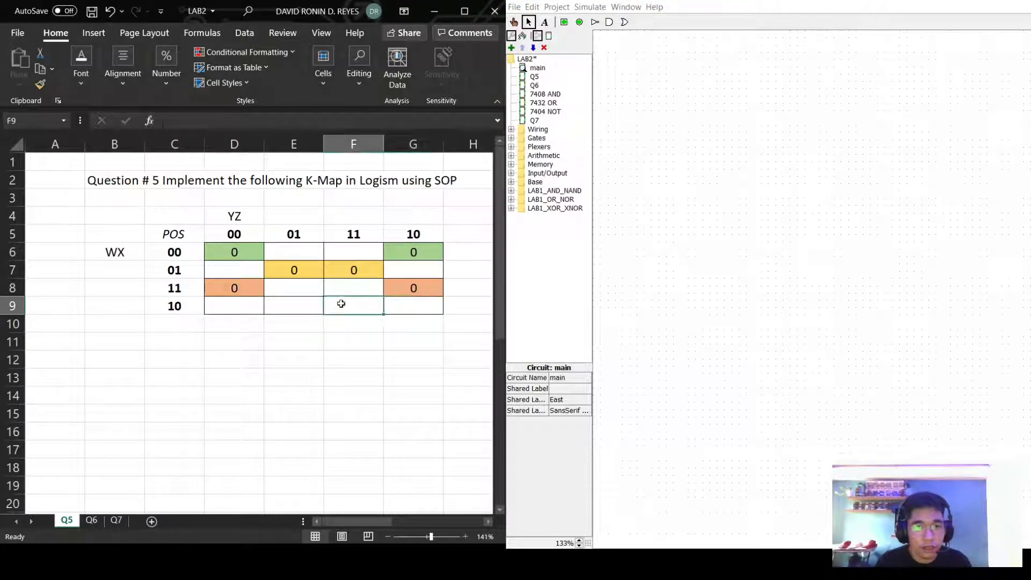
{"action": "left_click", "coordinate": [338, 291]}
{"action": "left_click", "coordinate": [300, 289]}
{"action": "left_click", "coordinate": [299, 303]}
{"action": "left_click", "coordinate": [251, 307]}
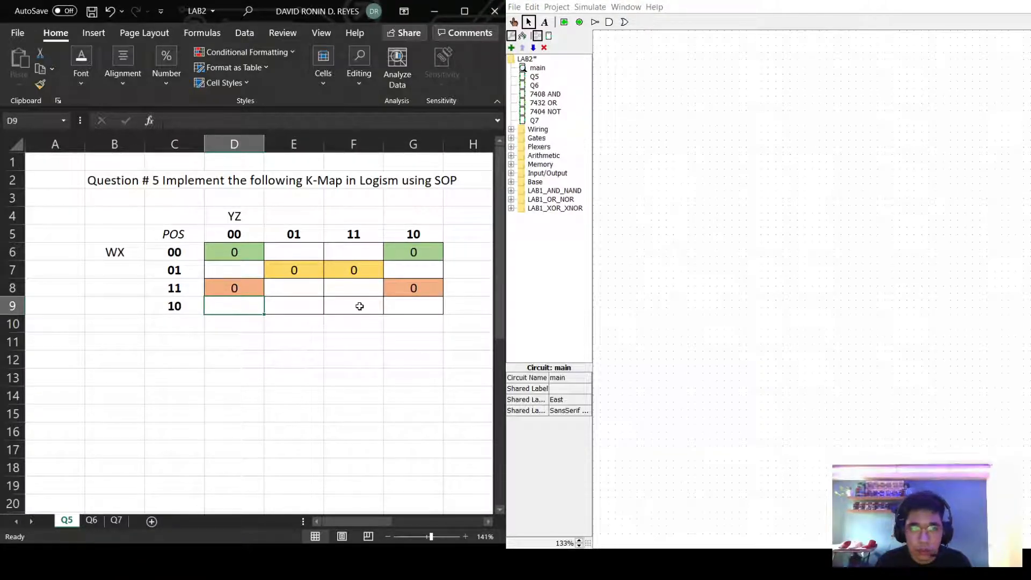
{"action": "left_click", "coordinate": [353, 305]}
{"action": "left_click", "coordinate": [358, 293]}
{"action": "left_click", "coordinate": [412, 314]}
{"action": "left_click", "coordinate": [367, 292]}
{"action": "left_click", "coordinate": [338, 302]}
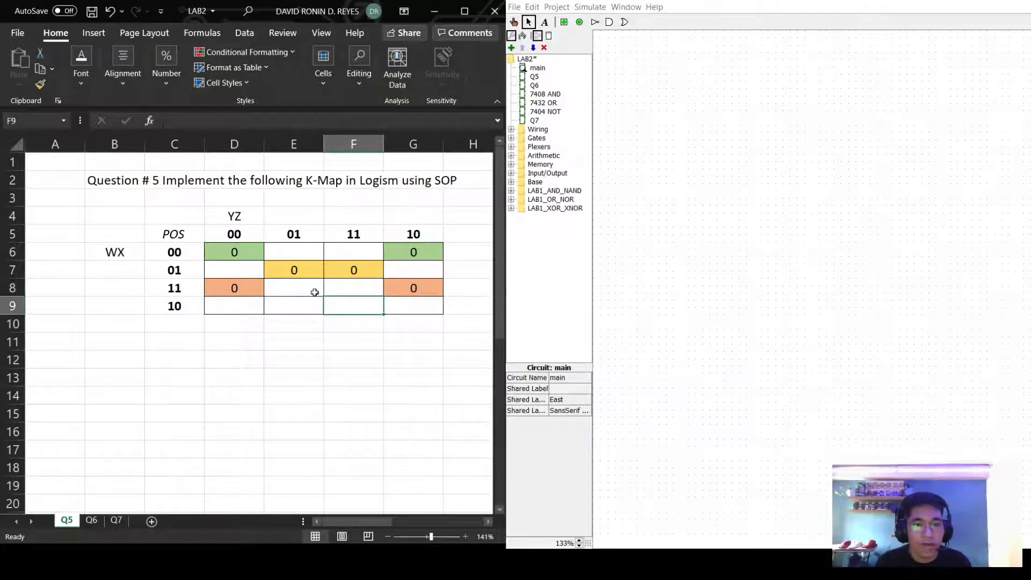
{"action": "left_click", "coordinate": [310, 292]}
{"action": "left_click", "coordinate": [297, 306]}
{"action": "left_click", "coordinate": [295, 292]}
{"action": "left_click", "coordinate": [293, 306]}
{"action": "left_click", "coordinate": [260, 309]}
{"action": "left_click", "coordinate": [293, 307]}
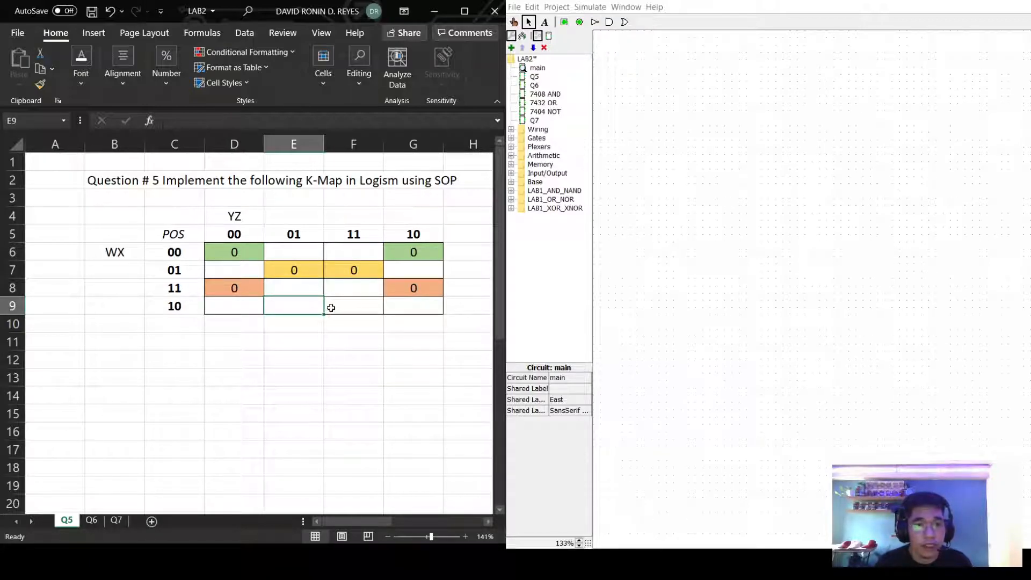
{"action": "left_click", "coordinate": [333, 307]}
Scroll down to the grouped K-map and select the green group and its answer cell D31.
{"action": "scroll", "coordinate": [354, 349], "scroll_direction": "down", "scroll_amount": 5}
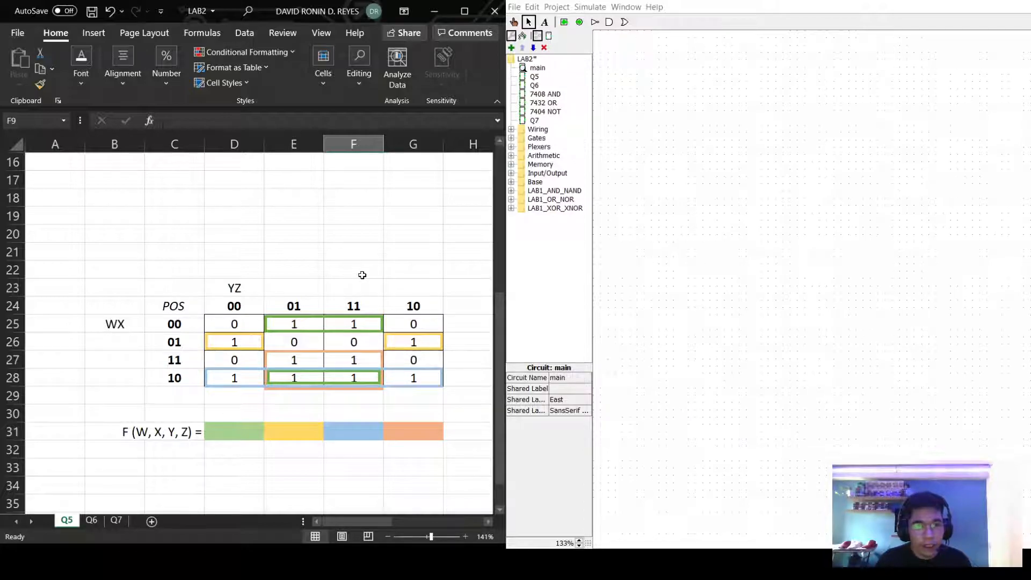
{"action": "scroll", "coordinate": [348, 269], "scroll_direction": "down", "scroll_amount": 1}
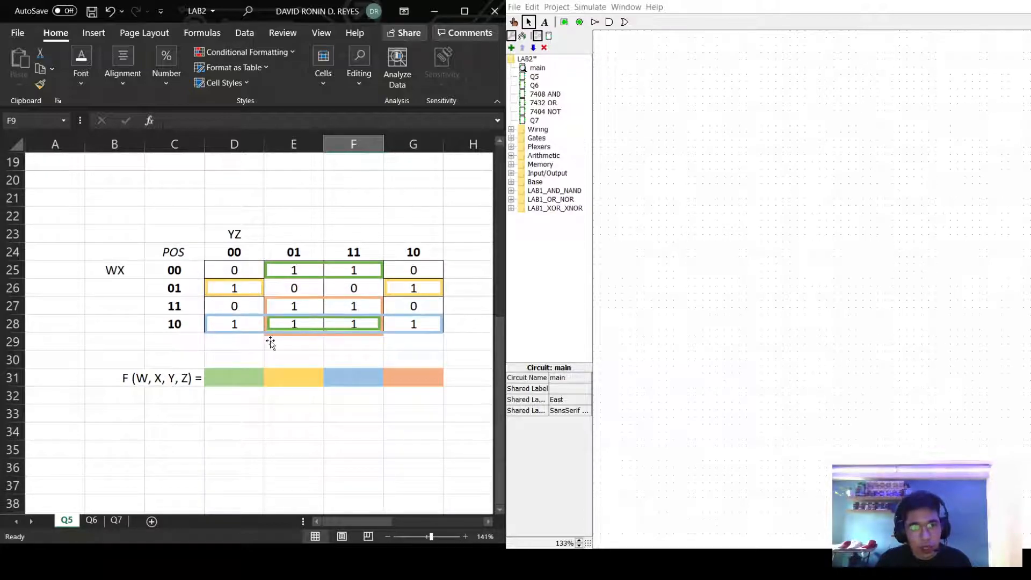
{"action": "left_click", "coordinate": [306, 270]}
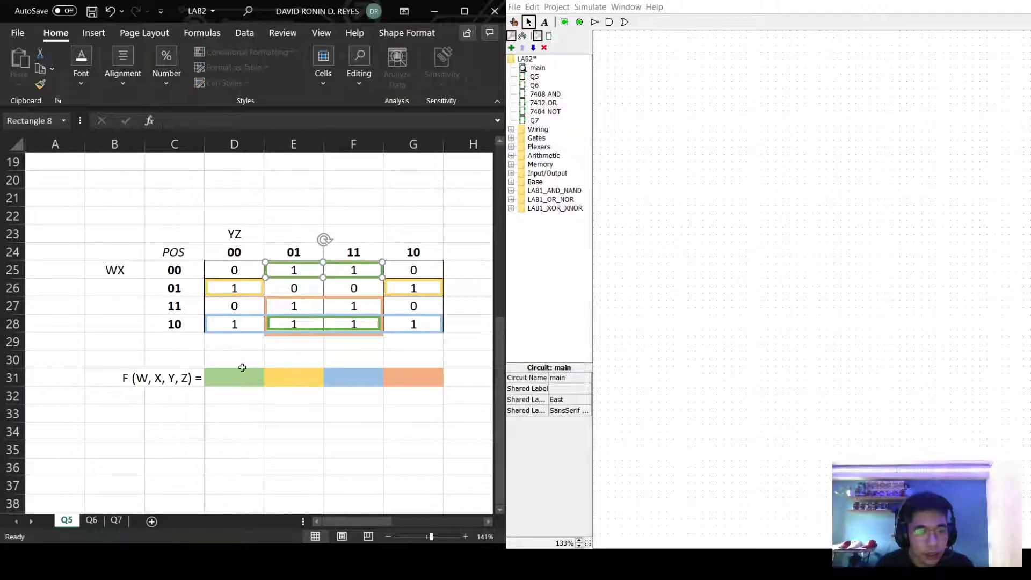
{"action": "left_click", "coordinate": [229, 374]}
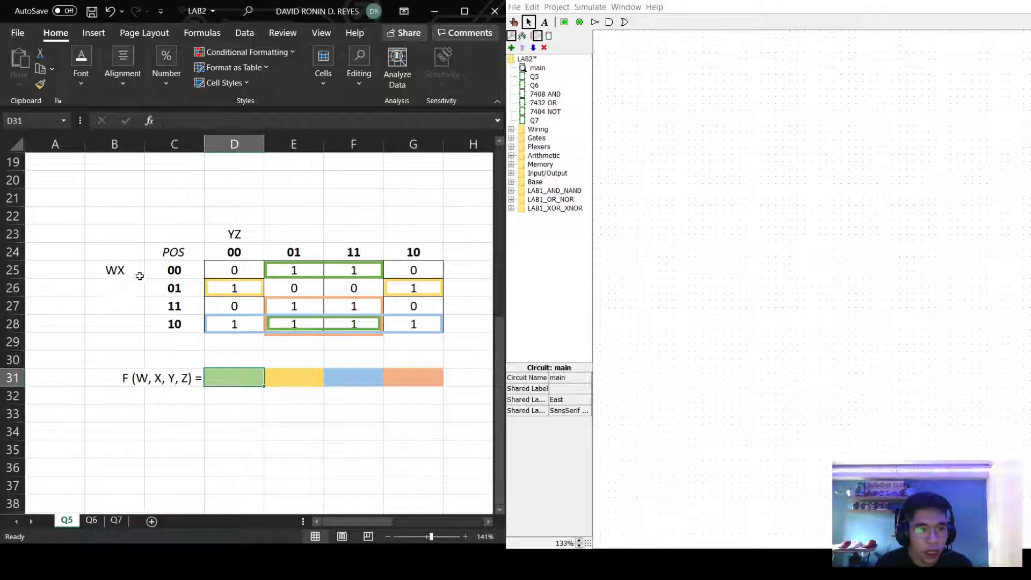
Point out the K-map's WX row labels 00 and 10.
{"action": "left_click", "coordinate": [158, 272]}
{"action": "left_click", "coordinate": [178, 341]}
{"action": "left_click", "coordinate": [177, 324]}
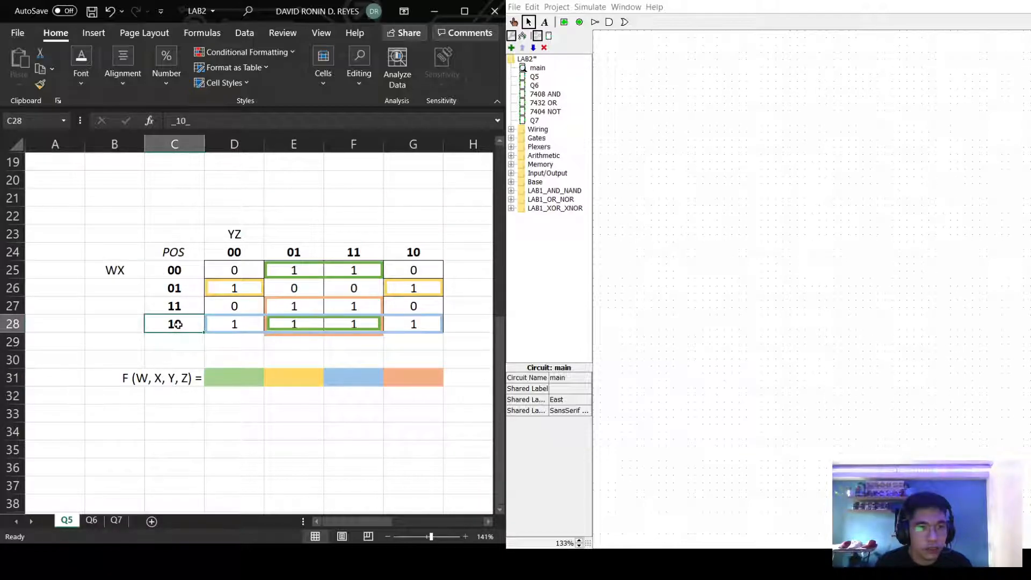
{"action": "left_click", "coordinate": [185, 270]}
{"action": "left_click", "coordinate": [187, 327]}
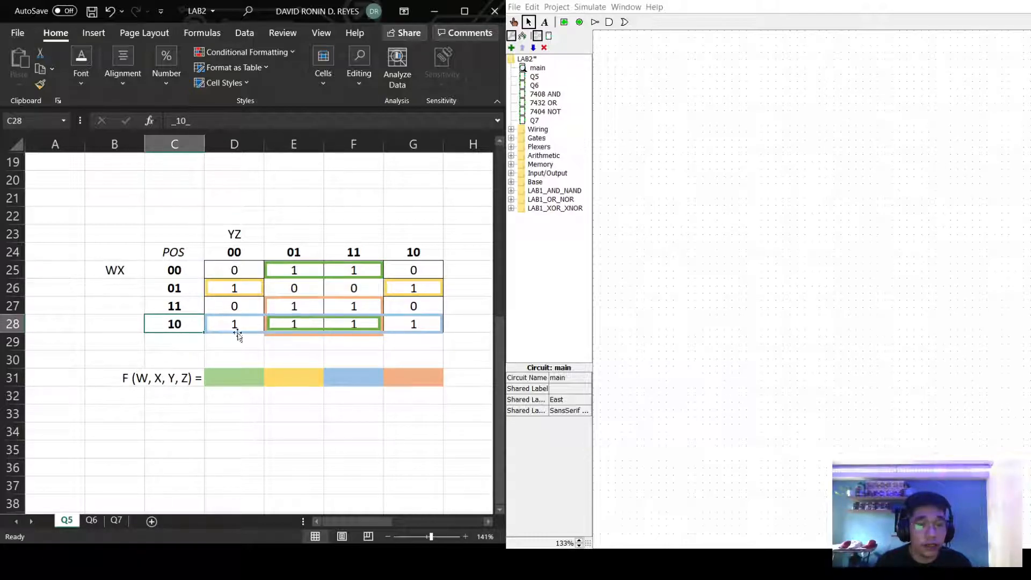
{"action": "left_click", "coordinate": [174, 270]}
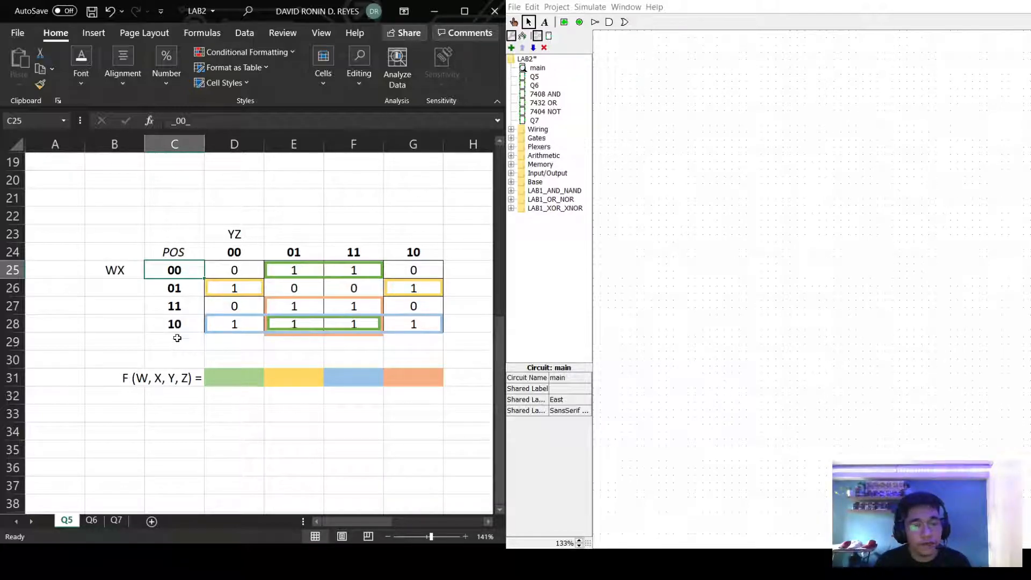
Enter X' in D31 as the start of the green group's term.
{"action": "double_click", "coordinate": [217, 376]}
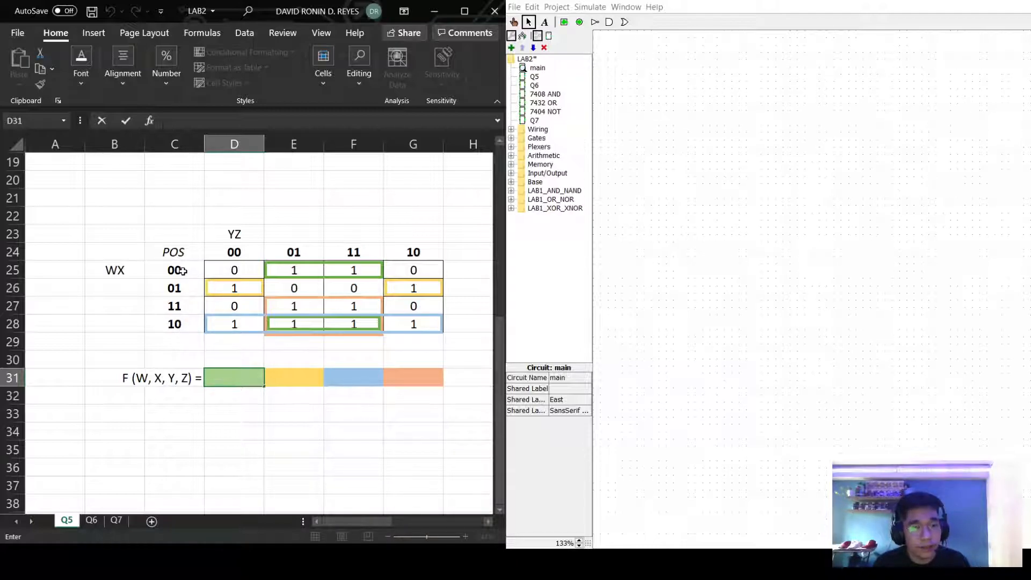
{"action": "type", "text": "X"}
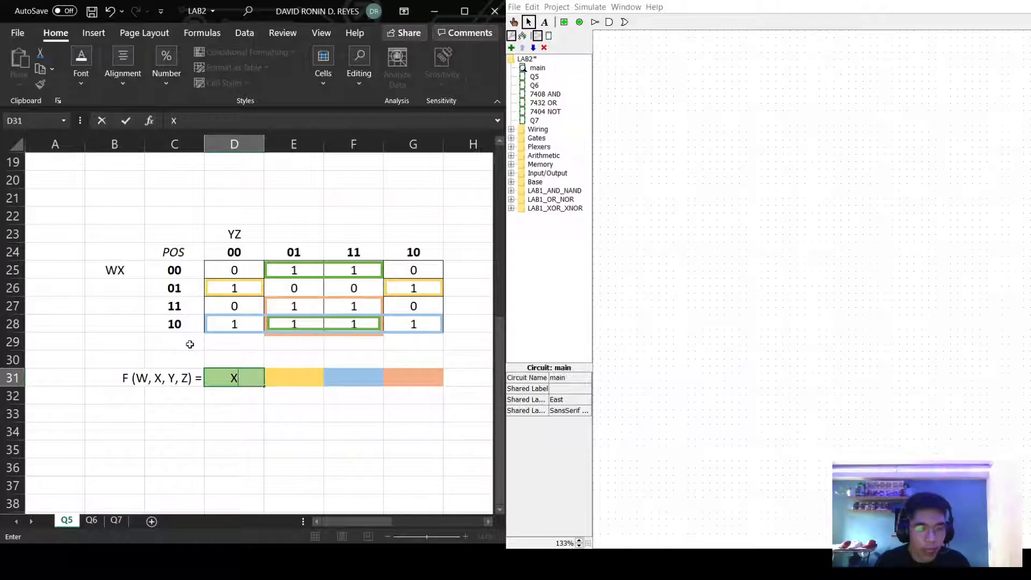
{"action": "type", "text": "'"}
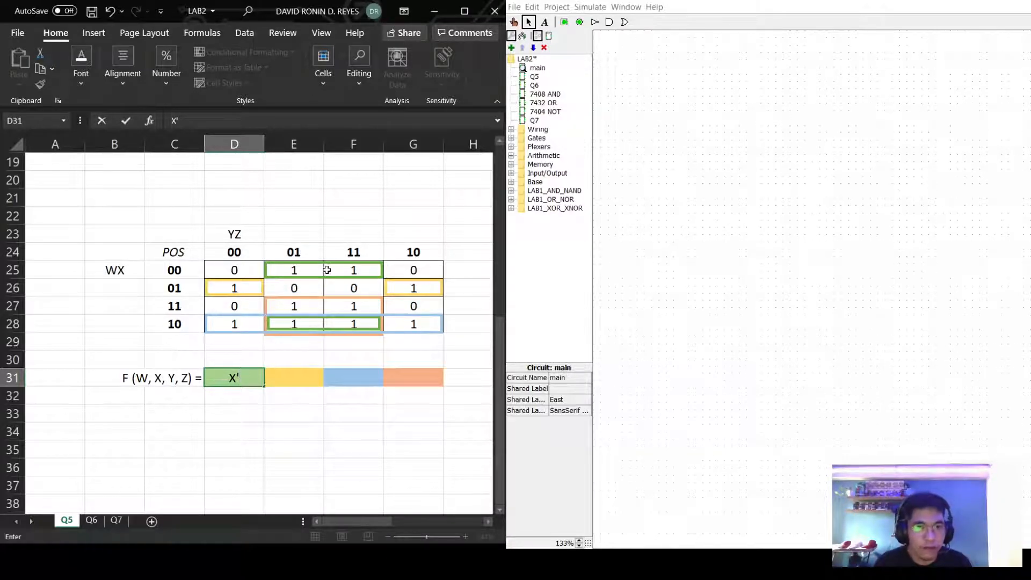
{"action": "left_click", "coordinate": [299, 252]}
Compare the YZ column headings 01 and 11 across the green group in the top row.
{"action": "left_click", "coordinate": [338, 252]}
{"action": "left_click", "coordinate": [297, 251]}
{"action": "left_click", "coordinate": [330, 252]}
{"action": "left_click", "coordinate": [301, 251]}
{"action": "left_click", "coordinate": [352, 252]}
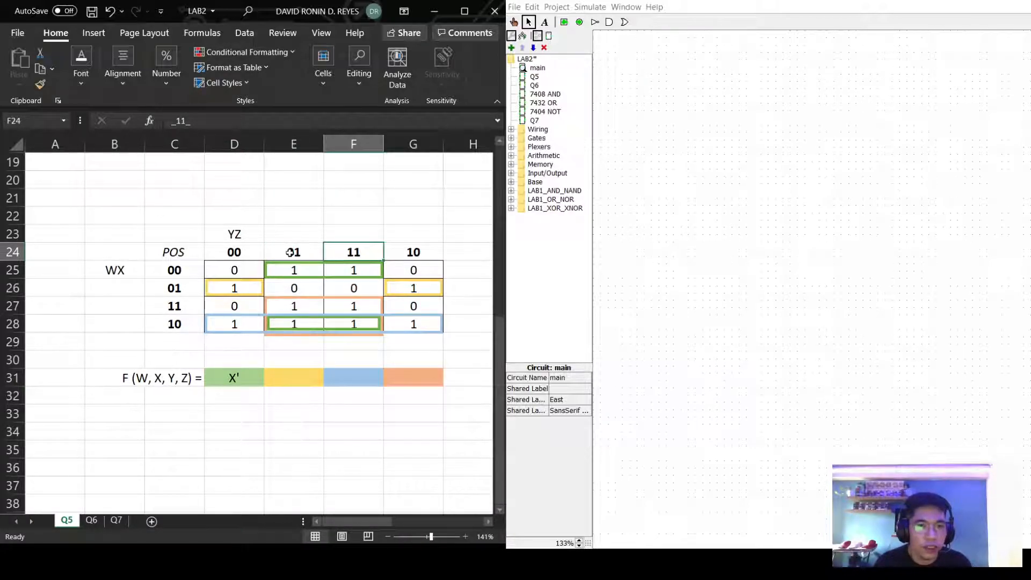
{"action": "left_click", "coordinate": [292, 261]}
{"action": "left_click", "coordinate": [293, 259]}
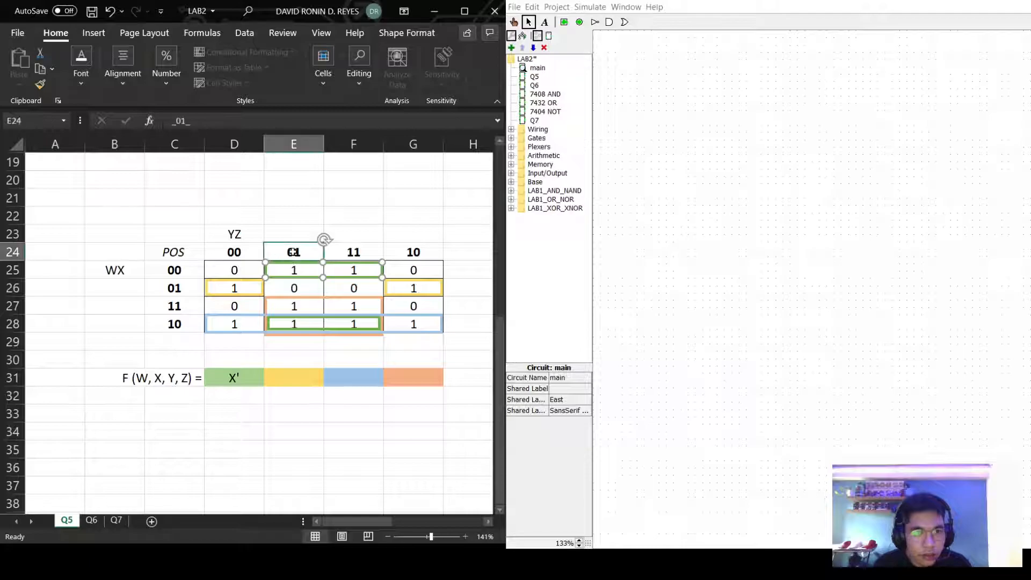
{"action": "left_click", "coordinate": [345, 250]}
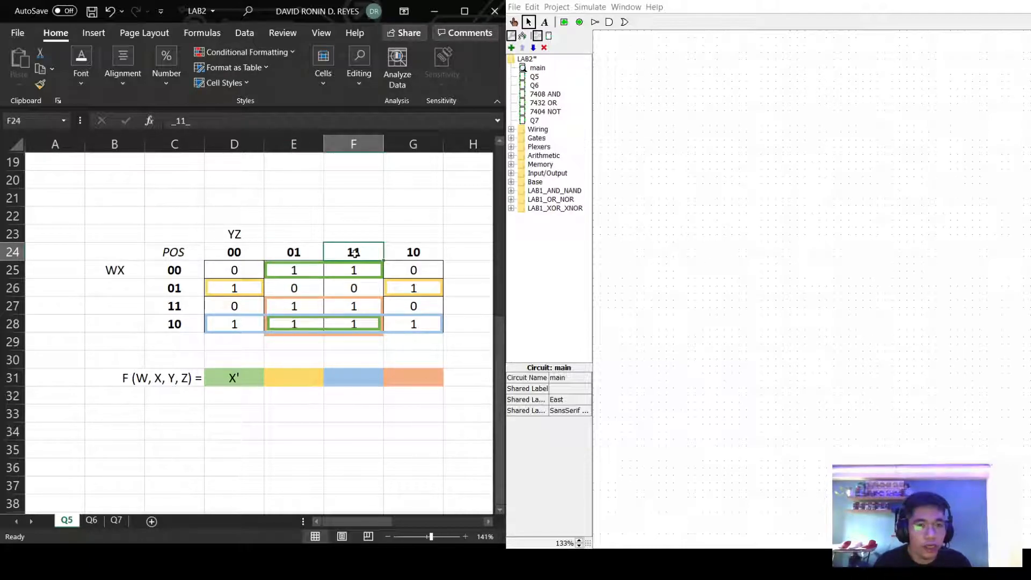
{"action": "left_click", "coordinate": [298, 262]}
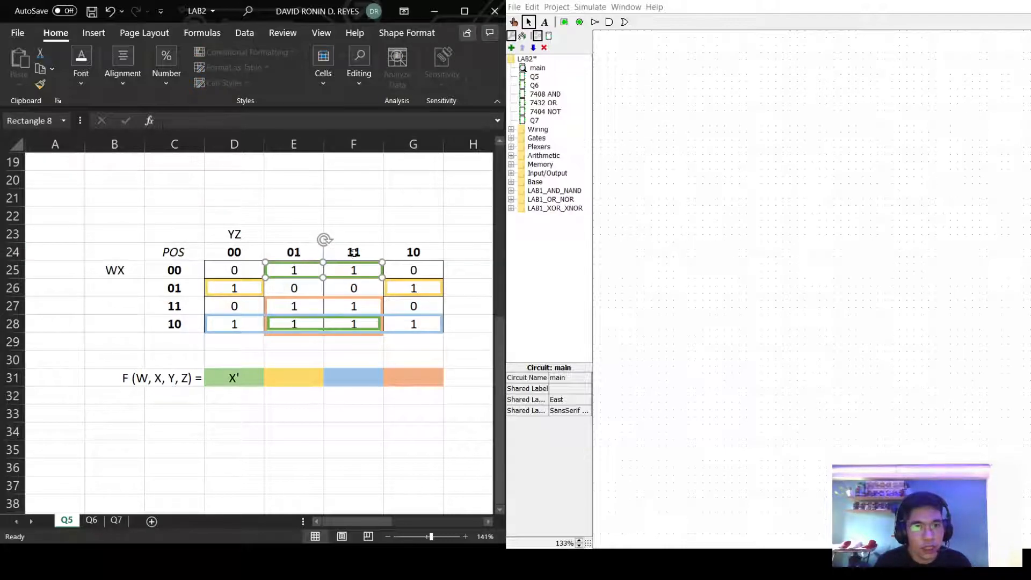
Extend D31 to read "X'Z +".
{"action": "double_click", "coordinate": [247, 376]}
{"action": "type", "text": "Z"}
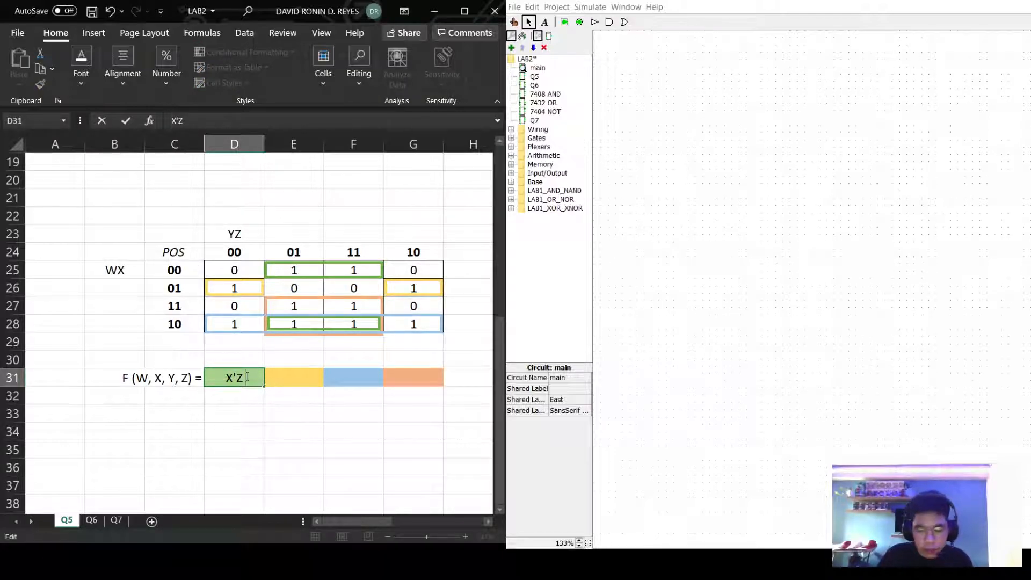
{"action": "type", "text": " +"}
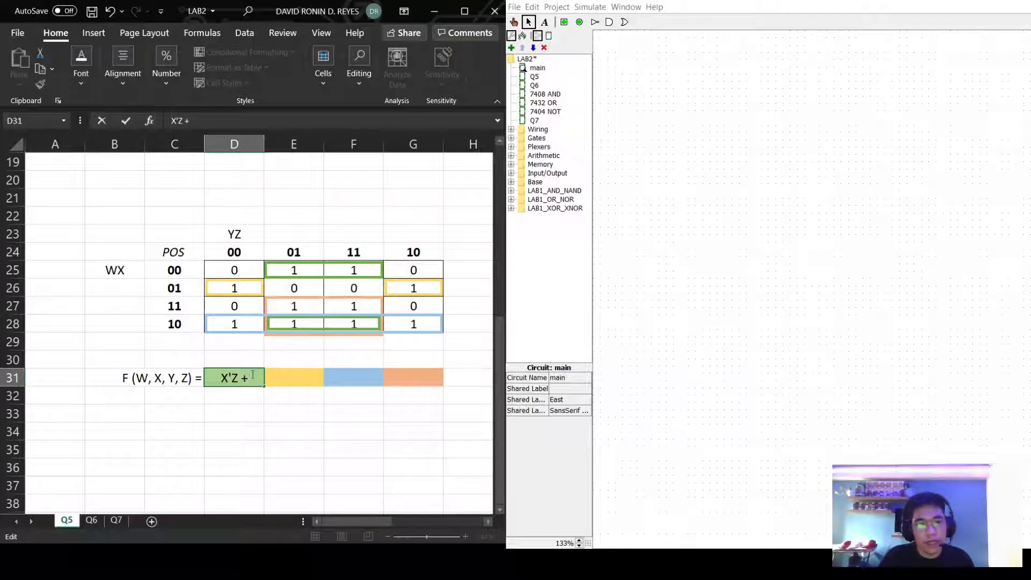
{"action": "left_click", "coordinate": [291, 381]}
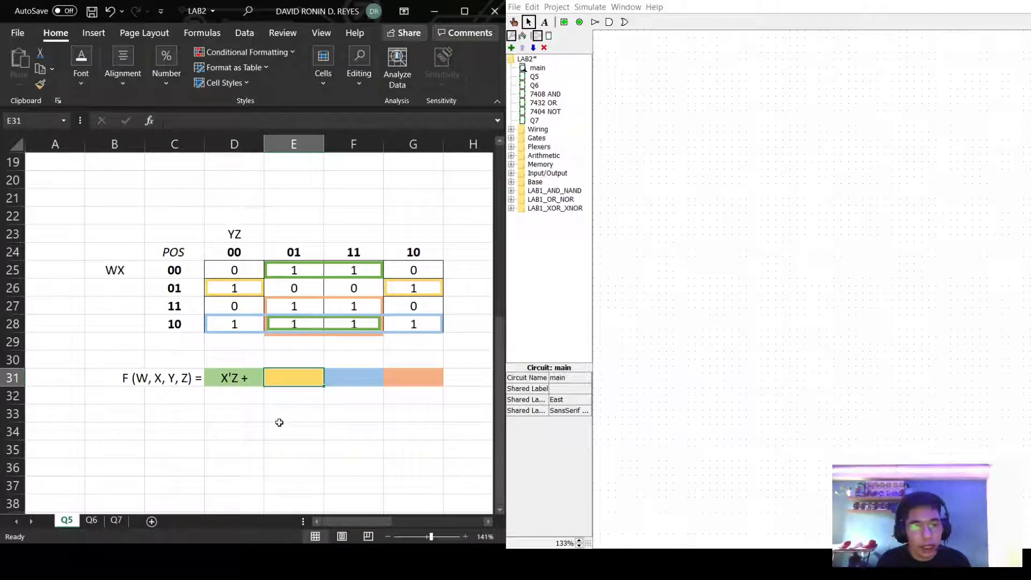
Point out the yellow-grouped cells around D26 and G26.
{"action": "left_click", "coordinate": [261, 296]}
{"action": "left_click", "coordinate": [424, 288]}
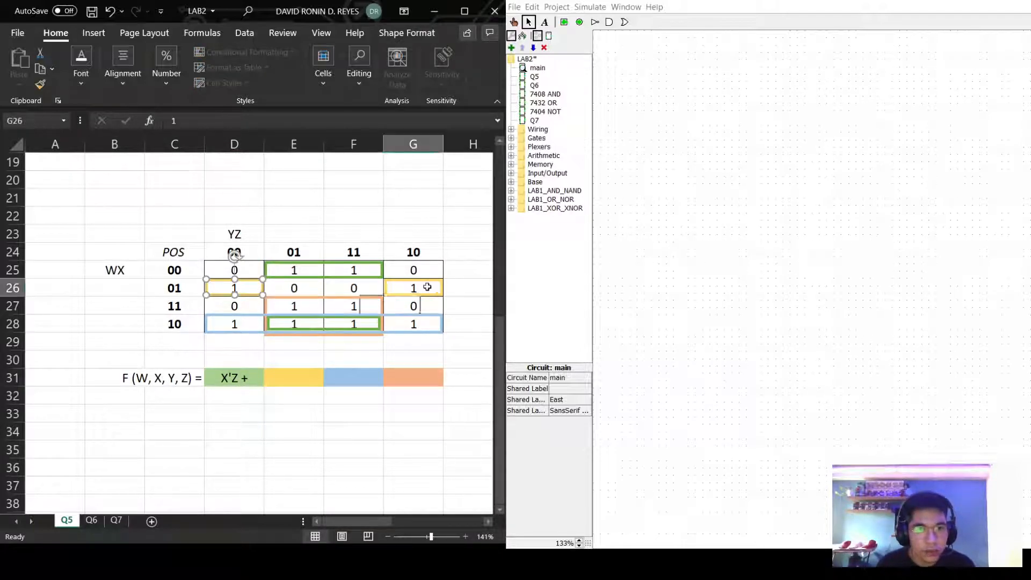
{"action": "left_click", "coordinate": [240, 289]}
{"action": "left_click", "coordinate": [427, 285]}
{"action": "left_click", "coordinate": [236, 294]}
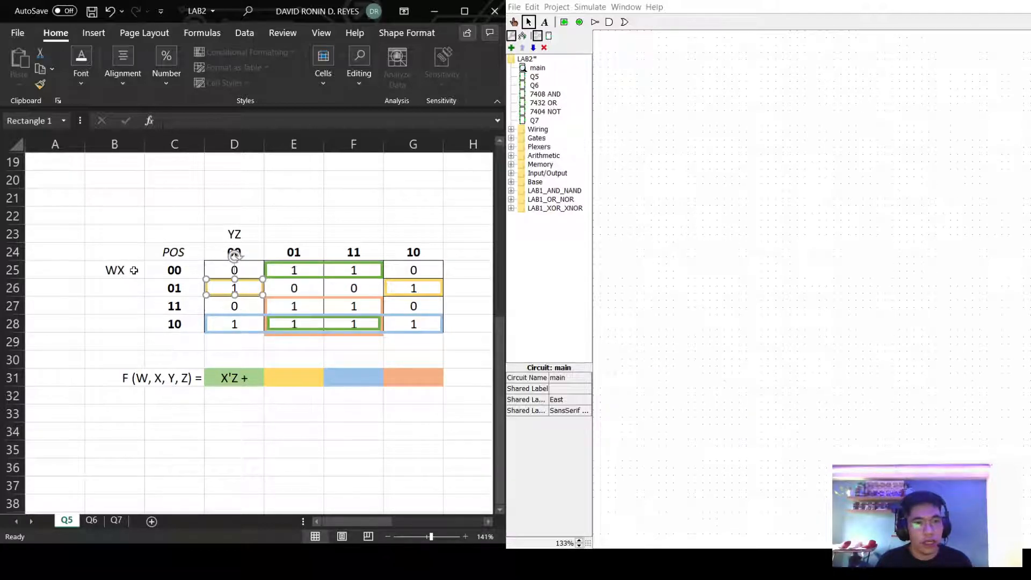
Enter W'X in E31 and compare the YZ headings 00 and 10.
{"action": "double_click", "coordinate": [279, 382]}
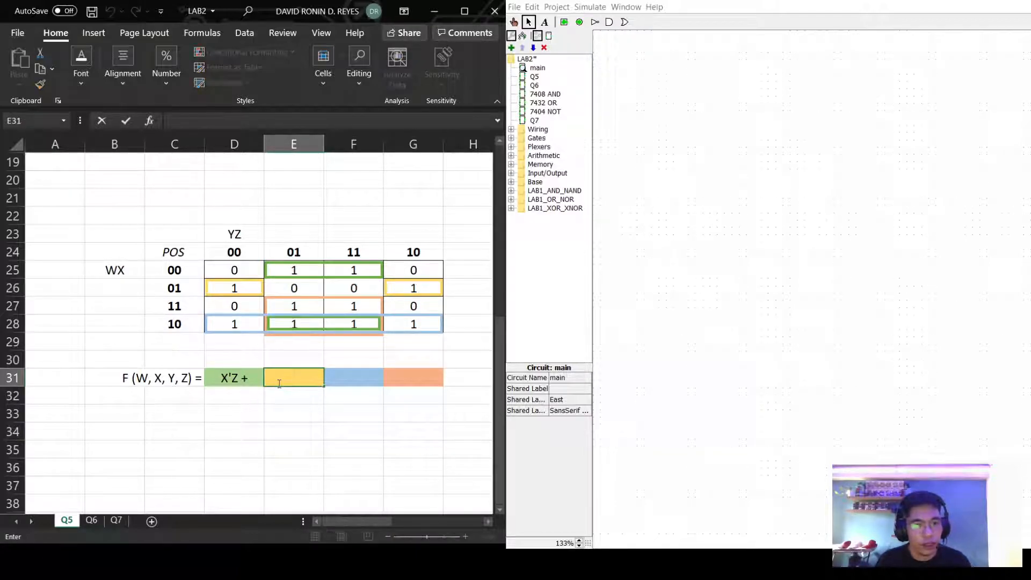
{"action": "type", "text": "W'"}
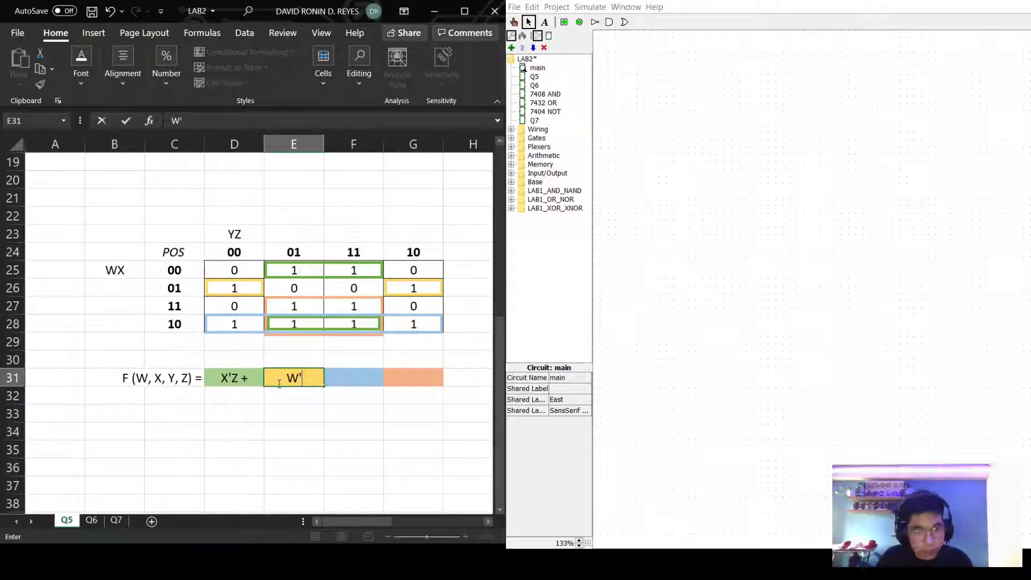
{"action": "type", "text": "X"}
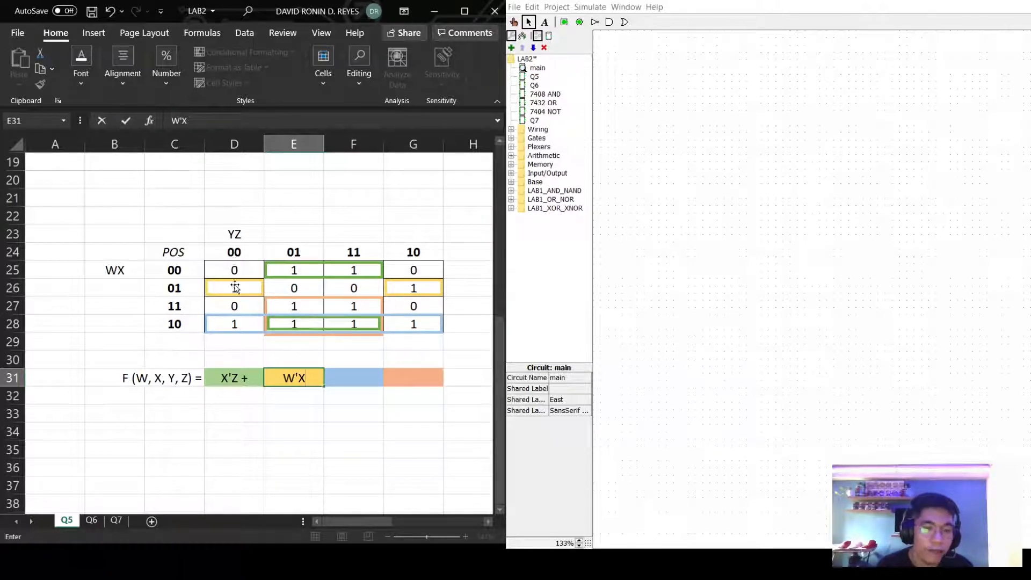
{"action": "left_click", "coordinate": [232, 247]}
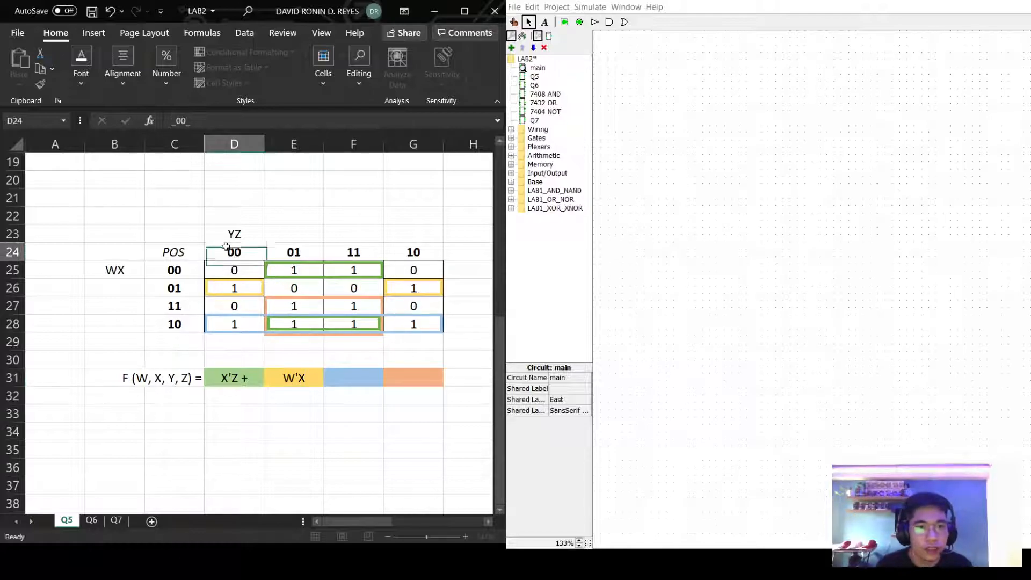
{"action": "left_click", "coordinate": [411, 253]}
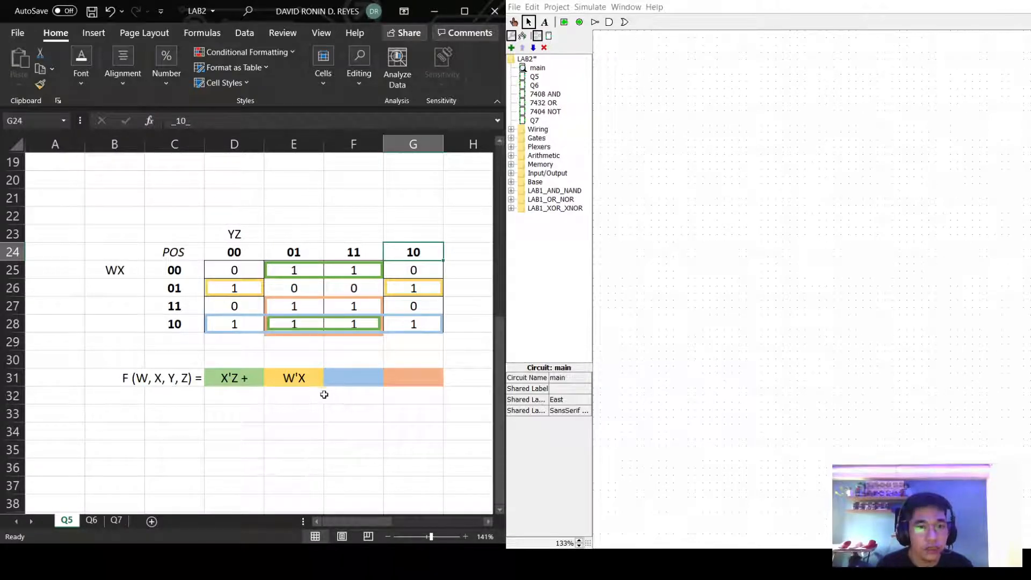
Extend E31 to read "W'XZ' +".
{"action": "double_click", "coordinate": [314, 378]}
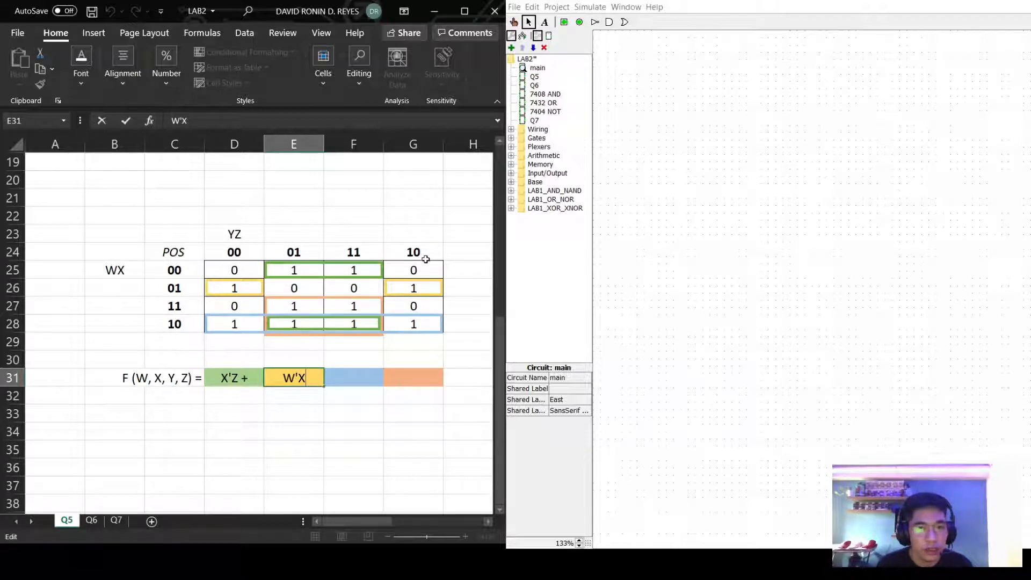
{"action": "type", "text": "Z"}
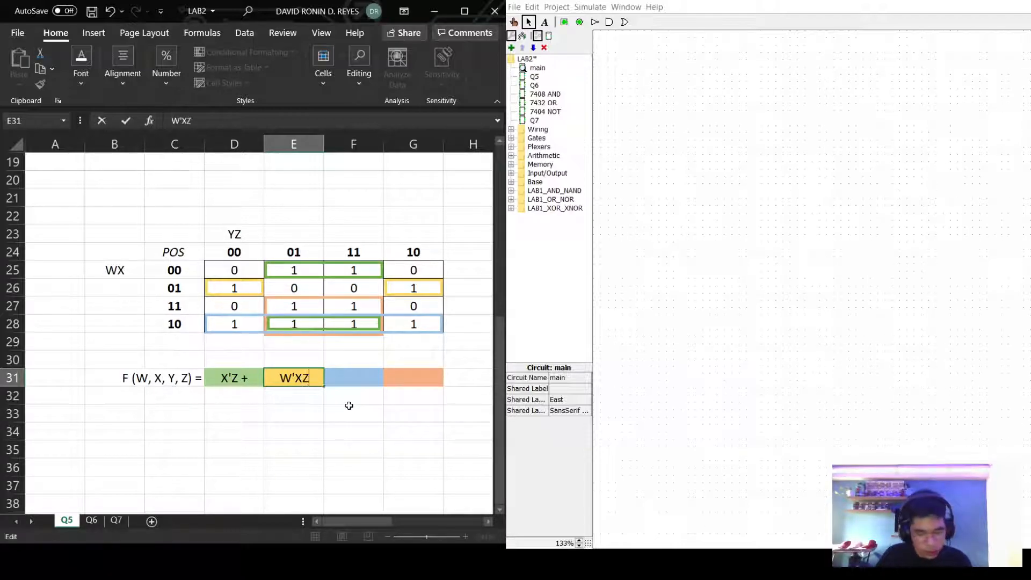
{"action": "type", "text": "' +"}
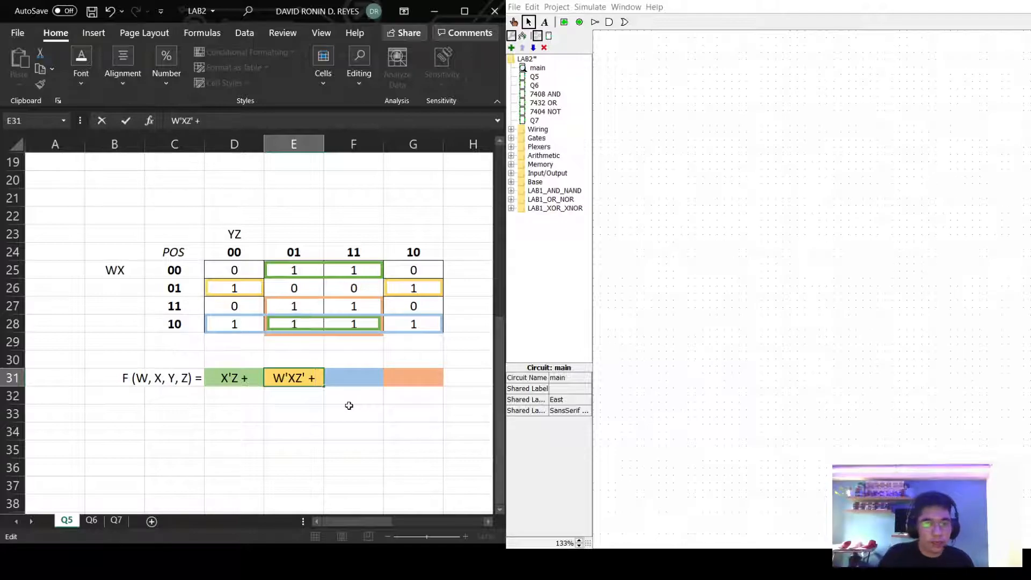
{"action": "left_click", "coordinate": [350, 375]}
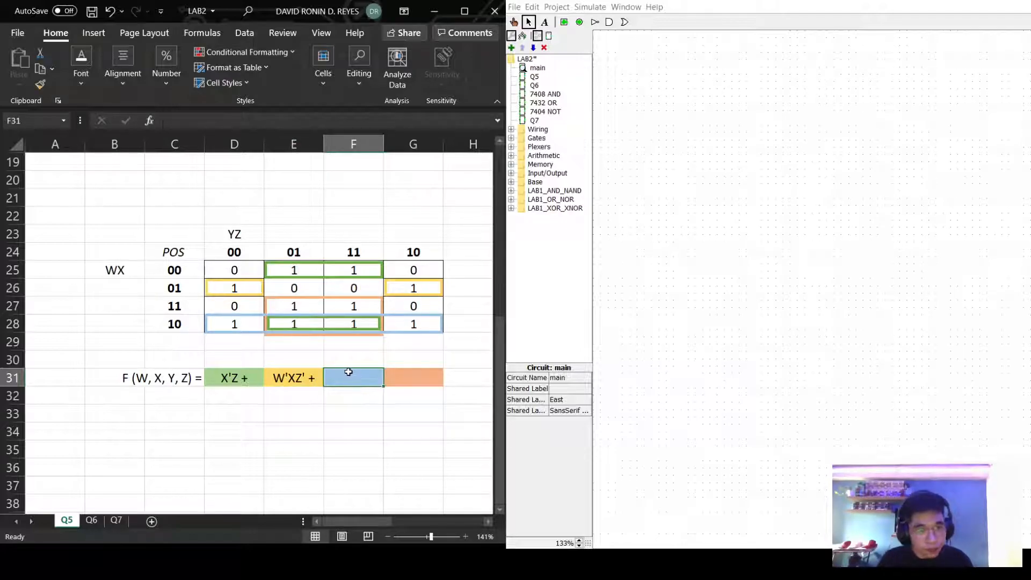
Enter "WX' +" in F31 for the blue group.
{"action": "left_click", "coordinate": [237, 326]}
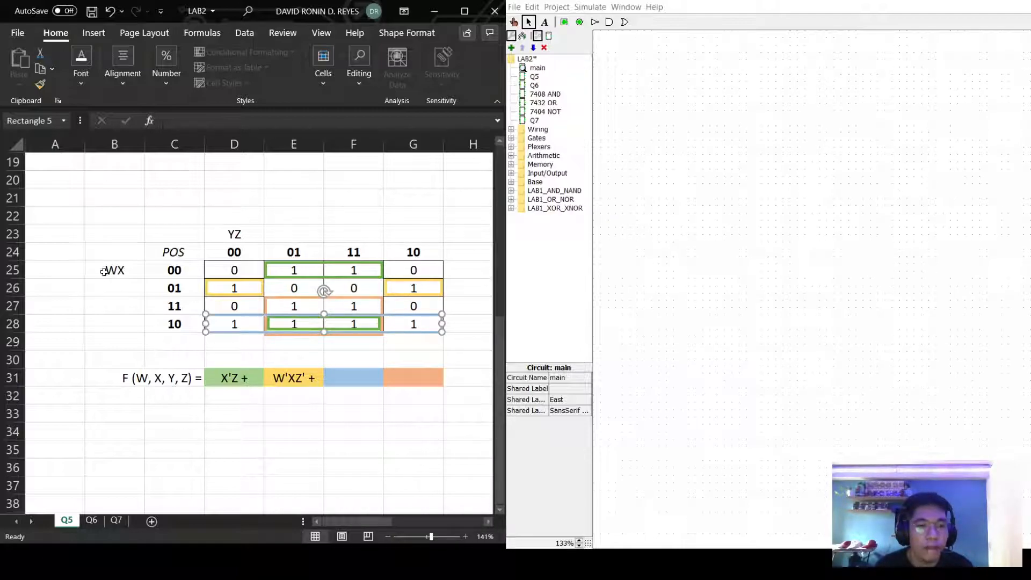
{"action": "left_click", "coordinate": [345, 385]}
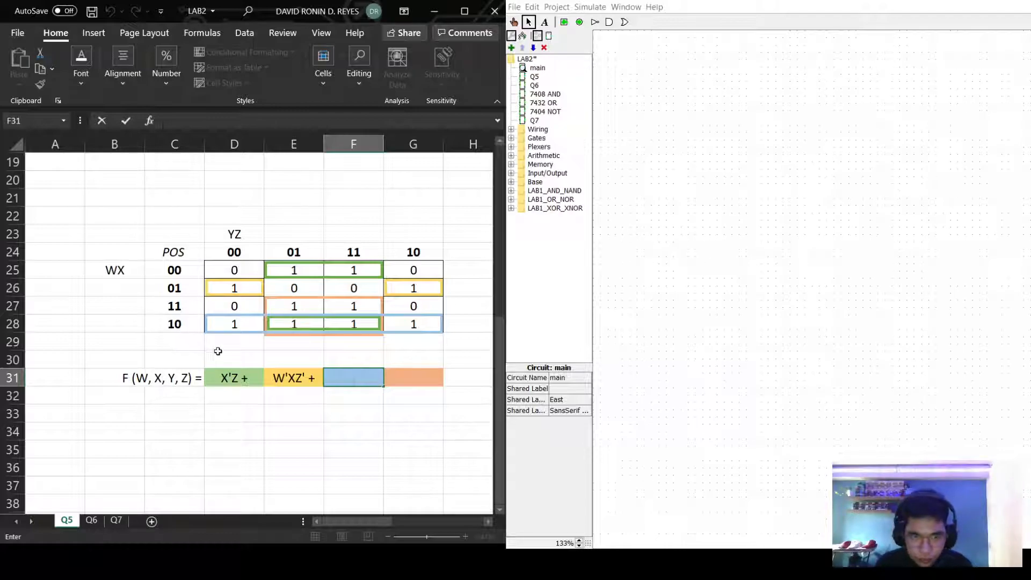
{"action": "type", "text": "WX"}
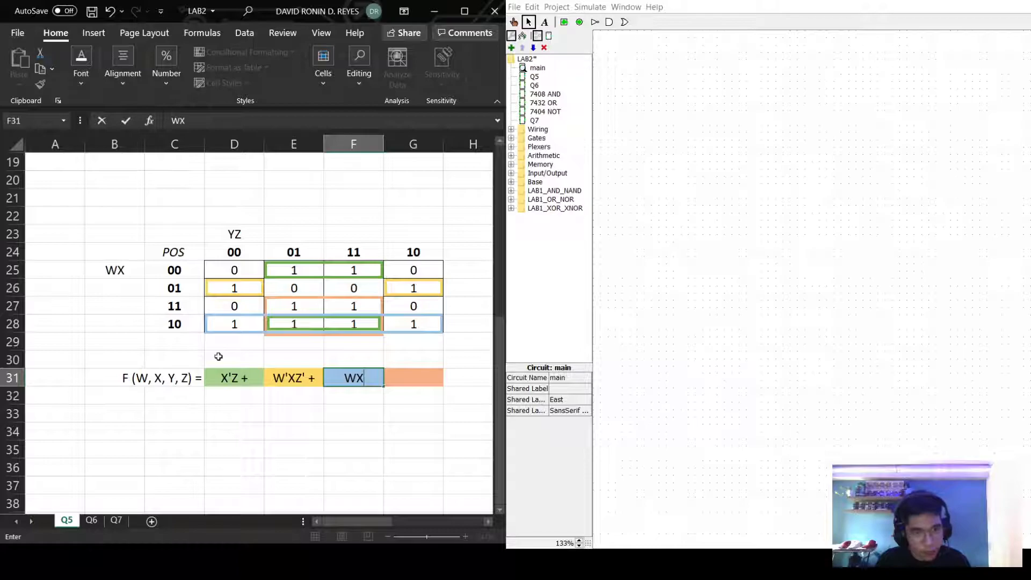
{"action": "type", "text": "'"}
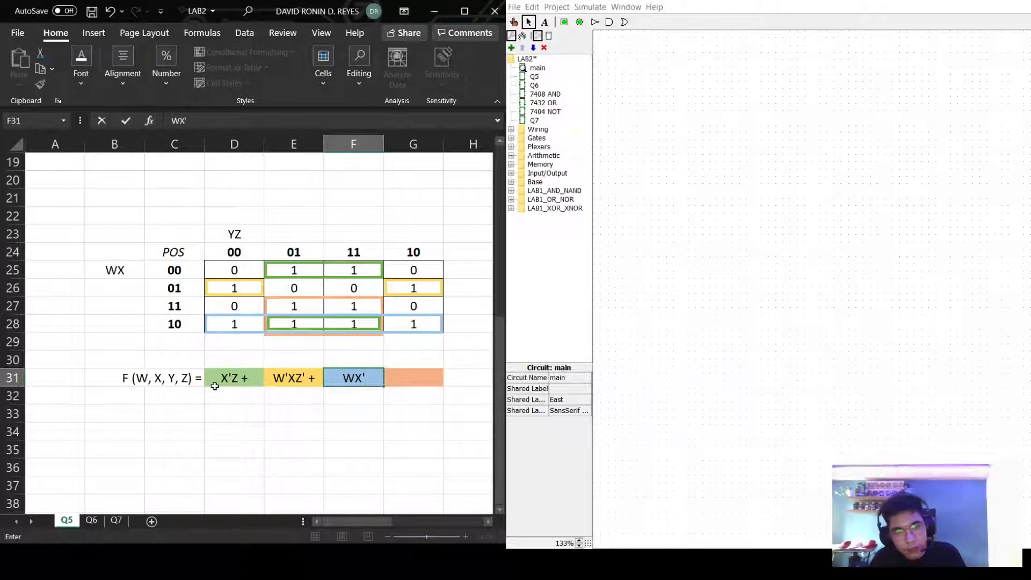
{"action": "type", "text": " +"}
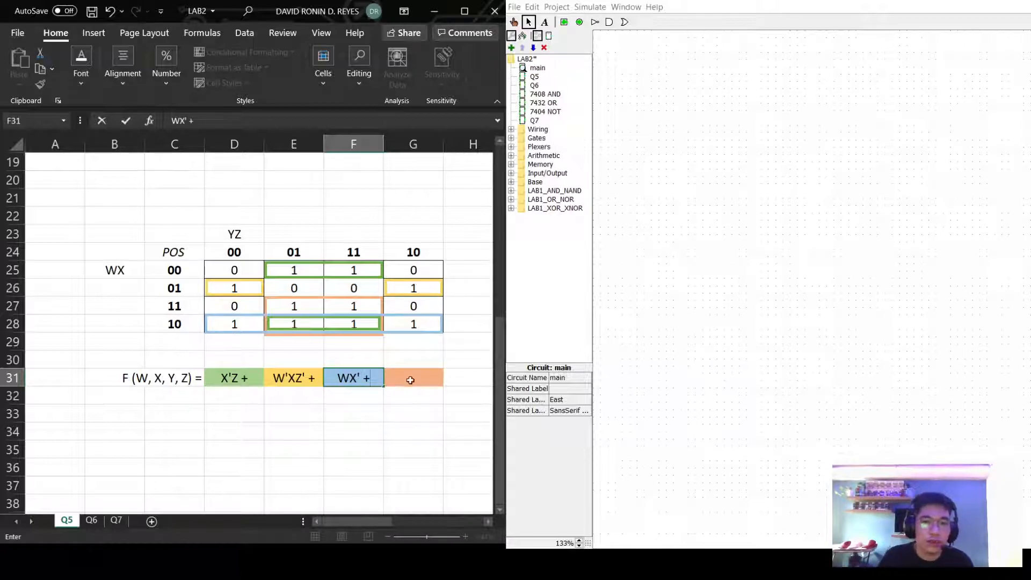
{"action": "left_click", "coordinate": [431, 374]}
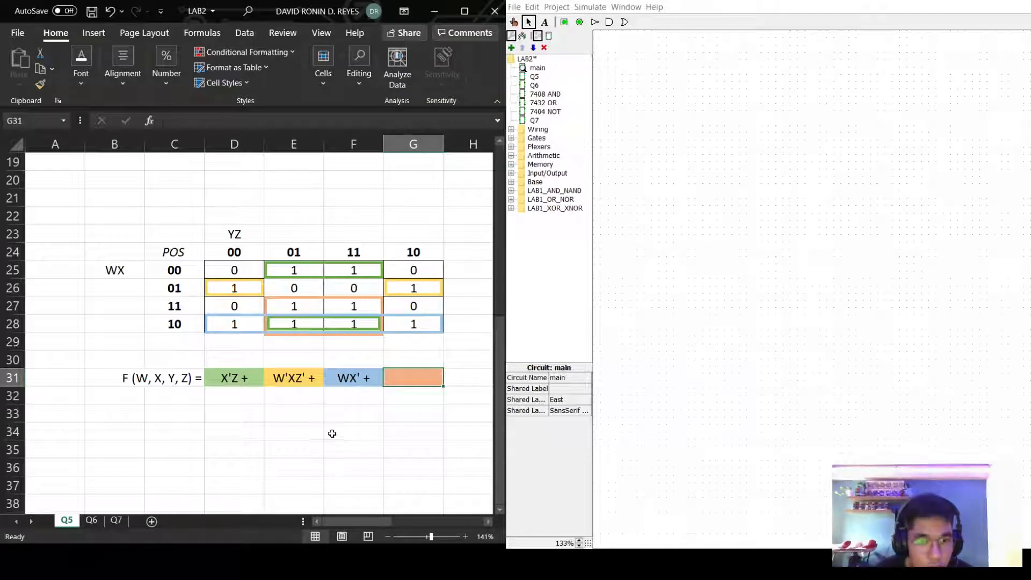
Enter "WZ" in G31 for the four-1s group and select the full expression row.
{"action": "left_click_drag", "start_coordinate": [293, 307], "coordinate": [352, 323]}
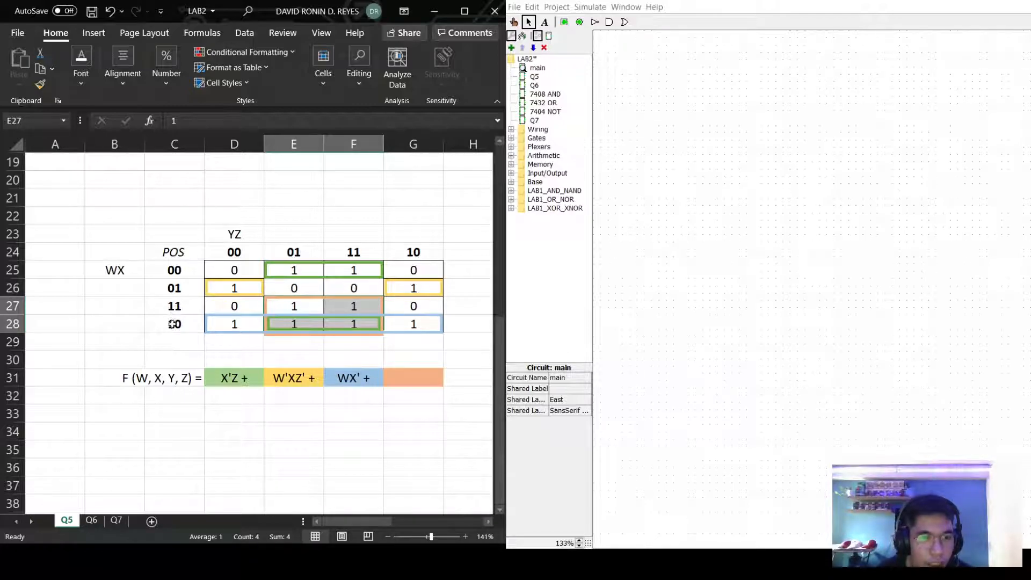
{"action": "left_click", "coordinate": [395, 384]}
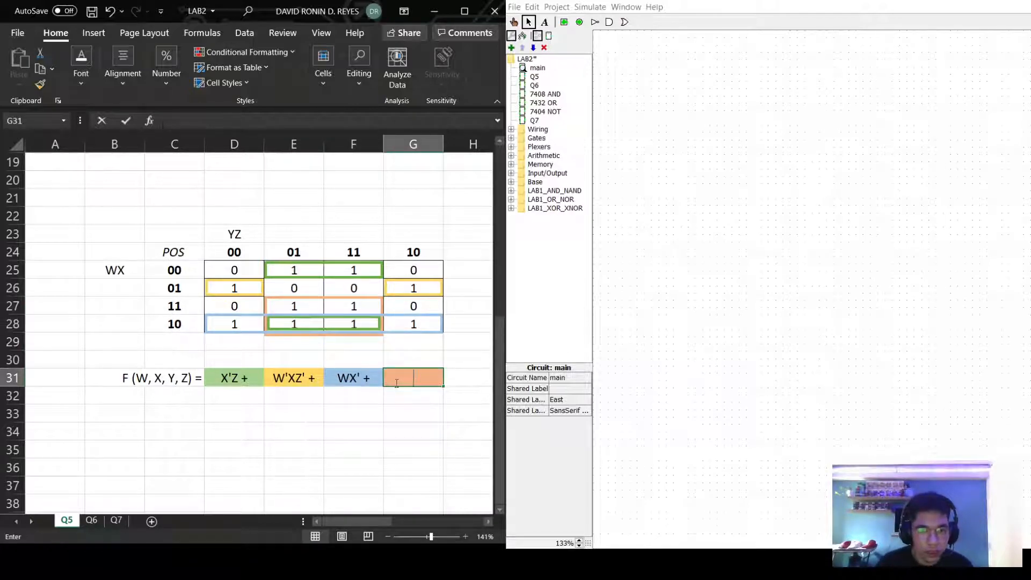
{"action": "type", "text": "W"}
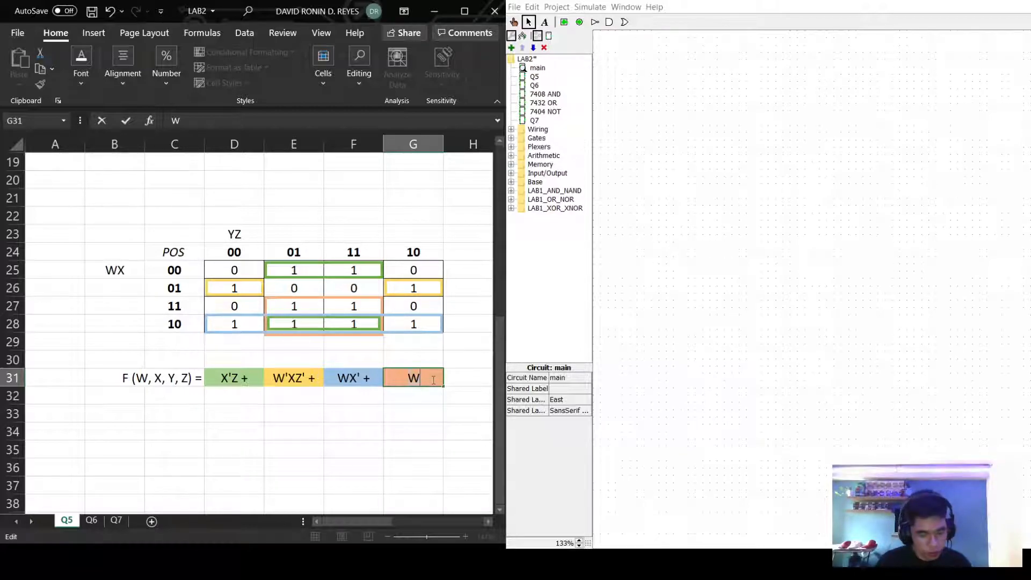
{"action": "type", "text": "Z"}
{"action": "left_click", "coordinate": [403, 491]}
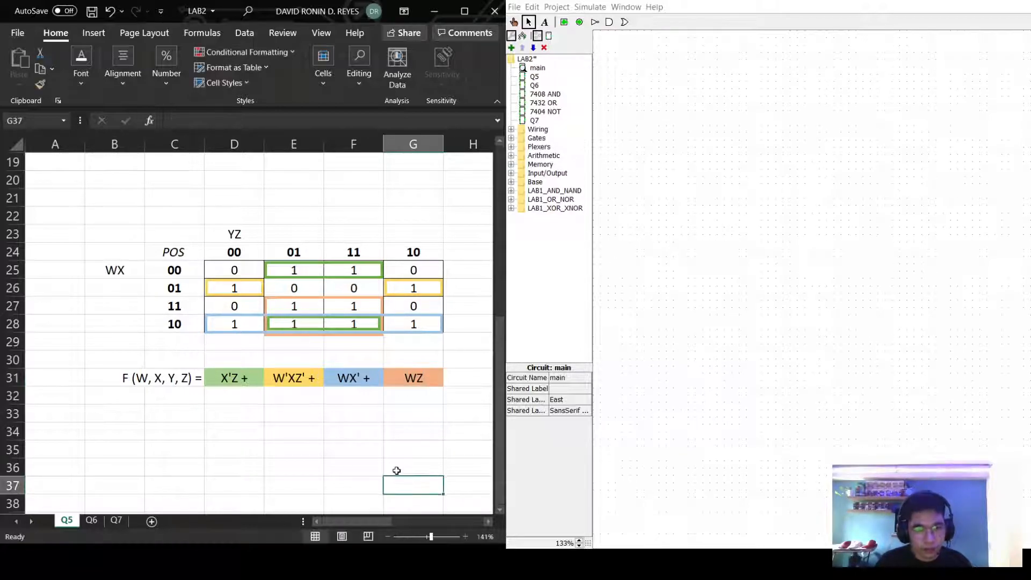
{"action": "left_click_drag", "start_coordinate": [359, 518], "coordinate": [444, 521]}
{"action": "left_click_drag", "start_coordinate": [161, 382], "coordinate": [470, 385]}
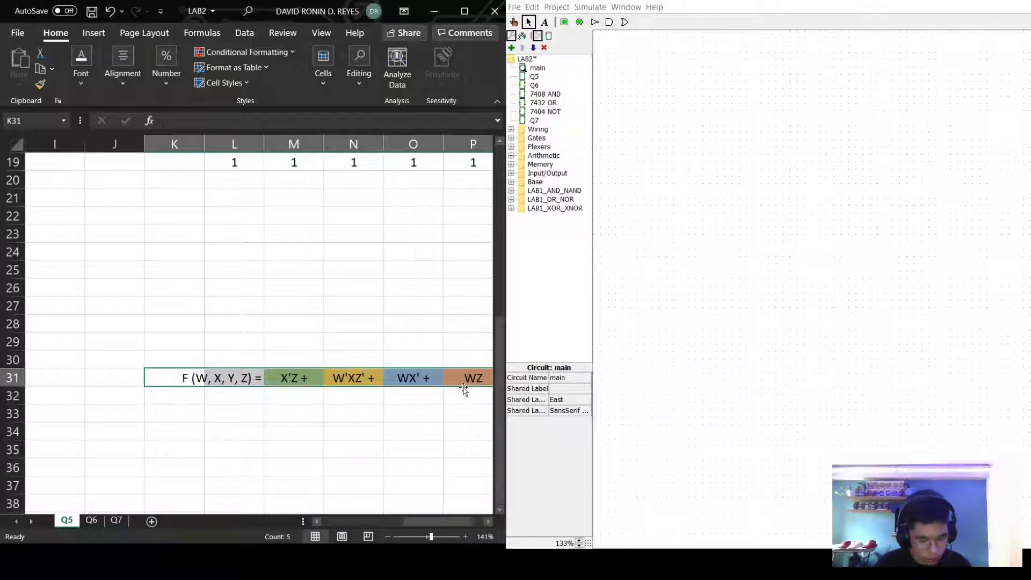
Copy the expression row and paste it into B33.
{"action": "key", "text": "ctrl+c"}
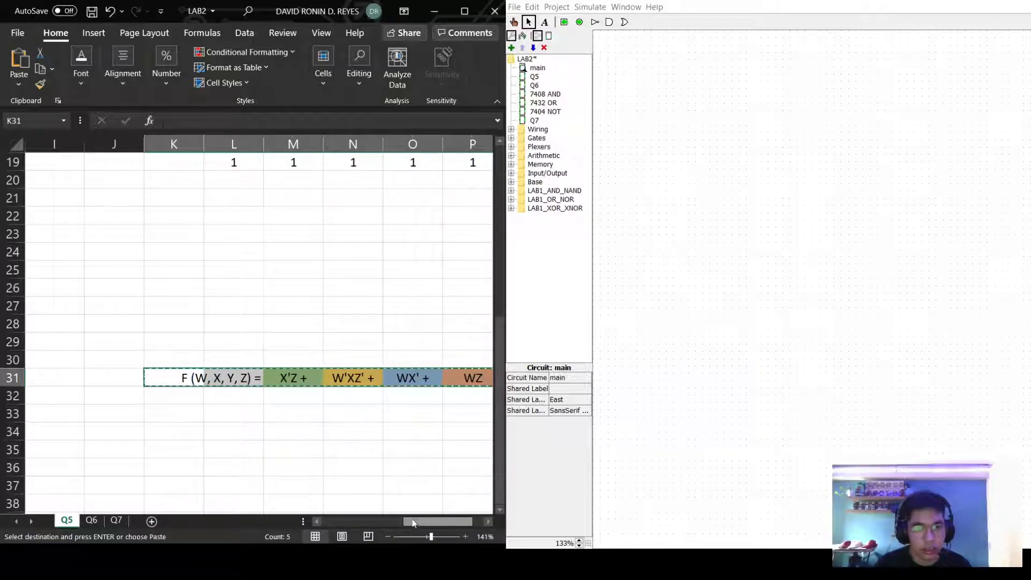
{"action": "left_click", "coordinate": [330, 521]}
{"action": "left_click", "coordinate": [116, 411]}
{"action": "key", "text": "Return"}
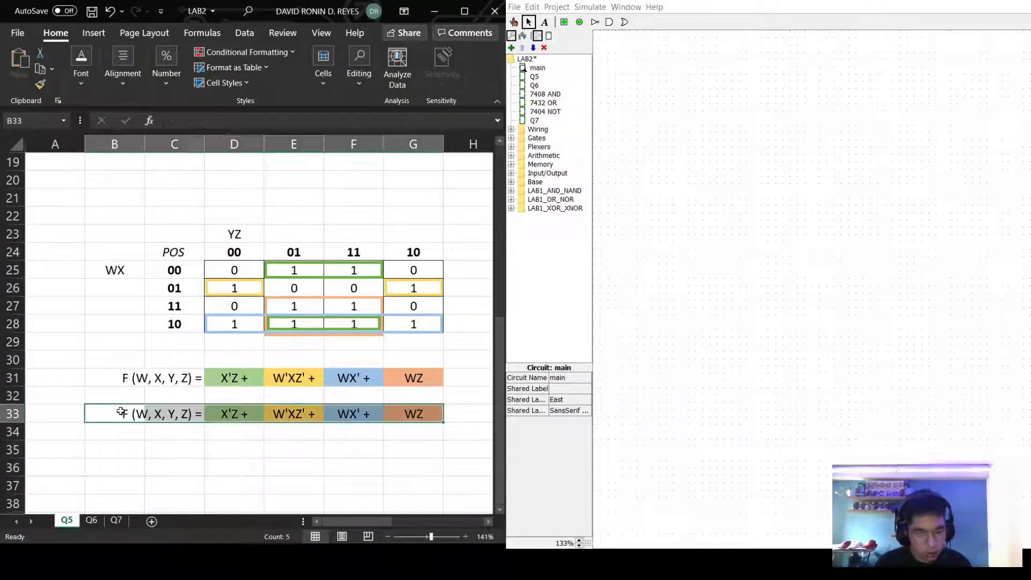
{"action": "left_click", "coordinate": [244, 478]}
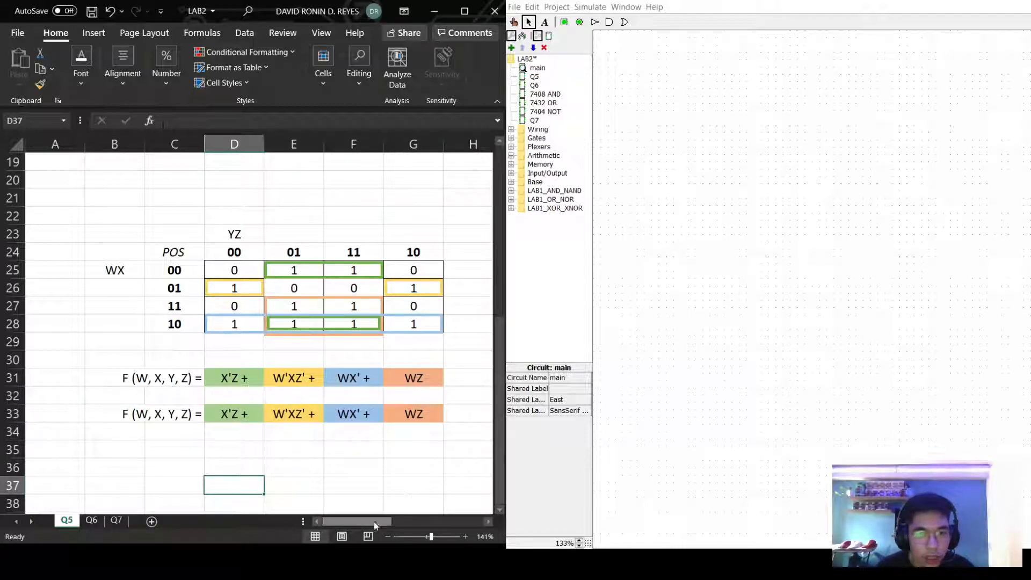
Review the sheet around the pasted copy, then open the Q5 circuit in Logisim.
{"action": "left_click_drag", "start_coordinate": [367, 522], "coordinate": [459, 509]}
{"action": "scroll", "coordinate": [402, 417], "scroll_direction": "up", "scroll_amount": 6}
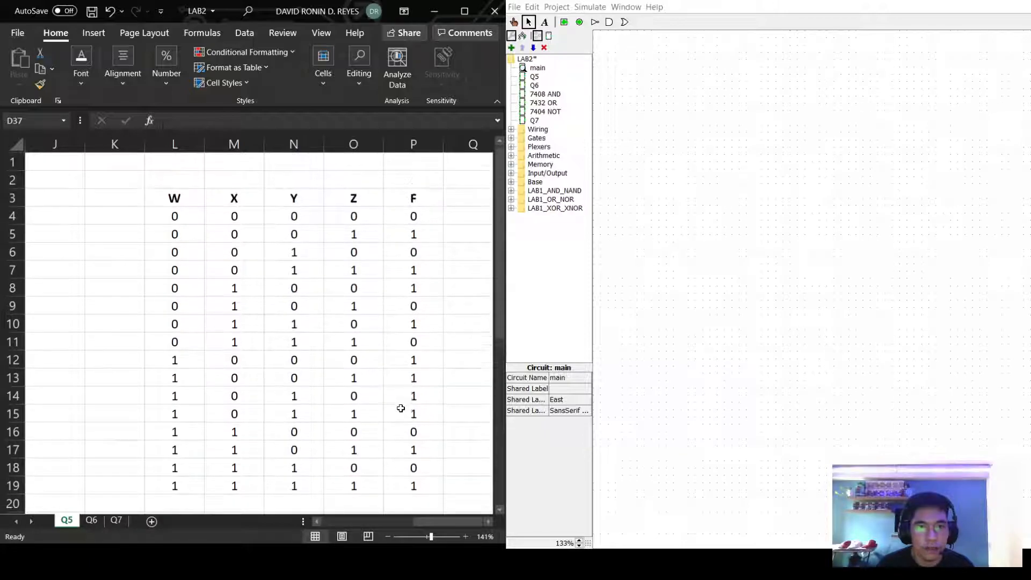
{"action": "scroll", "coordinate": [400, 409], "scroll_direction": "up", "scroll_amount": 1}
{"action": "scroll", "coordinate": [429, 459], "scroll_direction": "down", "scroll_amount": 8}
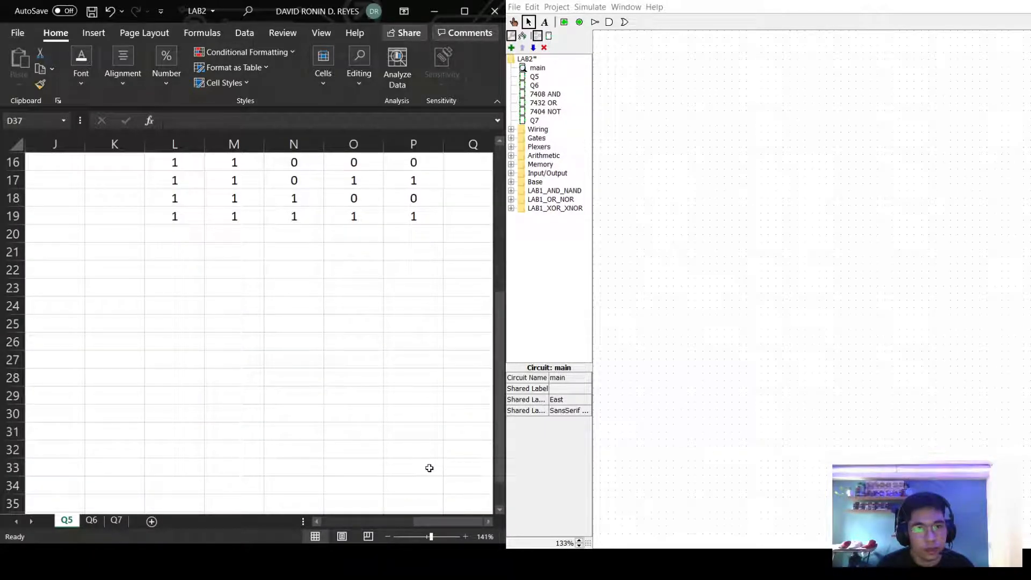
{"action": "left_click_drag", "start_coordinate": [439, 519], "coordinate": [292, 519]}
{"action": "scroll", "coordinate": [344, 407], "scroll_direction": "up", "scroll_amount": 2}
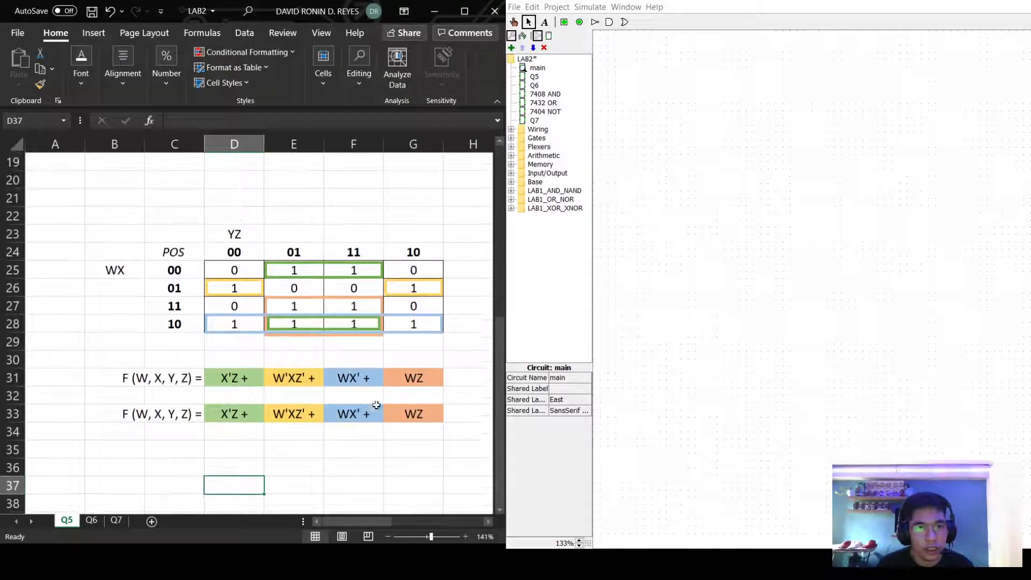
{"action": "scroll", "coordinate": [389, 408], "scroll_direction": "down", "scroll_amount": 1}
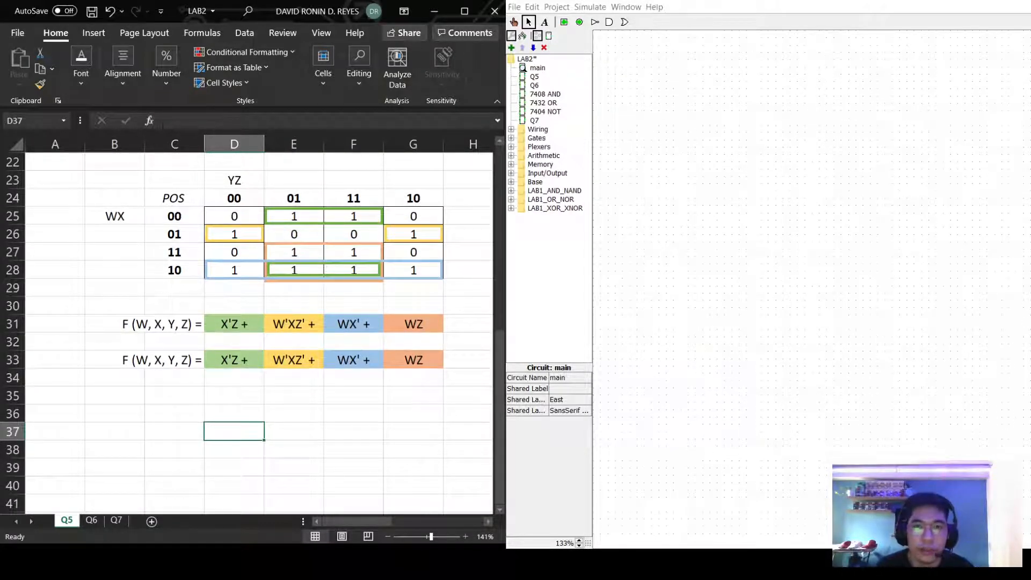
{"action": "double_click", "coordinate": [534, 77]}
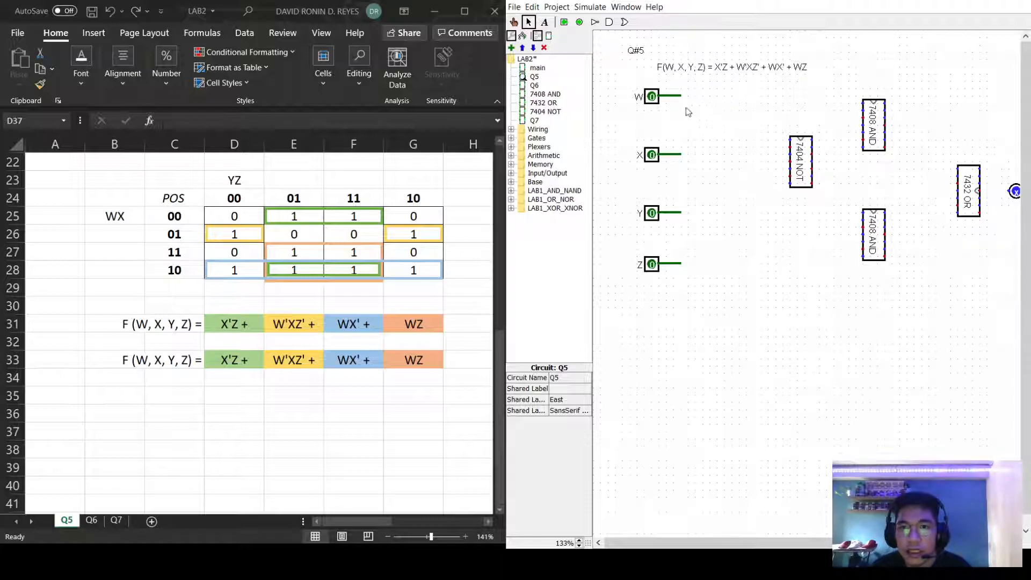
Wire the W, X and Z inputs to the 7404 NOT chip.
{"action": "left_click_drag", "start_coordinate": [681, 97], "coordinate": [790, 139]}
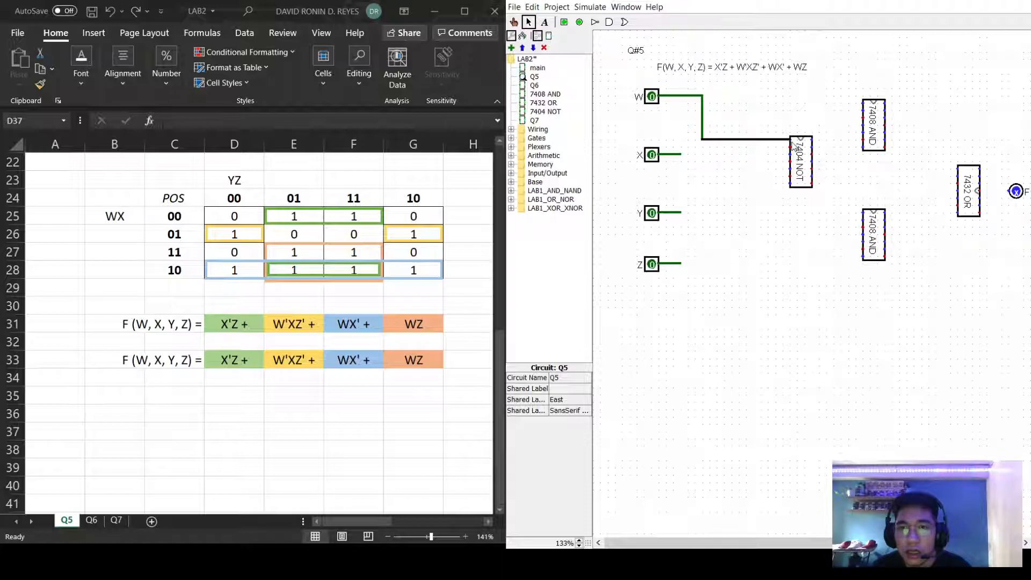
{"action": "left_click_drag", "start_coordinate": [681, 156], "coordinate": [789, 155]}
{"action": "mouse_move", "coordinate": [680, 264]}
{"action": "left_mouse_down"}
{"action": "mouse_move", "coordinate": [702, 263]}
{"action": "mouse_move", "coordinate": [703, 168]}
{"action": "mouse_move", "coordinate": [789, 169]}
{"action": "left_mouse_up"}
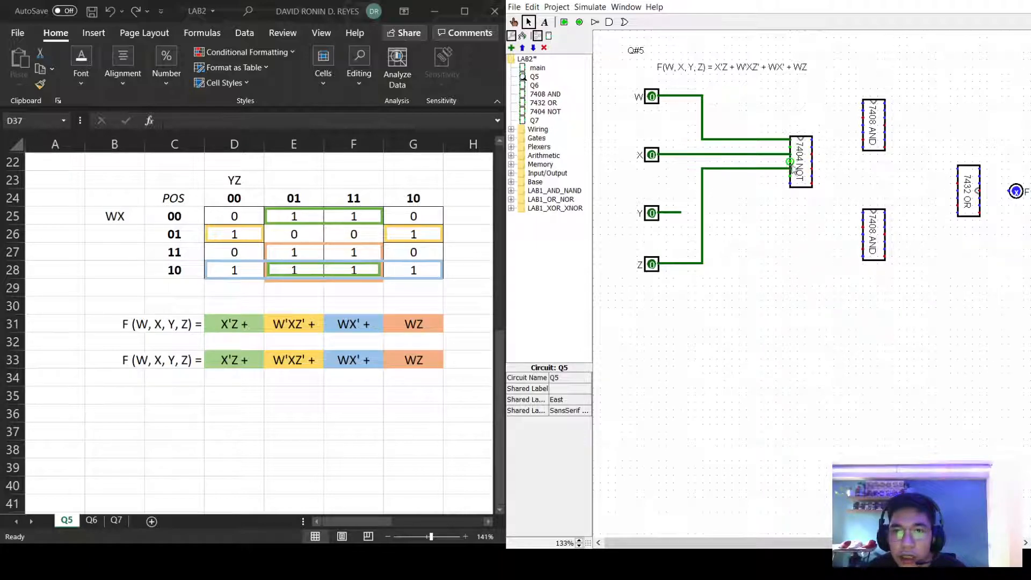
Route NOT-chip and X signal wires into the top 7408 AND chip.
{"action": "mouse_move", "coordinate": [790, 160]}
{"action": "left_mouse_down"}
{"action": "mouse_move", "coordinate": [773, 167]}
{"action": "mouse_move", "coordinate": [777, 104]}
{"action": "mouse_move", "coordinate": [864, 107]}
{"action": "left_mouse_up"}
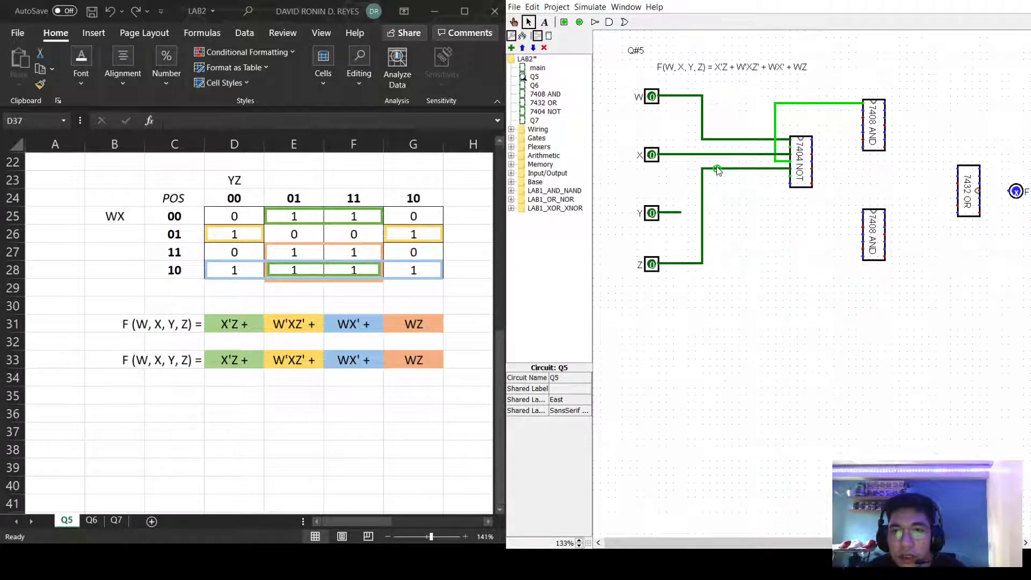
{"action": "left_click_drag", "start_coordinate": [710, 169], "coordinate": [862, 112]}
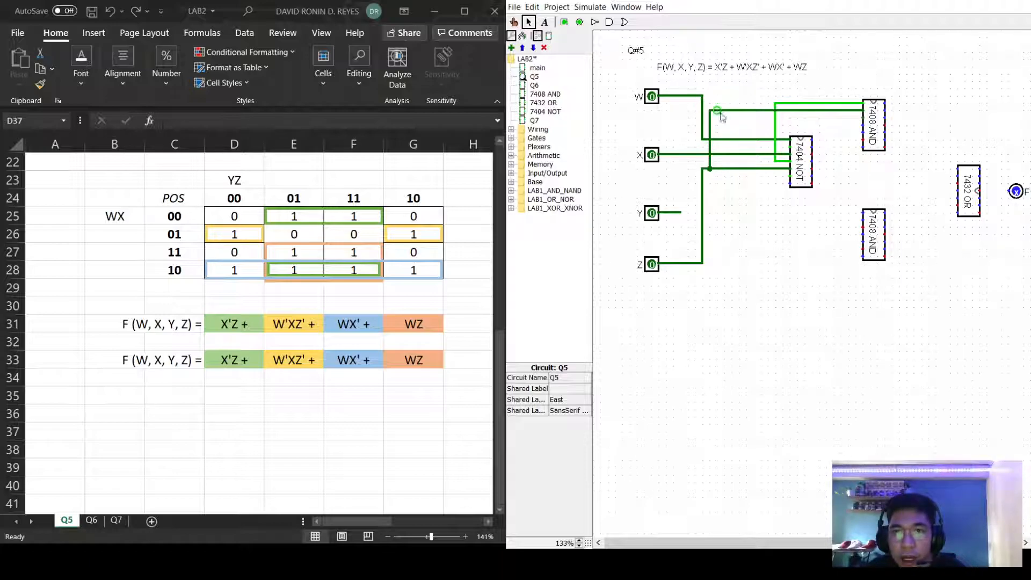
{"action": "mouse_move", "coordinate": [782, 149]}
{"action": "left_mouse_down"}
{"action": "mouse_move", "coordinate": [784, 127]}
{"action": "mouse_move", "coordinate": [862, 127]}
{"action": "left_mouse_up"}
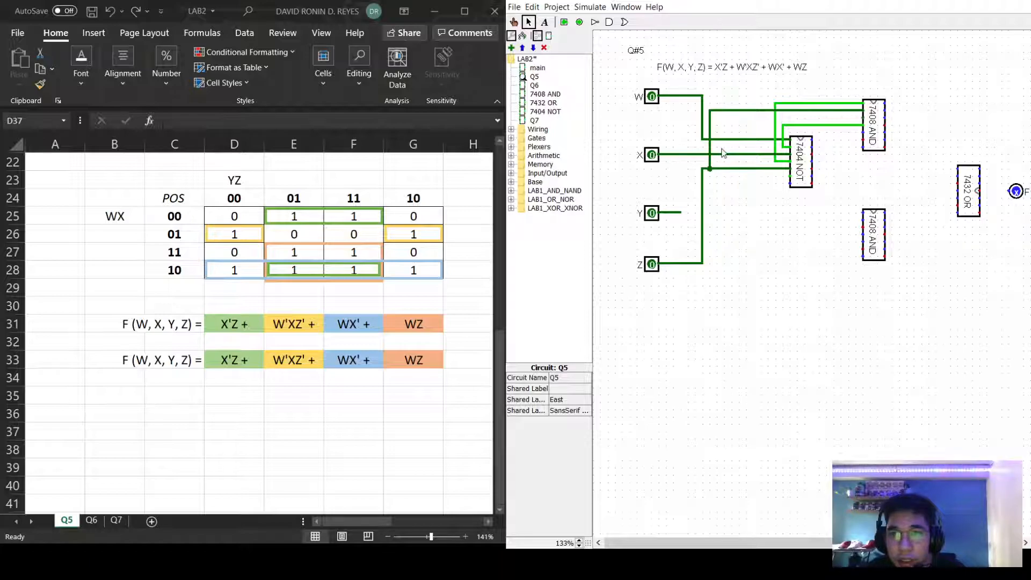
{"action": "left_click_drag", "start_coordinate": [718, 154], "coordinate": [862, 133]}
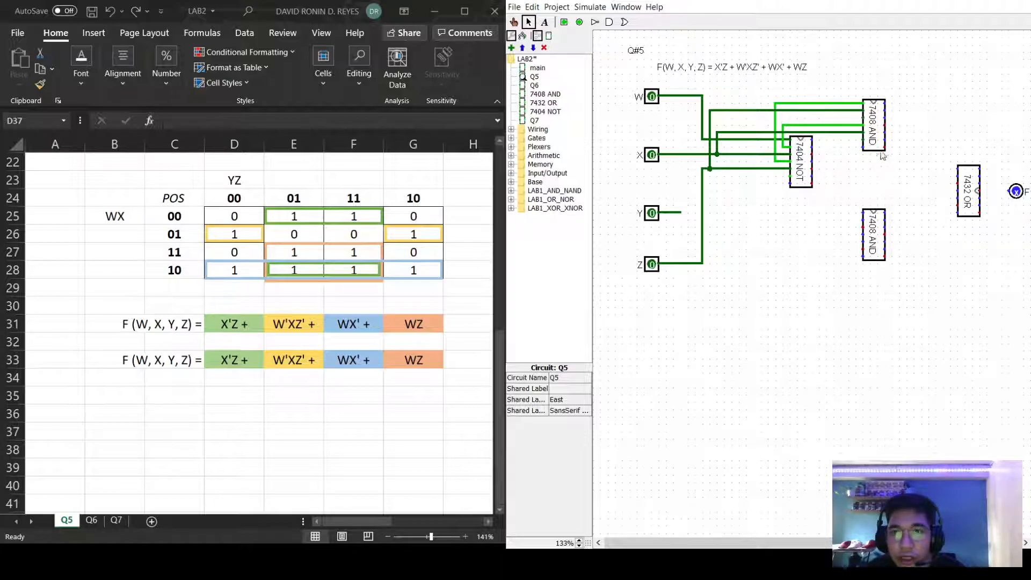
Run a wire from a 7404 NOT input into the upper 7408 AND chip.
{"action": "mouse_move", "coordinate": [862, 139]}
{"action": "left_mouse_down"}
{"action": "mouse_move", "coordinate": [858, 156]}
{"action": "mouse_move", "coordinate": [900, 158]}
{"action": "mouse_move", "coordinate": [897, 132]}
{"action": "mouse_move", "coordinate": [889, 135]}
{"action": "left_mouse_up"}
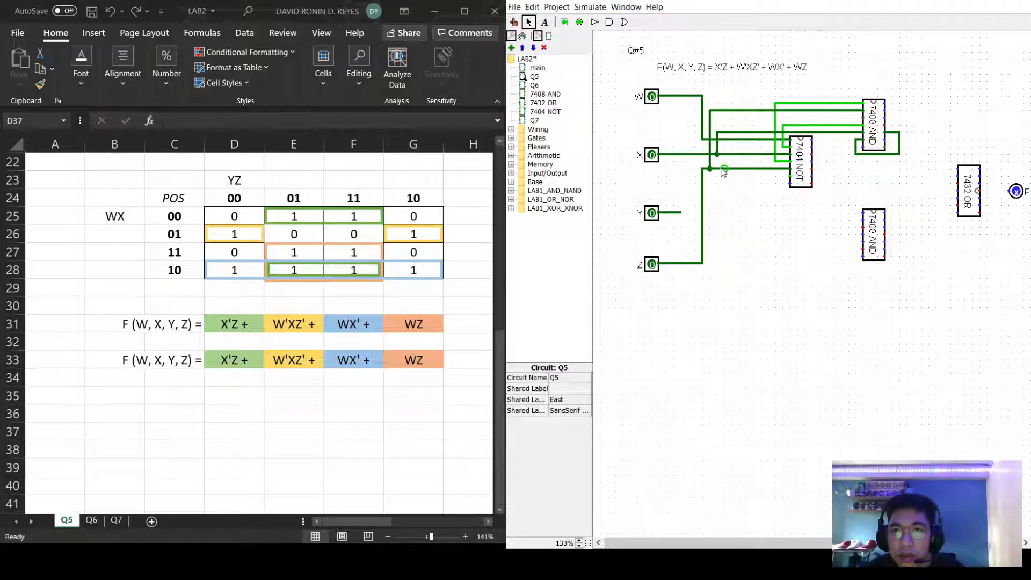
{"action": "mouse_move", "coordinate": [790, 177]}
{"action": "left_mouse_down"}
{"action": "mouse_move", "coordinate": [768, 179]}
{"action": "mouse_move", "coordinate": [765, 102]}
{"action": "mouse_move", "coordinate": [782, 190]}
{"action": "left_mouse_up"}
{"action": "left_click_drag", "start_coordinate": [782, 189], "coordinate": [892, 148]}
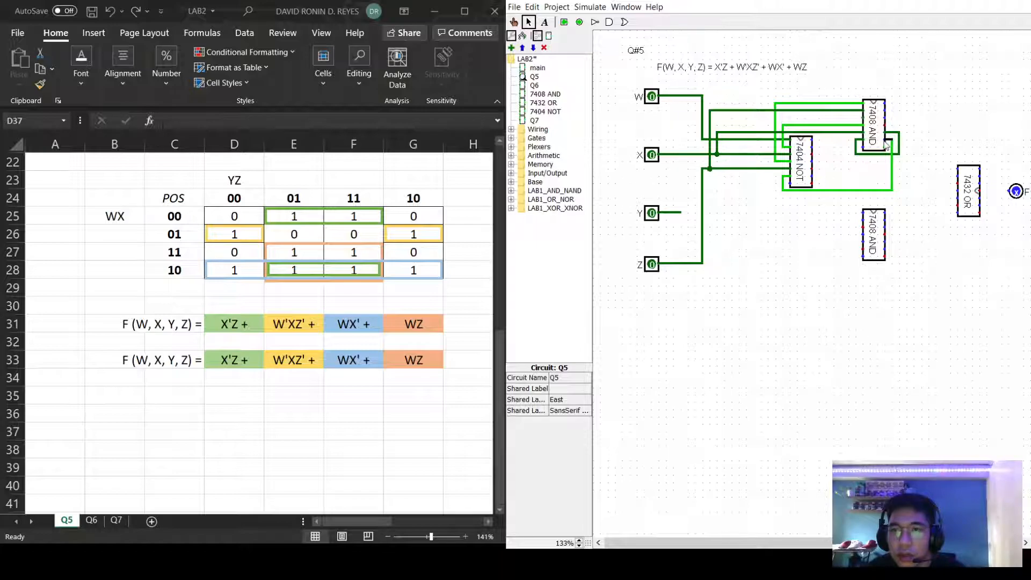
Delete the misplaced and leftover vertical wires beside the upper AND chip.
{"action": "left_click", "coordinate": [899, 145]}
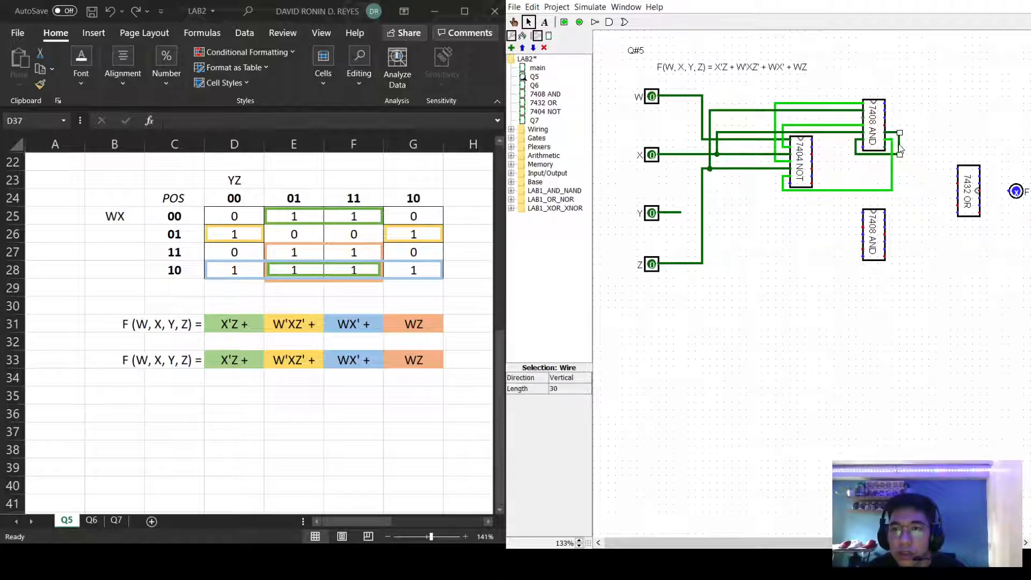
{"action": "key", "text": "Delete"}
{"action": "left_click", "coordinate": [896, 155]}
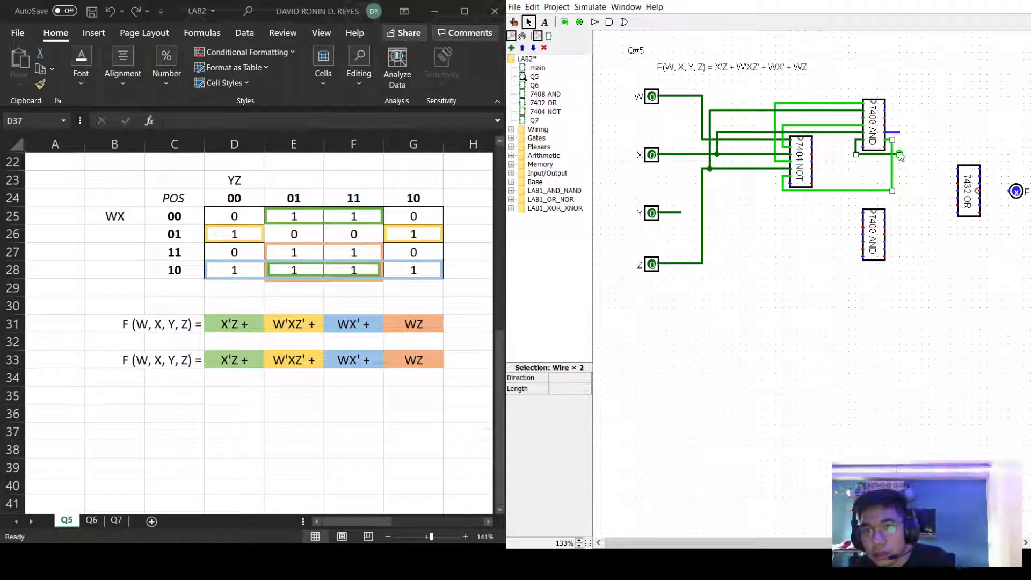
{"action": "left_click", "coordinate": [906, 177]}
{"action": "left_click", "coordinate": [891, 172]}
{"action": "key", "text": "Delete"}
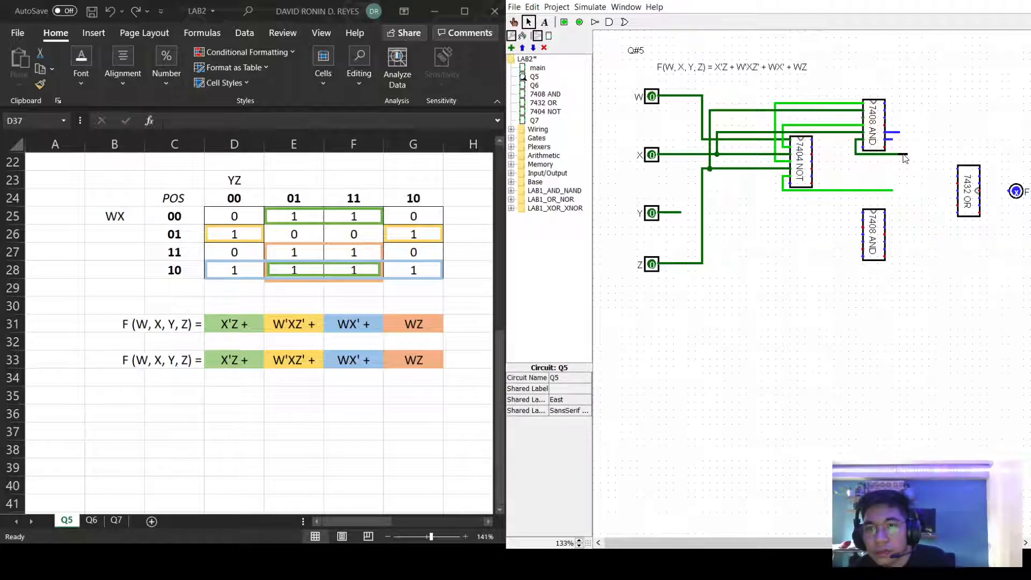
Redraw the wires leaving the upper AND output into the loop.
{"action": "left_click_drag", "start_coordinate": [906, 155], "coordinate": [906, 135]}
{"action": "left_click_drag", "start_coordinate": [901, 135], "coordinate": [896, 191]}
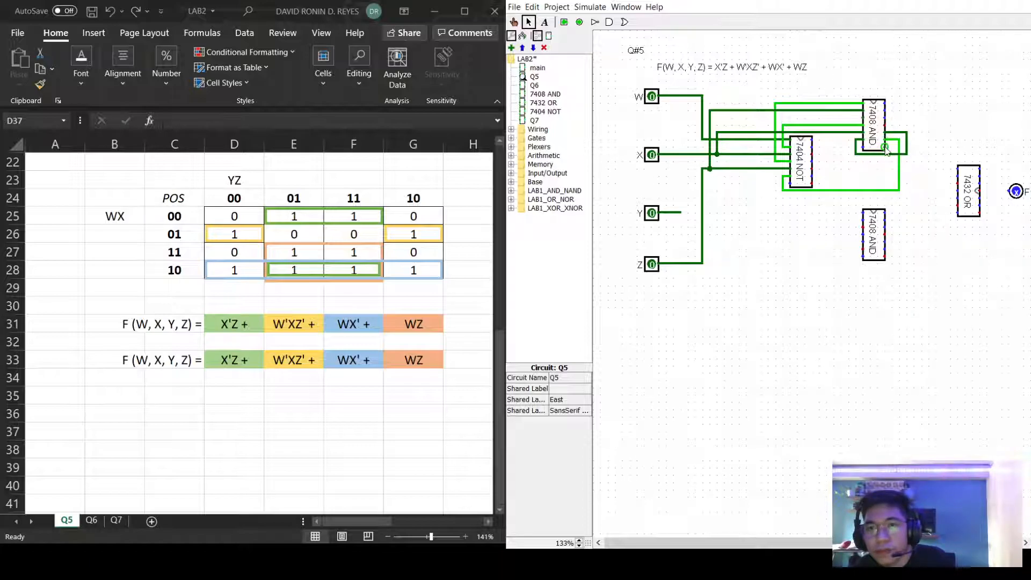
{"action": "left_click_drag", "start_coordinate": [891, 150], "coordinate": [904, 171]}
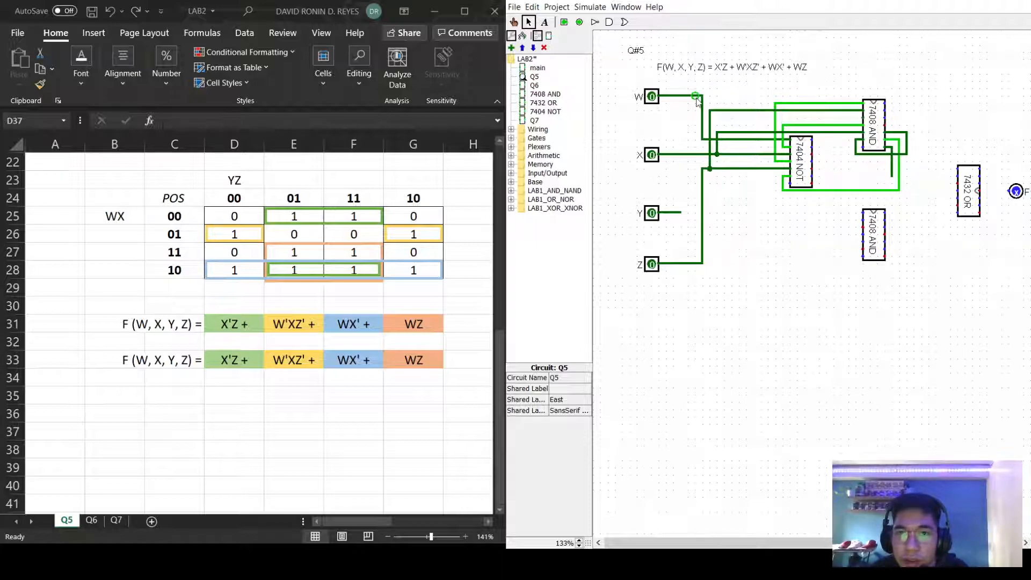
Connect the W line and a NOT chip pin to the upper 7408 AND pin.
{"action": "left_click_drag", "start_coordinate": [702, 96], "coordinate": [884, 107]}
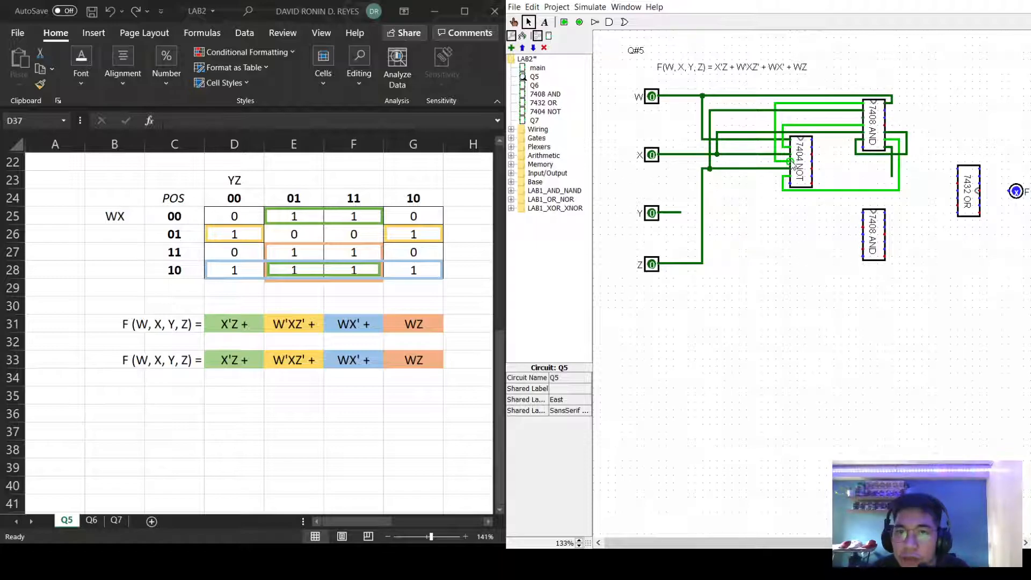
{"action": "left_click_drag", "start_coordinate": [781, 149], "coordinate": [885, 117]}
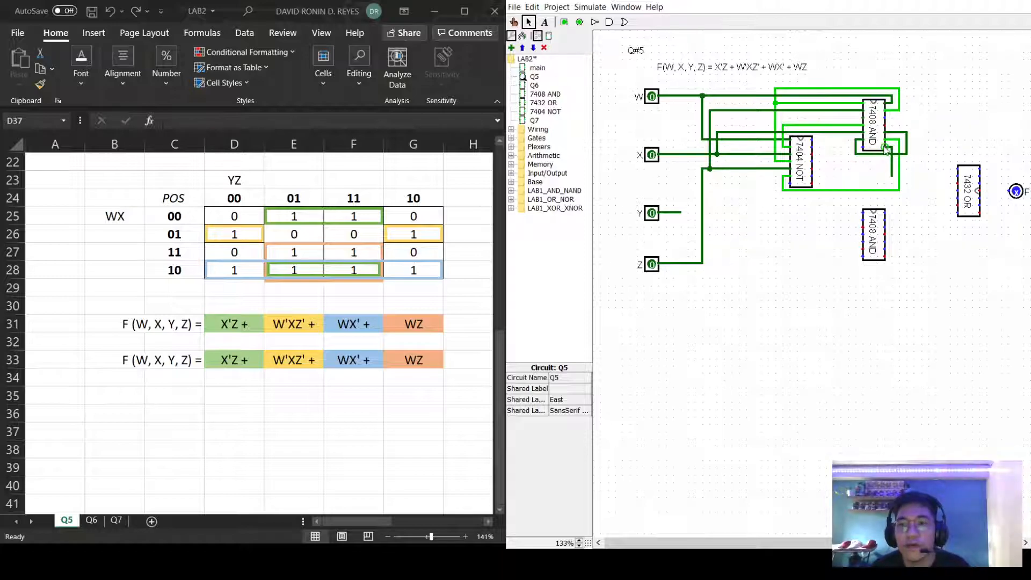
{"action": "left_click", "coordinate": [893, 111]}
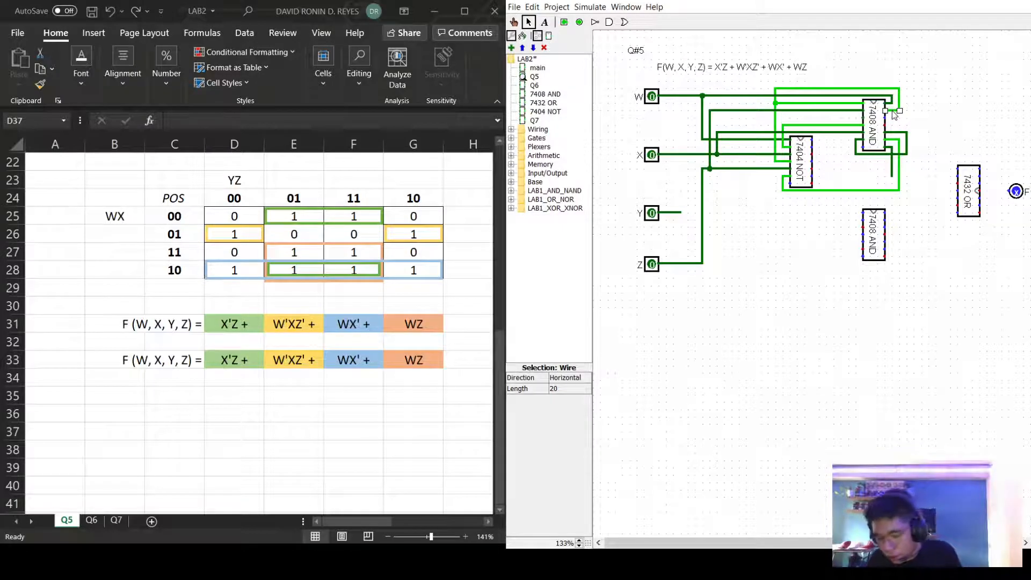
{"action": "left_click", "coordinate": [906, 117]}
Delete the leftover stub, redraw the upper AND pin wire, and branch W downward.
{"action": "left_click", "coordinate": [890, 104]}
{"action": "key", "text": "Delete"}
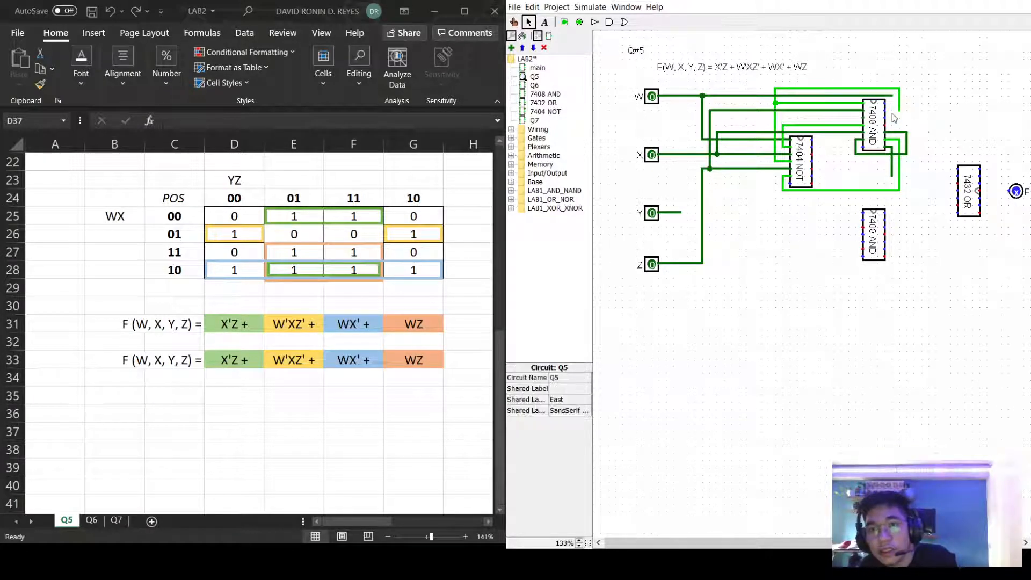
{"action": "left_click_drag", "start_coordinate": [892, 99], "coordinate": [885, 117]}
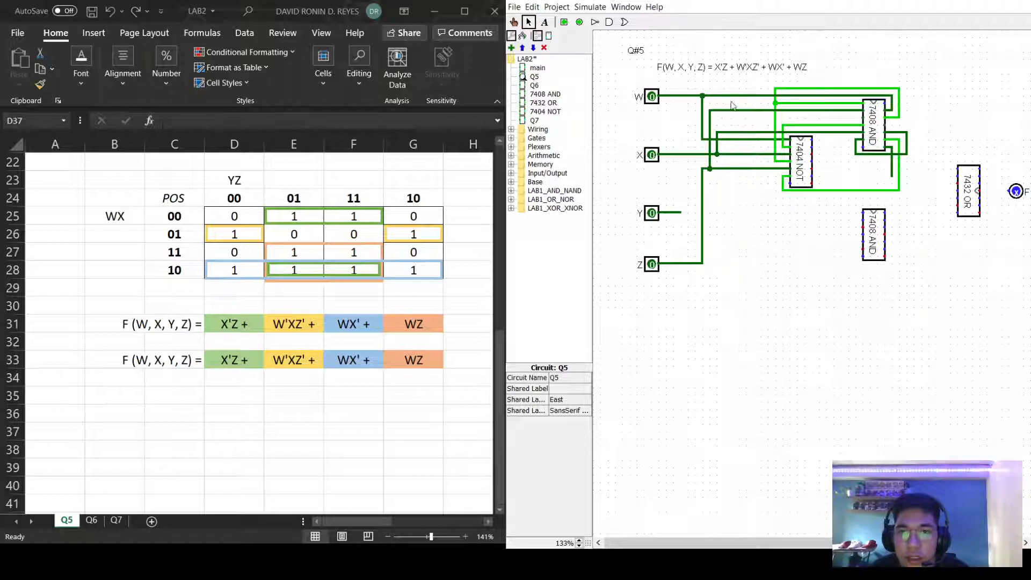
{"action": "mouse_move", "coordinate": [730, 97]}
{"action": "left_mouse_down"}
{"action": "mouse_move", "coordinate": [733, 215]}
{"action": "mouse_move", "coordinate": [745, 216]}
{"action": "mouse_move", "coordinate": [739, 202]}
{"action": "left_mouse_up"}
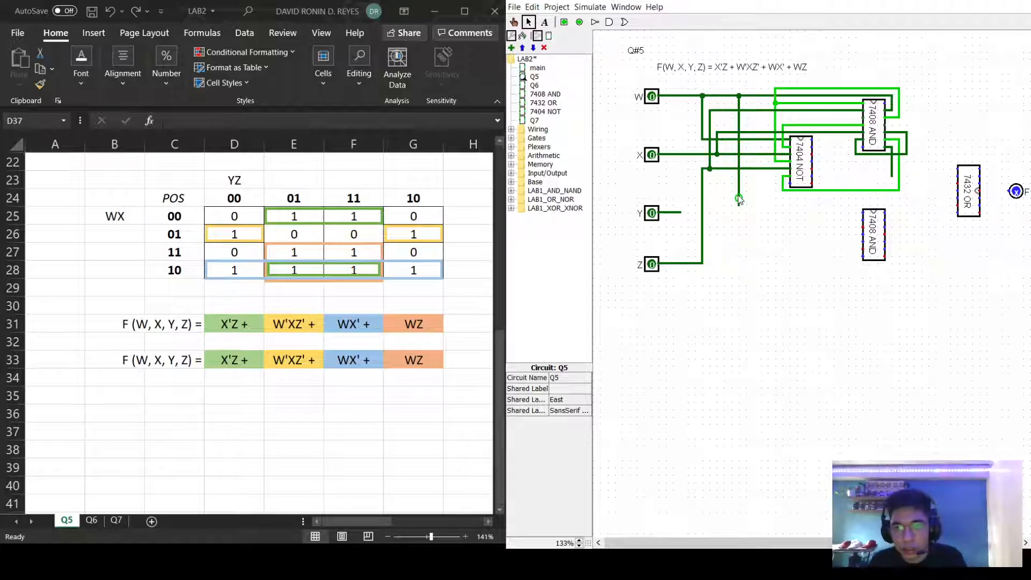
Remove the misdrawn W branch and route the W and Z lines to the lower AND inputs.
{"action": "key", "text": "Delete"}
{"action": "left_click_drag", "start_coordinate": [724, 96], "coordinate": [867, 220]}
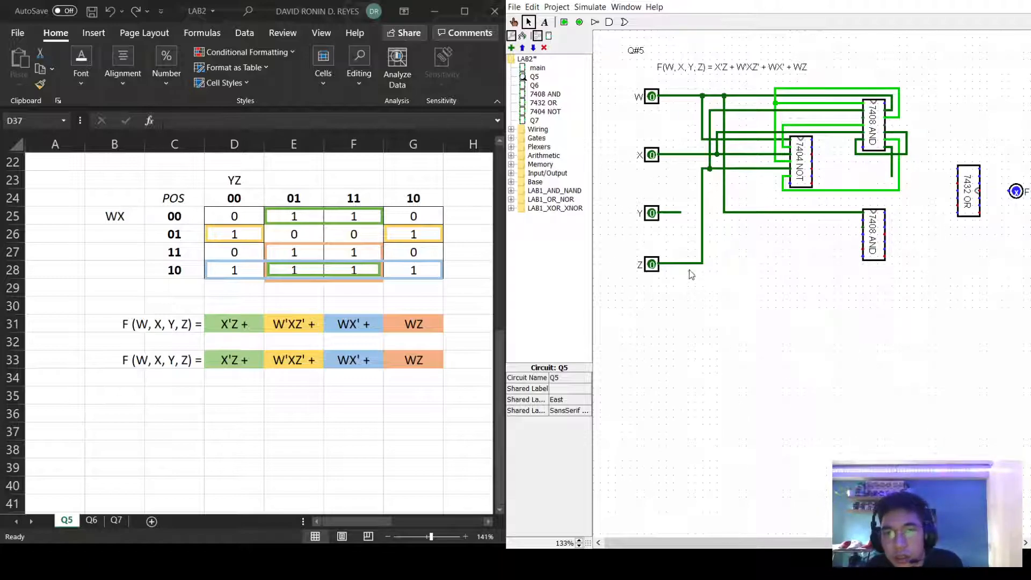
{"action": "left_click_drag", "start_coordinate": [704, 220], "coordinate": [865, 220]}
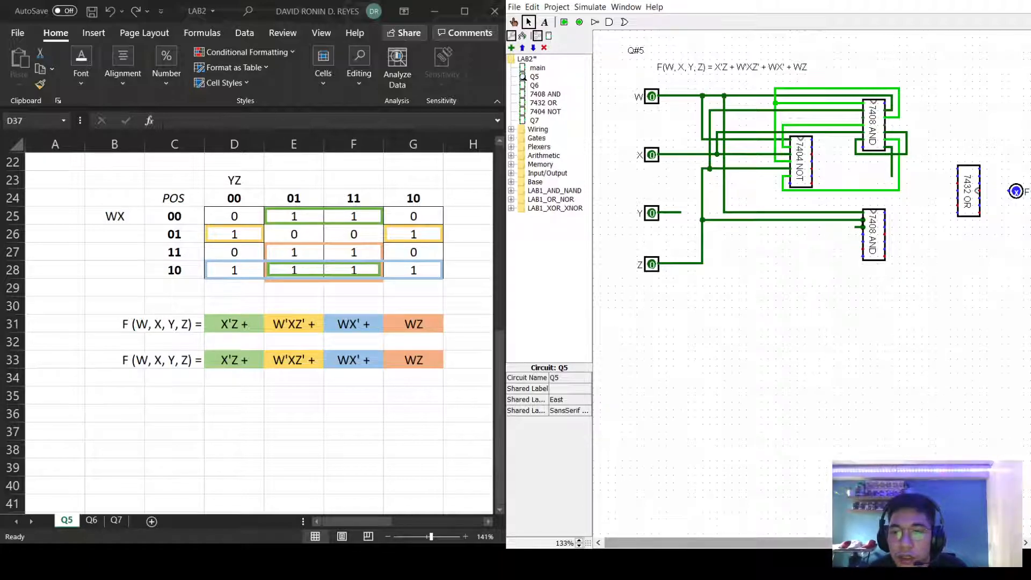
Replace the Y-row wire entering the lower AND with a new wire from its pin.
{"action": "left_click", "coordinate": [856, 231]}
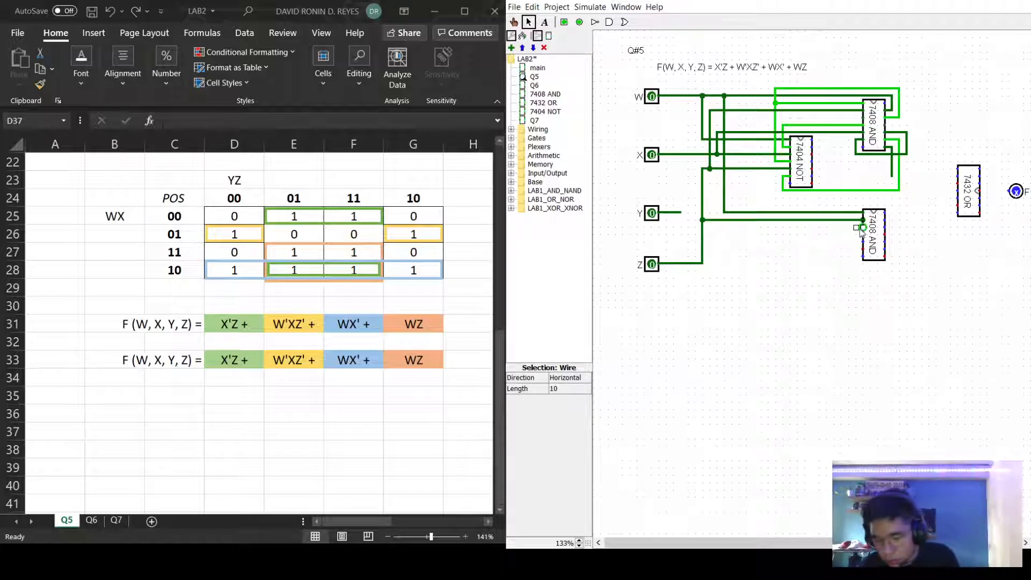
{"action": "left_click", "coordinate": [858, 227]}
{"action": "left_click", "coordinate": [844, 220]}
{"action": "key", "text": "Delete"}
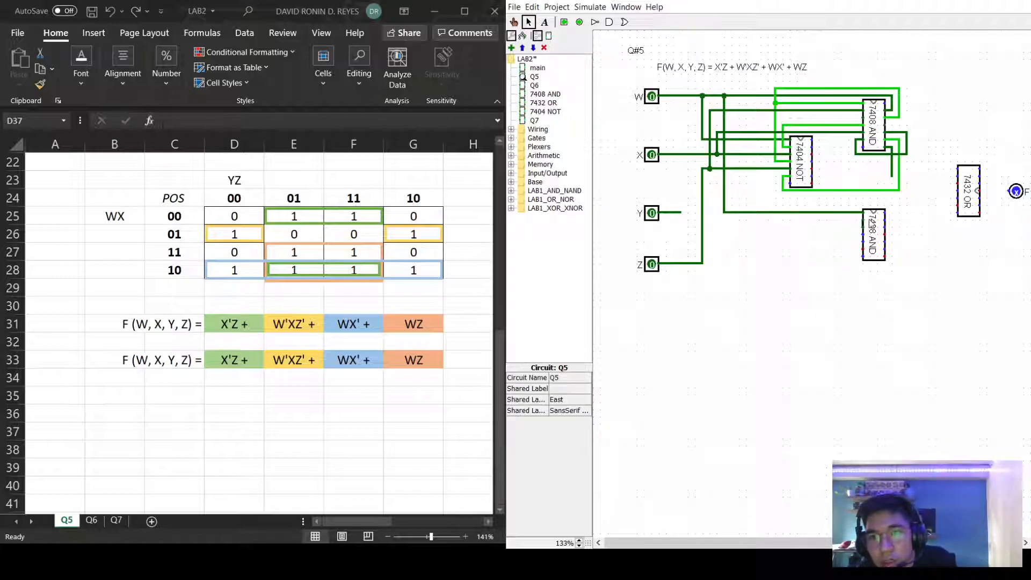
{"action": "left_click_drag", "start_coordinate": [863, 220], "coordinate": [703, 219]}
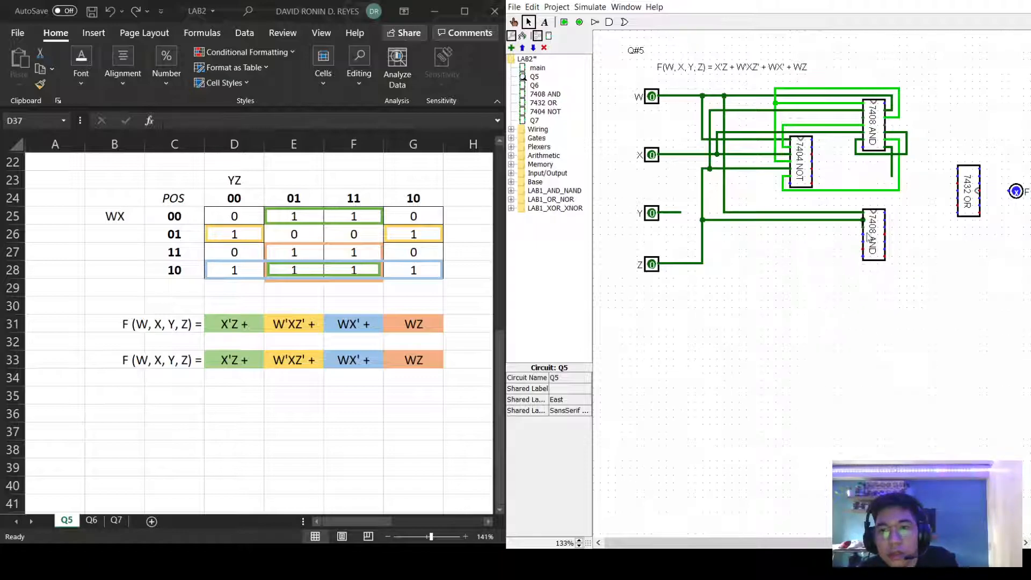
Delete the lower 7408 AND chip and select the leftover Z branch wire.
{"action": "left_click", "coordinate": [878, 237]}
{"action": "key", "text": "Delete"}
{"action": "left_click", "coordinate": [863, 221]}
Delete the leftover Z wire, place a new 7408 AND below the first, and wire Z to it.
{"action": "key", "text": "Delete"}
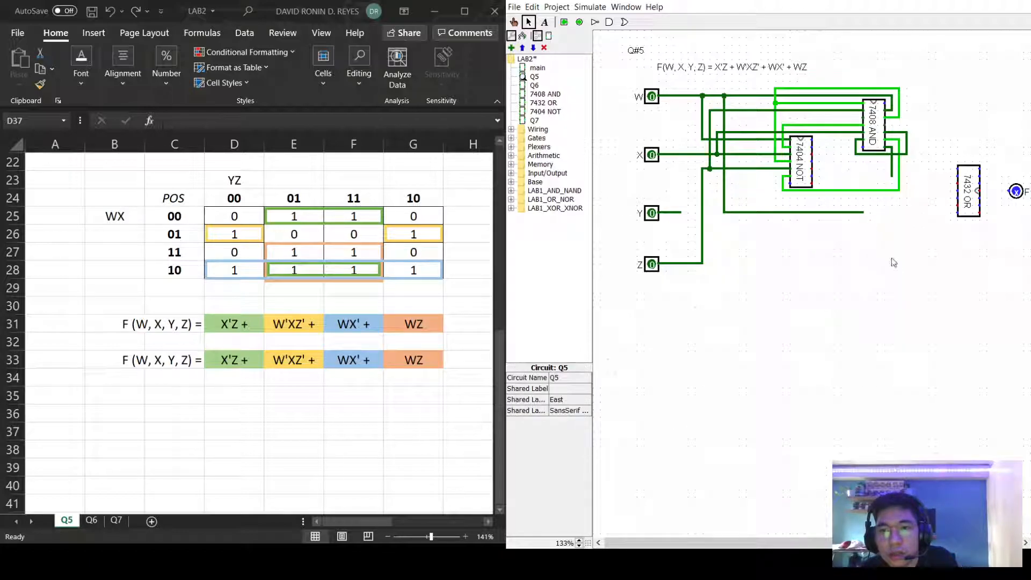
{"action": "left_click", "coordinate": [545, 95]}
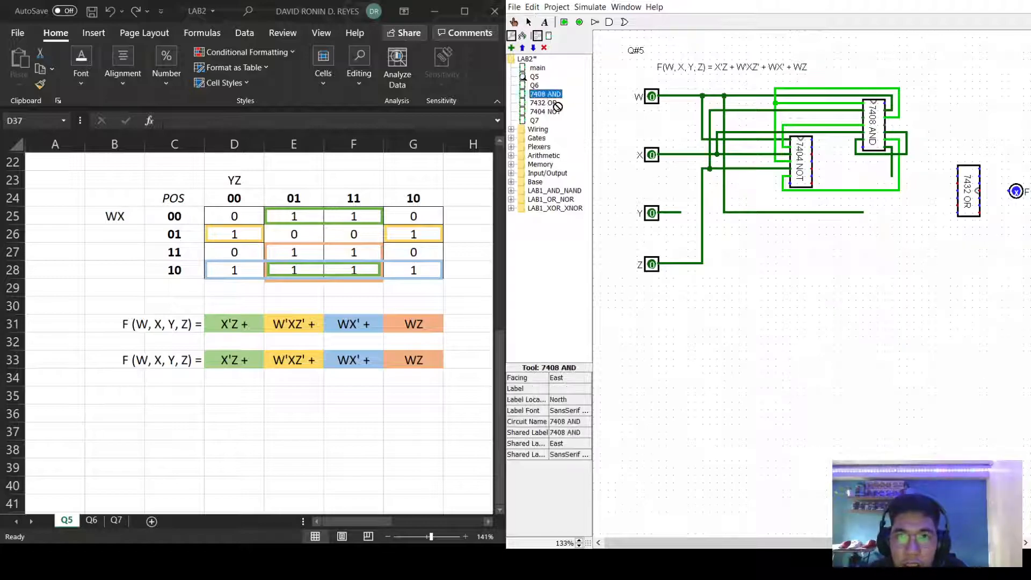
{"action": "left_click", "coordinate": [885, 209]}
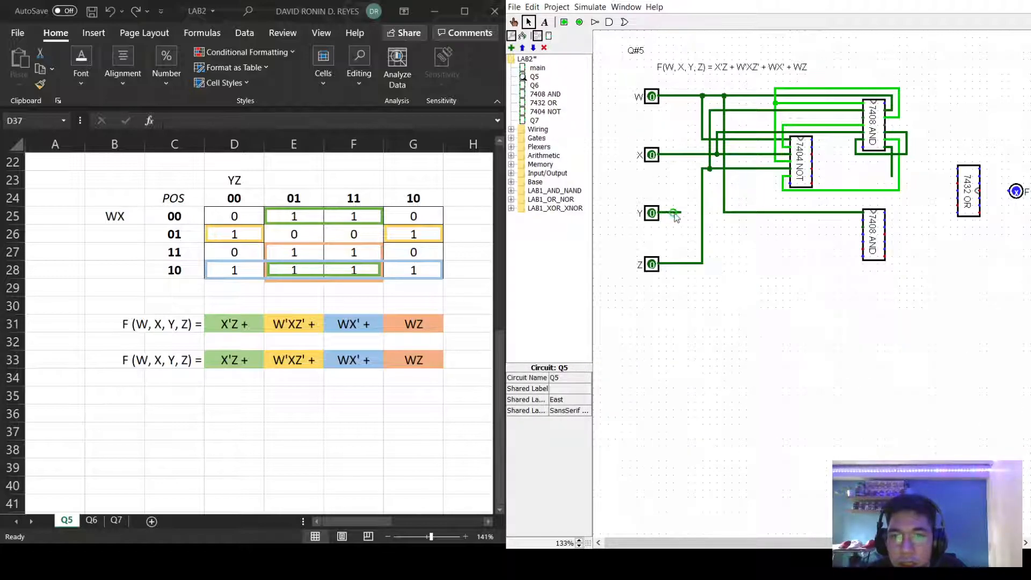
{"action": "left_click_drag", "start_coordinate": [702, 220], "coordinate": [864, 219]}
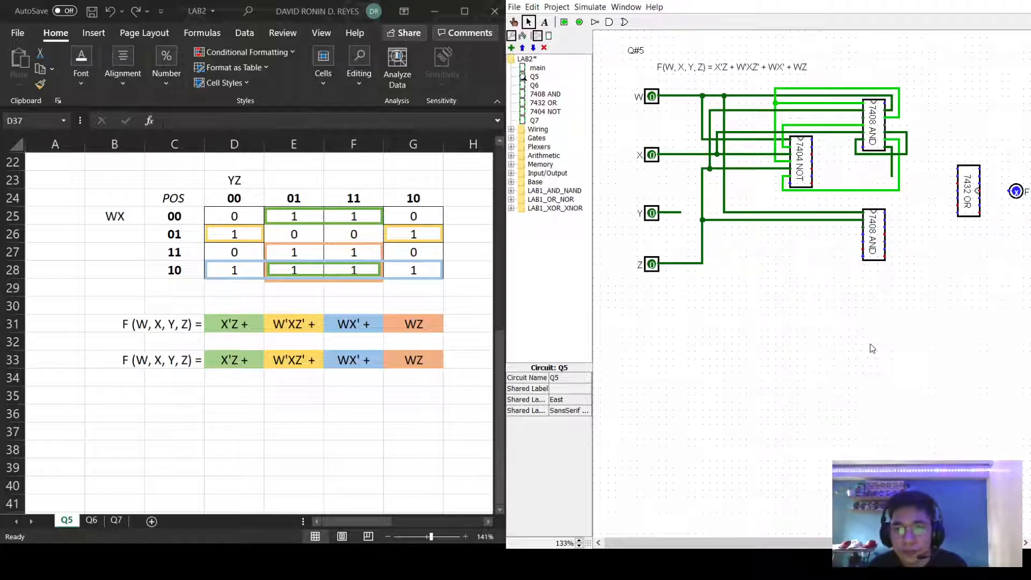
{"action": "left_click_drag", "start_coordinate": [789, 543], "coordinate": [827, 545]}
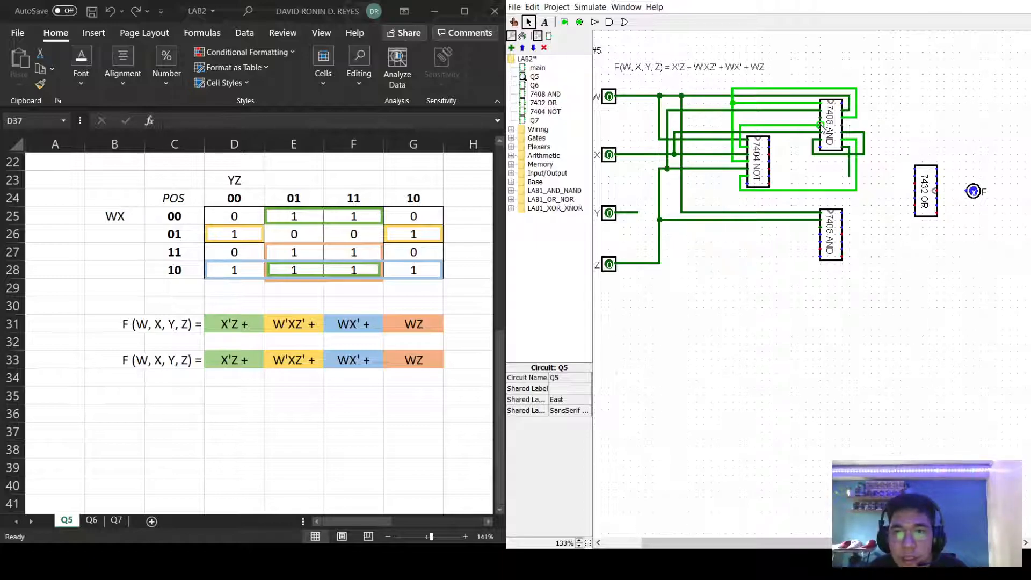
Route wires from the upper 7408 AND chip's pins down and right into the 7432 OR chip's inputs.
{"action": "left_click_drag", "start_coordinate": [820, 117], "coordinate": [808, 120]}
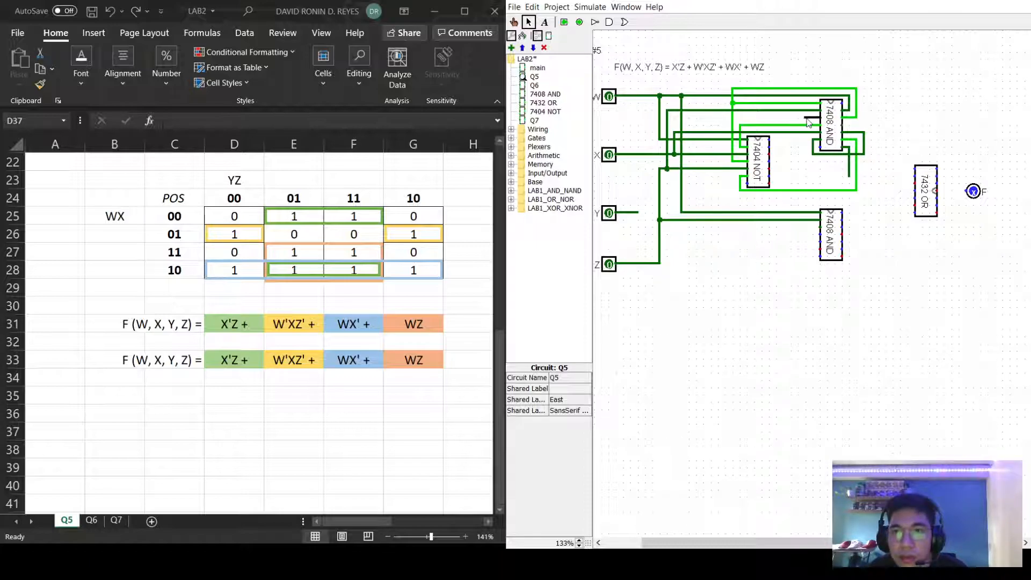
{"action": "left_click_drag", "start_coordinate": [807, 121], "coordinate": [912, 167]}
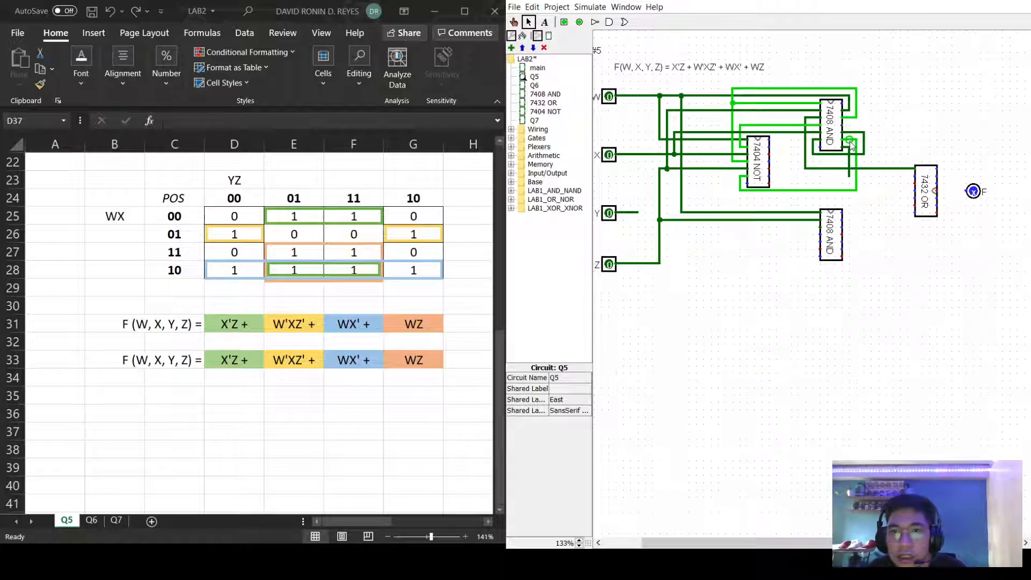
{"action": "mouse_move", "coordinate": [849, 181]}
{"action": "left_mouse_down"}
{"action": "mouse_move", "coordinate": [916, 175]}
{"action": "mouse_move", "coordinate": [909, 194]}
{"action": "left_mouse_up"}
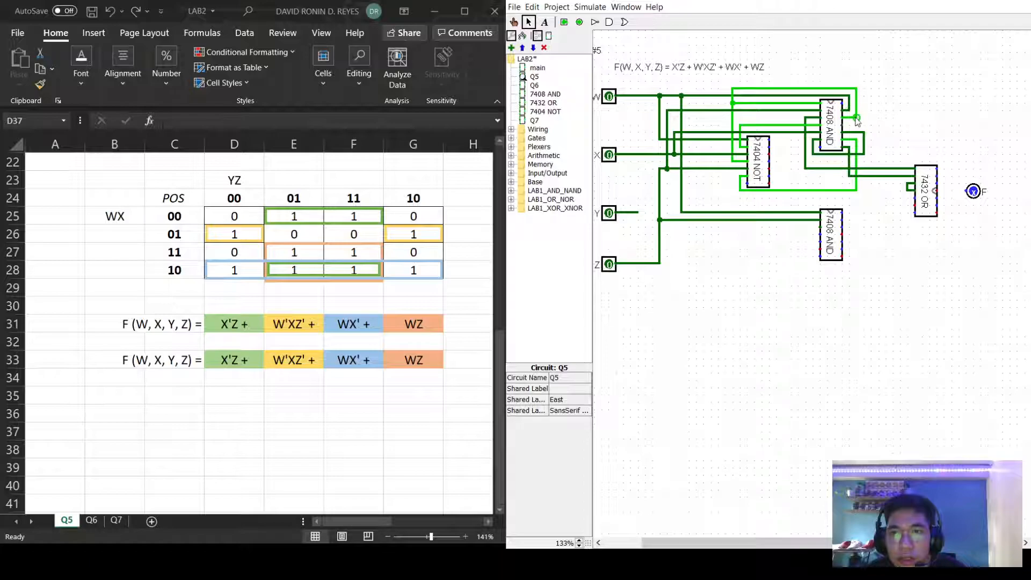
{"action": "mouse_move", "coordinate": [841, 126]}
{"action": "left_mouse_down"}
{"action": "mouse_move", "coordinate": [871, 130]}
{"action": "mouse_move", "coordinate": [873, 197]}
{"action": "mouse_move", "coordinate": [916, 197]}
{"action": "mouse_move", "coordinate": [910, 228]}
{"action": "mouse_move", "coordinate": [961, 221]}
{"action": "mouse_move", "coordinate": [950, 222]}
{"action": "mouse_move", "coordinate": [946, 202]}
{"action": "left_mouse_up"}
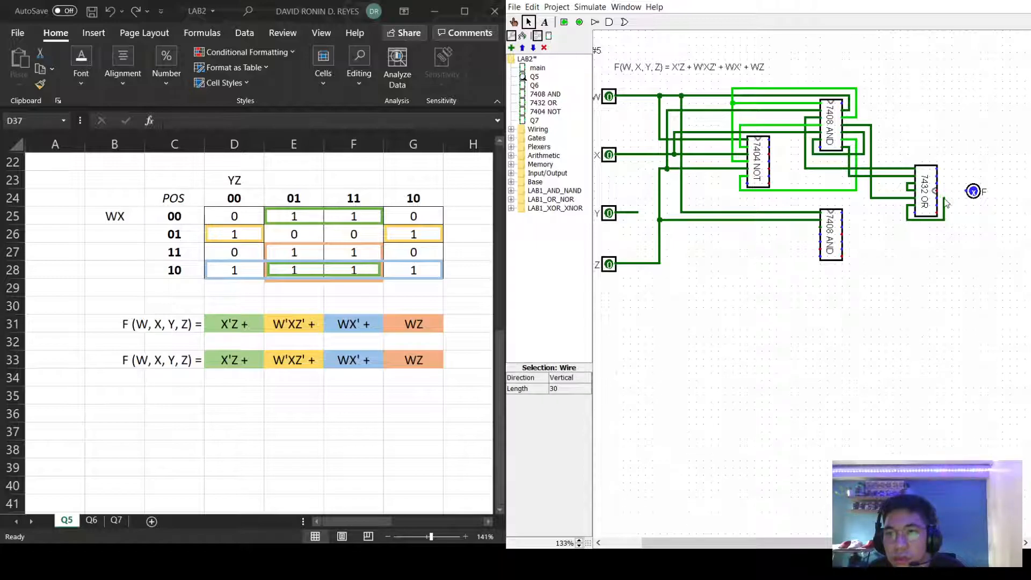
Shift the 7432 OR chip slightly to the left.
{"action": "left_click", "coordinate": [953, 245]}
{"action": "left_click_drag", "start_coordinate": [889, 141], "coordinate": [967, 248]}
{"action": "left_click_drag", "start_coordinate": [937, 196], "coordinate": [920, 194]}
{"action": "left_click", "coordinate": [948, 157]}
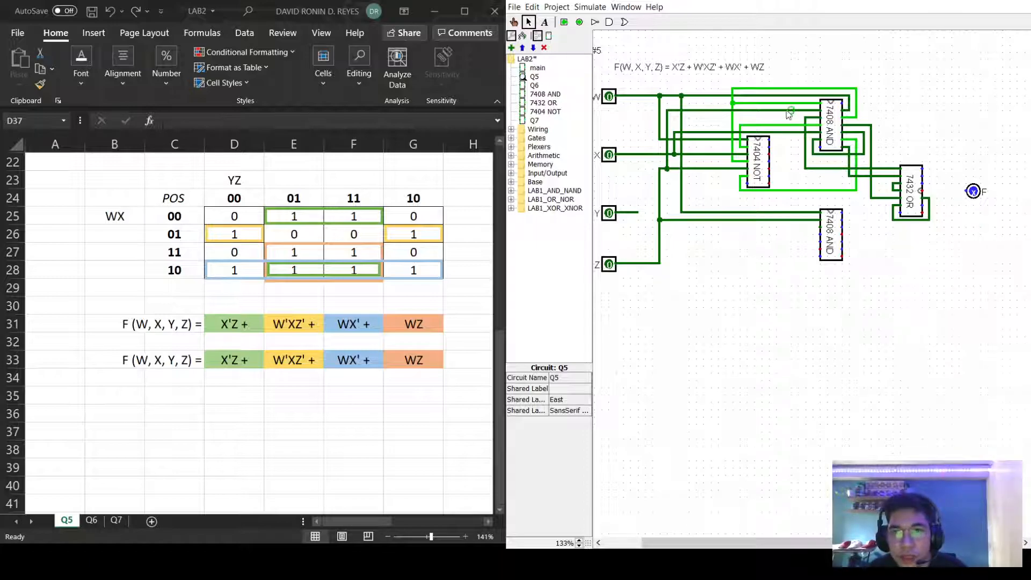
Wire the lower 7408 AND output into the OR chip, and connect the OR output to F.
{"action": "left_click_drag", "start_coordinate": [819, 227], "coordinate": [937, 263]}
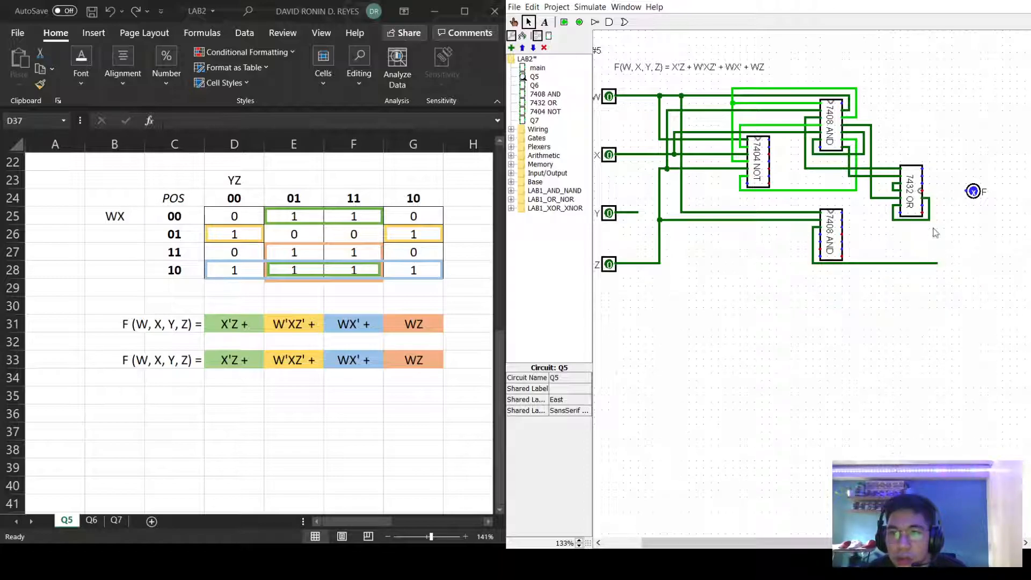
{"action": "left_click", "coordinate": [930, 215]}
{"action": "key", "text": "Delete"}
{"action": "left_click_drag", "start_coordinate": [930, 198], "coordinate": [944, 220]}
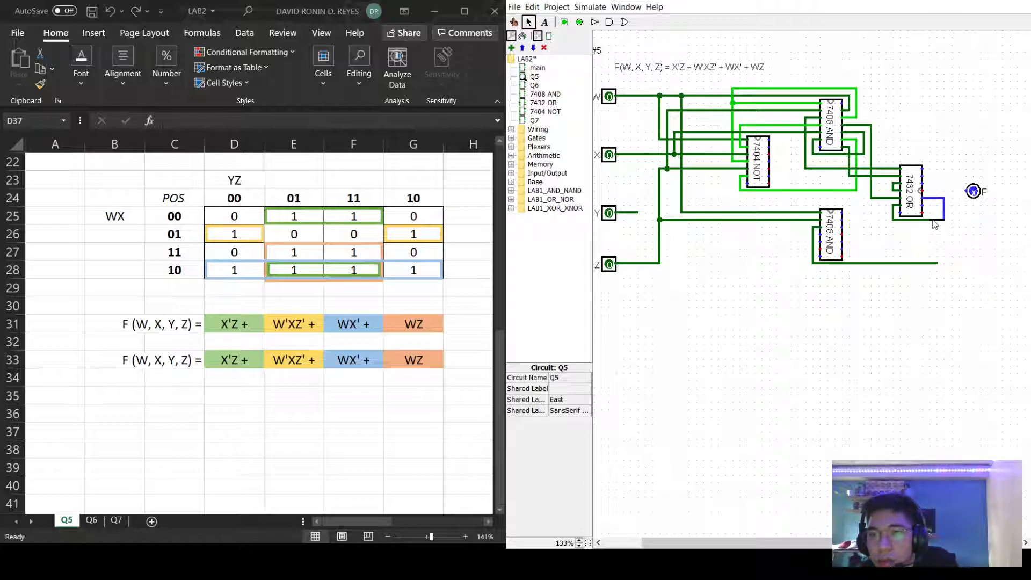
{"action": "mouse_move", "coordinate": [936, 263]}
{"action": "left_mouse_down"}
{"action": "mouse_move", "coordinate": [937, 203]}
{"action": "mouse_move", "coordinate": [921, 210]}
{"action": "mouse_move", "coordinate": [972, 191]}
{"action": "left_mouse_up"}
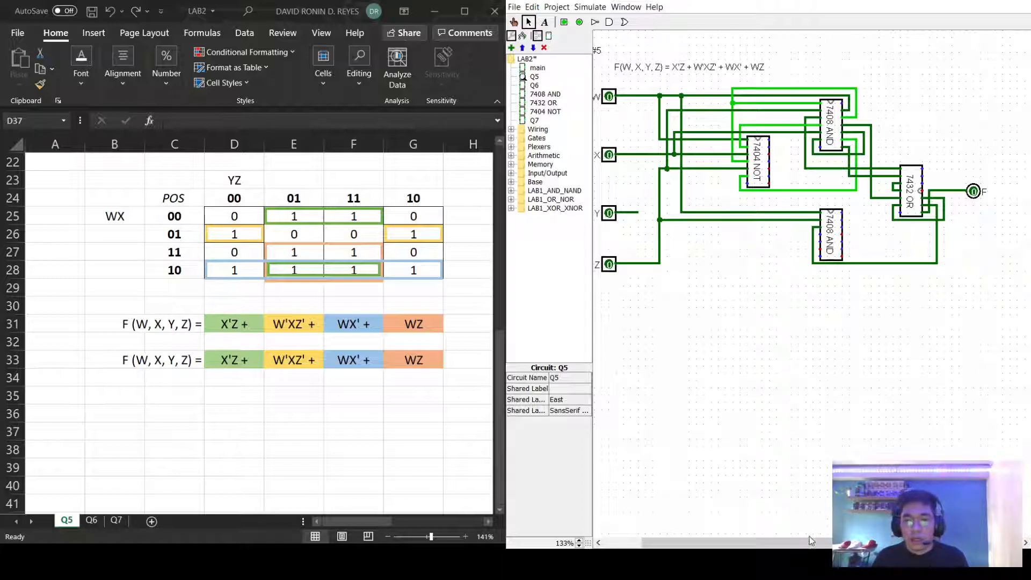
{"action": "left_click_drag", "start_coordinate": [801, 544], "coordinate": [791, 543]}
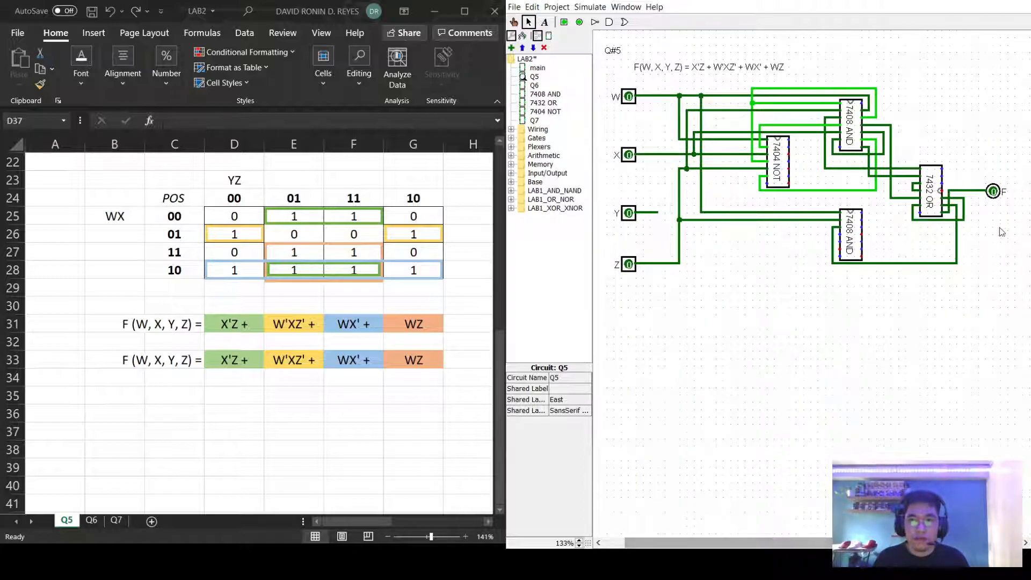
Scroll Excel's Q5 sheet to show the W X Y Z F truth table in columns L–P.
{"action": "left_click", "coordinate": [368, 523]}
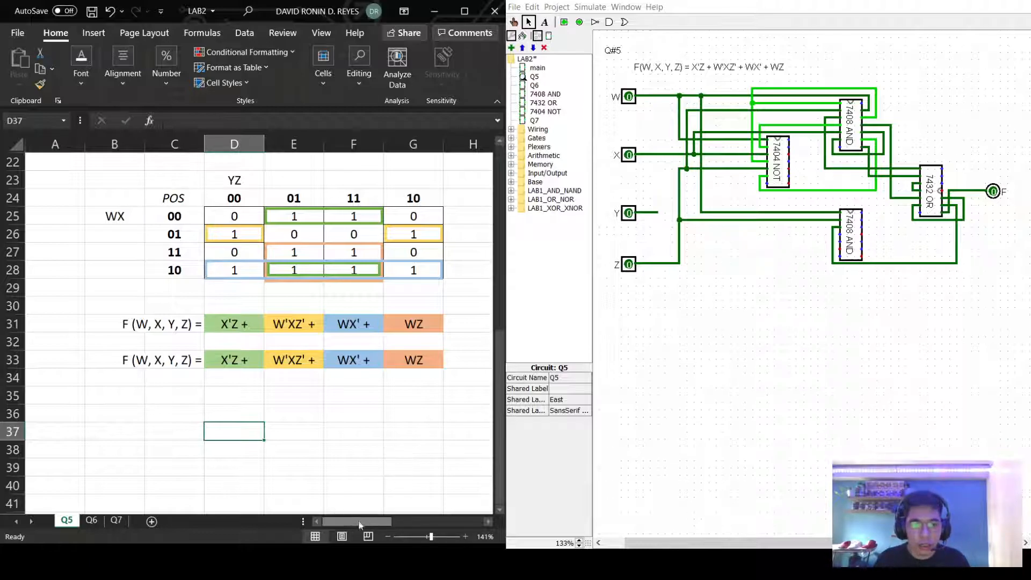
{"action": "left_click_drag", "start_coordinate": [357, 521], "coordinate": [434, 513]}
{"action": "scroll", "coordinate": [392, 397], "scroll_direction": "up", "scroll_amount": 7}
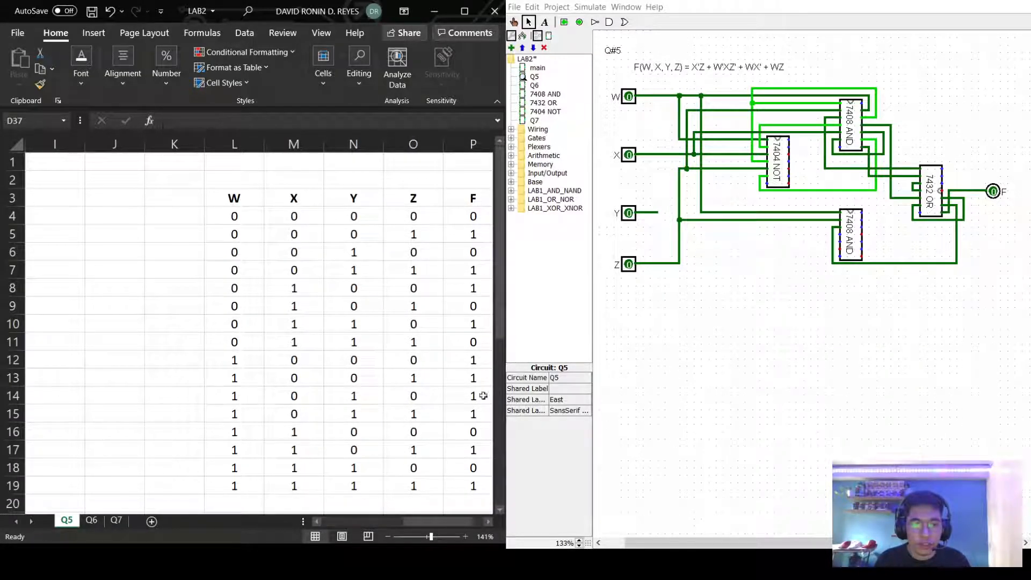
{"action": "left_click_drag", "start_coordinate": [428, 525], "coordinate": [438, 525]}
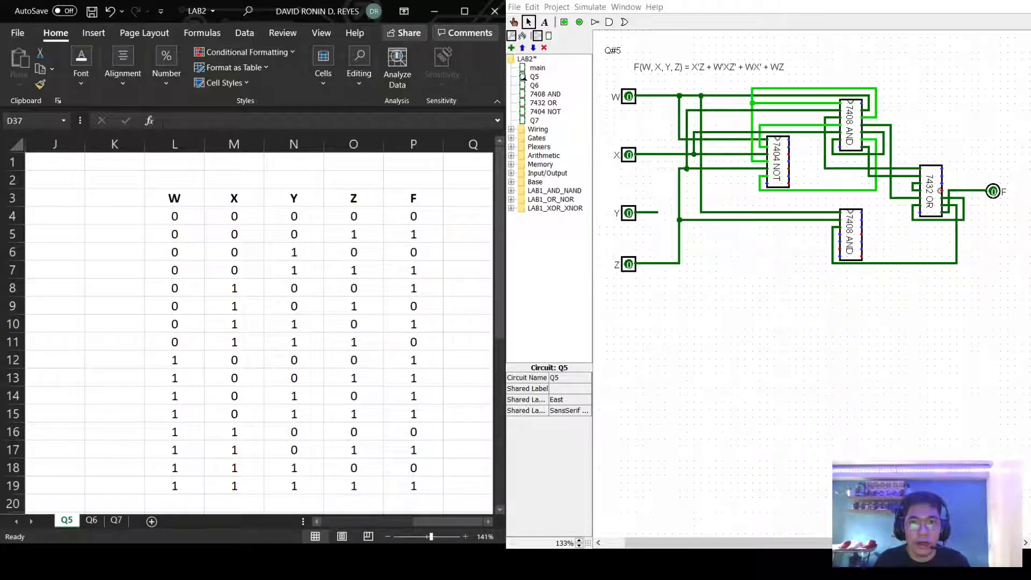
{"action": "left_click", "coordinate": [556, 8]}
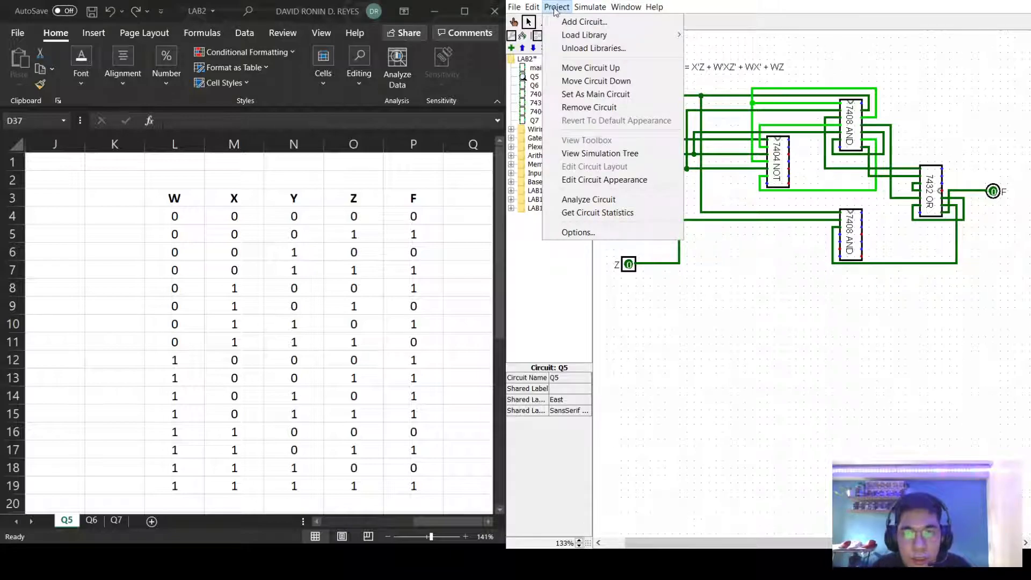
Run Analyze Circuit on Q5 and review the generated truth table.
{"action": "left_click", "coordinate": [578, 201]}
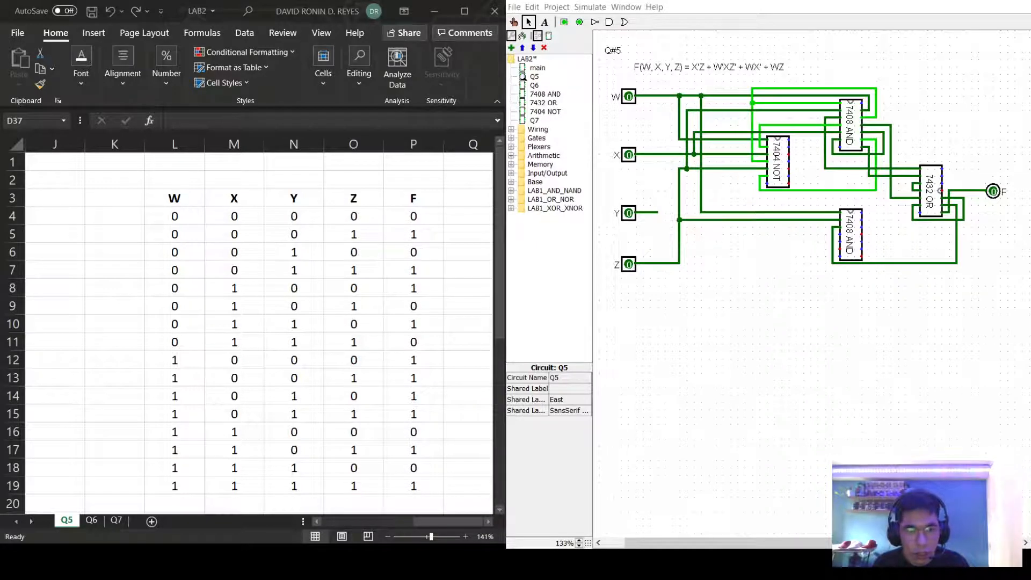
{"action": "key", "text": "alt+Tab"}
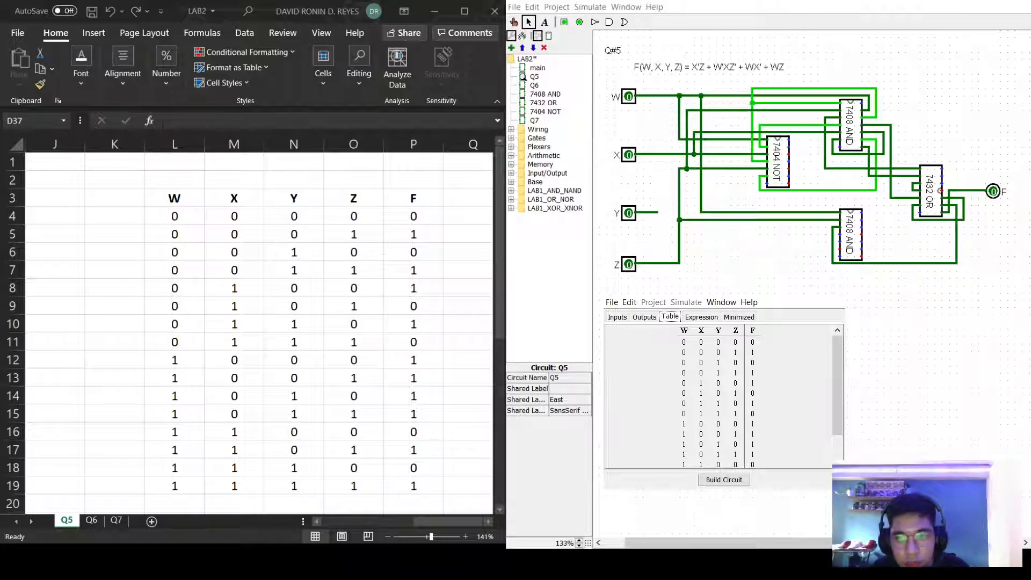
{"action": "scroll", "coordinate": [830, 430], "scroll_direction": "down", "scroll_amount": 2}
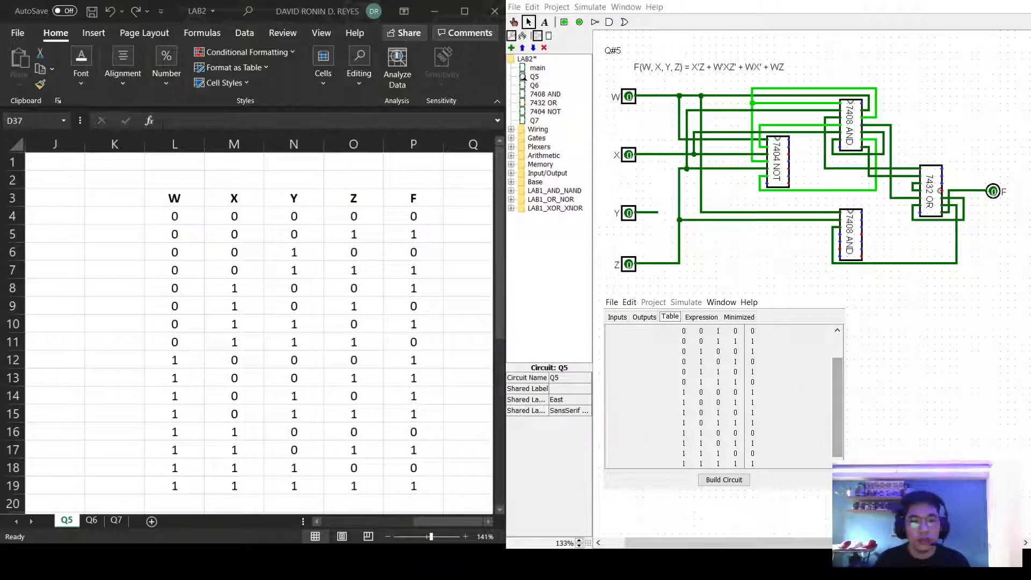
Compare Excel's Q5 K-map with Logisim's minimized form X'Z + W'XZ' + WX' + WZ.
{"action": "left_click", "coordinate": [389, 527]}
{"action": "left_click", "coordinate": [379, 523]}
{"action": "scroll", "coordinate": [327, 421], "scroll_direction": "down", "scroll_amount": 3}
{"action": "scroll", "coordinate": [326, 421], "scroll_direction": "down", "scroll_amount": 3}
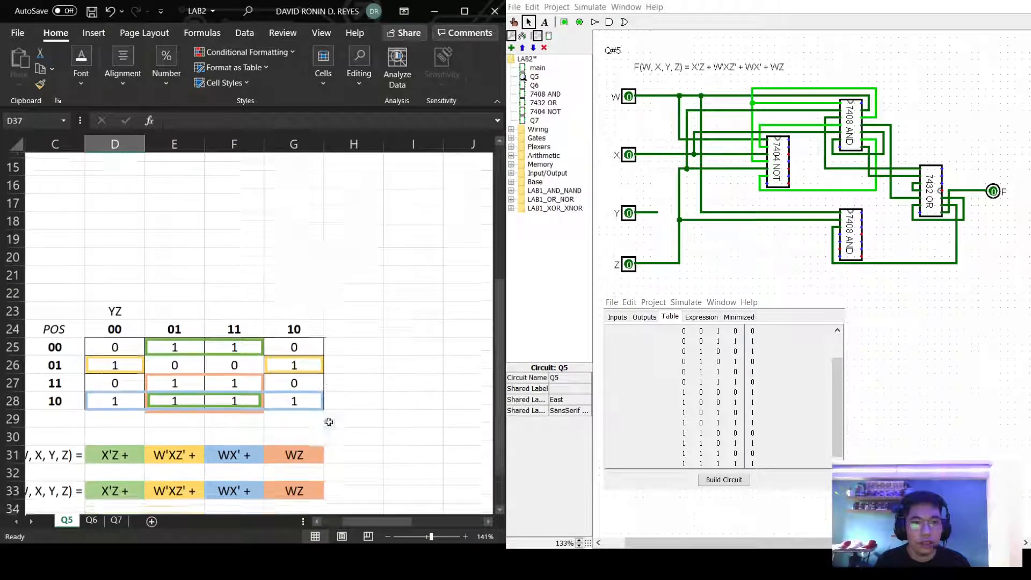
{"action": "left_click_drag", "start_coordinate": [397, 526], "coordinate": [378, 526]}
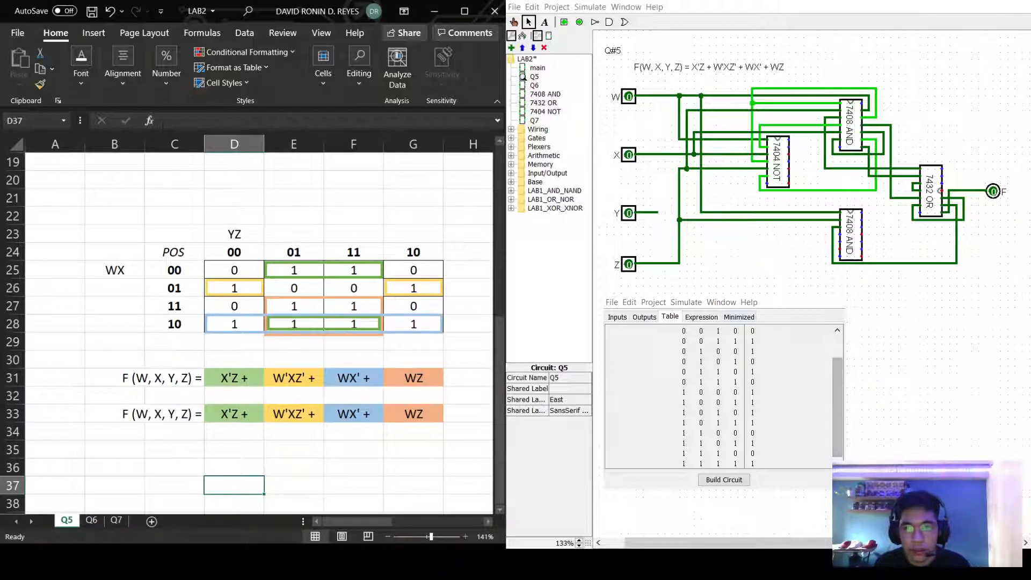
{"action": "left_click", "coordinate": [749, 317]}
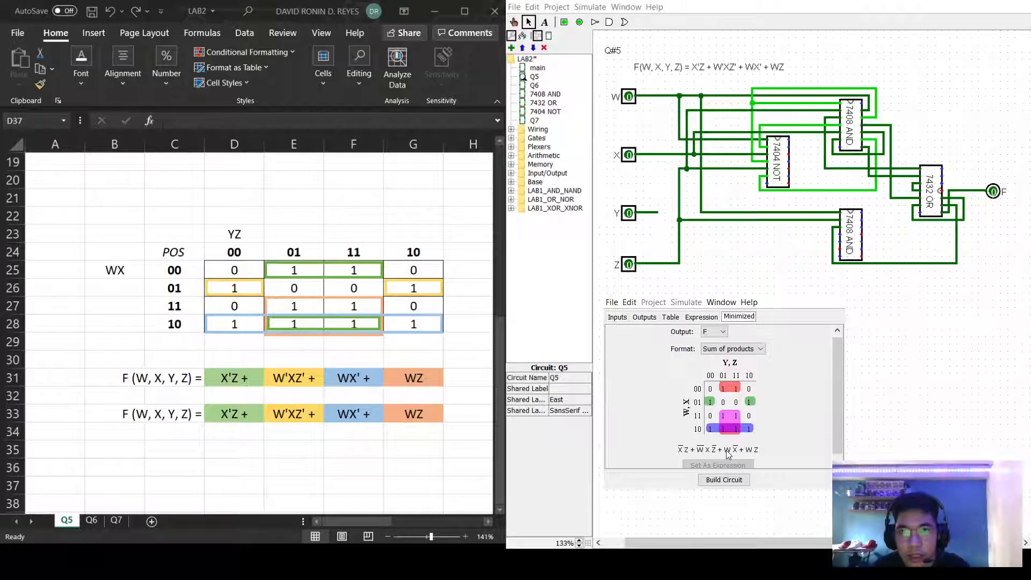
{"action": "scroll", "coordinate": [778, 442], "scroll_direction": "down", "scroll_amount": 1}
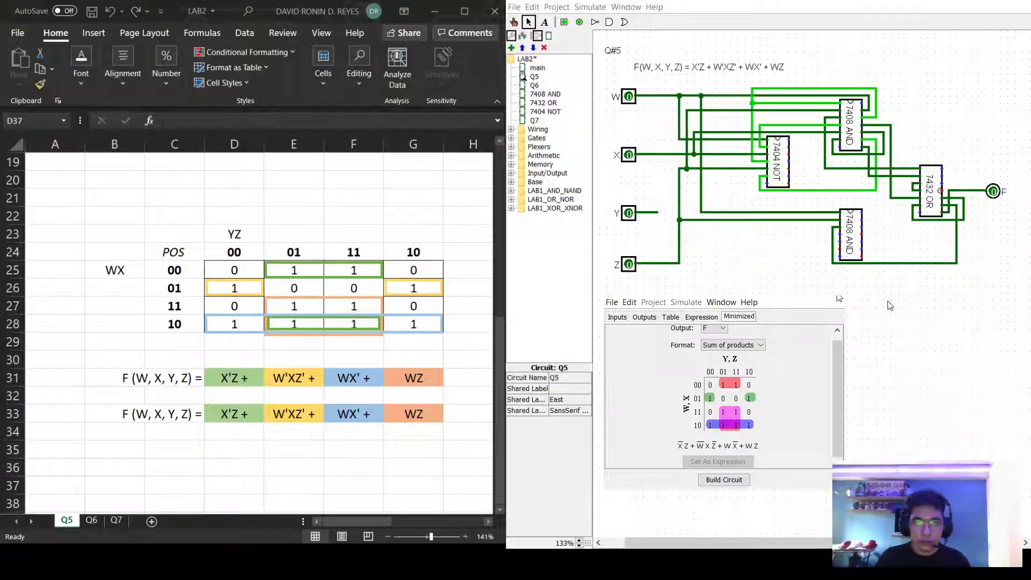
Close the analysis window, save the LAB2 project, and switch Excel to the Q6 sheet.
{"action": "left_click", "coordinate": [837, 296]}
{"action": "left_click", "coordinate": [513, 7]}
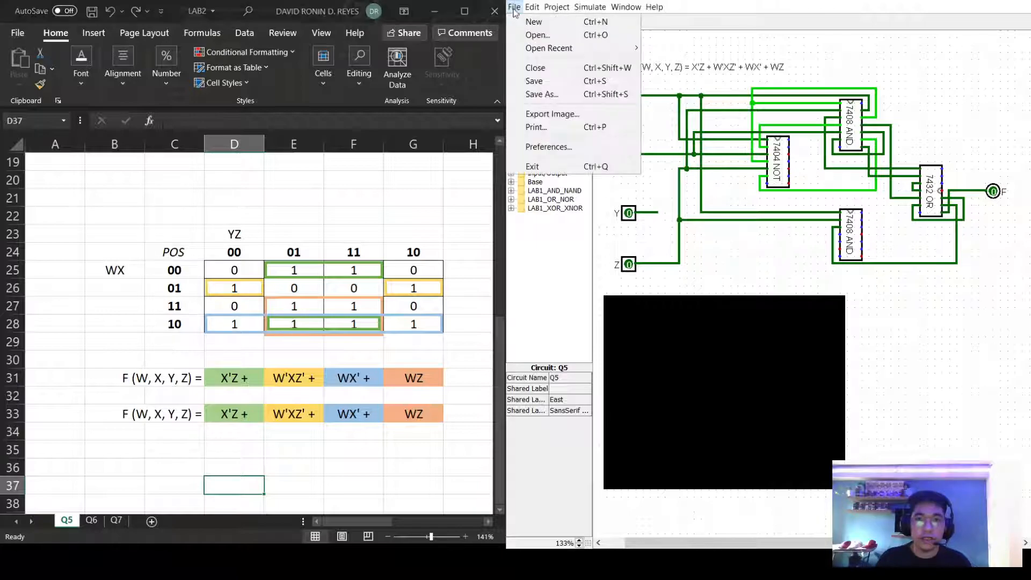
{"action": "left_click", "coordinate": [534, 83]}
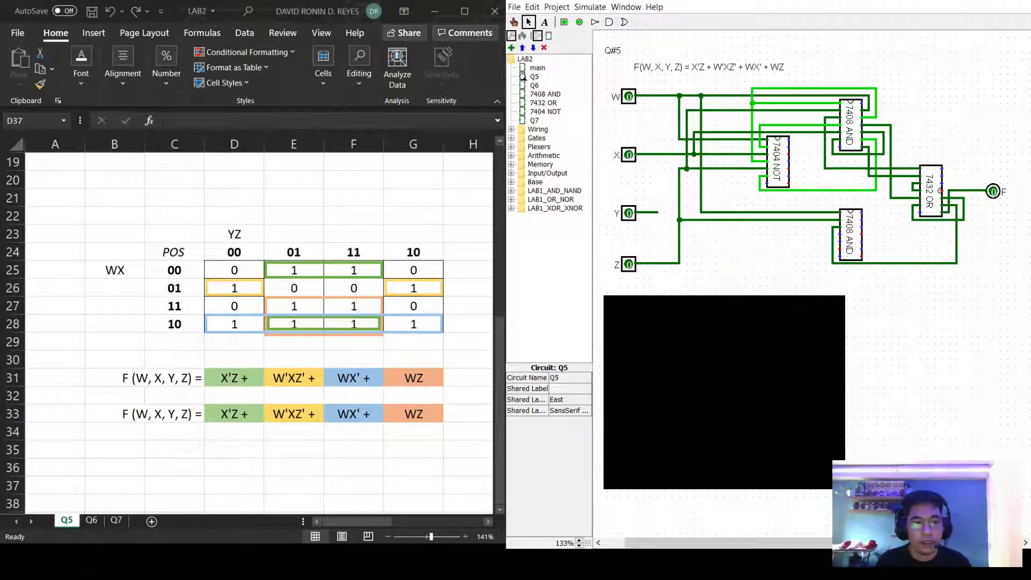
{"action": "key", "text": "alt+Tab"}
{"action": "left_click", "coordinate": [91, 520]}
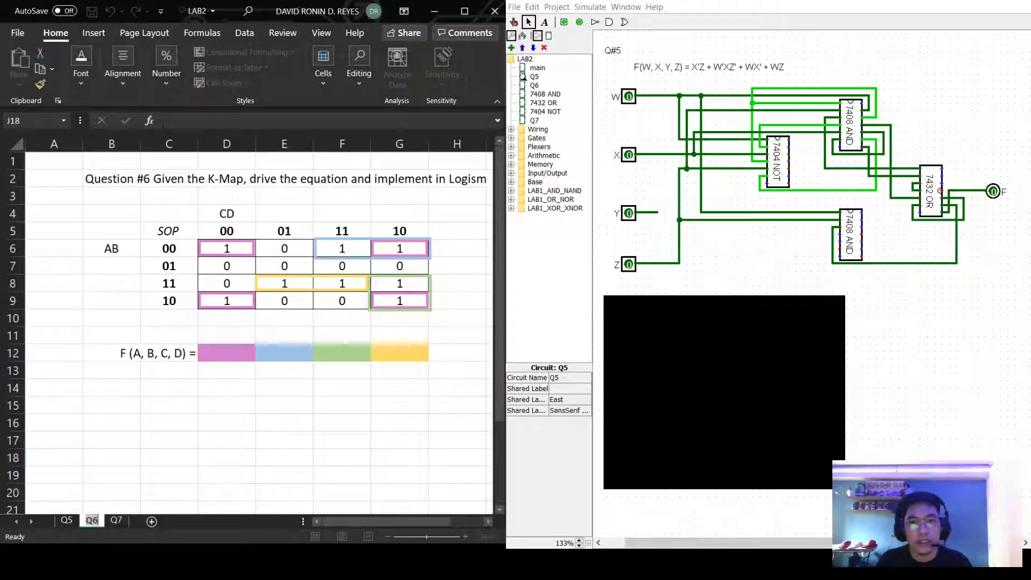
Open the Q6 circuit in Logisim, then return to Excel's Q6 sheet.
{"action": "double_click", "coordinate": [535, 86]}
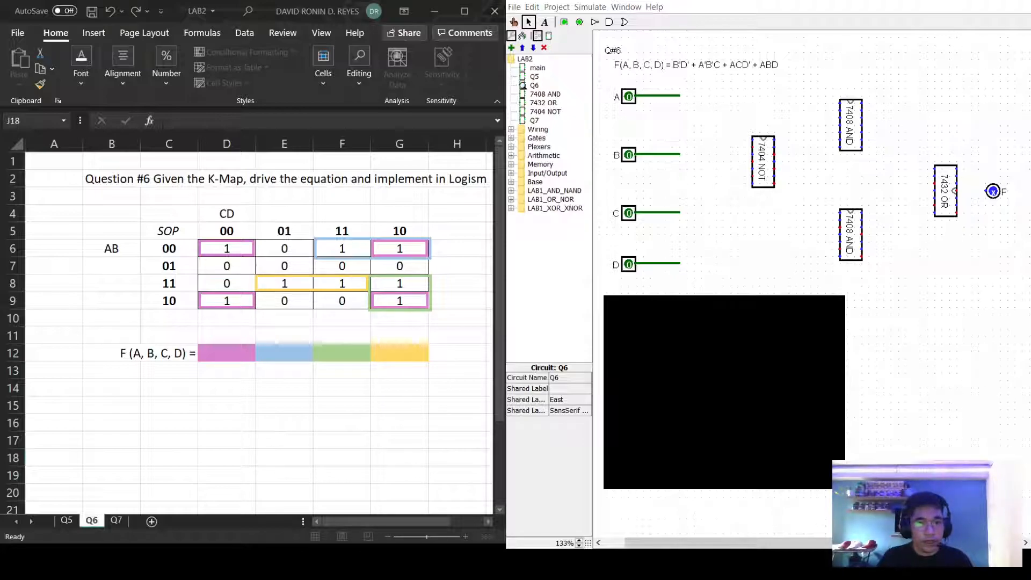
{"action": "left_click", "coordinate": [343, 520]}
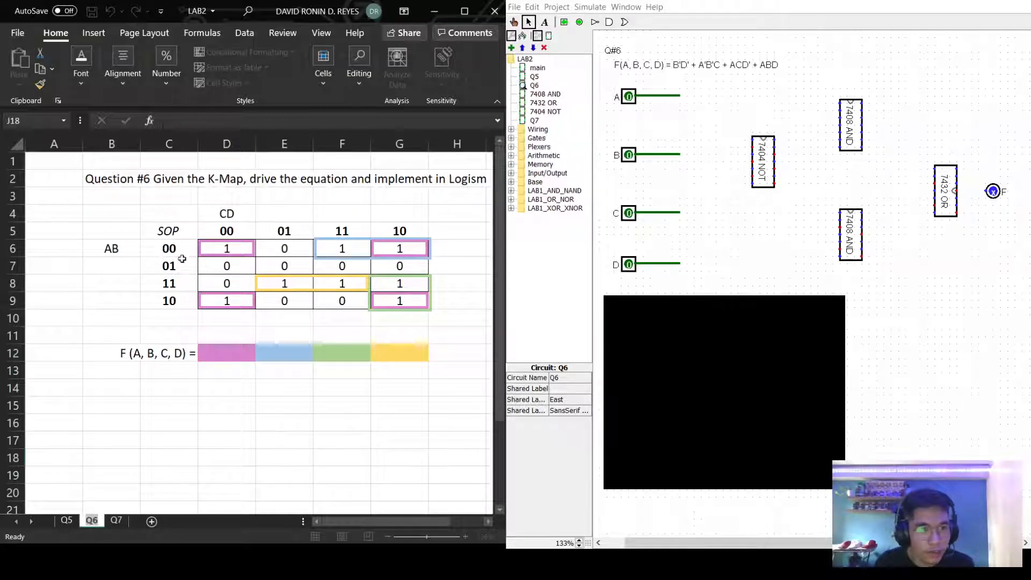
Enter the first term B'D' + in cell D12.
{"action": "double_click", "coordinate": [209, 353]}
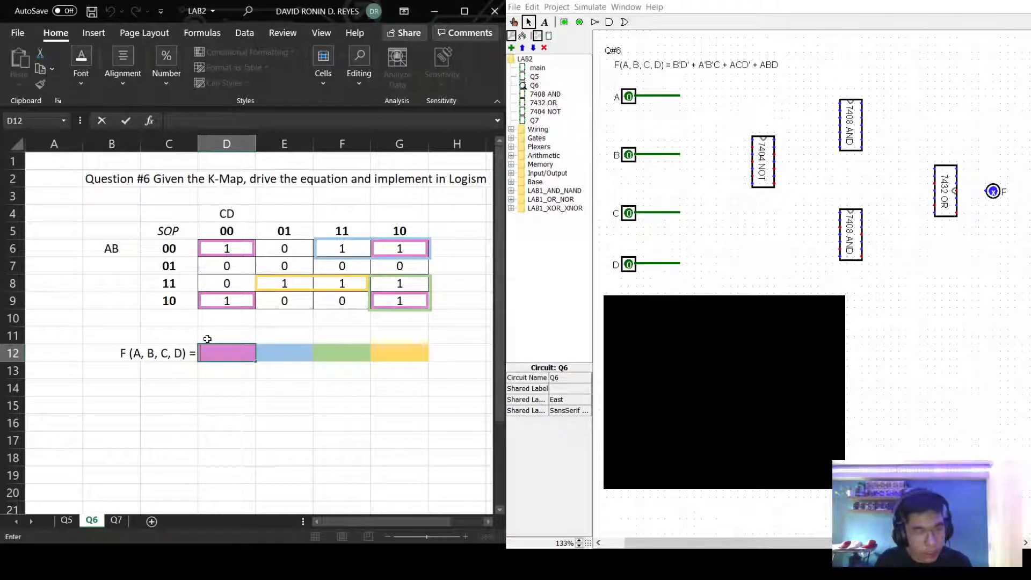
{"action": "type", "text": "B"}
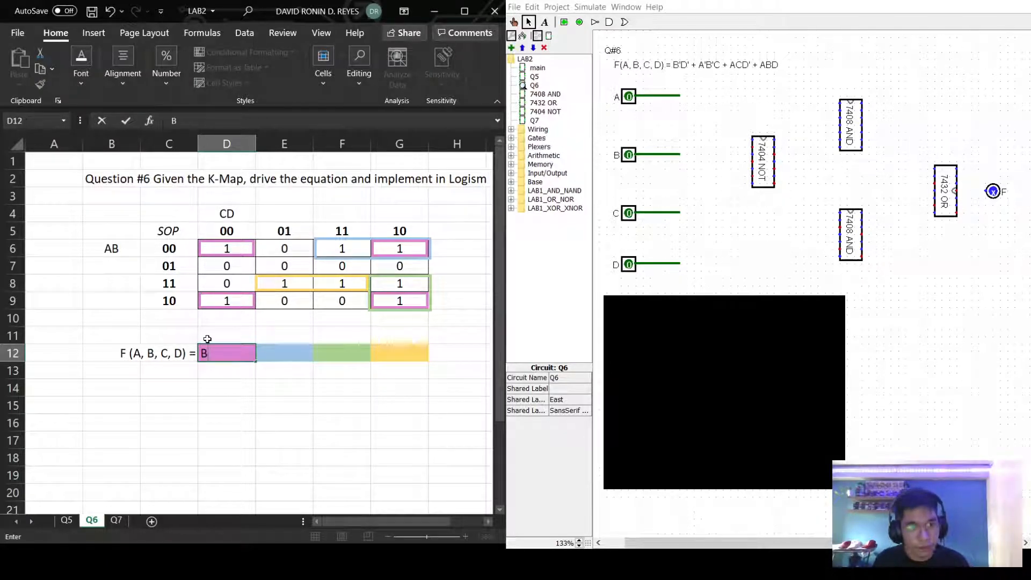
{"action": "type", "text": "'"}
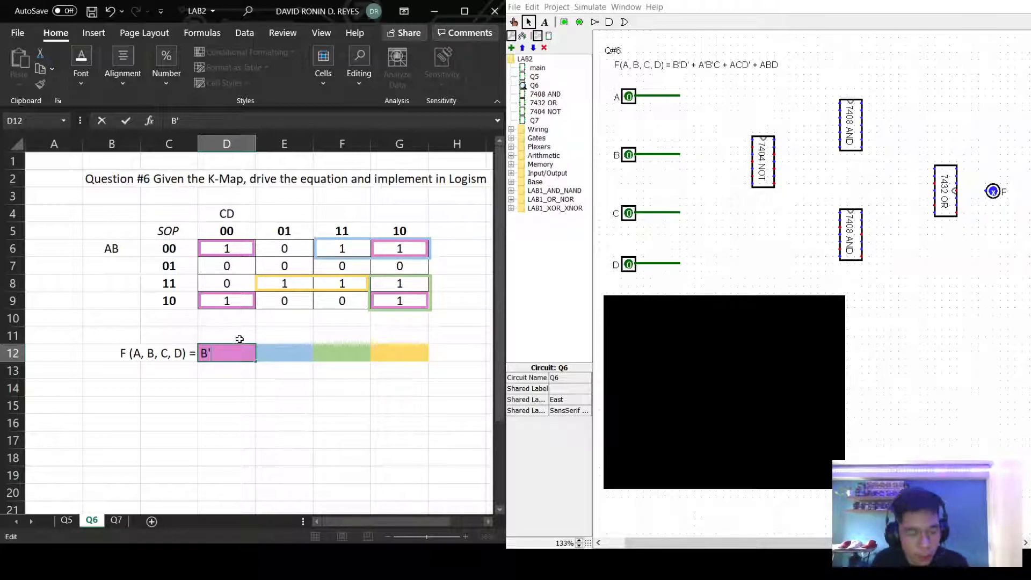
{"action": "type", "text": "D"}
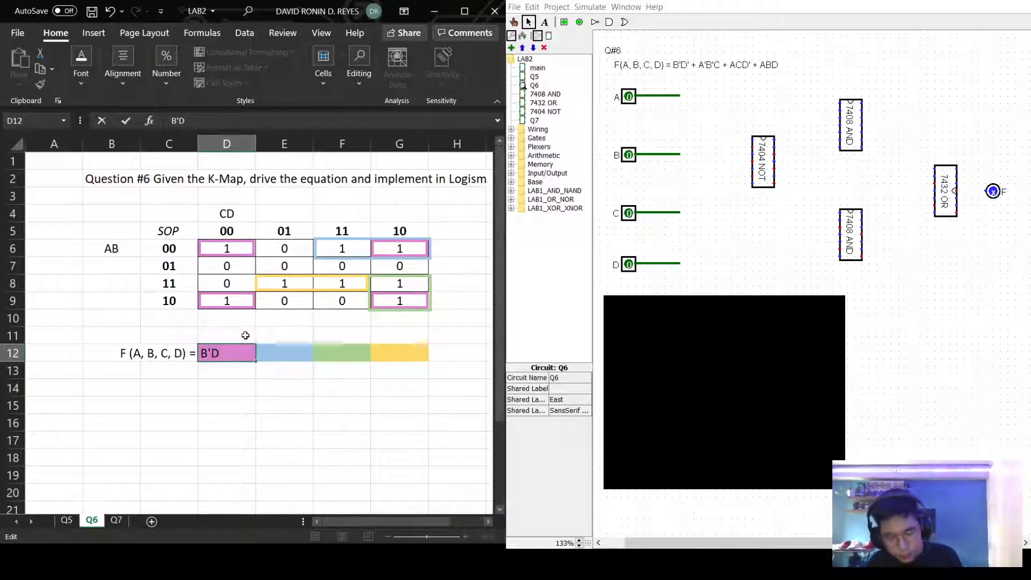
{"action": "type", "text": "' +"}
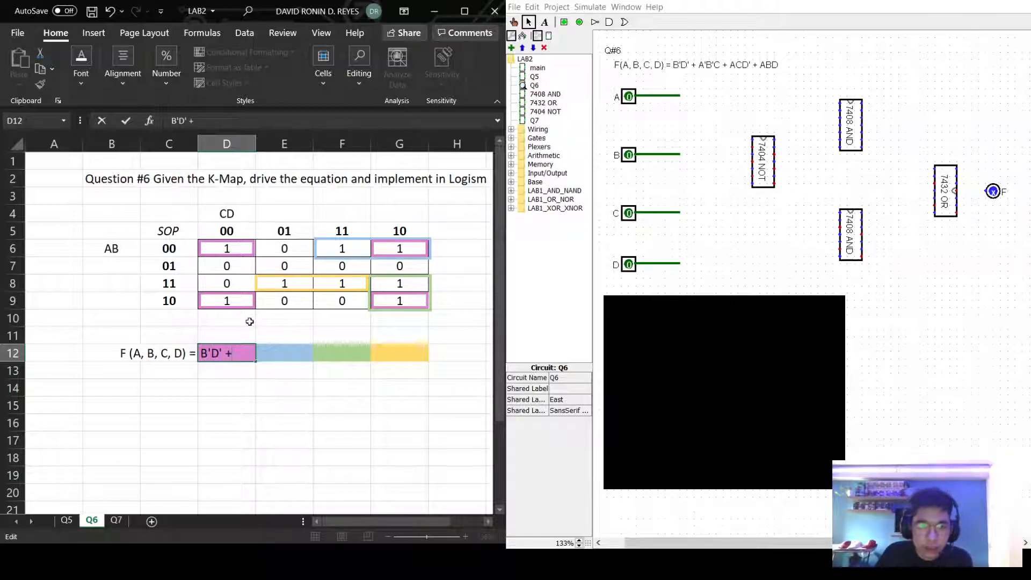
{"action": "left_click", "coordinate": [276, 357]}
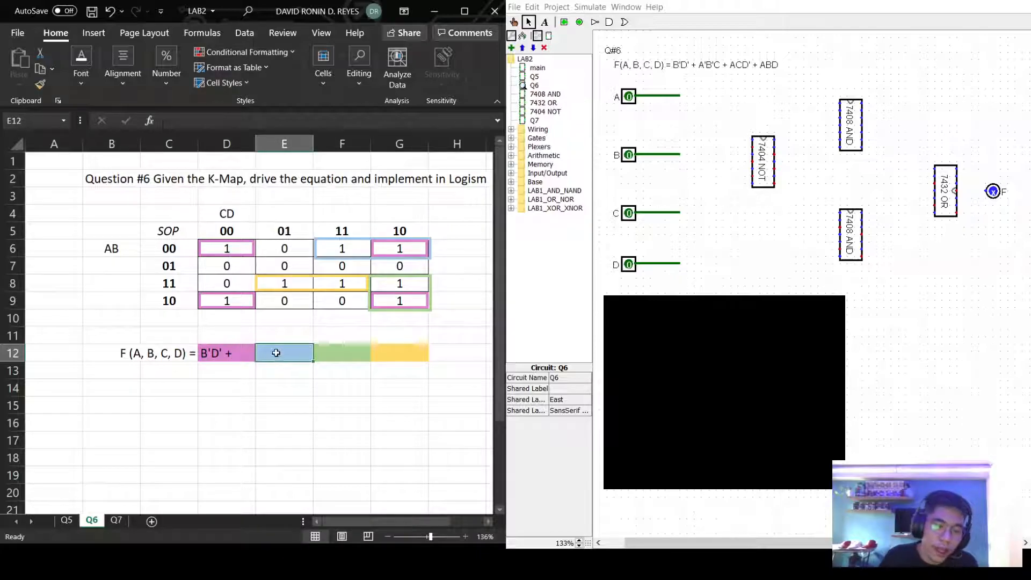
Enter the second term A'B'C + in cell E12.
{"action": "left_click_drag", "start_coordinate": [343, 249], "coordinate": [396, 249]}
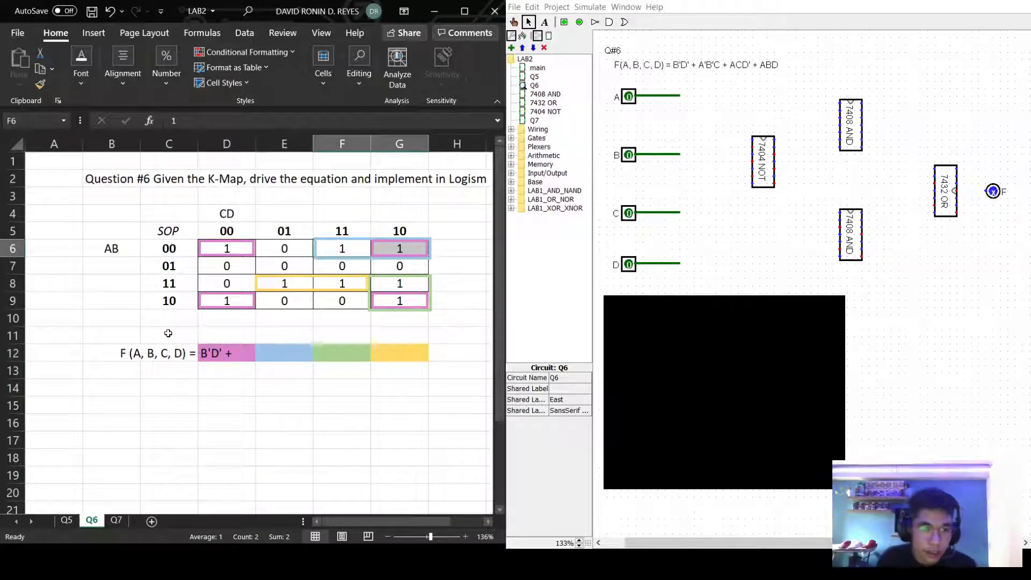
{"action": "left_click", "coordinate": [278, 358]}
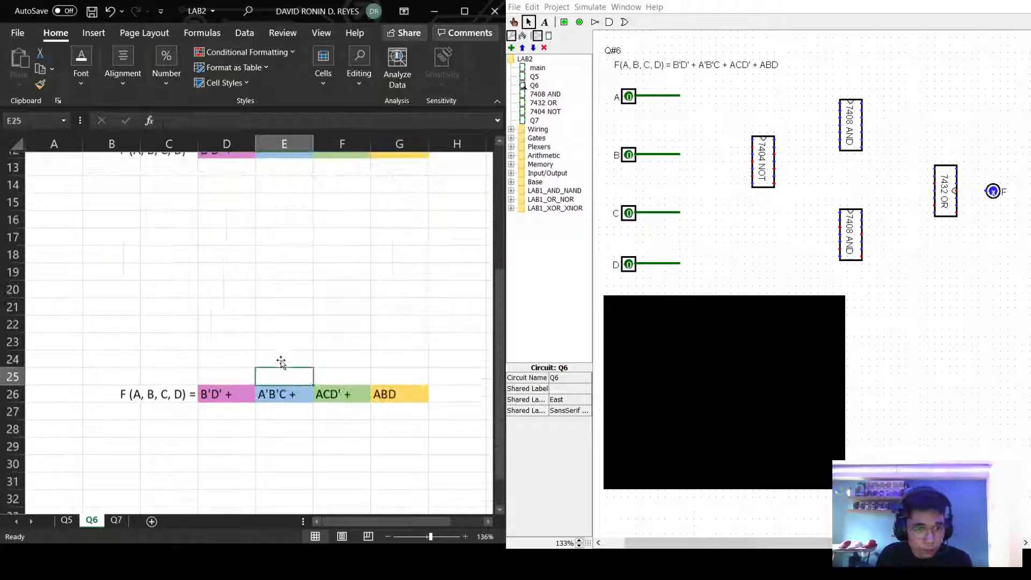
{"action": "scroll", "coordinate": [281, 364], "scroll_direction": "down", "scroll_amount": 1}
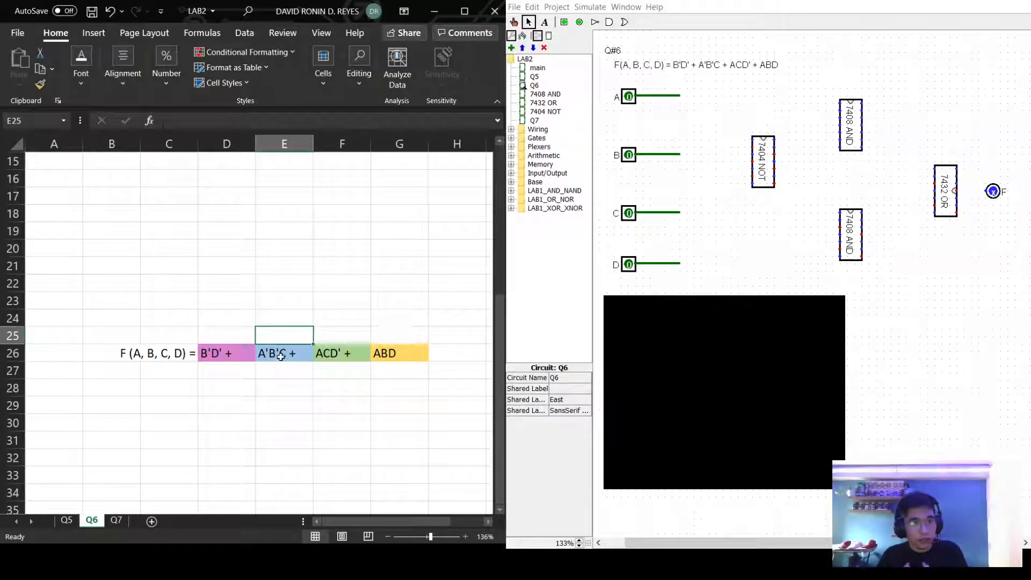
{"action": "scroll", "coordinate": [325, 305], "scroll_direction": "up", "scroll_amount": 4}
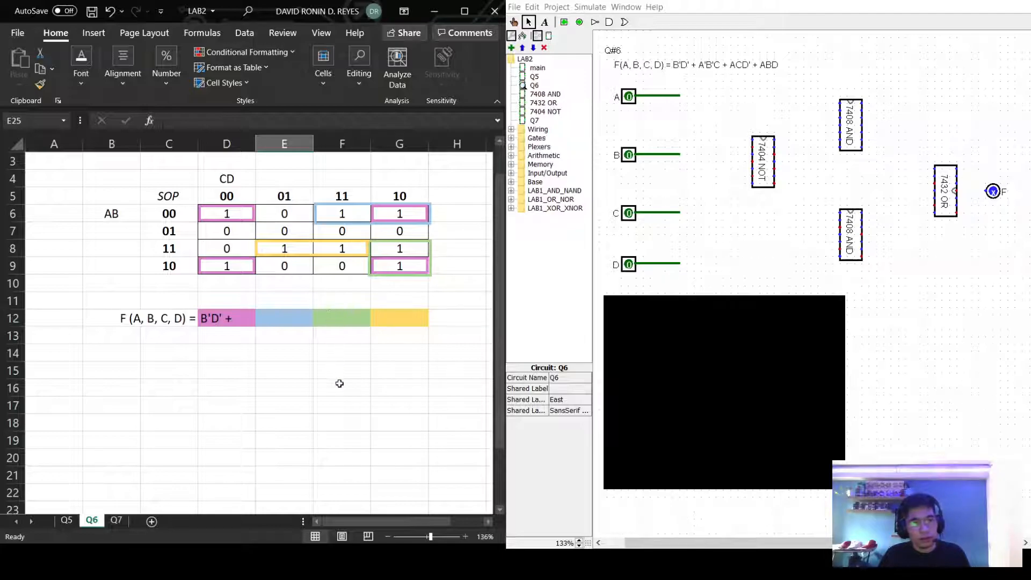
{"action": "double_click", "coordinate": [284, 319]}
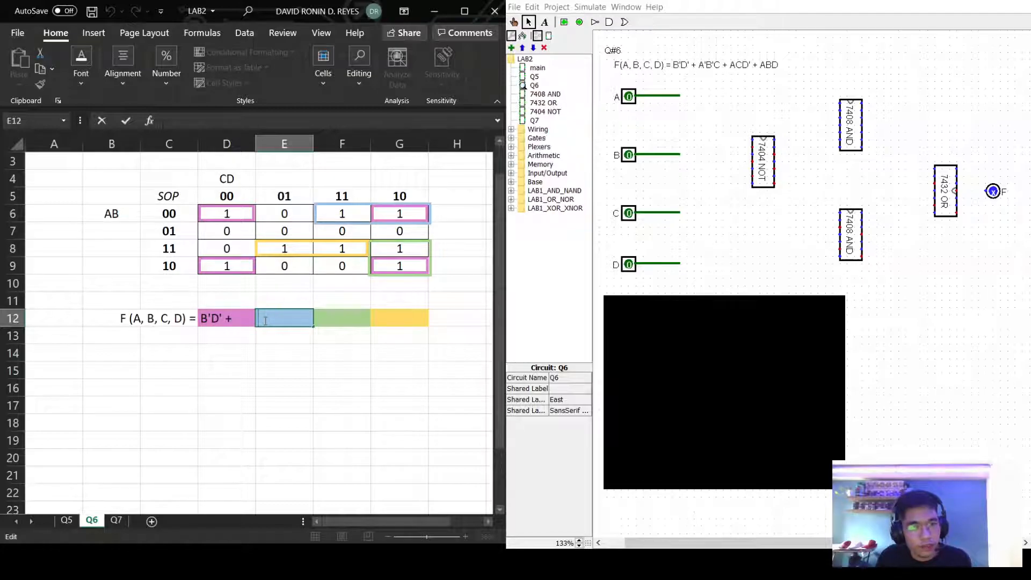
{"action": "type", "text": "A'B"}
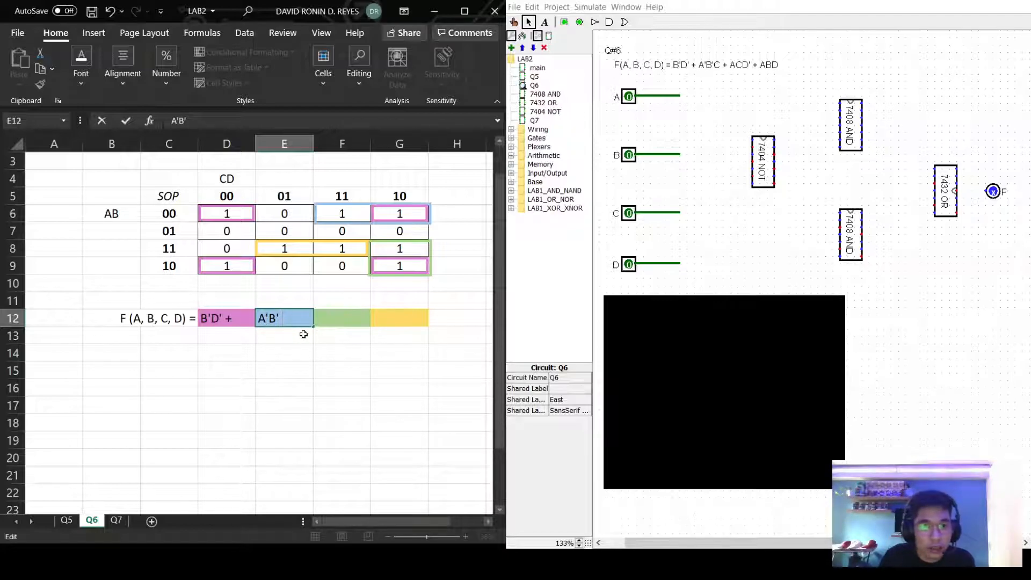
{"action": "left_click", "coordinate": [354, 196]}
{"action": "left_click", "coordinate": [388, 193]}
{"action": "left_click", "coordinate": [352, 195]}
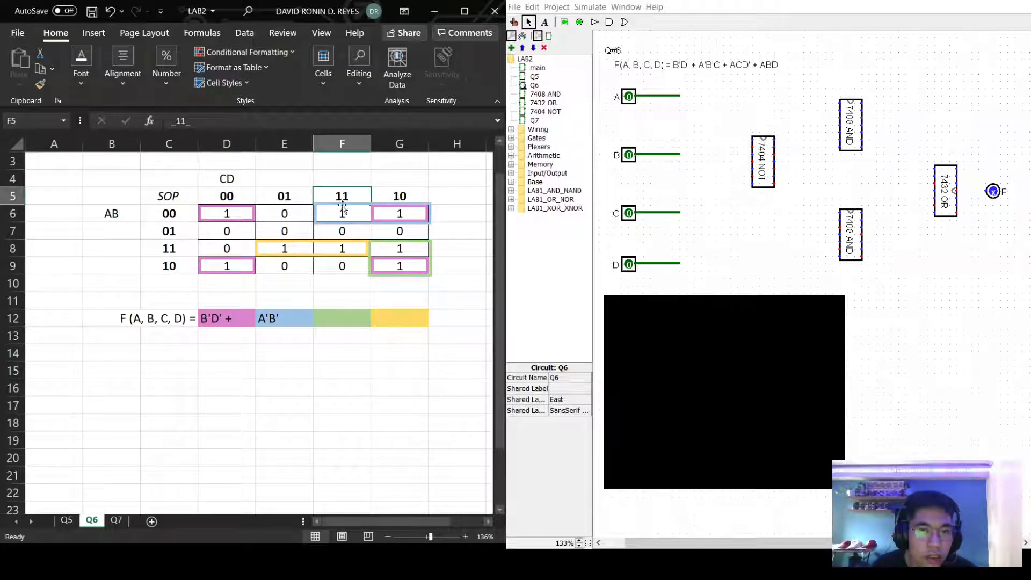
{"action": "double_click", "coordinate": [270, 325]}
{"action": "type", "text": "C +"}
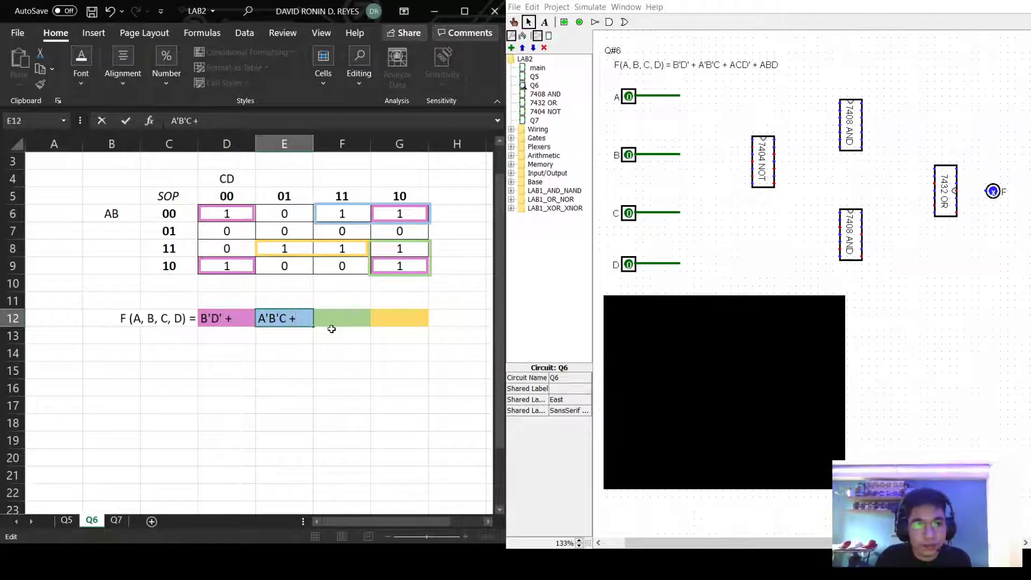
{"action": "left_click", "coordinate": [331, 326]}
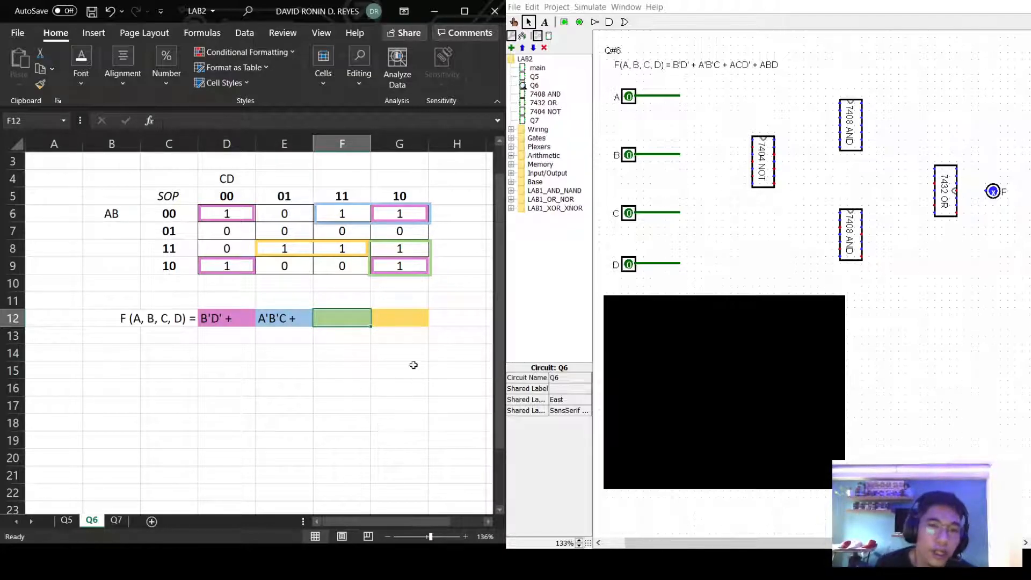
Enter the third term ACD' + in cell F12.
{"action": "left_click_drag", "start_coordinate": [403, 245], "coordinate": [403, 264]}
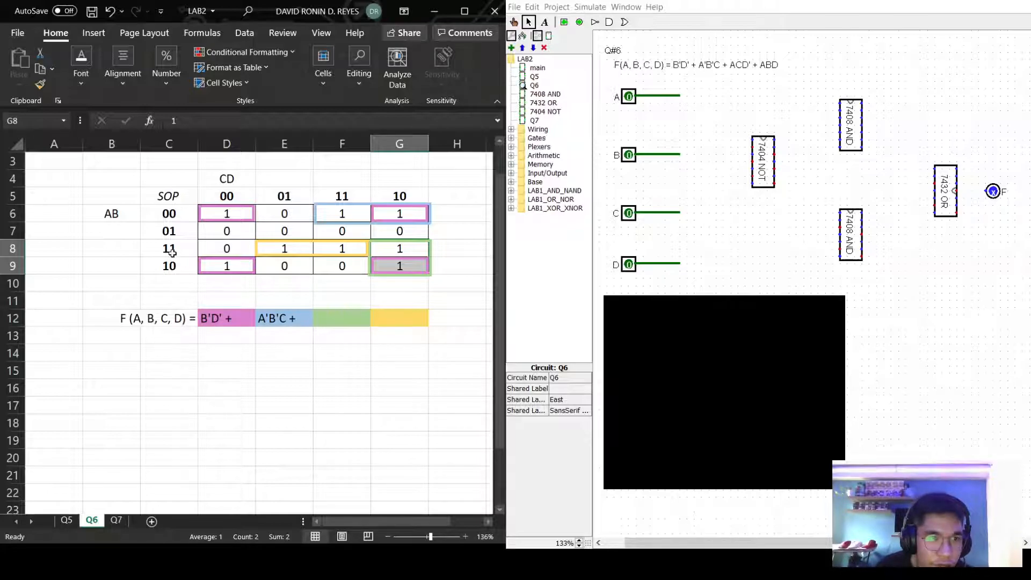
{"action": "left_click", "coordinate": [329, 322]}
{"action": "type", "text": "ACD"}
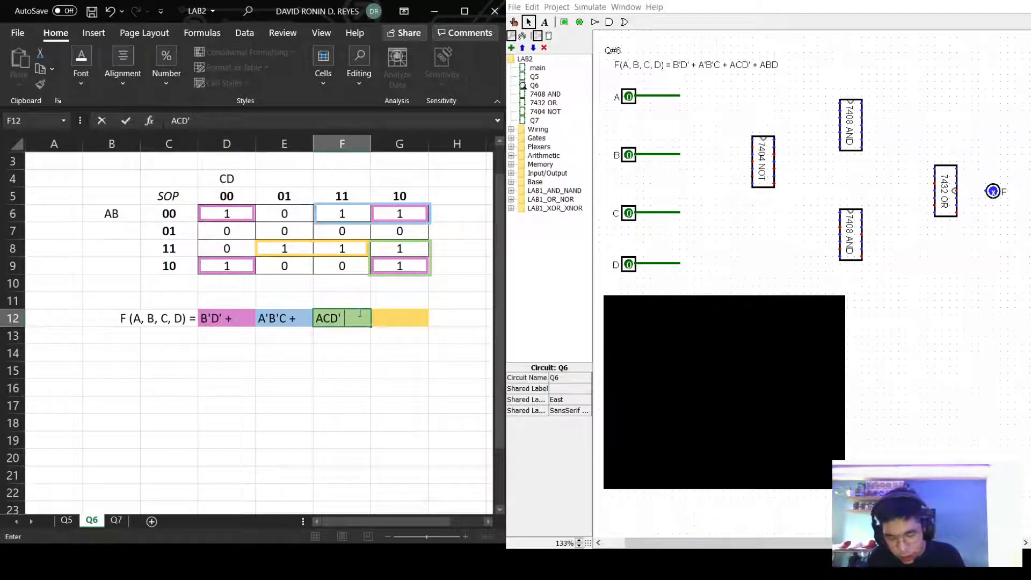
{"action": "type", "text": "+"}
{"action": "left_click", "coordinate": [406, 321]}
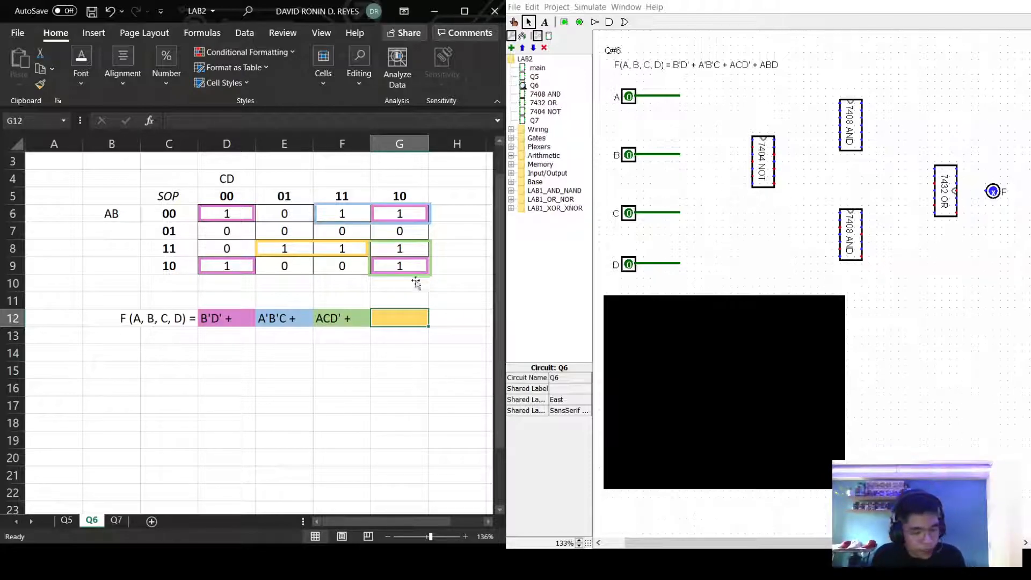
Enter the final term ABD in cell G12.
{"action": "type", "text": "AB"}
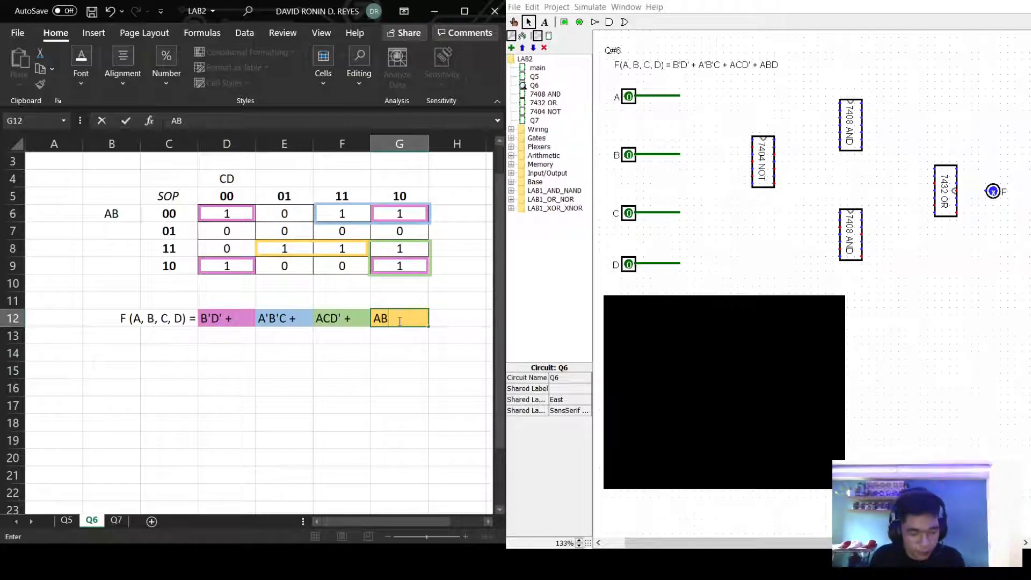
{"action": "type", "text": "D"}
{"action": "left_click", "coordinate": [357, 389]}
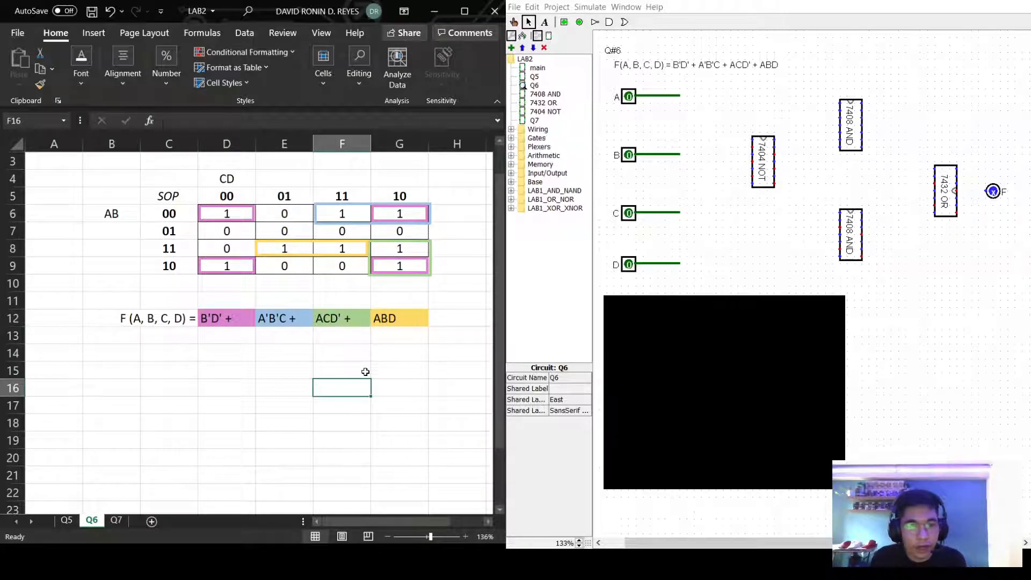
{"action": "scroll", "coordinate": [367, 378], "scroll_direction": "down", "scroll_amount": 2}
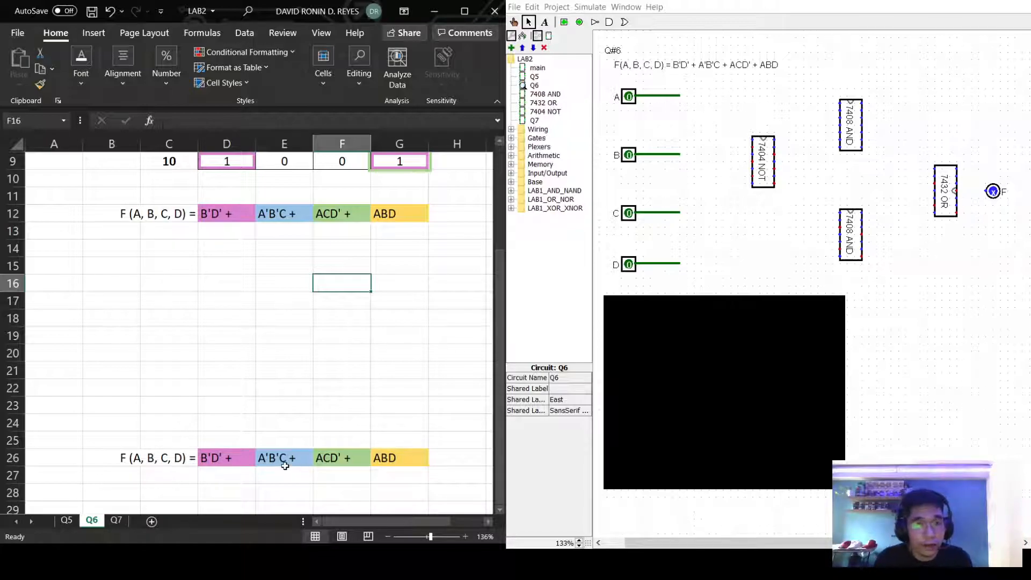
{"action": "scroll", "coordinate": [407, 403], "scroll_direction": "up", "scroll_amount": 3}
{"action": "scroll", "coordinate": [418, 427], "scroll_direction": "down", "scroll_amount": 1}
{"action": "scroll", "coordinate": [421, 417], "scroll_direction": "down", "scroll_amount": 2}
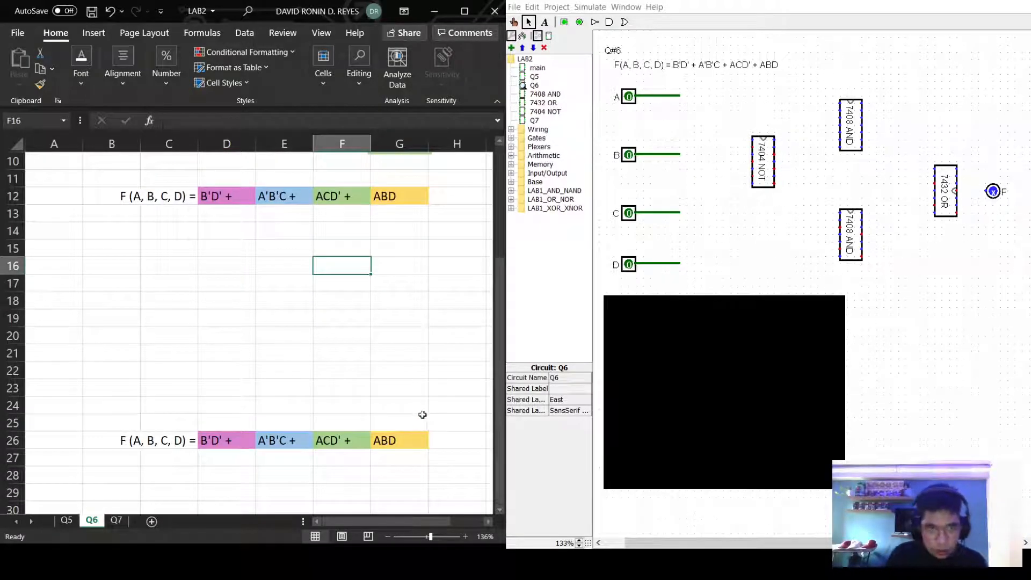
{"action": "scroll", "coordinate": [438, 387], "scroll_direction": "up", "scroll_amount": 3}
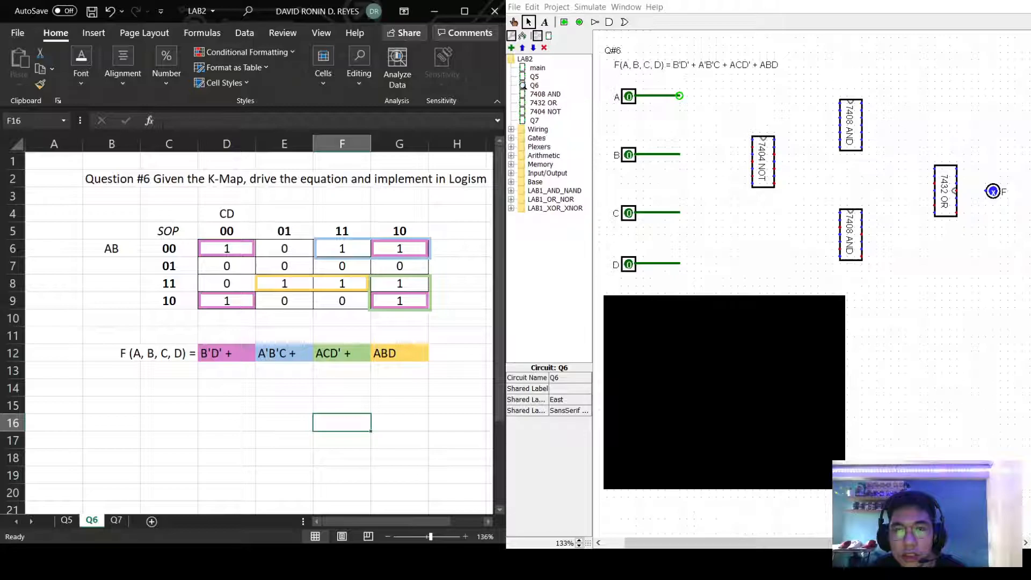
Wire inputs A, B, C and D into the 7404 NOT chip's pins.
{"action": "mouse_move", "coordinate": [679, 95]}
{"action": "left_mouse_down"}
{"action": "mouse_move", "coordinate": [679, 140]}
{"action": "mouse_move", "coordinate": [752, 139]}
{"action": "left_mouse_up"}
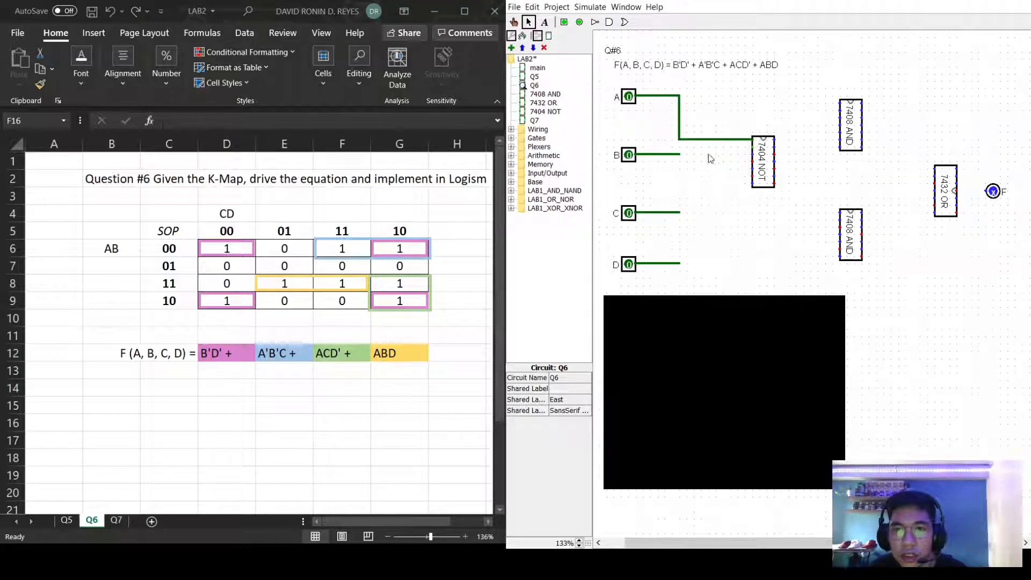
{"action": "left_click_drag", "start_coordinate": [681, 156], "coordinate": [753, 154]}
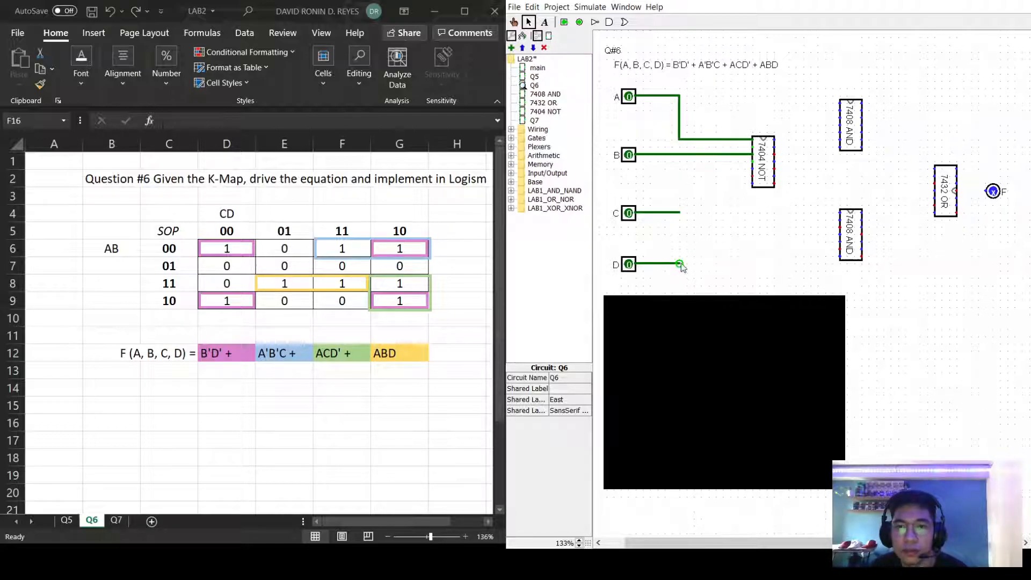
{"action": "left_click_drag", "start_coordinate": [680, 212], "coordinate": [687, 212]}
{"action": "mouse_move", "coordinate": [680, 263]}
{"action": "left_mouse_down"}
{"action": "mouse_move", "coordinate": [679, 168]}
{"action": "mouse_move", "coordinate": [755, 173]}
{"action": "left_mouse_up"}
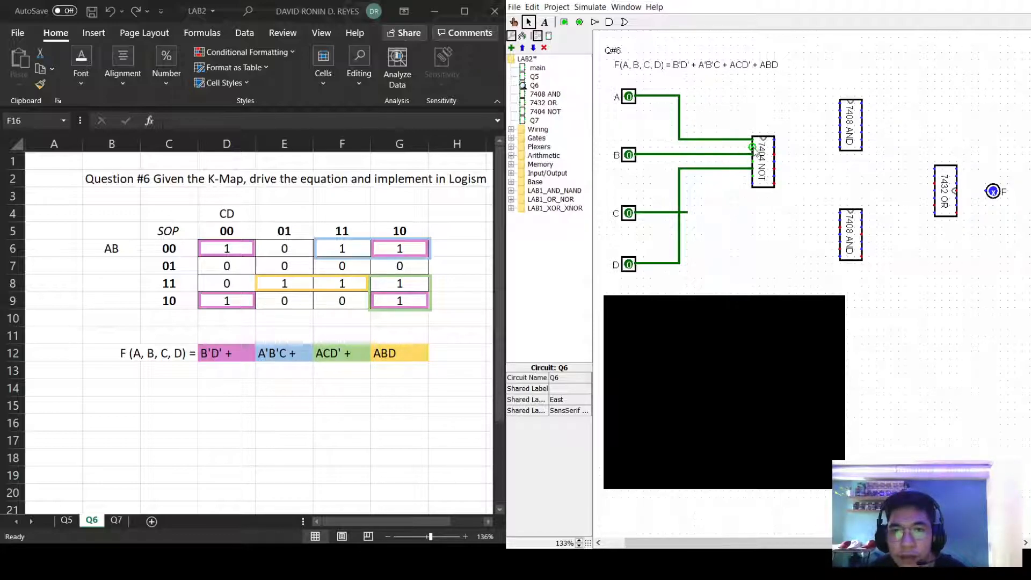
Route the 7404 NOT chip's pins to the upper 7408 AND chip's inputs.
{"action": "left_click_drag", "start_coordinate": [752, 161], "coordinate": [841, 103]}
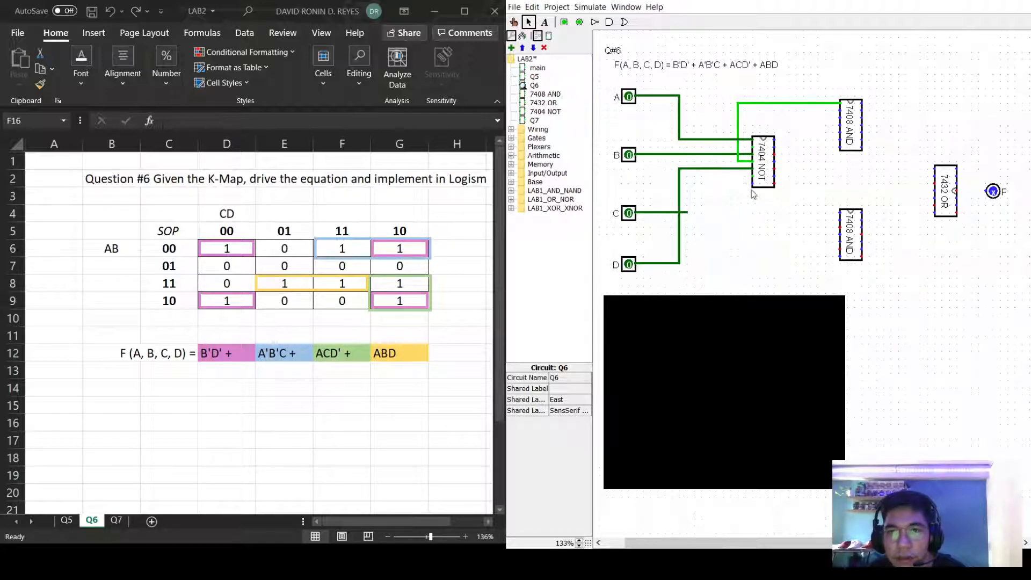
{"action": "mouse_move", "coordinate": [751, 175]}
{"action": "left_mouse_down"}
{"action": "mouse_move", "coordinate": [729, 175]}
{"action": "mouse_move", "coordinate": [729, 110]}
{"action": "mouse_move", "coordinate": [840, 110]}
{"action": "left_mouse_up"}
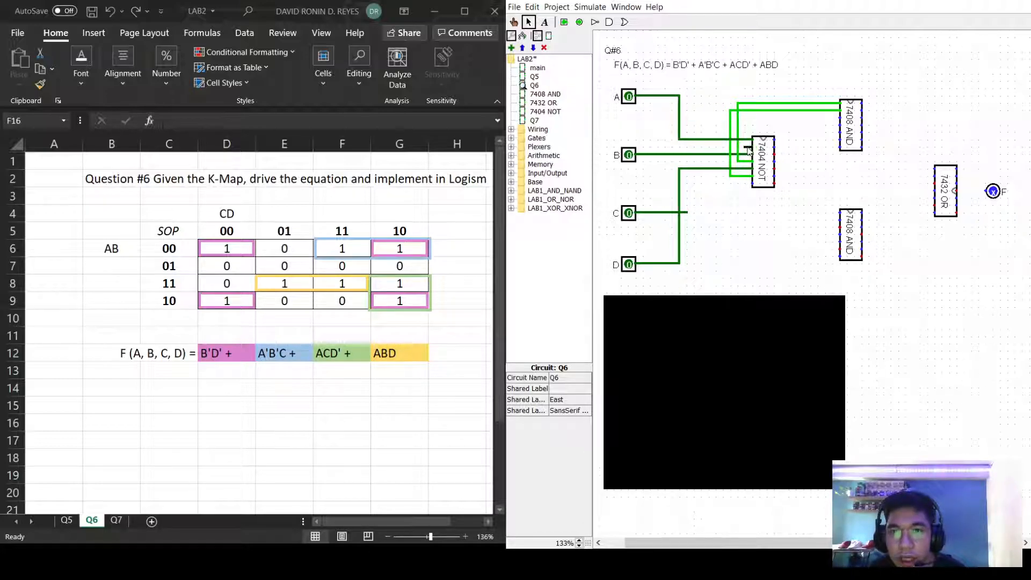
{"action": "left_click_drag", "start_coordinate": [745, 148], "coordinate": [840, 126]}
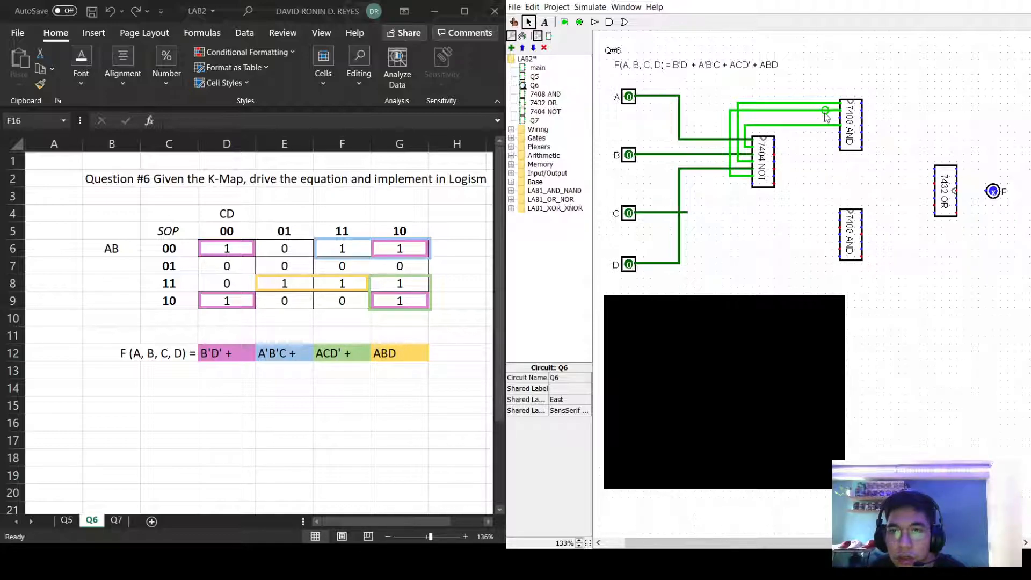
{"action": "left_click_drag", "start_coordinate": [823, 104], "coordinate": [823, 132]}
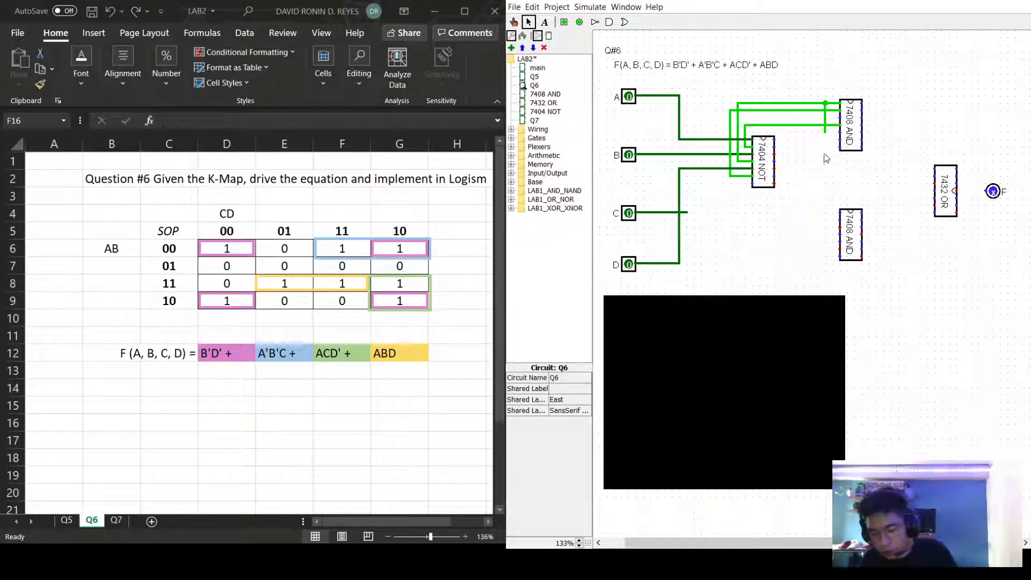
Delete the stray stub and wire the junction to the upper AND's fourth input.
{"action": "left_click", "coordinate": [823, 117]}
{"action": "key", "text": "Delete"}
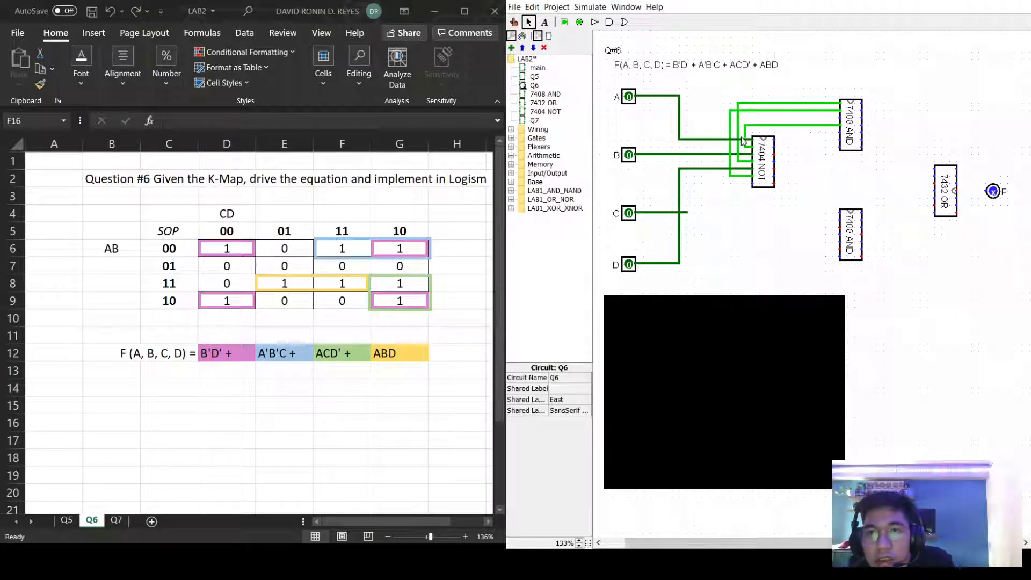
{"action": "left_click_drag", "start_coordinate": [738, 133], "coordinate": [841, 132]}
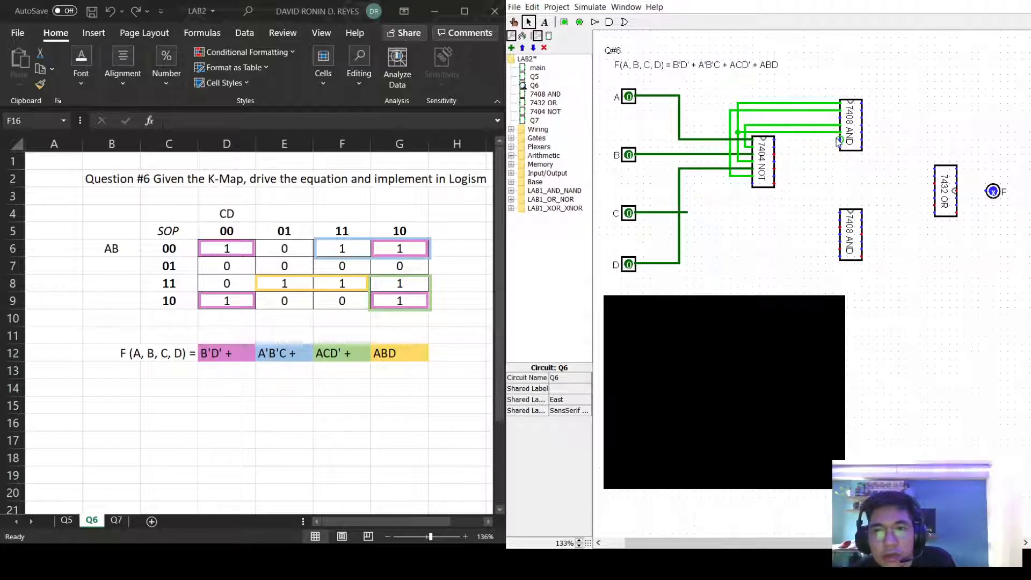
{"action": "left_click_drag", "start_coordinate": [833, 141], "coordinate": [863, 132]}
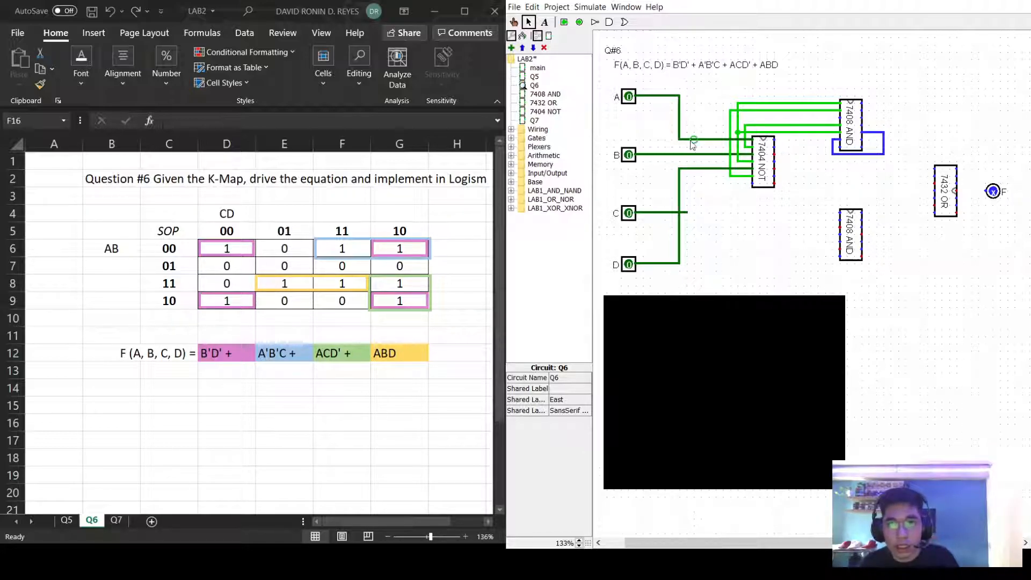
Run a wire from input C's line over to the upper AND chip's output.
{"action": "left_click_drag", "start_coordinate": [687, 213], "coordinate": [717, 95]}
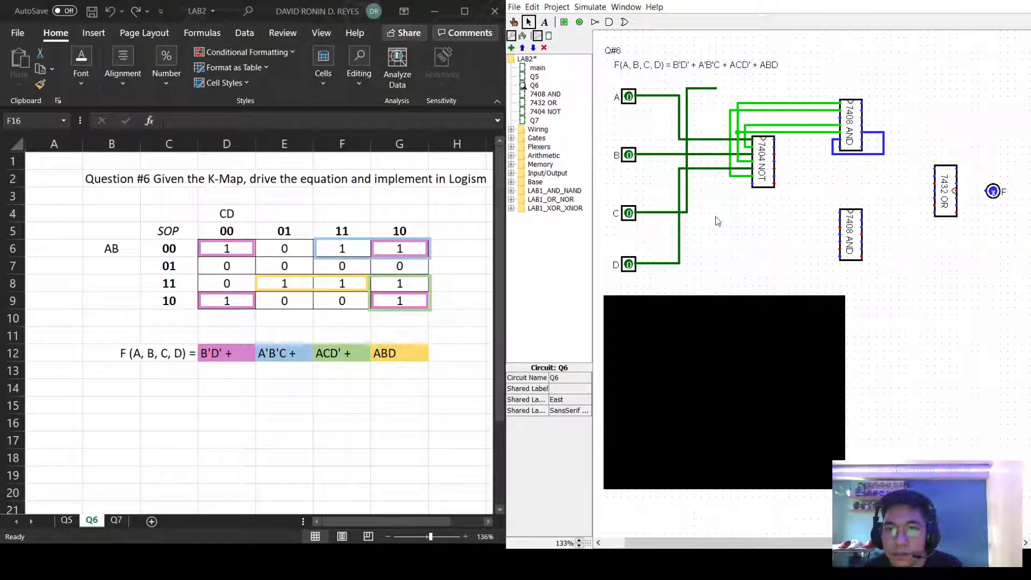
{"action": "left_click_drag", "start_coordinate": [685, 212], "coordinate": [875, 140]}
{"action": "left_click_drag", "start_coordinate": [875, 141], "coordinate": [860, 143]}
{"action": "left_click", "coordinate": [905, 96]}
Delete the leftover stray wires near input C at the top.
{"action": "left_click", "coordinate": [698, 88]}
{"action": "left_click", "coordinate": [696, 90]}
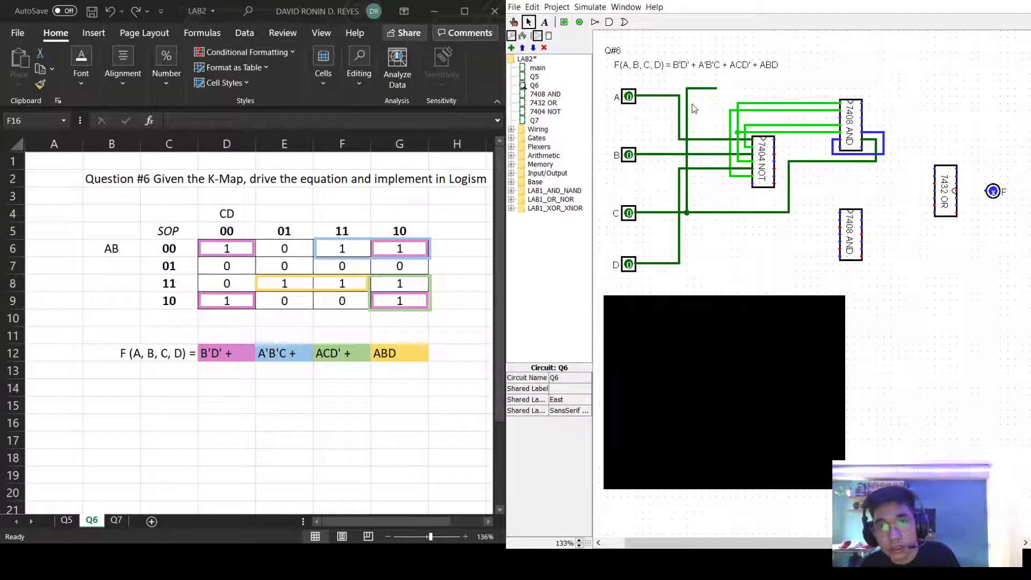
{"action": "left_click", "coordinate": [702, 90]}
{"action": "key", "text": "Delete"}
{"action": "left_click", "coordinate": [688, 102]}
{"action": "key", "text": "Delete"}
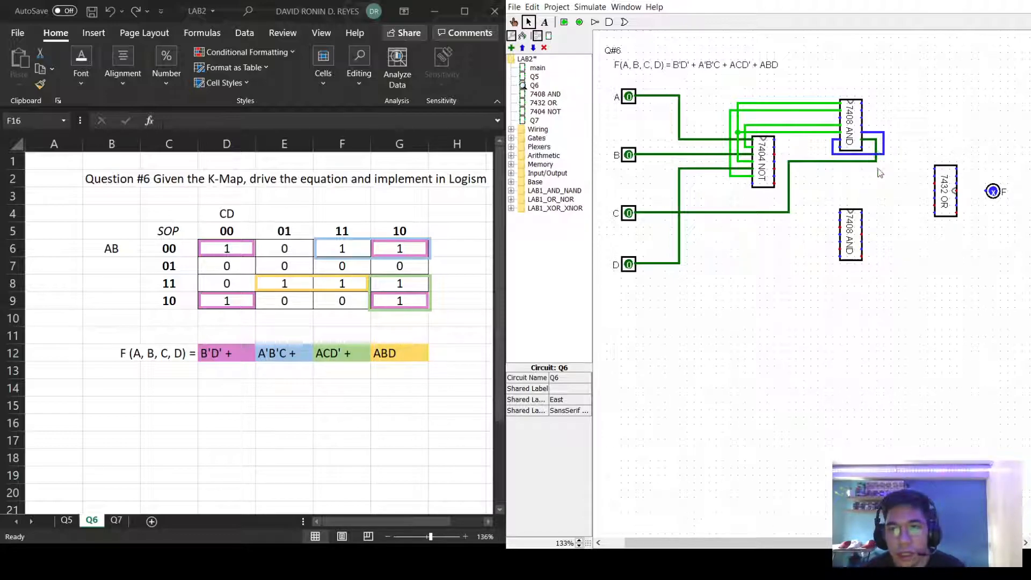
Adjust the upper AND's output wire, then branch input A's line to the lower 7408 AND input.
{"action": "left_click", "coordinate": [876, 133]}
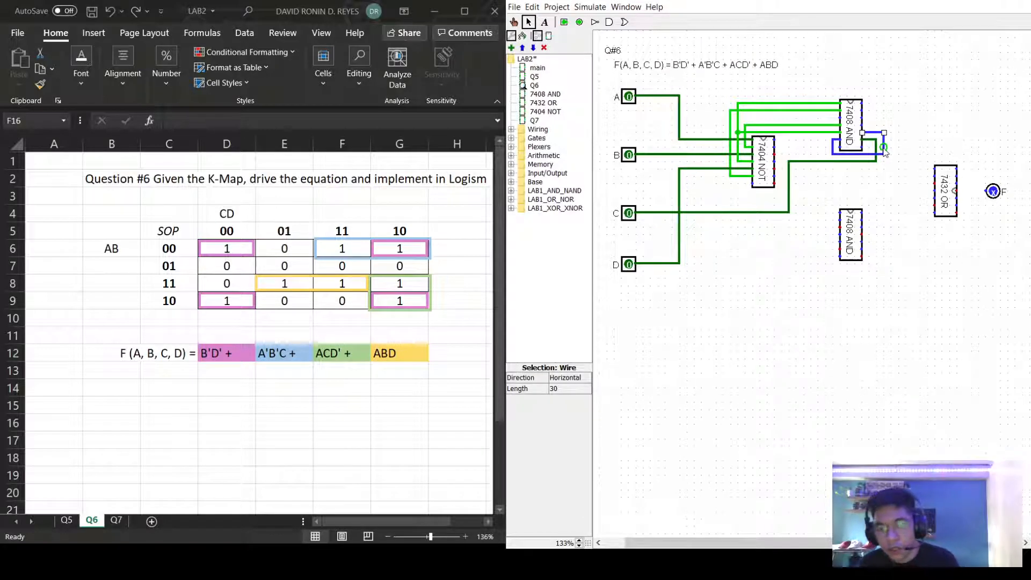
{"action": "mouse_move", "coordinate": [884, 154]}
{"action": "left_mouse_down"}
{"action": "mouse_move", "coordinate": [884, 134]}
{"action": "mouse_move", "coordinate": [881, 157]}
{"action": "mouse_move", "coordinate": [831, 150]}
{"action": "mouse_move", "coordinate": [833, 142]}
{"action": "mouse_move", "coordinate": [887, 160]}
{"action": "mouse_move", "coordinate": [884, 132]}
{"action": "mouse_move", "coordinate": [862, 133]}
{"action": "left_mouse_up"}
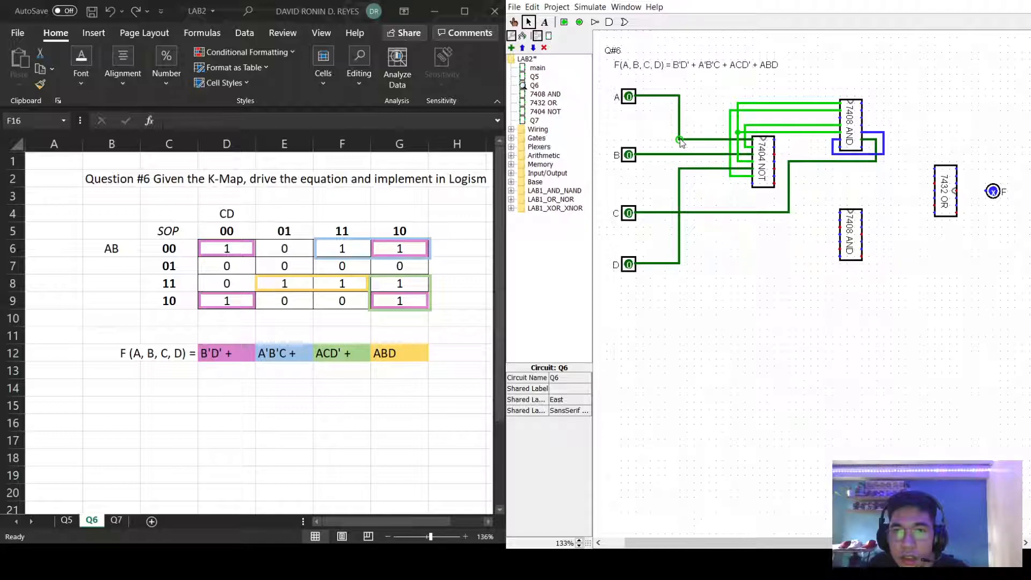
{"action": "left_click_drag", "start_coordinate": [722, 140], "coordinate": [845, 224]}
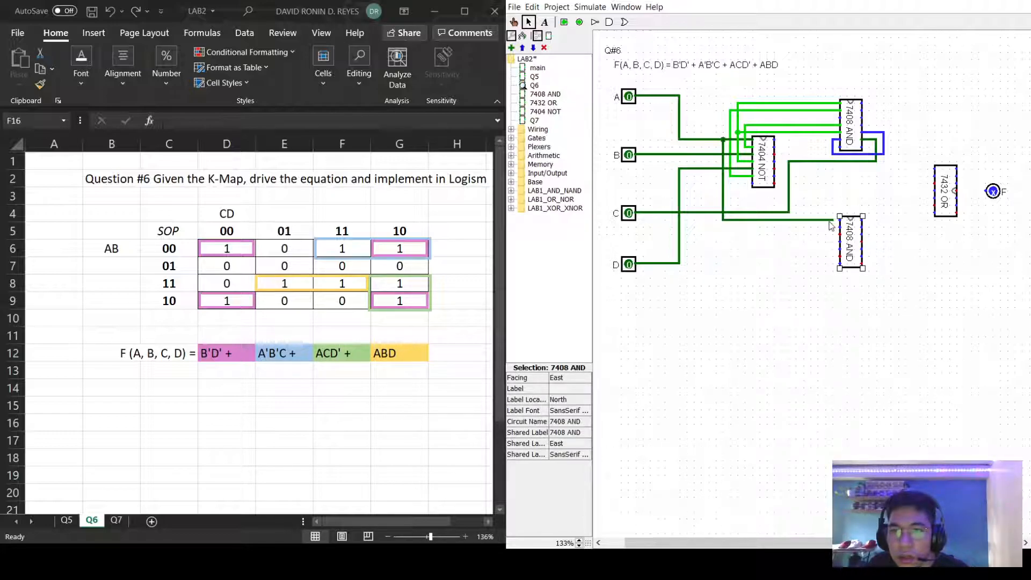
Wire the inverter line into the lower 7408 AND chip's input pins and join two of them.
{"action": "left_click", "coordinate": [893, 212]}
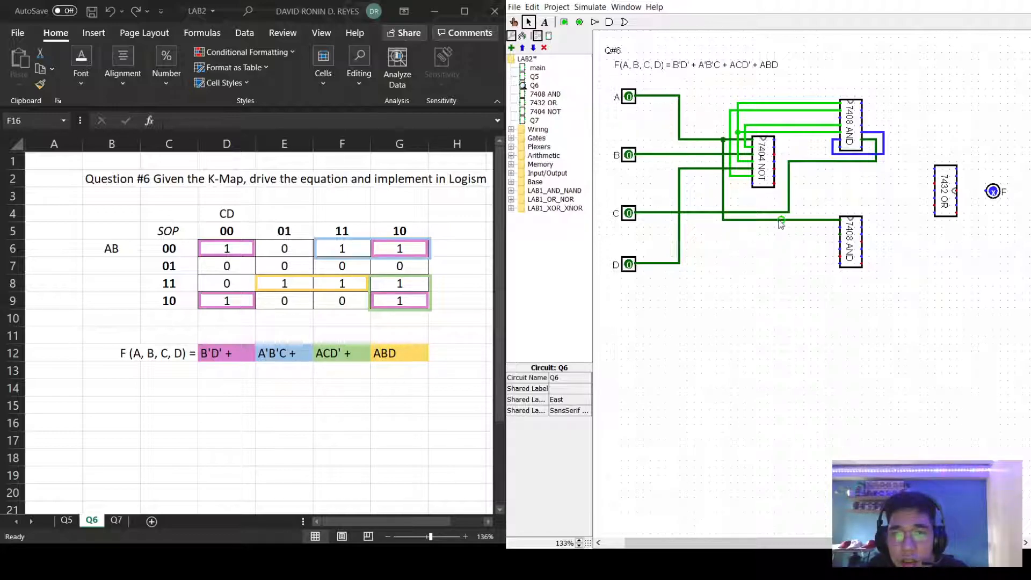
{"action": "left_click_drag", "start_coordinate": [787, 224], "coordinate": [839, 227]}
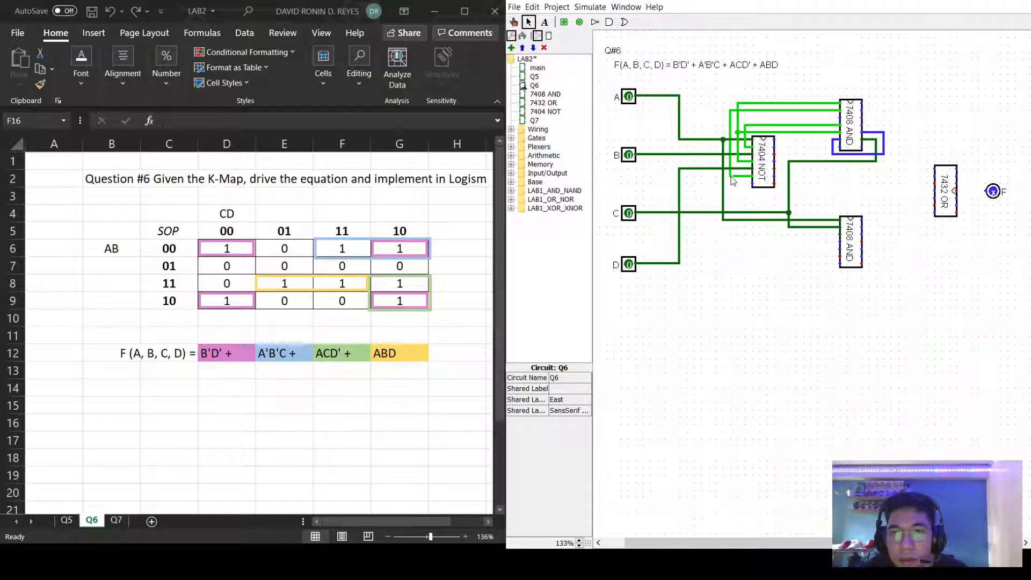
{"action": "left_click_drag", "start_coordinate": [745, 181], "coordinate": [747, 237]}
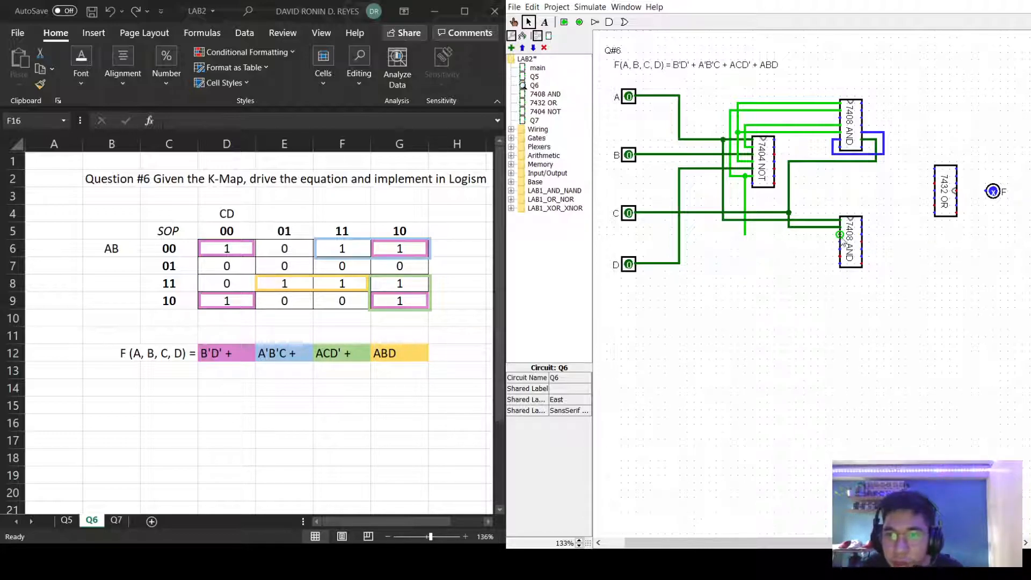
{"action": "left_click_drag", "start_coordinate": [836, 239], "coordinate": [838, 241]}
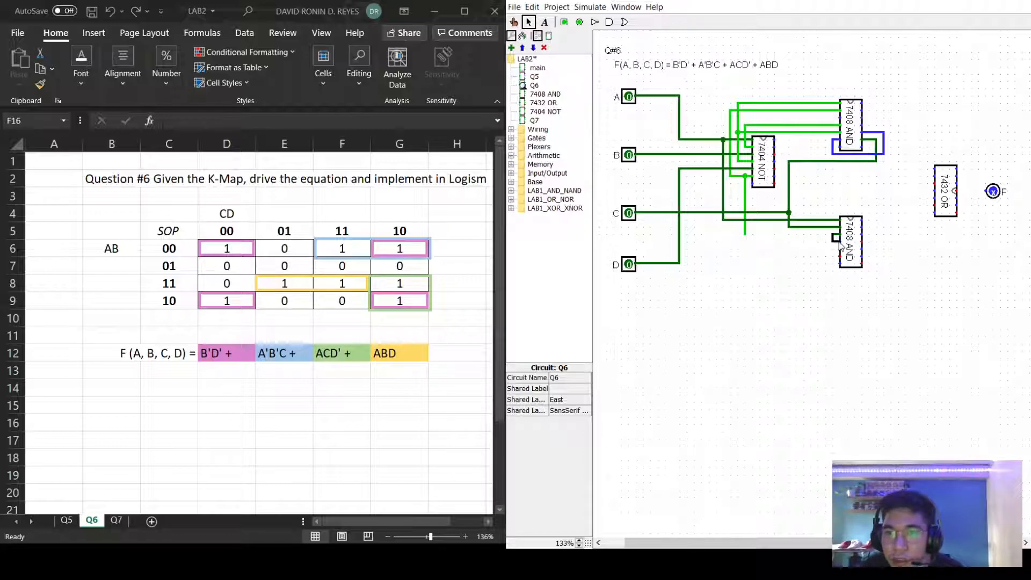
{"action": "left_click_drag", "start_coordinate": [745, 235], "coordinate": [839, 248]}
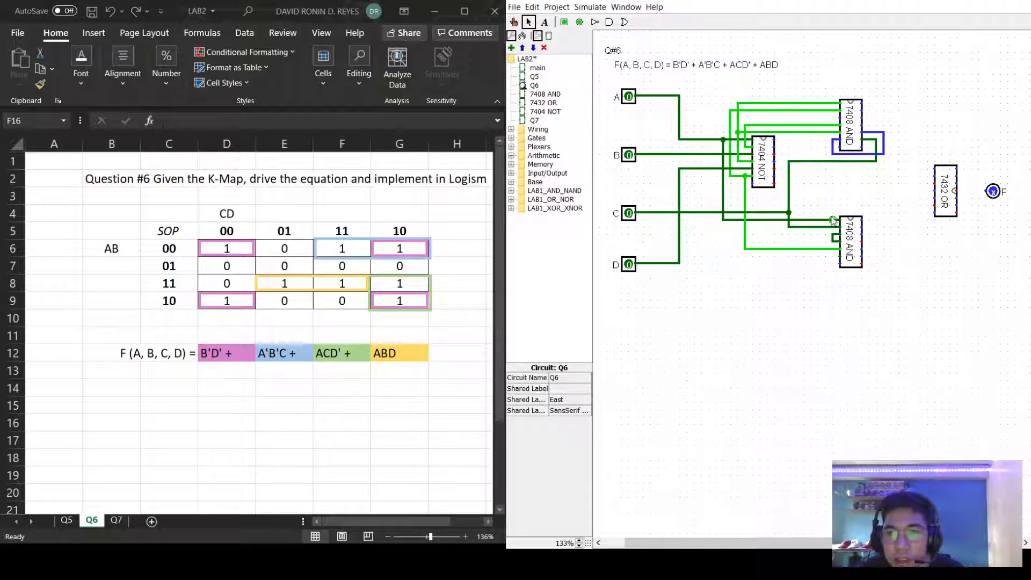
Run the B and D lines across to the lower 7408 AND chip's top-left inputs.
{"action": "mouse_move", "coordinate": [833, 211]}
{"action": "left_mouse_down"}
{"action": "mouse_move", "coordinate": [869, 213]}
{"action": "mouse_move", "coordinate": [862, 226]}
{"action": "left_mouse_up"}
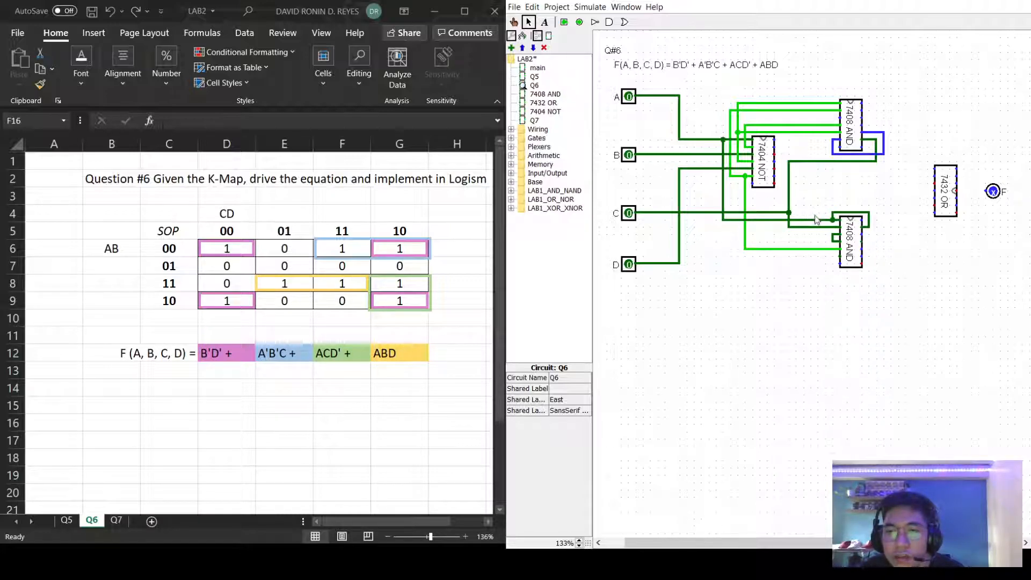
{"action": "left_click_drag", "start_coordinate": [717, 154], "coordinate": [876, 235]}
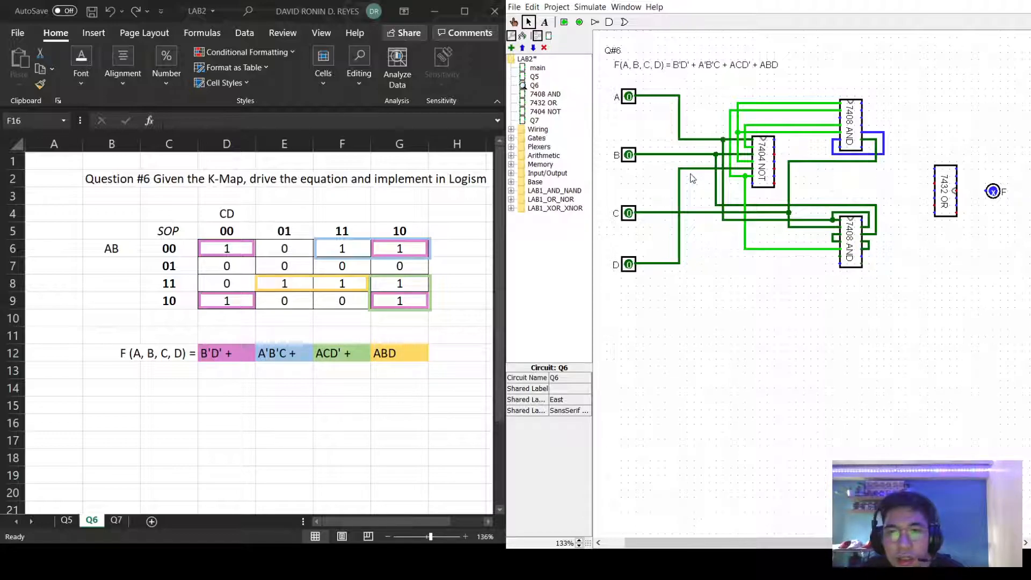
{"action": "left_click_drag", "start_coordinate": [679, 198], "coordinate": [861, 264]}
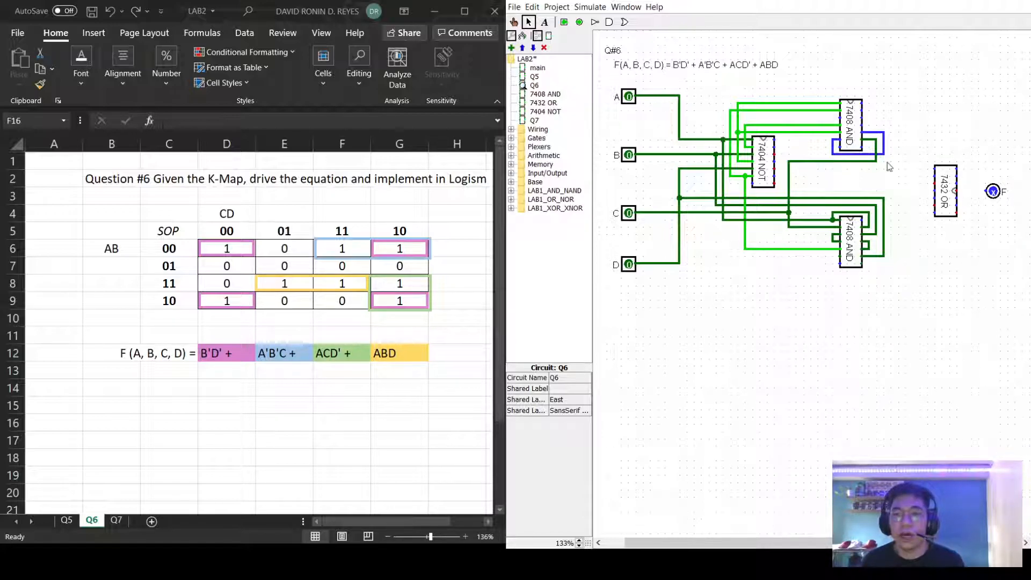
Save the LAB2 project and close Logisim.
{"action": "left_click", "coordinate": [514, 7]}
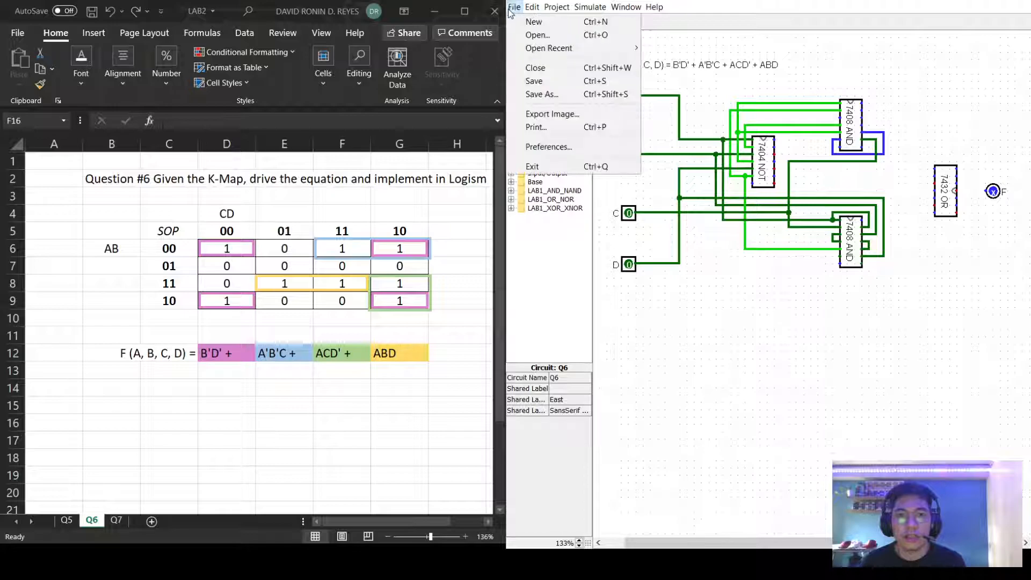
{"action": "left_click", "coordinate": [551, 81]}
{"action": "key", "text": "alt+F4"}
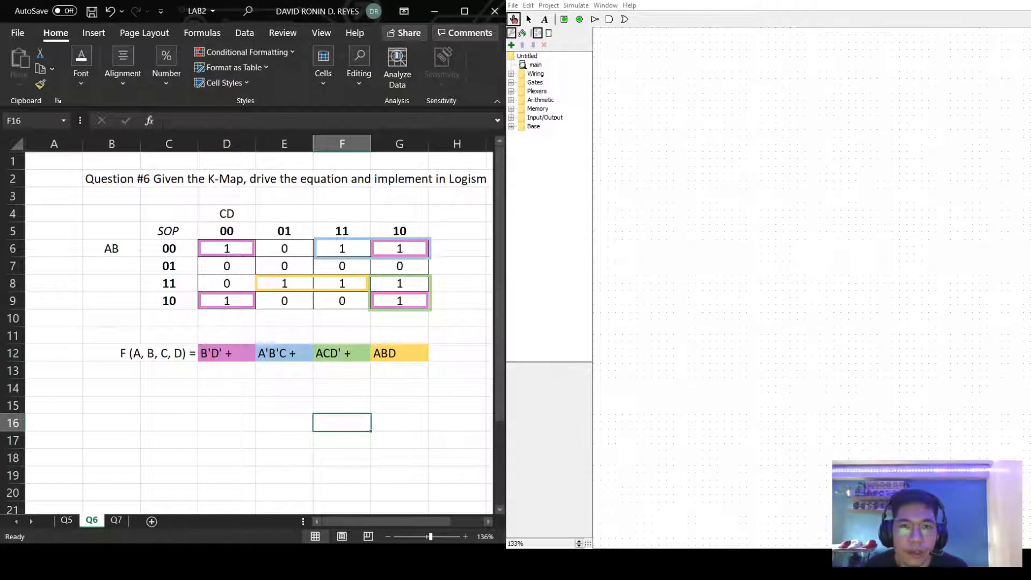
Reopen the LAB2 project file and bring up the Q6 circuit.
{"action": "left_click", "coordinate": [529, 5]}
{"action": "left_click", "coordinate": [528, 5]}
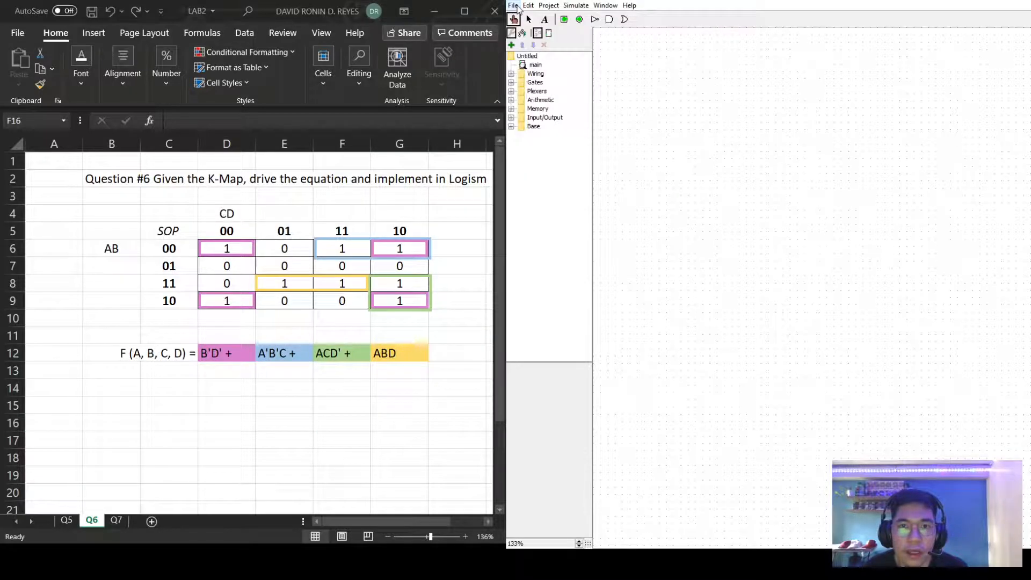
{"action": "left_click", "coordinate": [512, 6]}
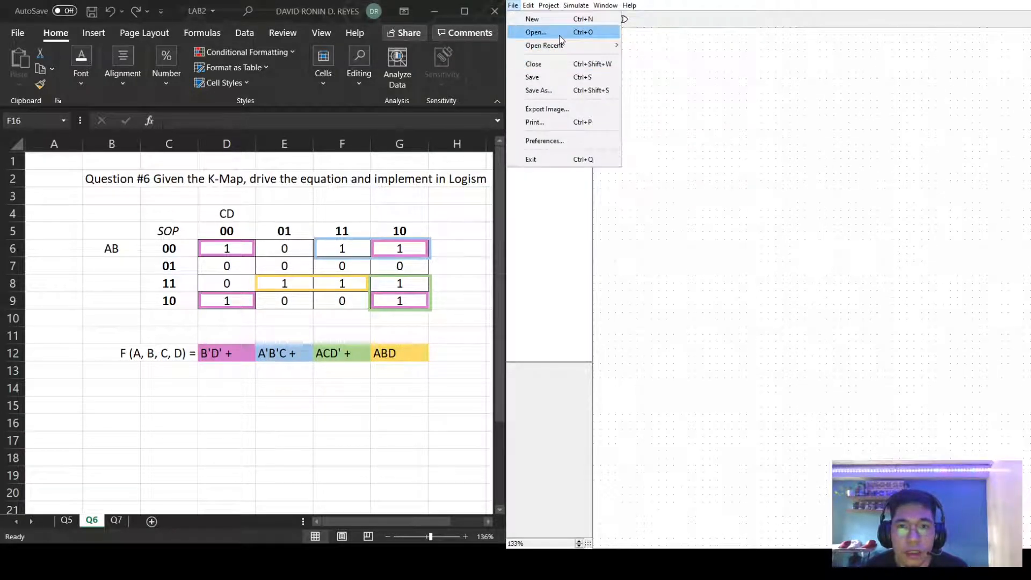
{"action": "left_click", "coordinate": [766, 168]}
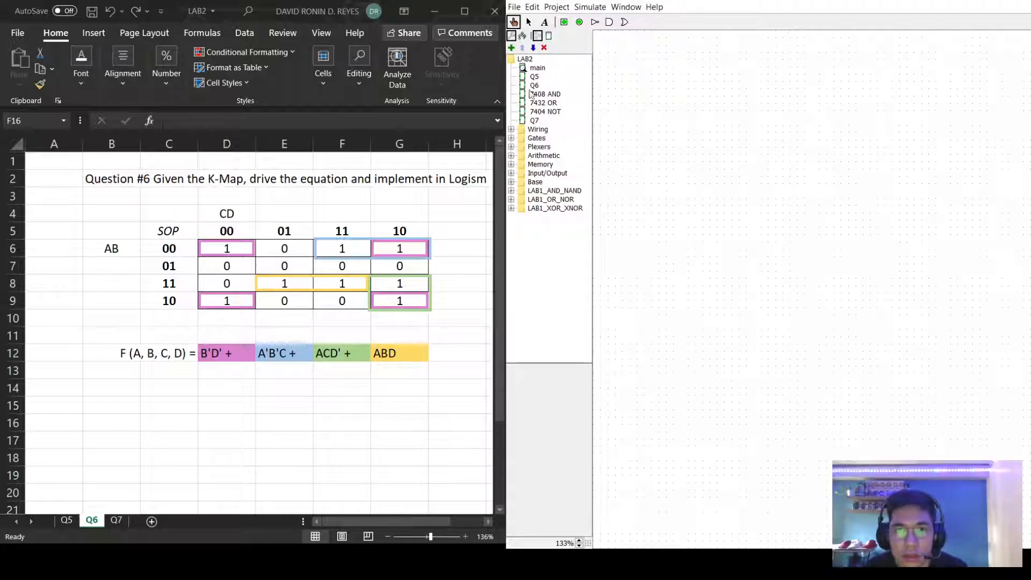
{"action": "double_click", "coordinate": [534, 85]}
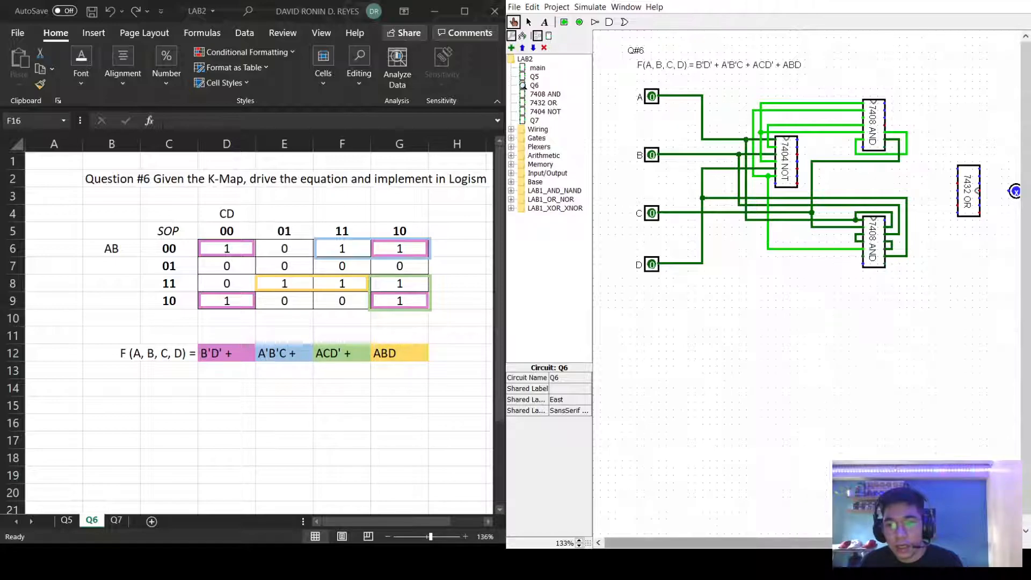
{"action": "left_click_drag", "start_coordinate": [714, 542], "coordinate": [728, 543]}
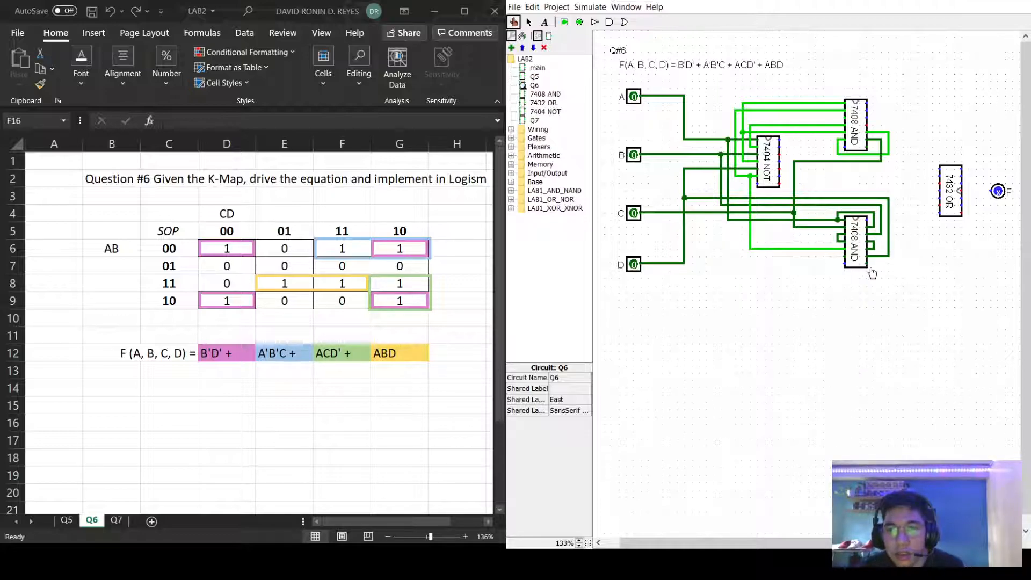
{"action": "left_click_drag", "start_coordinate": [812, 543], "coordinate": [844, 544]}
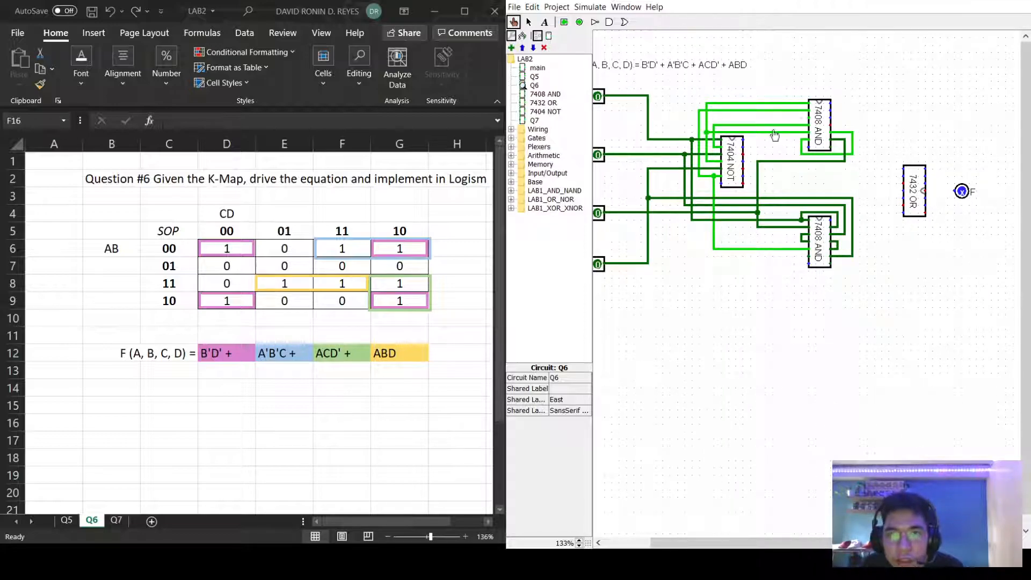
{"action": "left_click", "coordinate": [809, 122]}
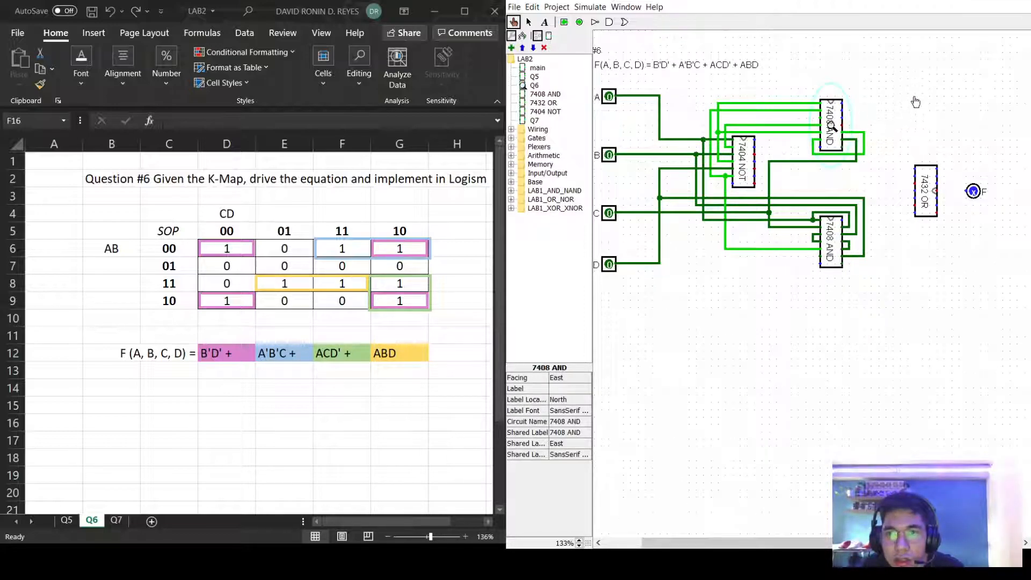
{"action": "left_click", "coordinate": [529, 23]}
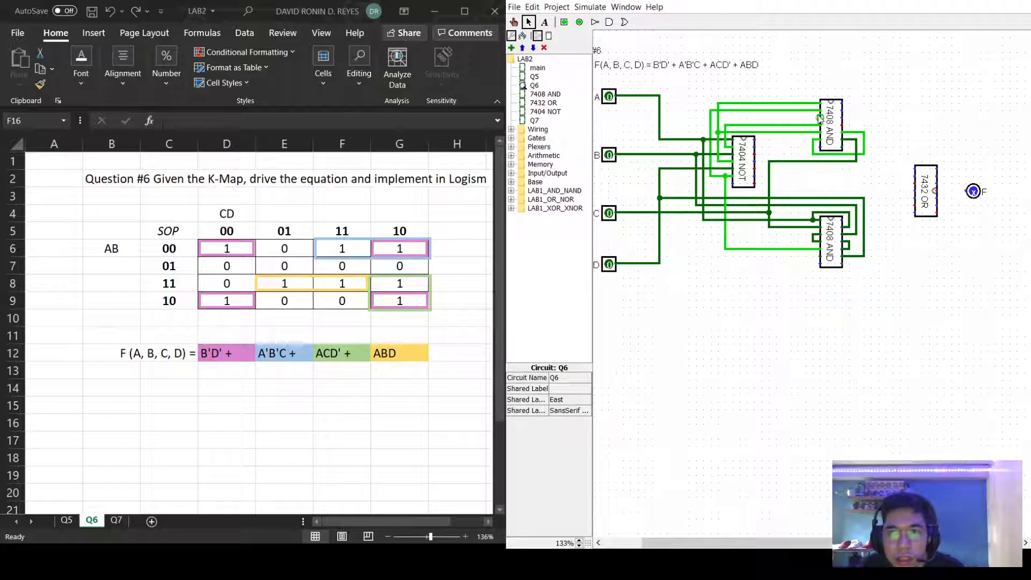
Route the upper and lower 7408 AND outputs into the 7432 OR inputs, feeding F.
{"action": "mouse_move", "coordinate": [814, 119]}
{"action": "left_mouse_down"}
{"action": "mouse_move", "coordinate": [813, 172]}
{"action": "mouse_move", "coordinate": [917, 170]}
{"action": "left_mouse_up"}
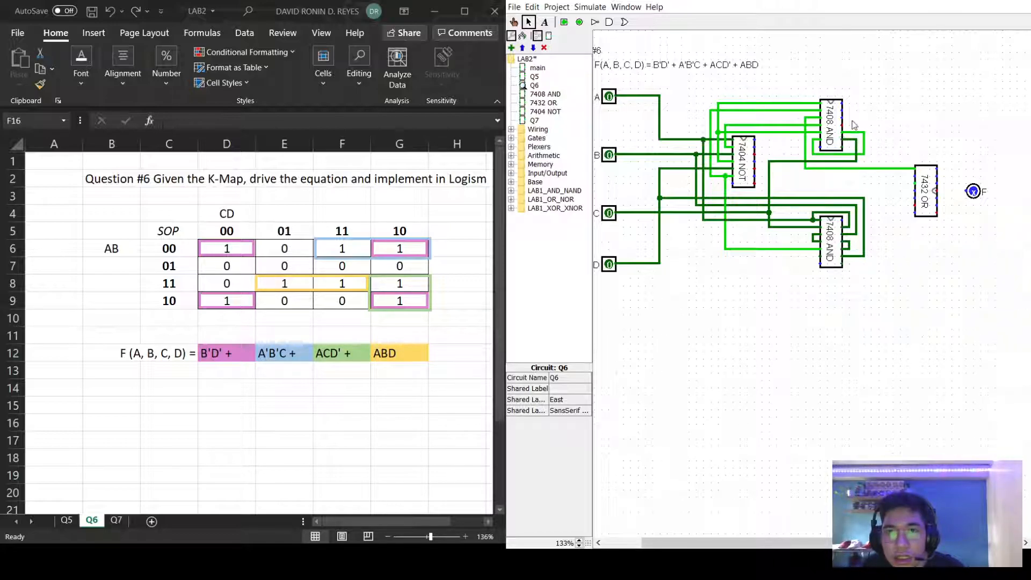
{"action": "mouse_move", "coordinate": [850, 148]}
{"action": "left_mouse_down"}
{"action": "mouse_move", "coordinate": [852, 183]}
{"action": "mouse_move", "coordinate": [910, 173]}
{"action": "mouse_move", "coordinate": [913, 191]}
{"action": "left_mouse_up"}
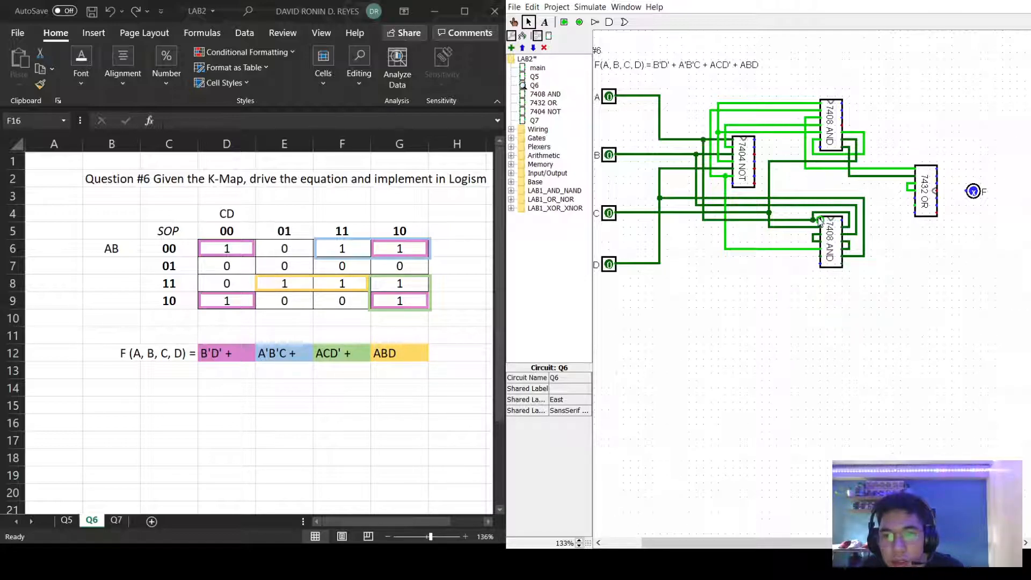
{"action": "left_click_drag", "start_coordinate": [820, 257], "coordinate": [914, 201]}
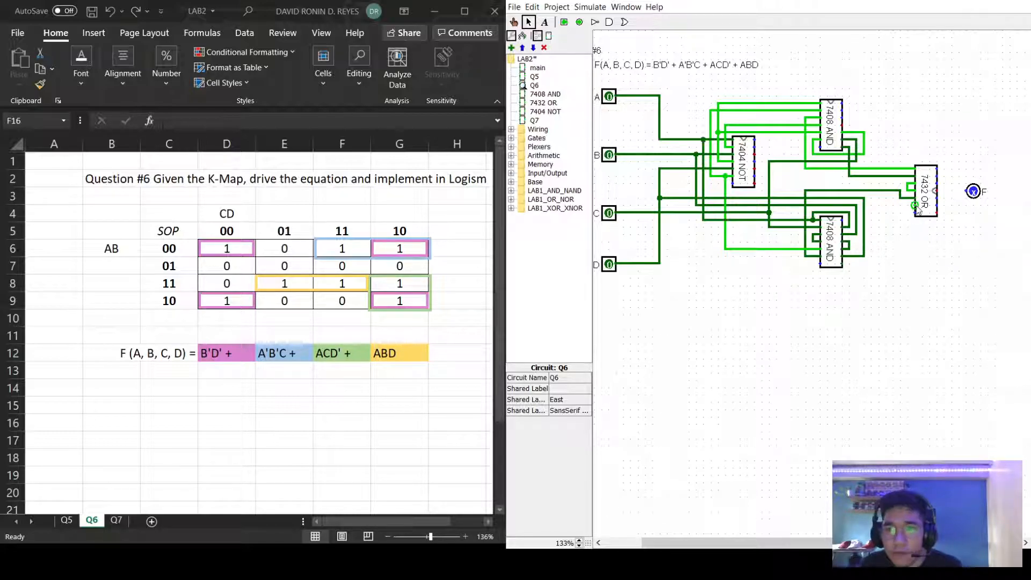
{"action": "left_click_drag", "start_coordinate": [909, 206], "coordinate": [958, 220]}
{"action": "left_click_drag", "start_coordinate": [959, 220], "coordinate": [938, 198]}
{"action": "left_click", "coordinate": [947, 271]}
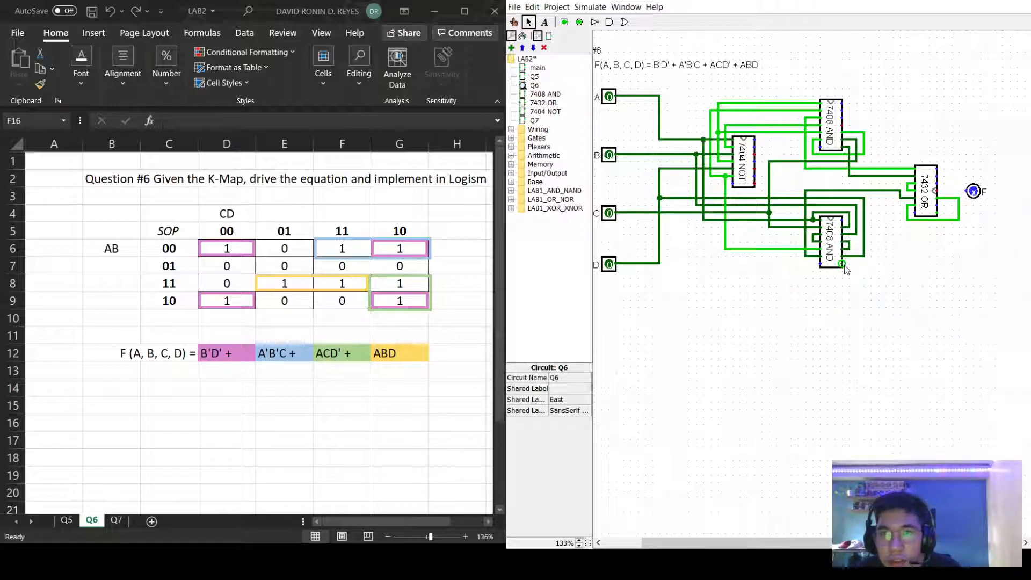
{"action": "mouse_move", "coordinate": [843, 265]}
{"action": "left_mouse_down"}
{"action": "mouse_move", "coordinate": [950, 264]}
{"action": "mouse_move", "coordinate": [952, 206]}
{"action": "mouse_move", "coordinate": [941, 212]}
{"action": "mouse_move", "coordinate": [966, 195]}
{"action": "left_mouse_up"}
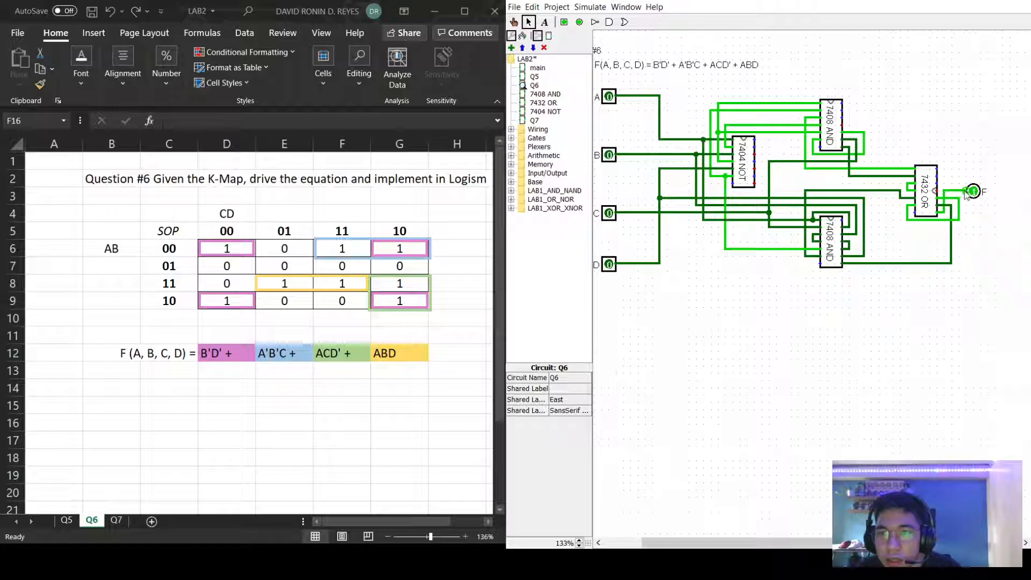
{"action": "mouse_move", "coordinate": [843, 542]}
{"action": "left_mouse_down"}
{"action": "mouse_move", "coordinate": [820, 541]}
{"action": "mouse_move", "coordinate": [828, 541]}
{"action": "left_mouse_up"}
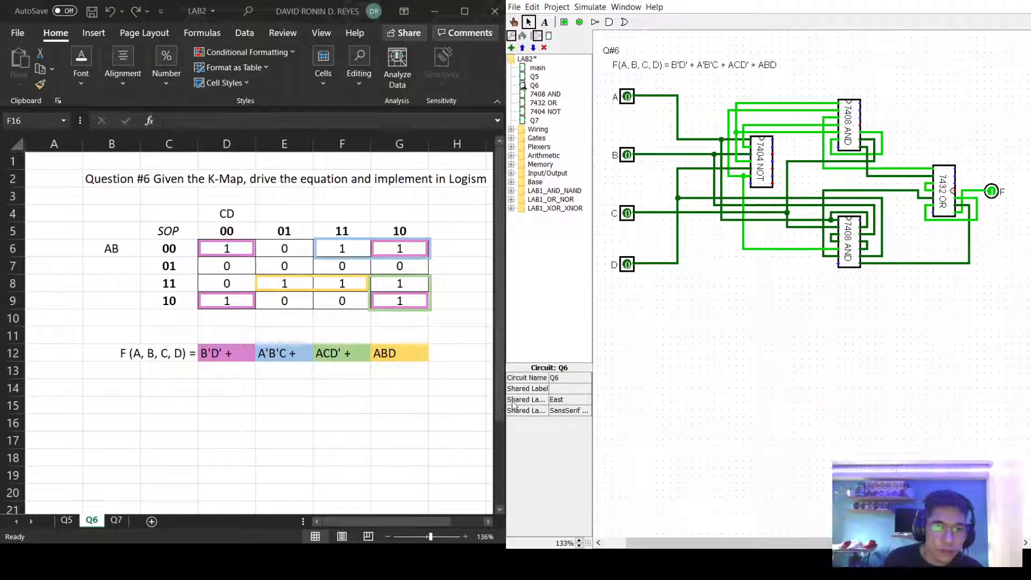
{"action": "left_click", "coordinate": [564, 7]}
{"action": "left_click", "coordinate": [606, 207]}
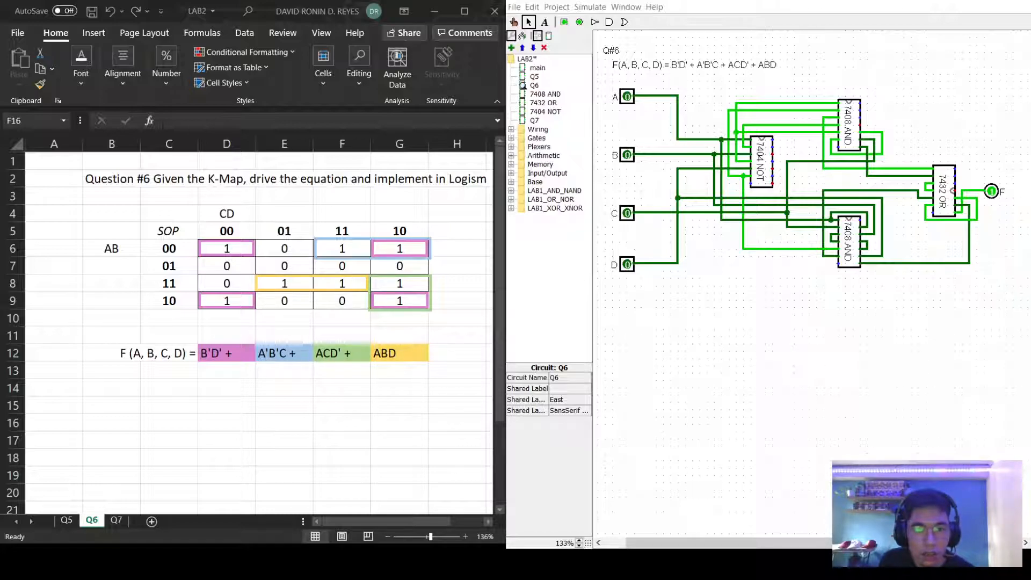
{"action": "key", "text": "alt+Tab"}
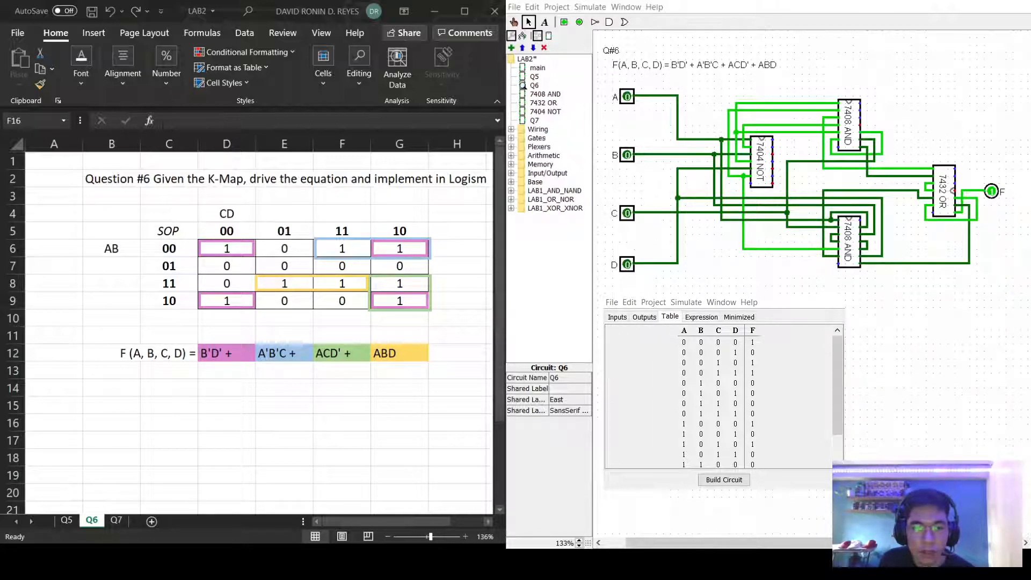
{"action": "key", "text": "alt+Tab"}
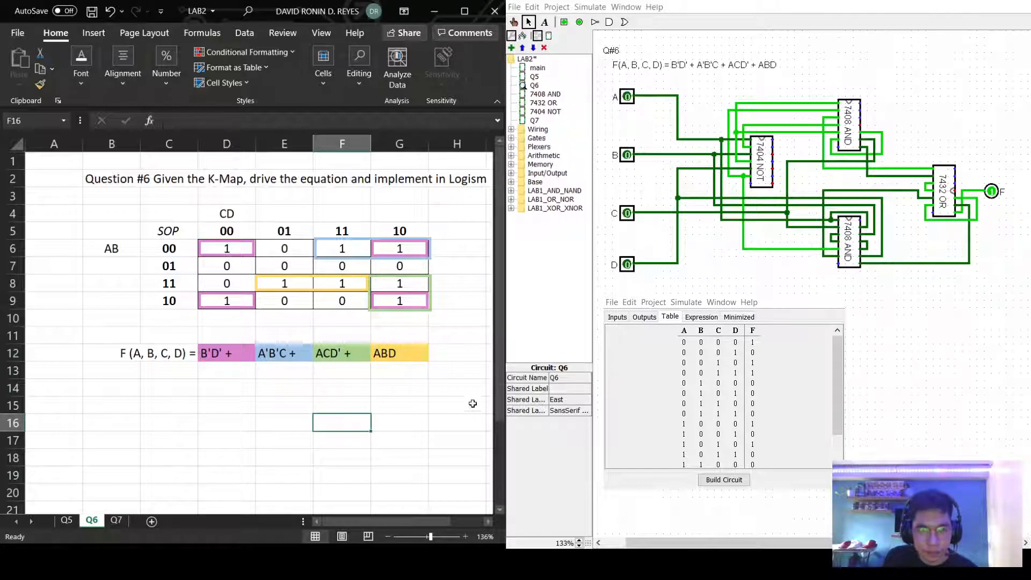
{"action": "left_click", "coordinate": [459, 375]}
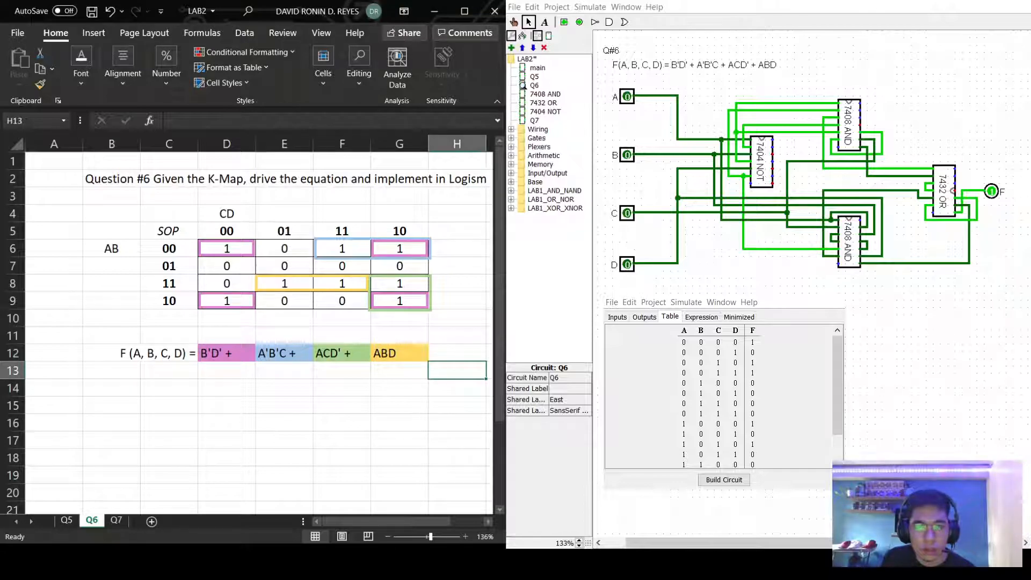
{"action": "left_click_drag", "start_coordinate": [384, 520], "coordinate": [351, 522]}
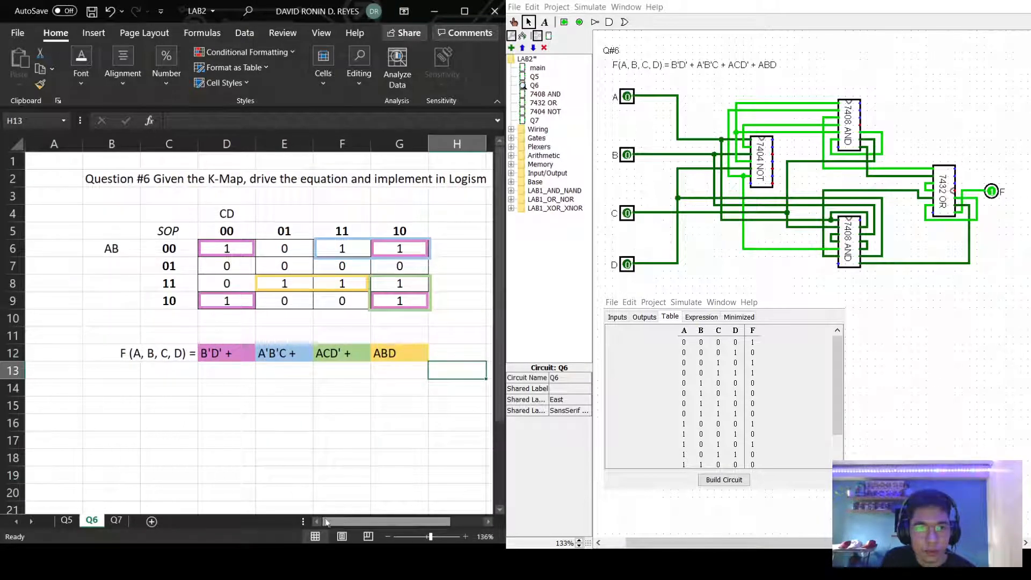
{"action": "scroll", "coordinate": [356, 464], "scroll_direction": "down", "scroll_amount": 5}
{"action": "scroll", "coordinate": [384, 414], "scroll_direction": "up", "scroll_amount": 5}
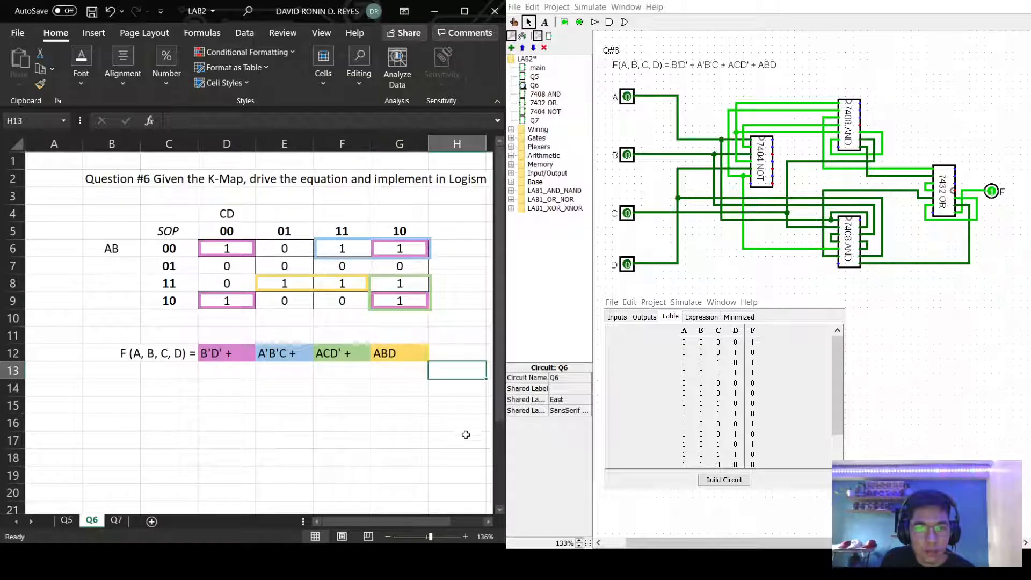
{"action": "scroll", "coordinate": [465, 428], "scroll_direction": "down", "scroll_amount": 3}
{"action": "scroll", "coordinate": [419, 467], "scroll_direction": "up", "scroll_amount": 3}
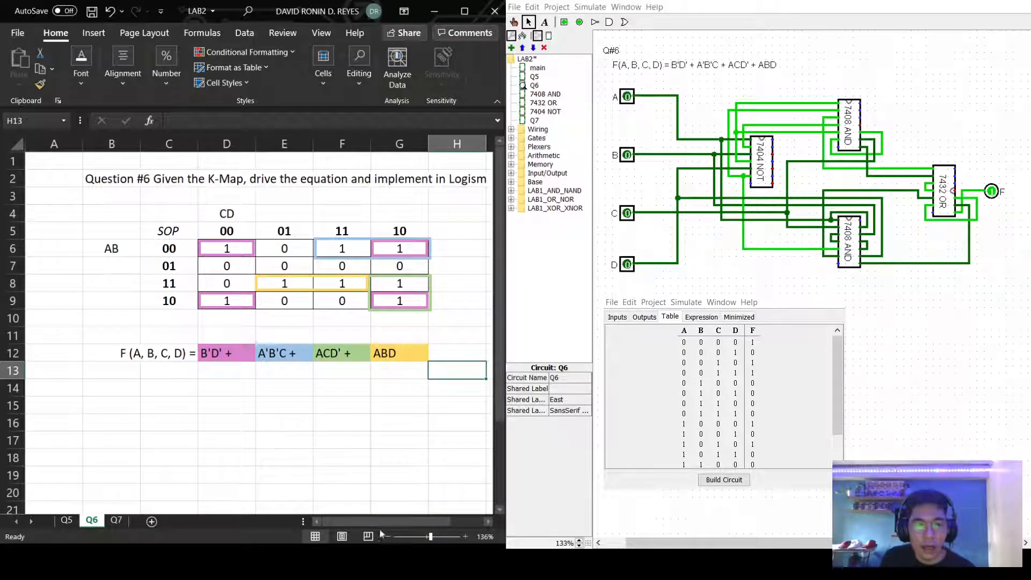
{"action": "left_click_drag", "start_coordinate": [378, 521], "coordinate": [387, 520]}
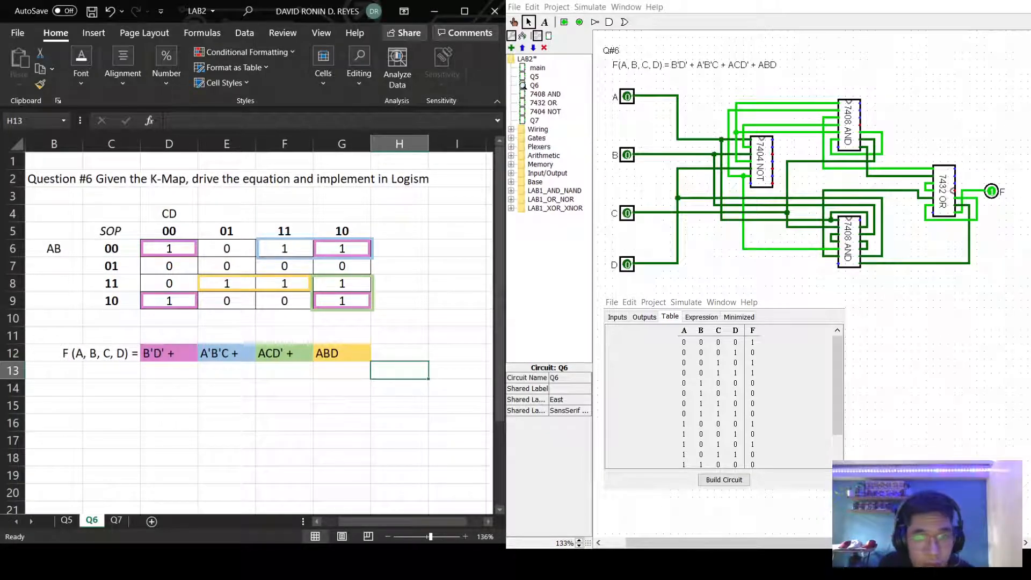
{"action": "left_click", "coordinate": [722, 263]}
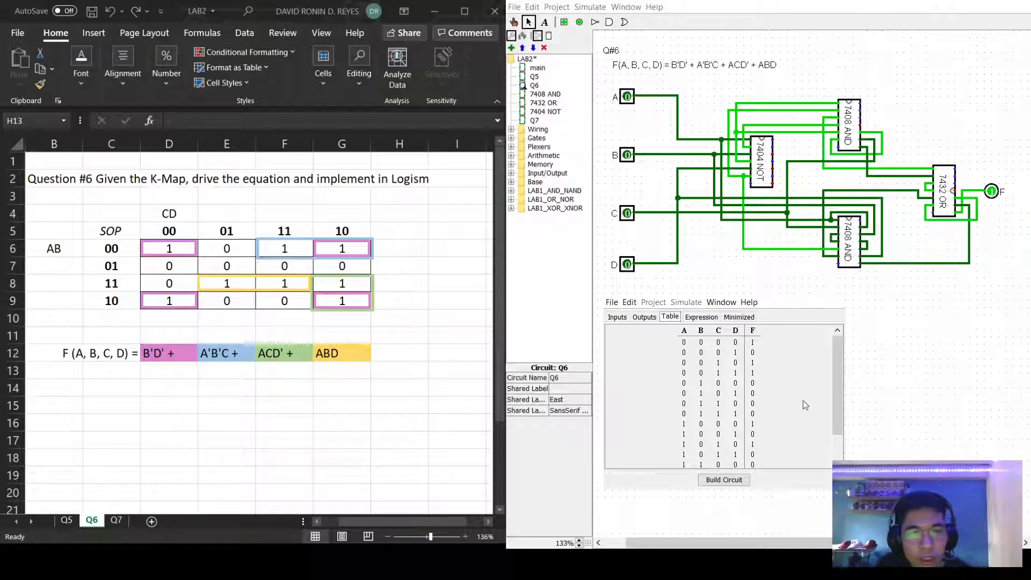
Show F's minimized K-map, confirming B'D' + A'B'C + ACD' + ABD.
{"action": "scroll", "coordinate": [792, 404], "scroll_direction": "down", "scroll_amount": 2}
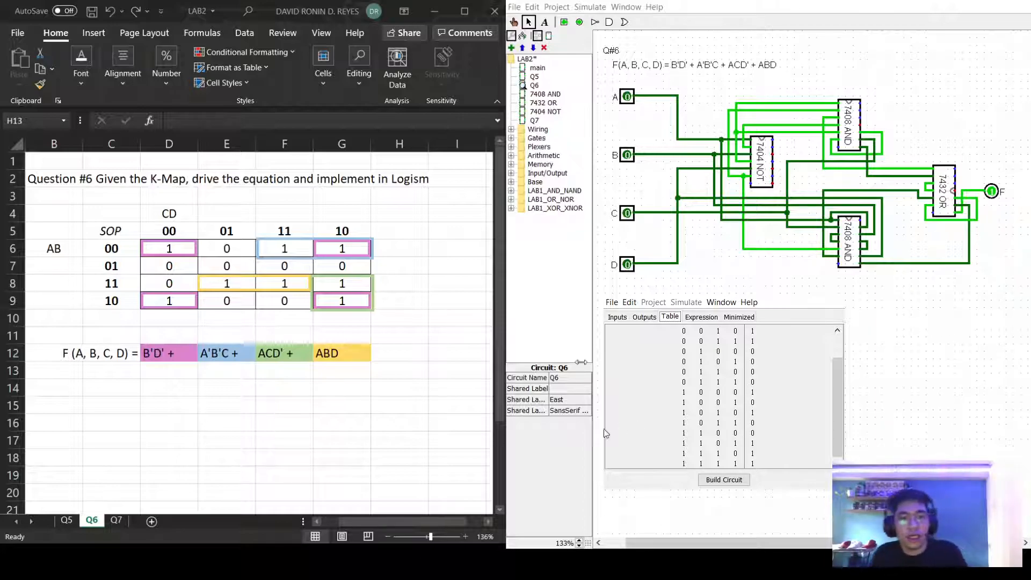
{"action": "left_click", "coordinate": [738, 317]}
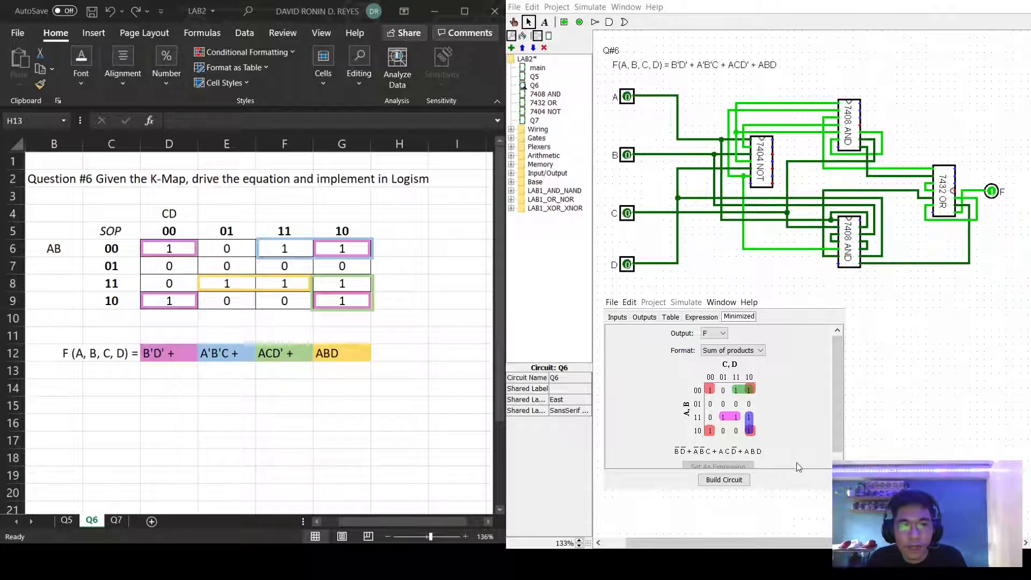
{"action": "scroll", "coordinate": [805, 430], "scroll_direction": "down", "scroll_amount": 1}
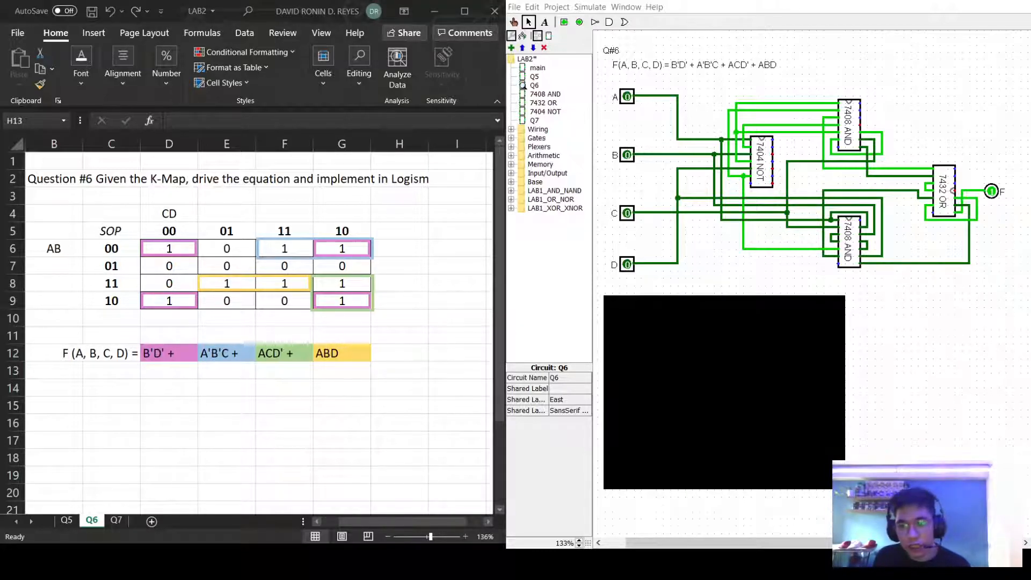
On Excel's Q7 sheet, correct 'simplifid' to 'simplified' in B2, then show Logisim's Q7 circuit.
{"action": "left_click", "coordinate": [311, 539]}
{"action": "left_click", "coordinate": [115, 520]}
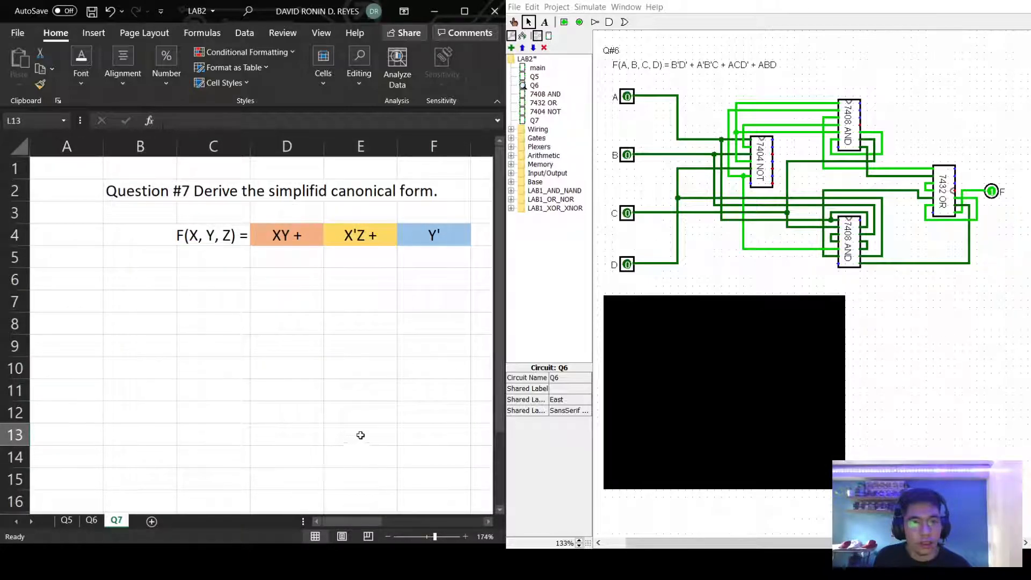
{"action": "left_click", "coordinate": [319, 198]}
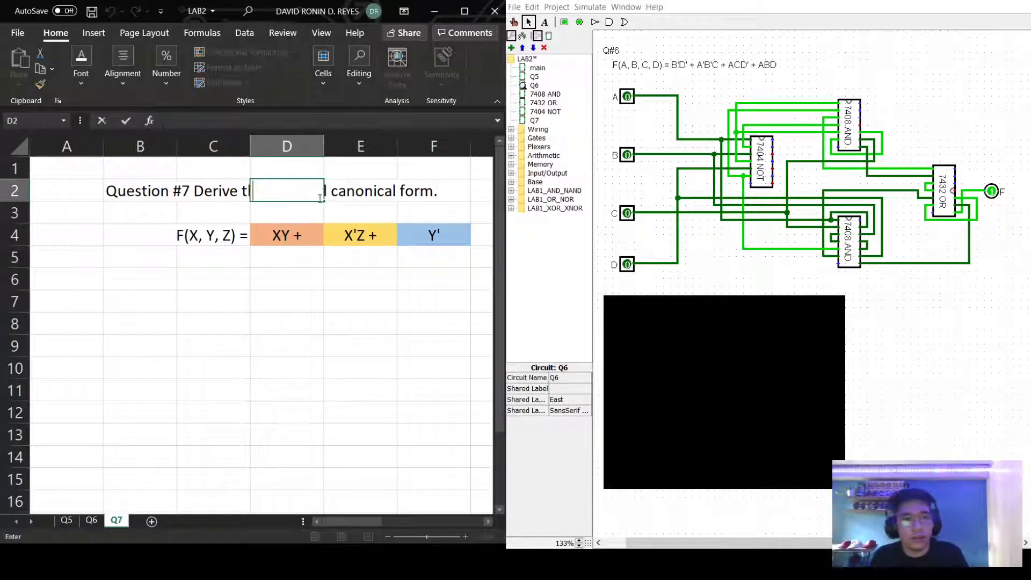
{"action": "left_click", "coordinate": [217, 199]}
{"action": "double_click", "coordinate": [156, 196]}
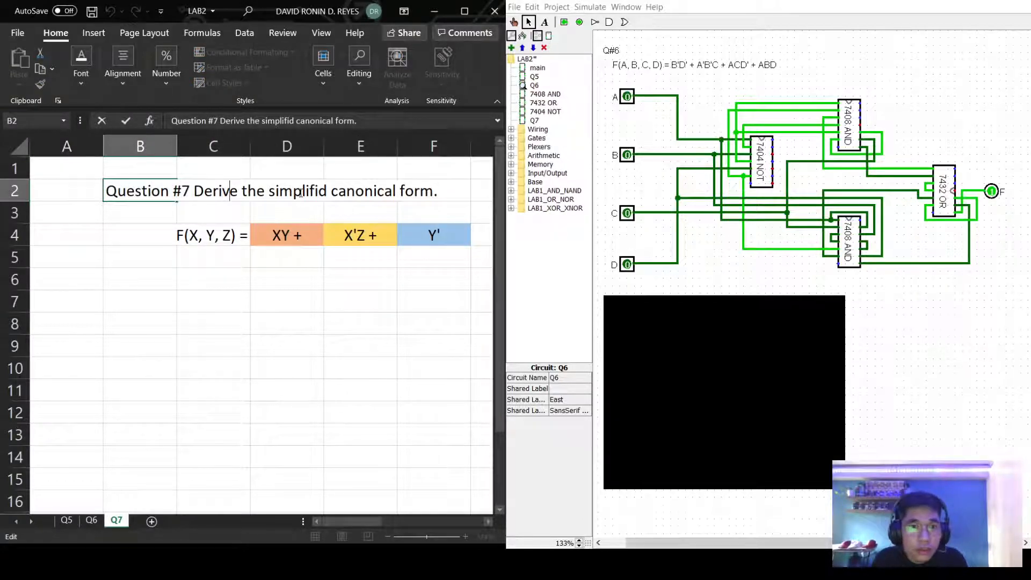
{"action": "left_click", "coordinate": [300, 193]}
{"action": "type", "text": "e"}
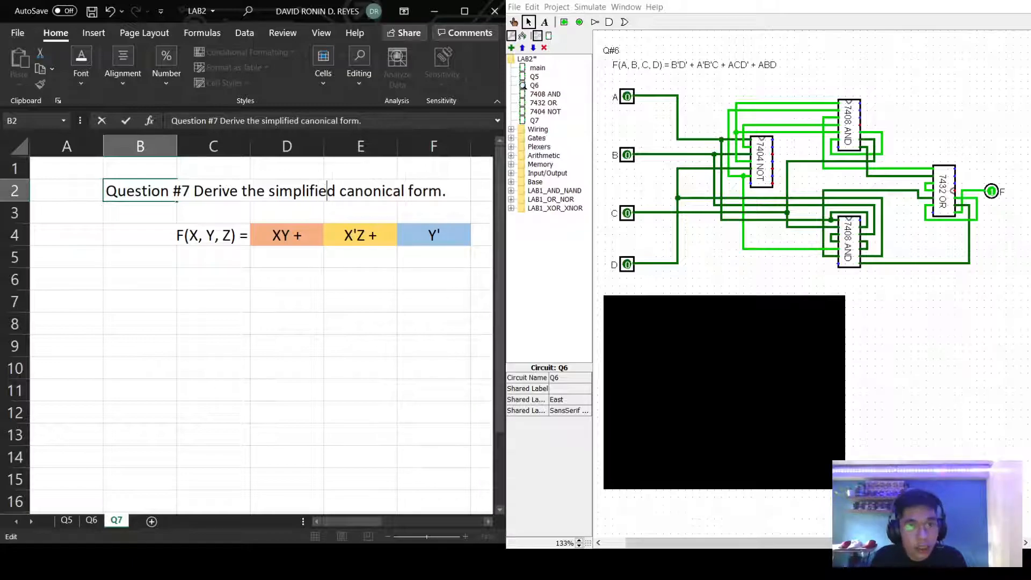
{"action": "double_click", "coordinate": [532, 121]}
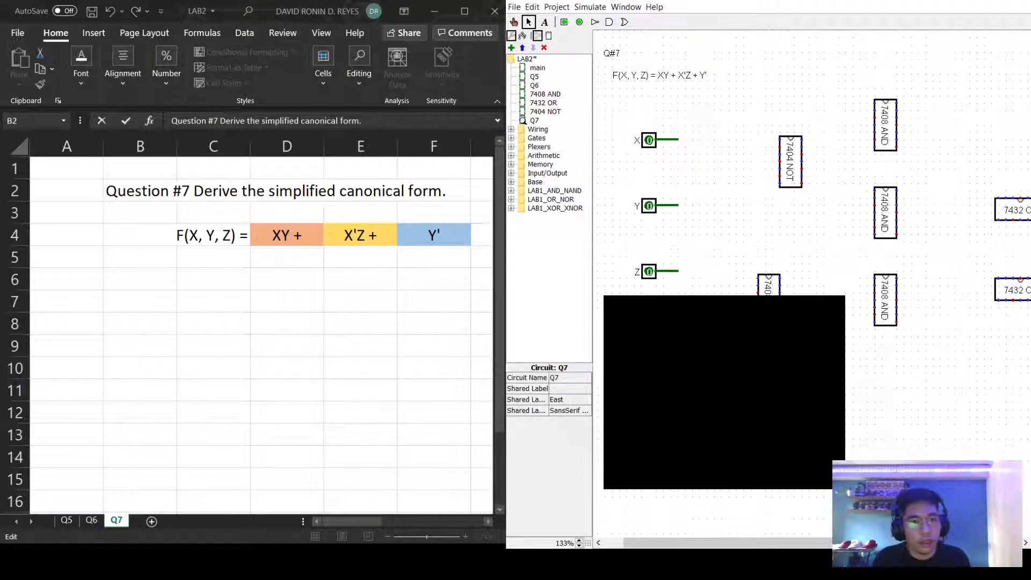
Give B6 the same orange fill as the XY term and label it XY.
{"action": "key", "text": "Escape"}
{"action": "left_click", "coordinate": [345, 235]}
{"action": "left_click", "coordinate": [410, 239]}
{"action": "left_click", "coordinate": [283, 241]}
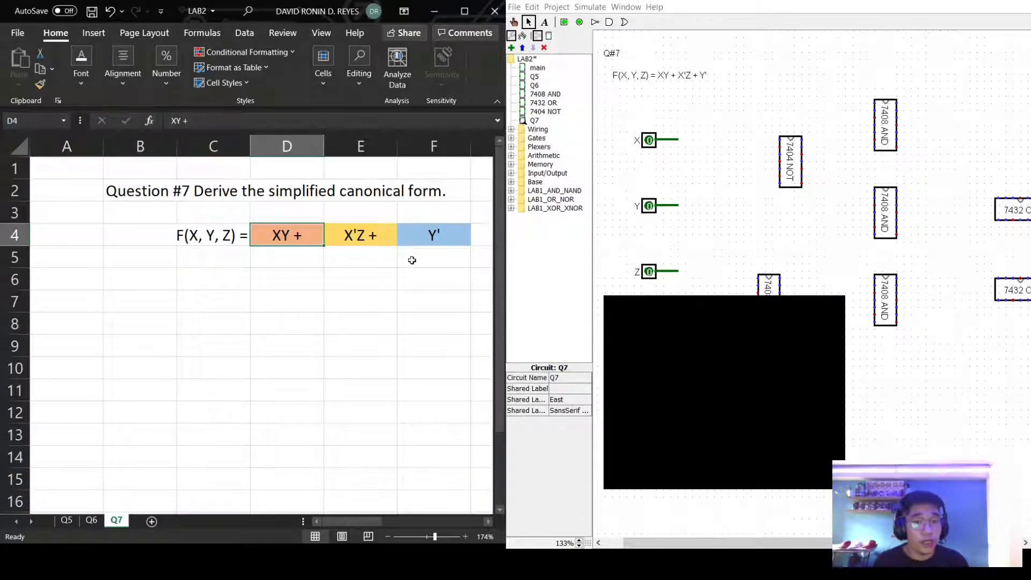
{"action": "left_click", "coordinate": [209, 285]}
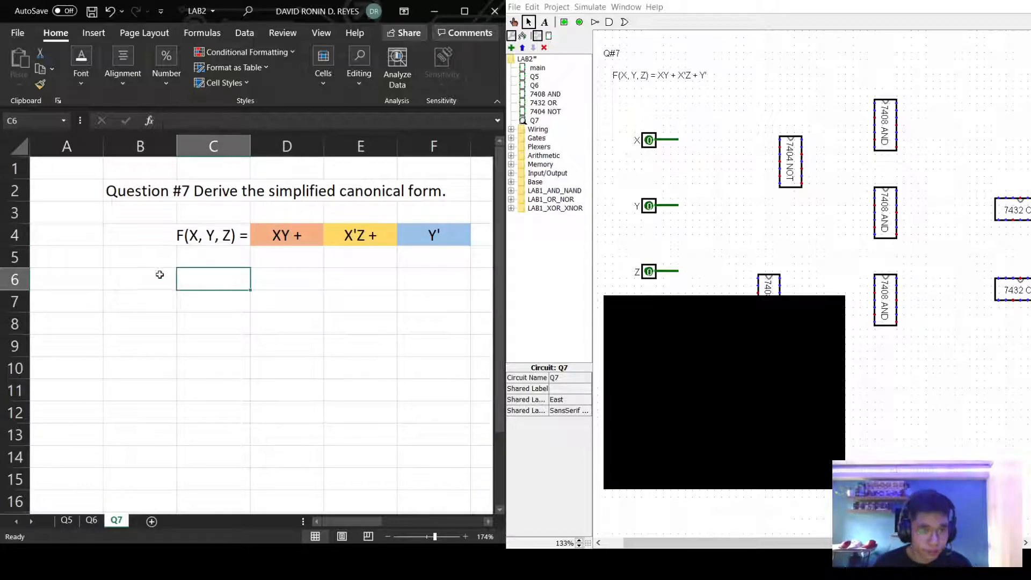
{"action": "double_click", "coordinate": [157, 280]}
{"action": "left_click", "coordinate": [159, 283]}
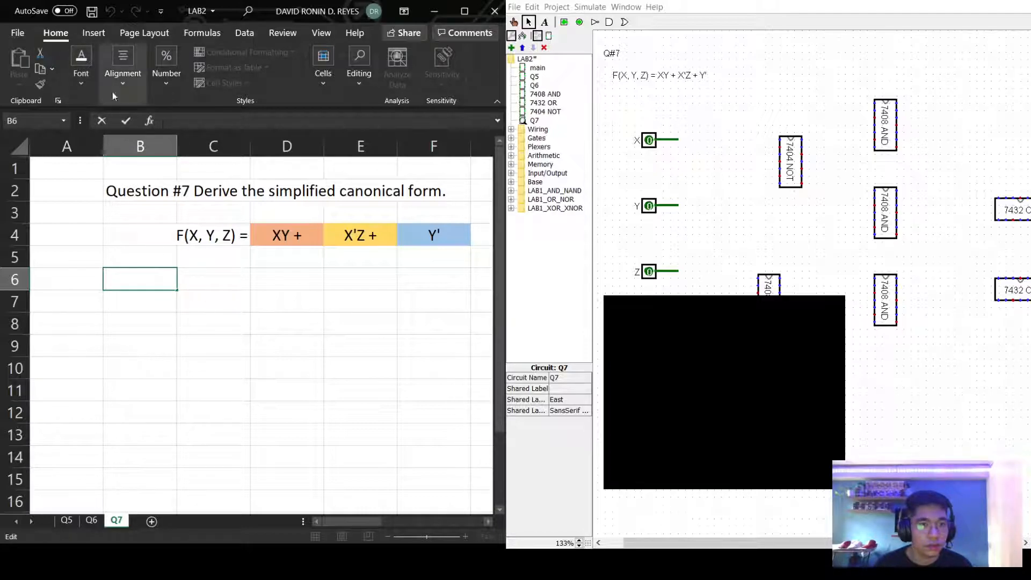
{"action": "left_click", "coordinate": [195, 276]}
{"action": "left_click", "coordinate": [155, 283]}
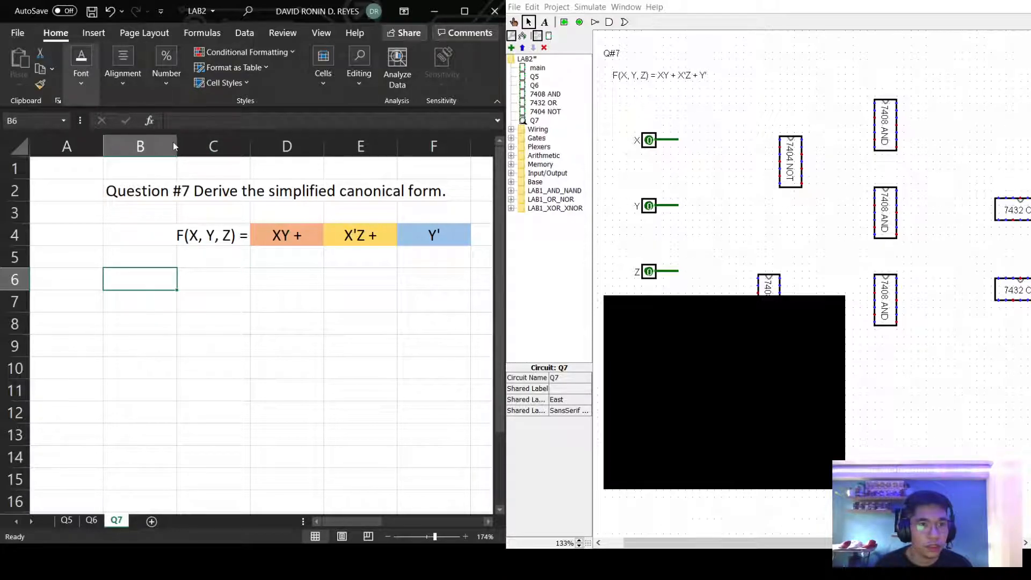
{"action": "key", "text": "F4"}
{"action": "double_click", "coordinate": [145, 279]}
{"action": "type", "text": "XY"}
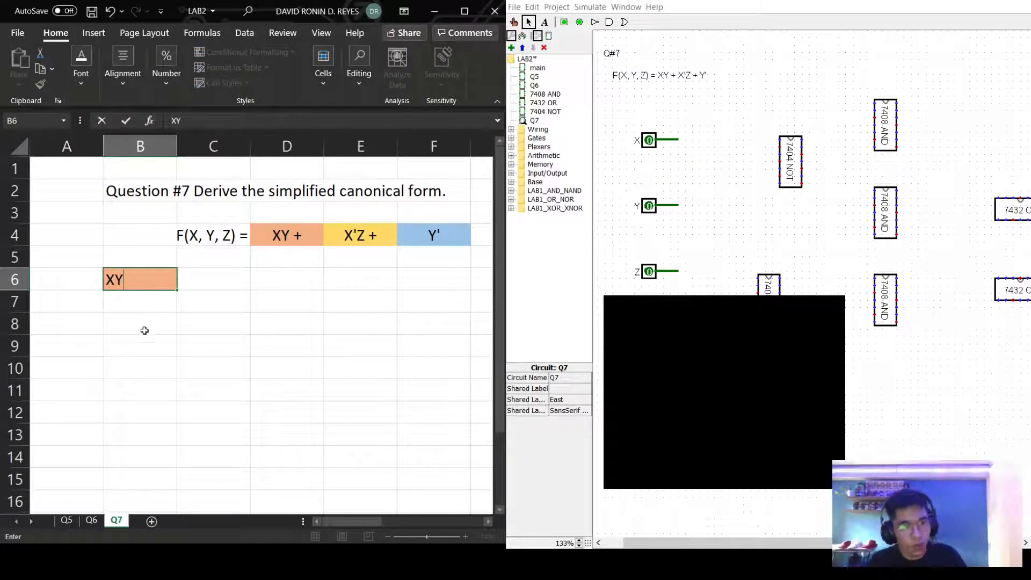
{"action": "key", "text": "Return"}
Enter Z? in B7 with the cases 0 and 1 below it.
{"action": "double_click", "coordinate": [139, 307]}
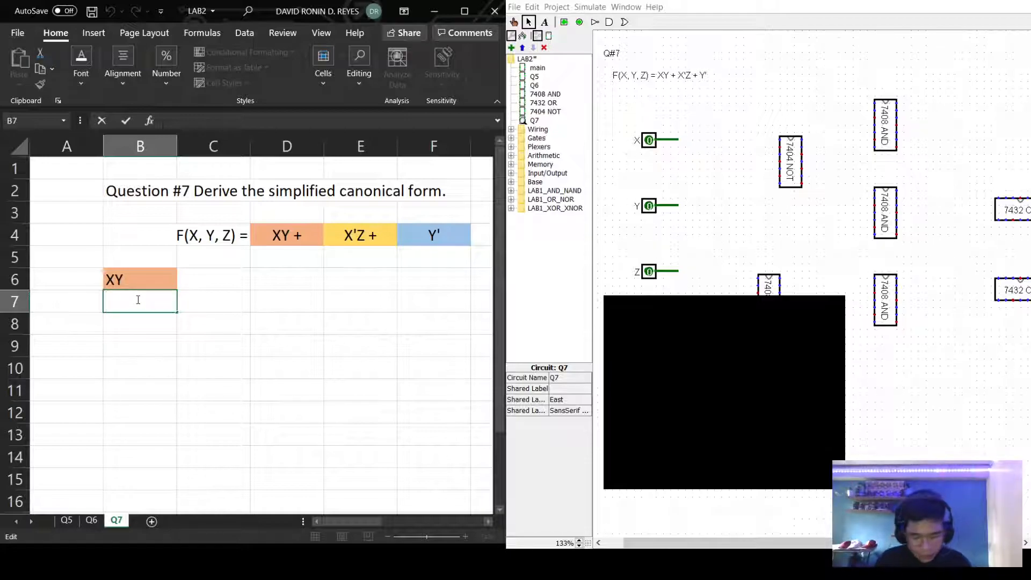
{"action": "type", "text": "Z?"}
{"action": "left_click", "coordinate": [126, 326]}
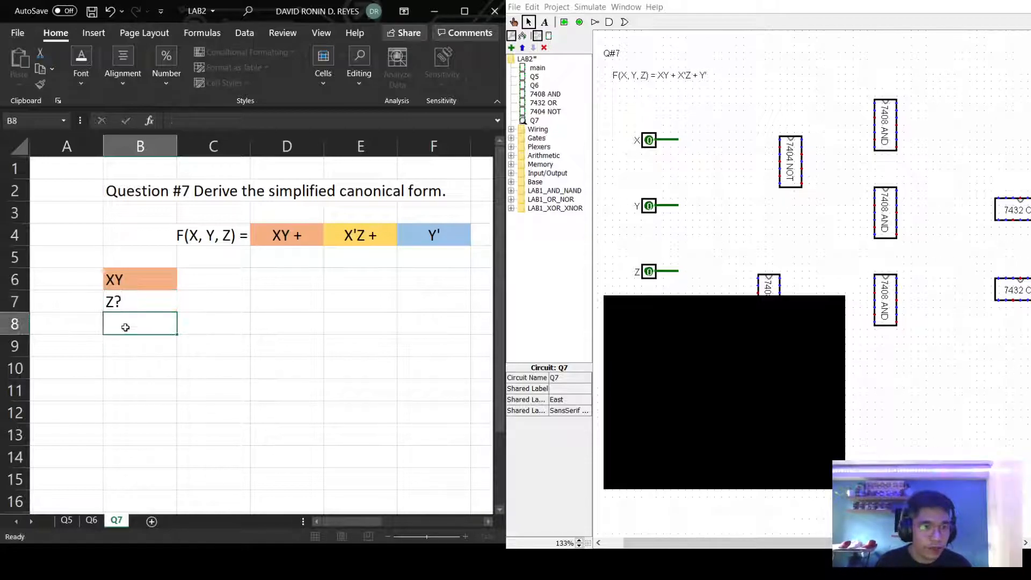
{"action": "left_click", "coordinate": [179, 309]}
{"action": "left_click", "coordinate": [126, 307]}
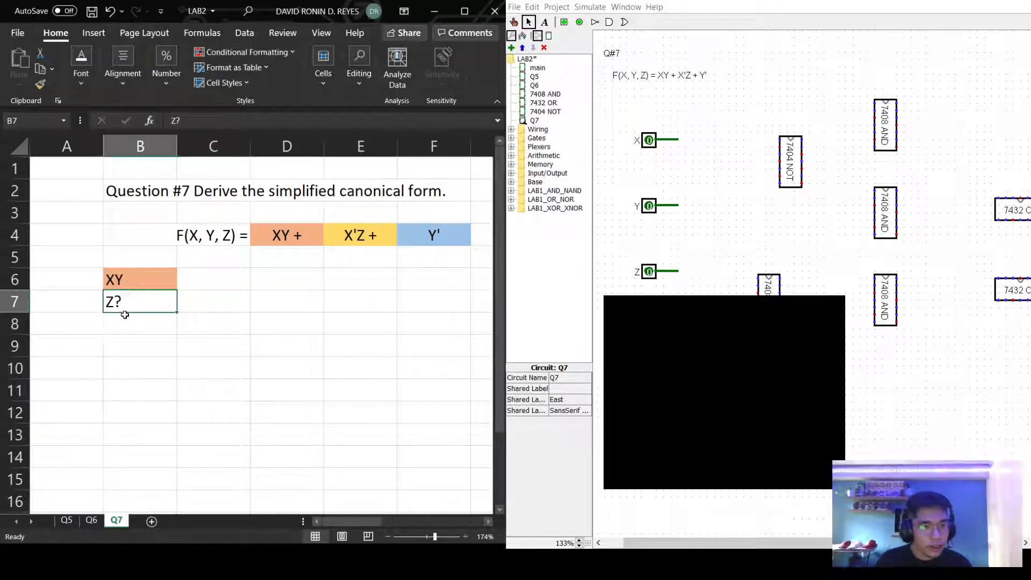
{"action": "left_click", "coordinate": [206, 311]}
{"action": "double_click", "coordinate": [205, 308]}
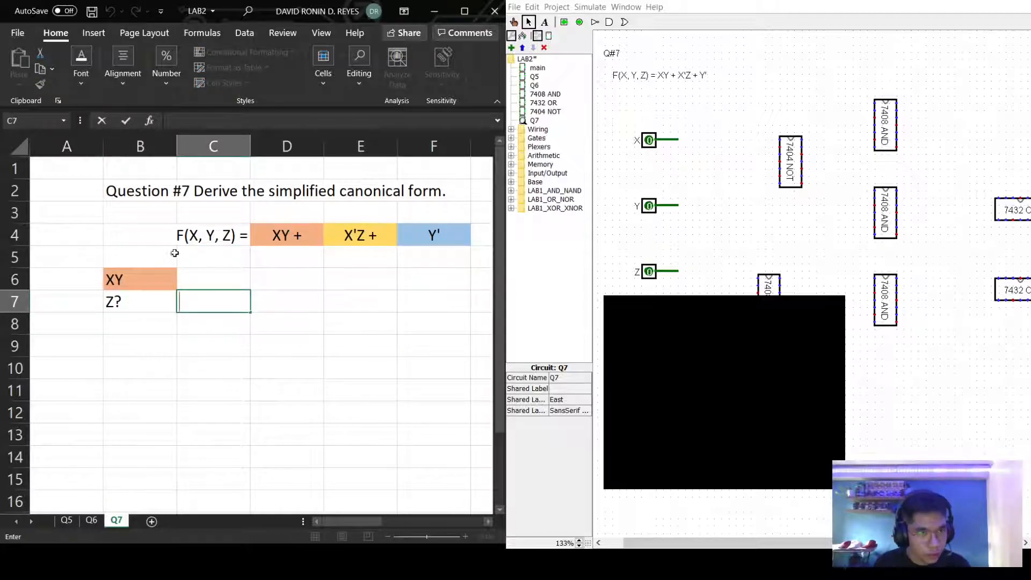
{"action": "left_click", "coordinate": [159, 324]}
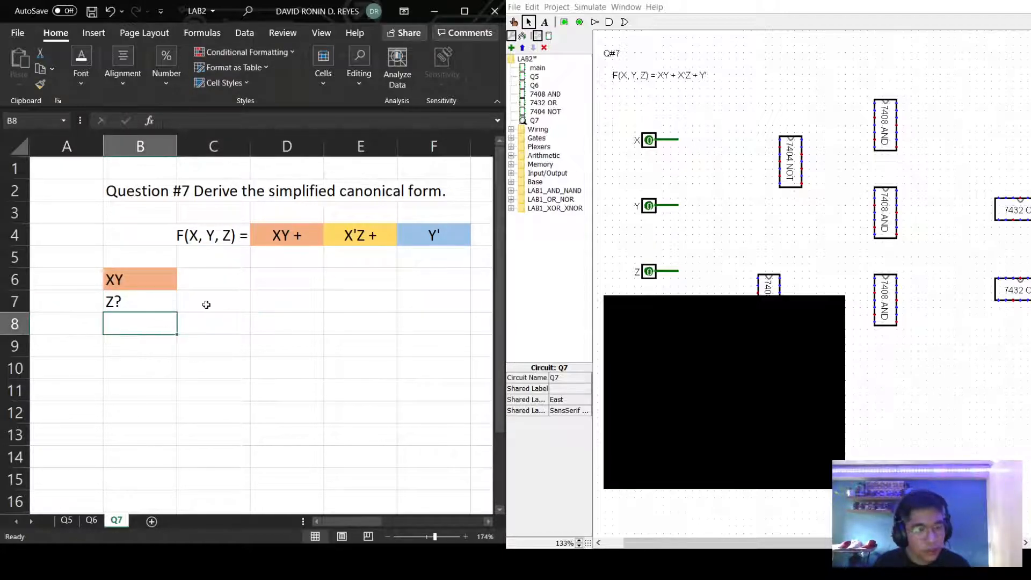
{"action": "double_click", "coordinate": [153, 332]}
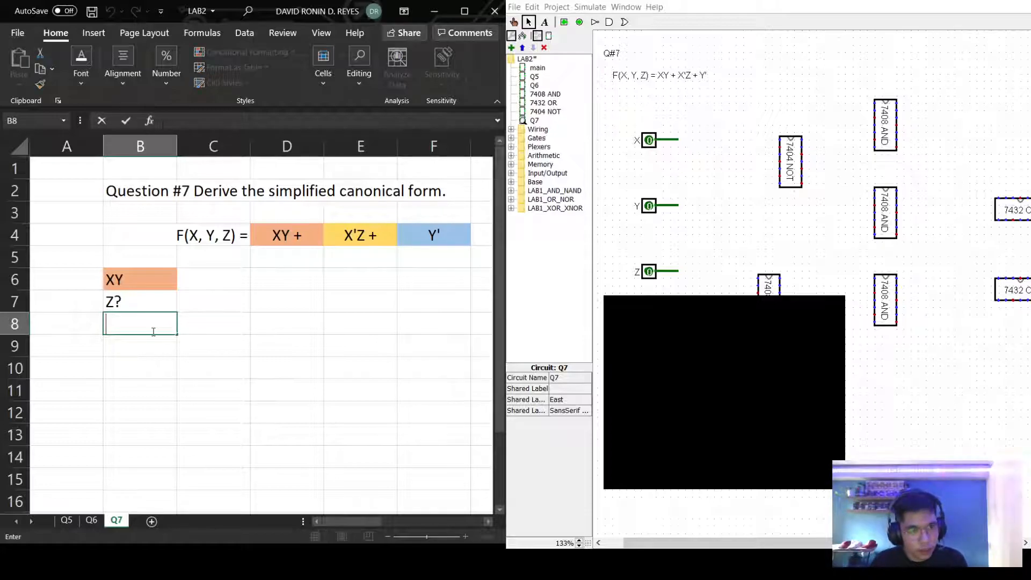
{"action": "type", "text": "0"}
{"action": "key", "text": "Return"}
{"action": "type", "text": "1"}
{"action": "left_click", "coordinate": [213, 332]}
Extend the cases to read 0 - Z' and 1 - Z.
{"action": "double_click", "coordinate": [171, 324]}
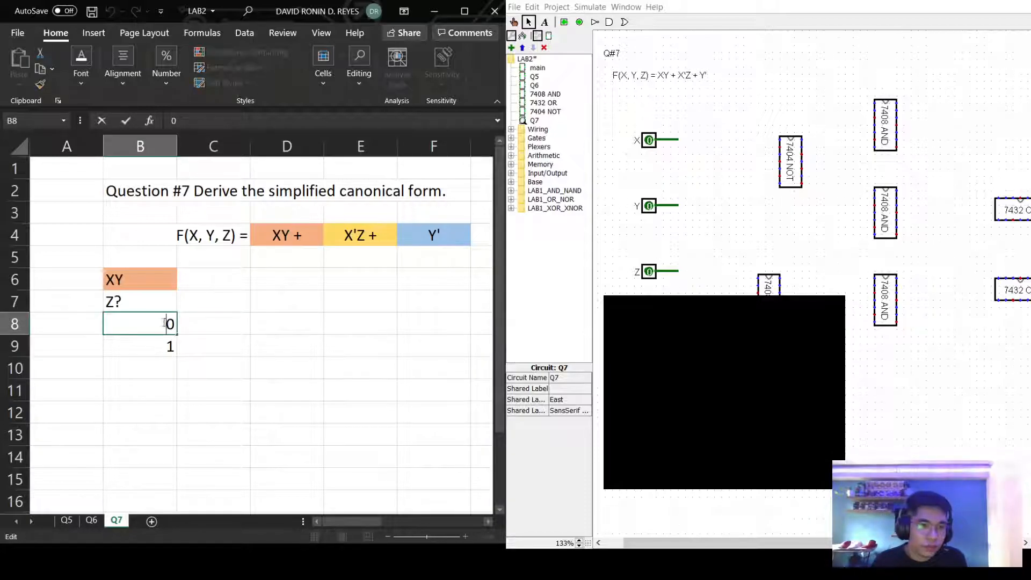
{"action": "left_click", "coordinate": [185, 325]}
{"action": "left_click", "coordinate": [156, 324]}
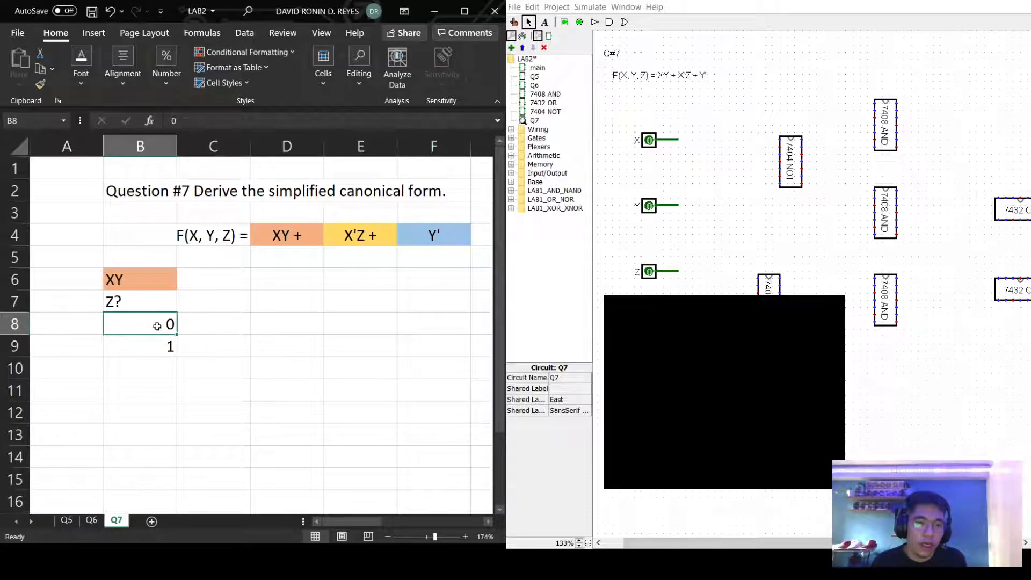
{"action": "key", "text": "Up"}
{"action": "key", "text": "Up"}
{"action": "double_click", "coordinate": [160, 323]}
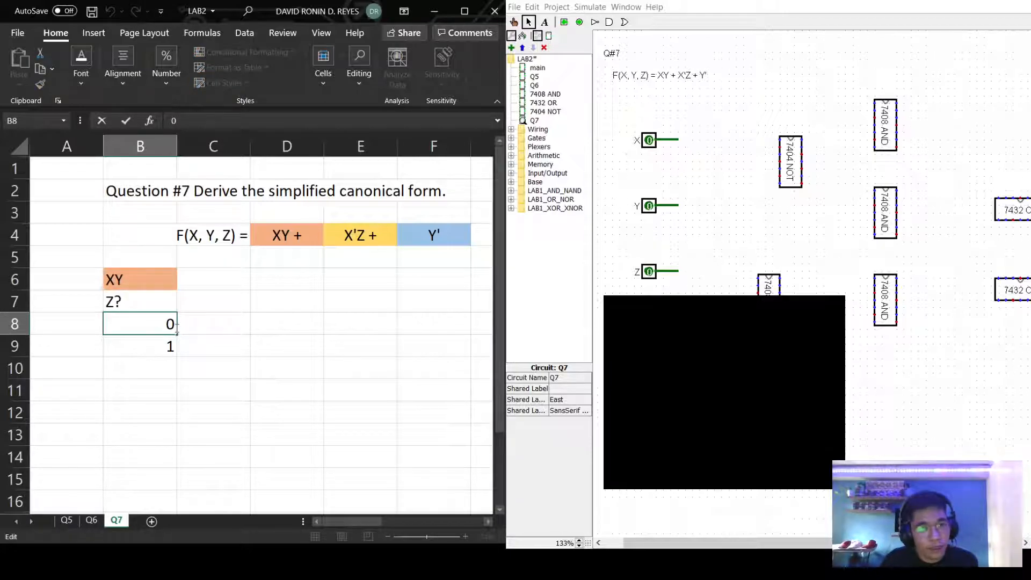
{"action": "type", "text": "-"}
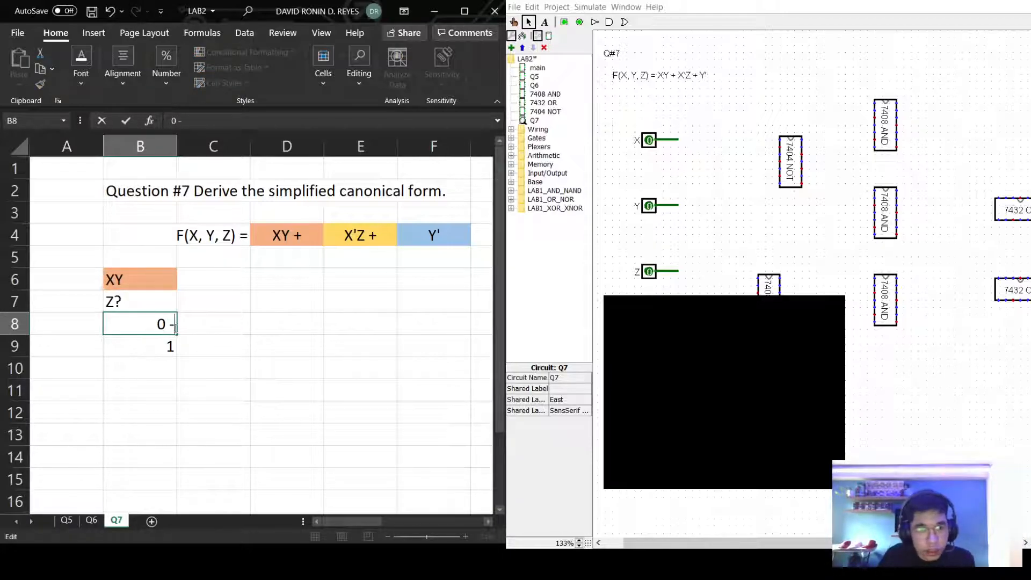
{"action": "type", "text": " Z'"}
{"action": "left_click", "coordinate": [153, 350]}
{"action": "type", "text": "1"}
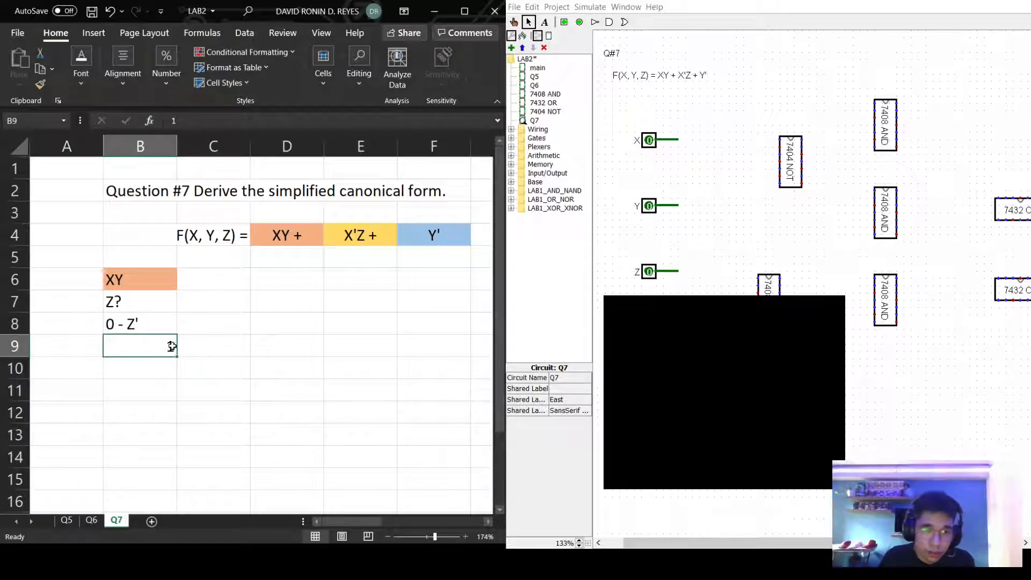
{"action": "type", "text": " -"}
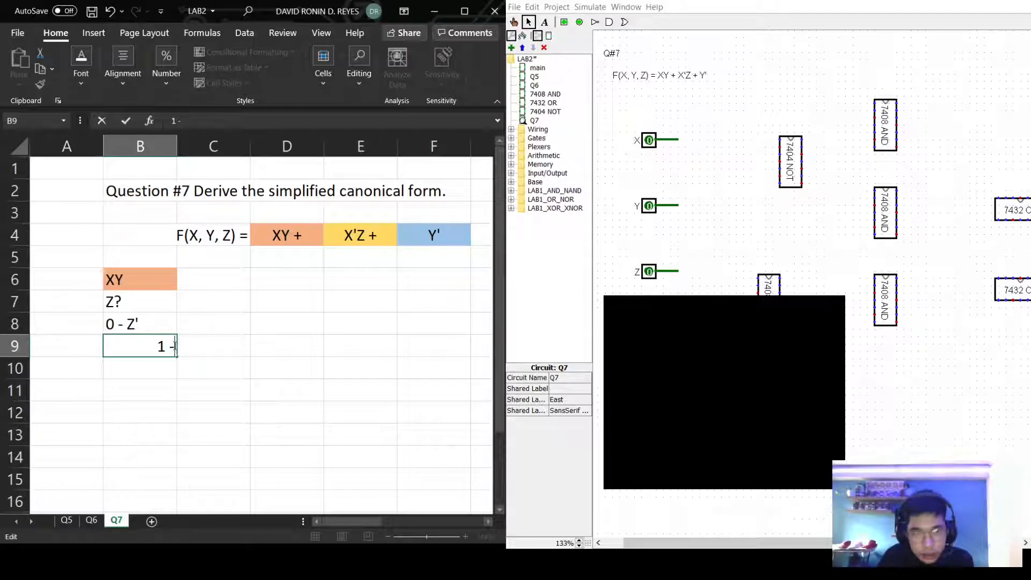
{"action": "type", "text": " Z"}
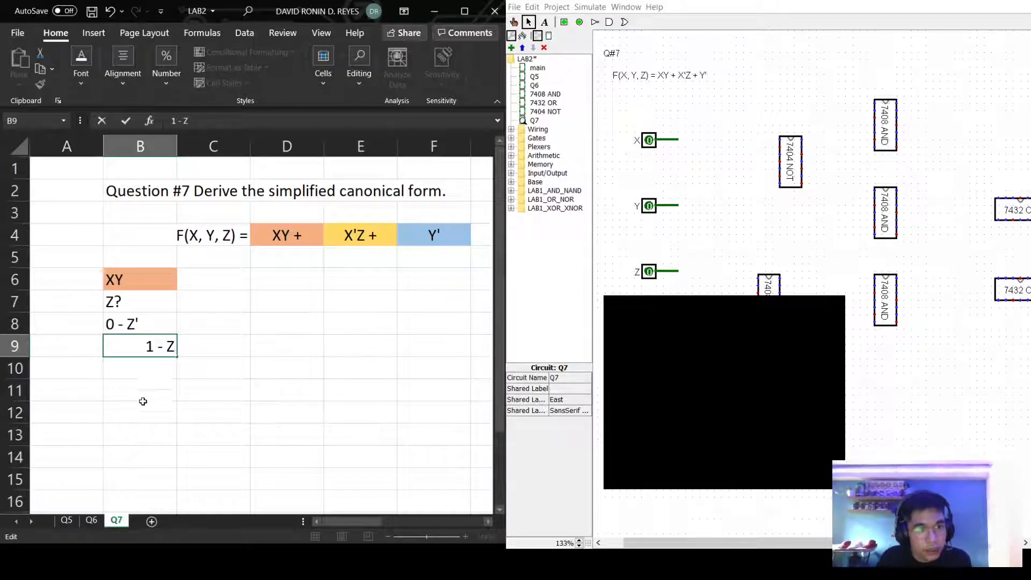
{"action": "left_click", "coordinate": [139, 372]}
{"action": "left_click", "coordinate": [227, 276]}
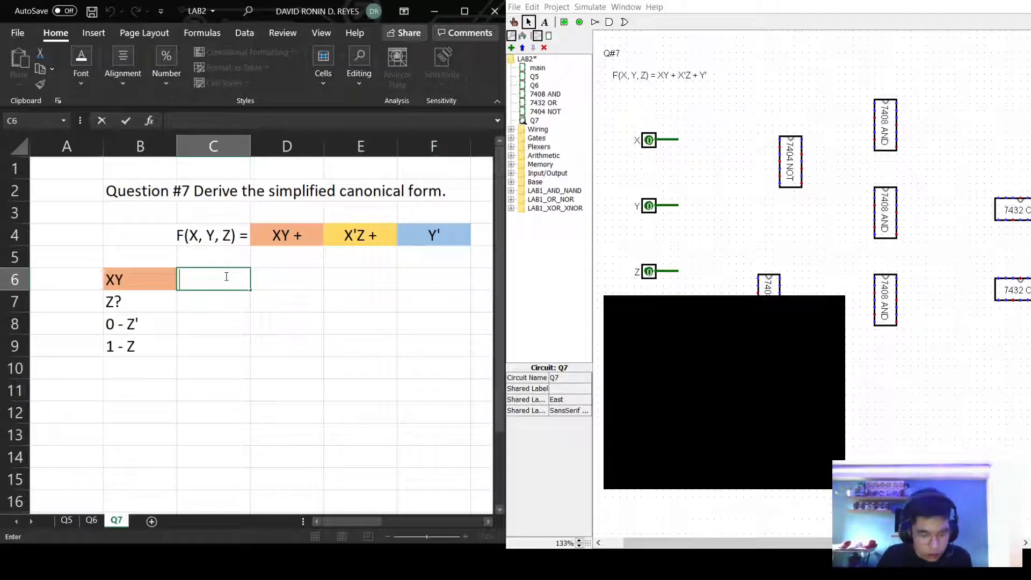
Change B6 to 'XY =' and enter the first minterm XYZ' + in C6.
{"action": "double_click", "coordinate": [168, 283]}
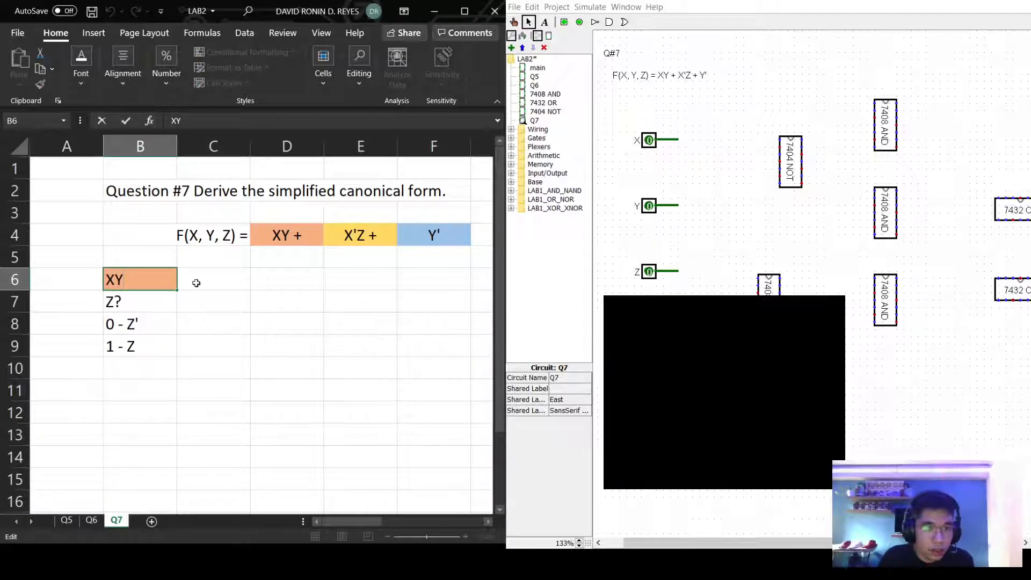
{"action": "type", "text": "="}
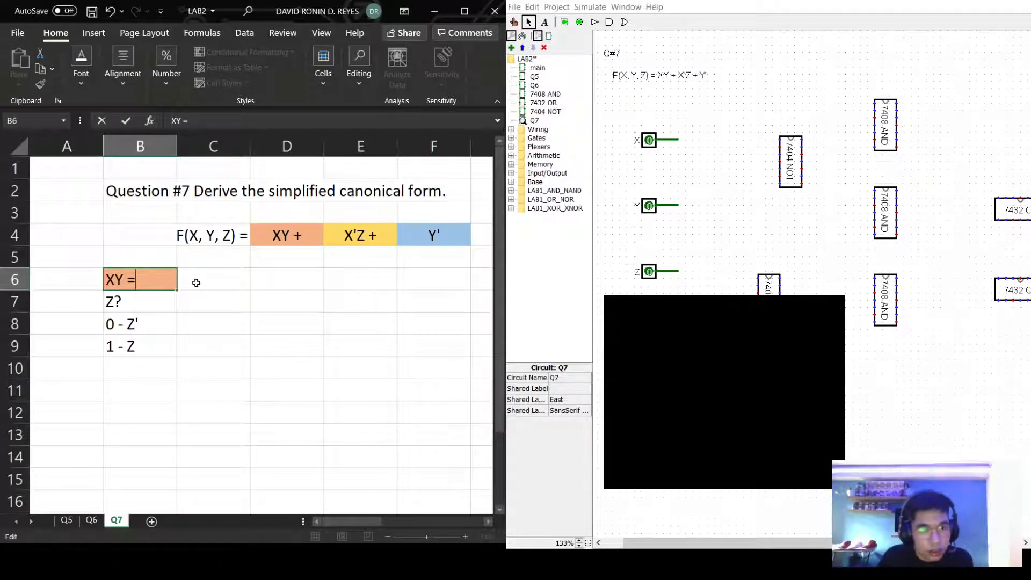
{"action": "left_click", "coordinate": [203, 283]}
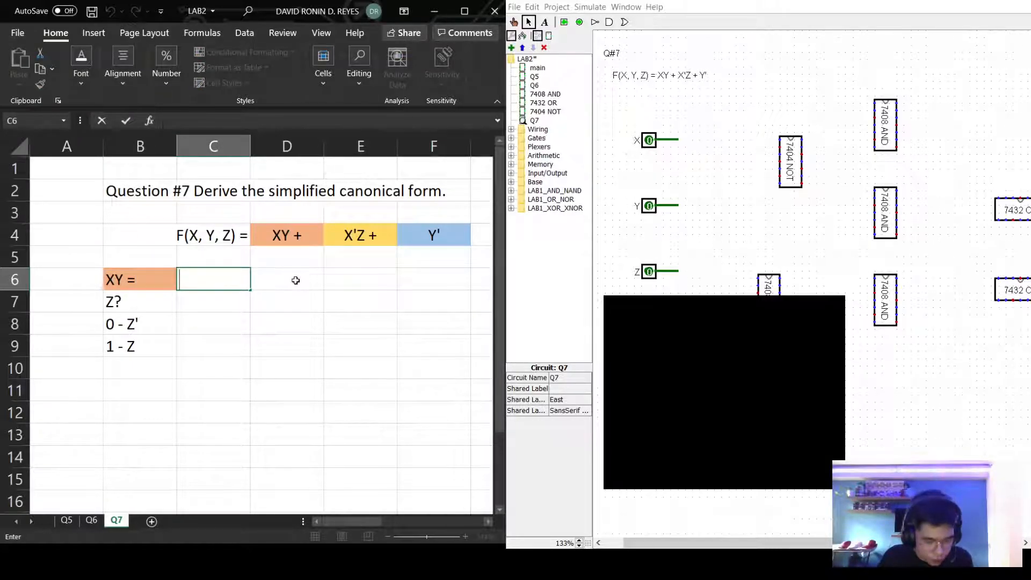
{"action": "type", "text": "X"}
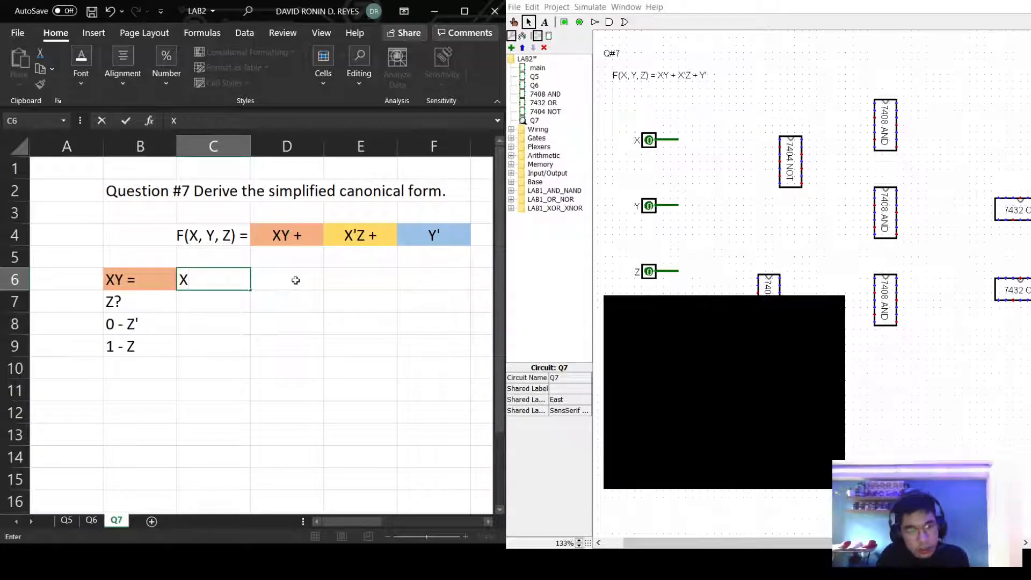
{"action": "type", "text": "YZ;"}
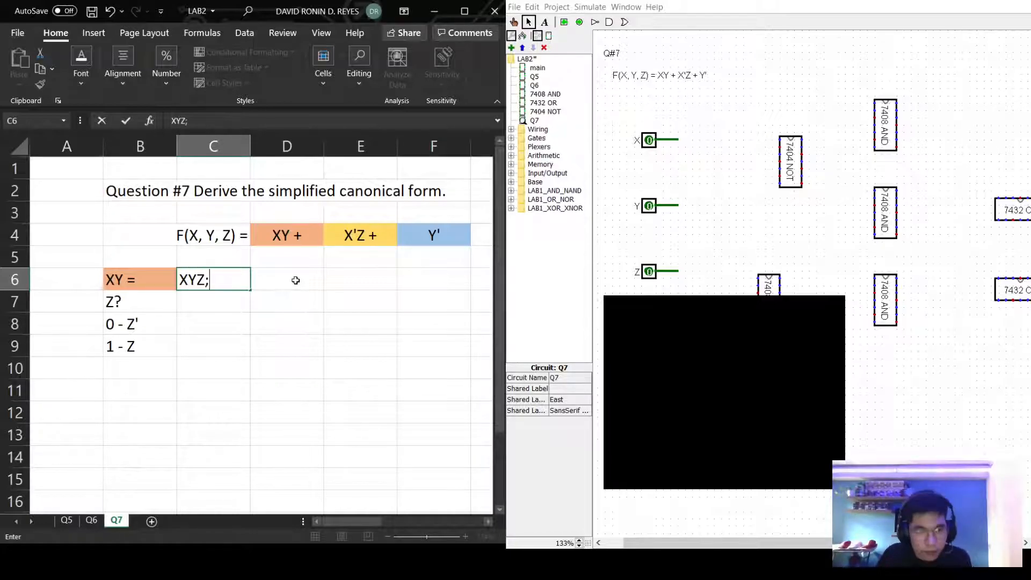
{"action": "left_click", "coordinate": [296, 280]}
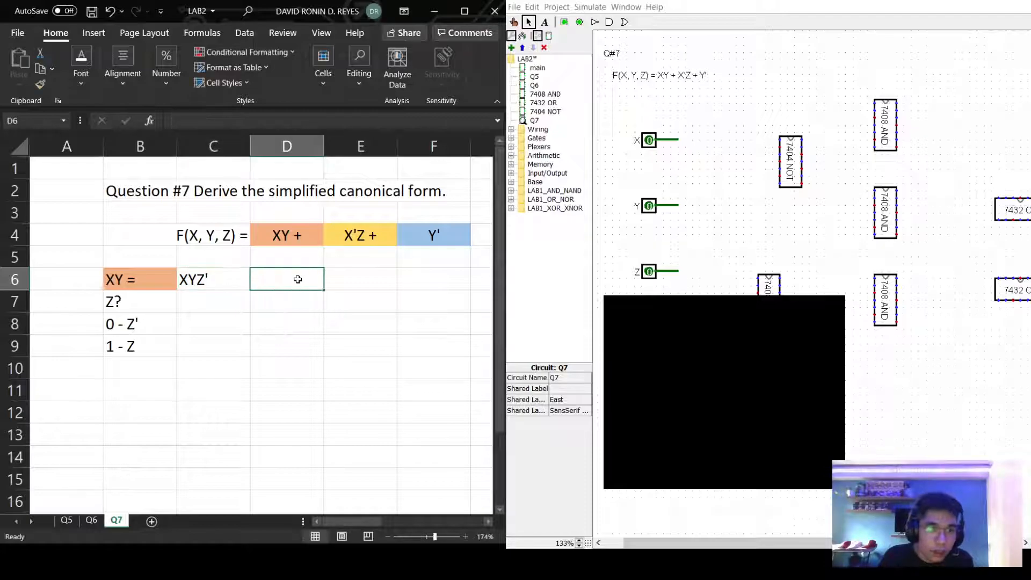
{"action": "double_click", "coordinate": [244, 285]}
{"action": "type", "text": "+"}
{"action": "left_click", "coordinate": [273, 285]}
Write the second minterm XYZ into D6.
{"action": "double_click", "coordinate": [237, 282]}
{"action": "left_click", "coordinate": [271, 285]}
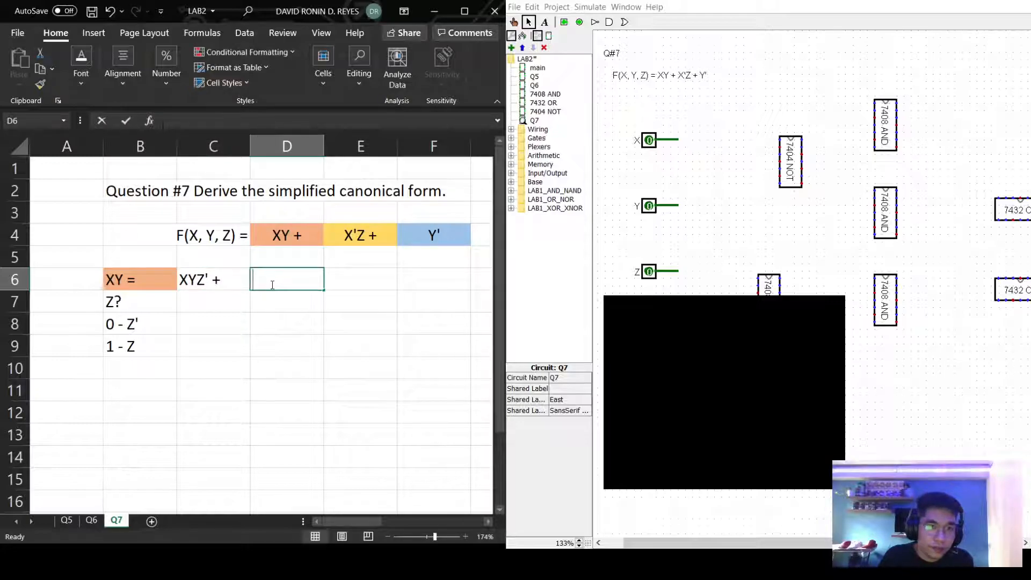
{"action": "type", "text": "X"}
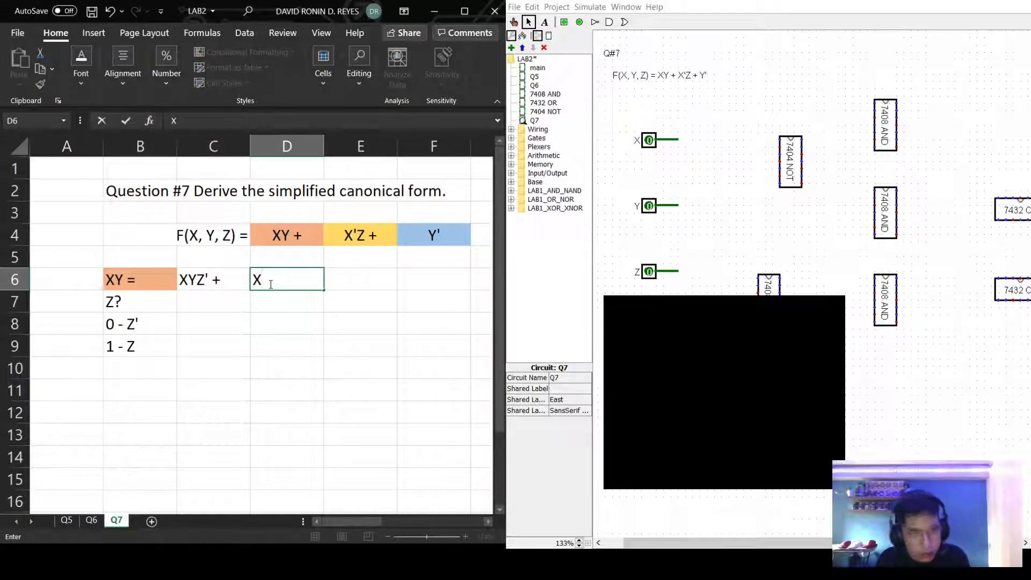
{"action": "type", "text": "YZ"}
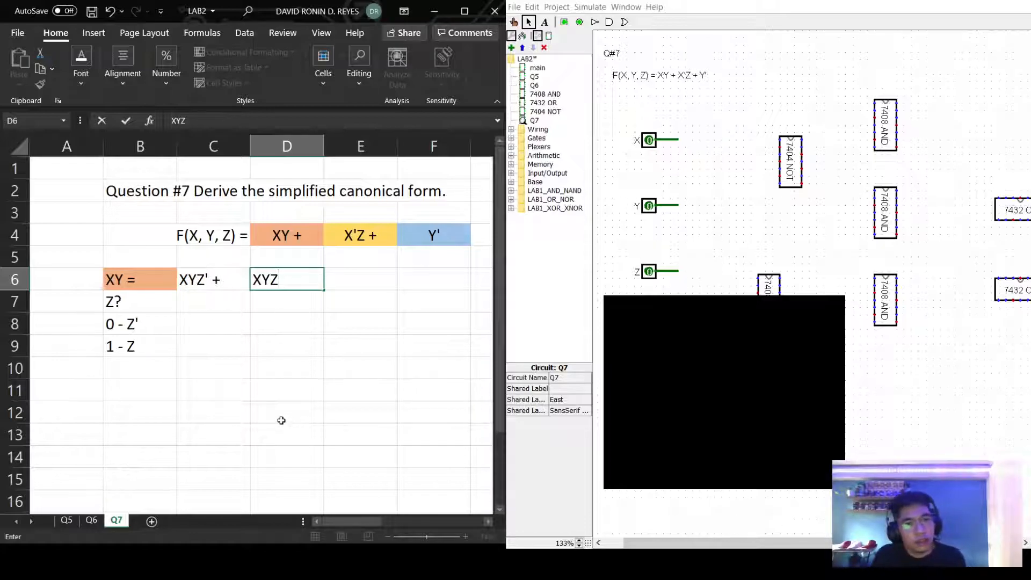
{"action": "left_click", "coordinate": [296, 391]}
{"action": "left_click", "coordinate": [354, 236]}
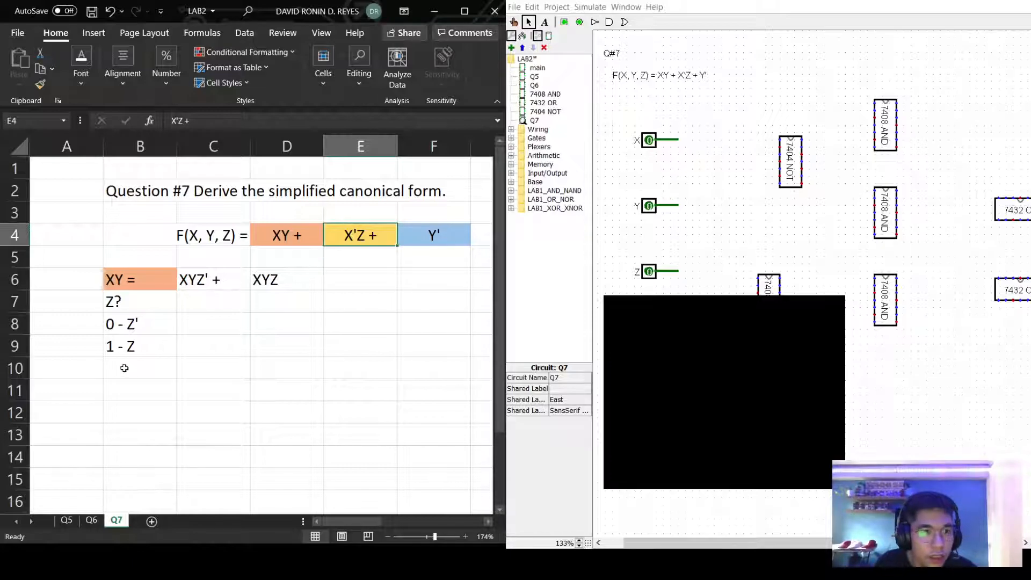
{"action": "left_click", "coordinate": [135, 386]}
{"action": "left_click", "coordinate": [136, 369]}
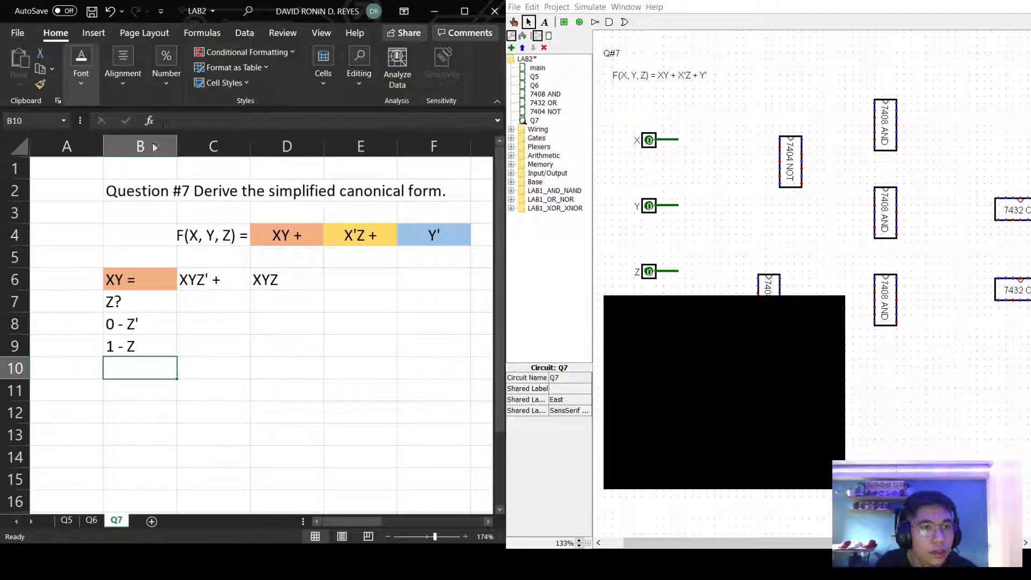
Fill B10 yellow to match the X'Z term and label it X'Z =.
{"action": "key", "text": "F4"}
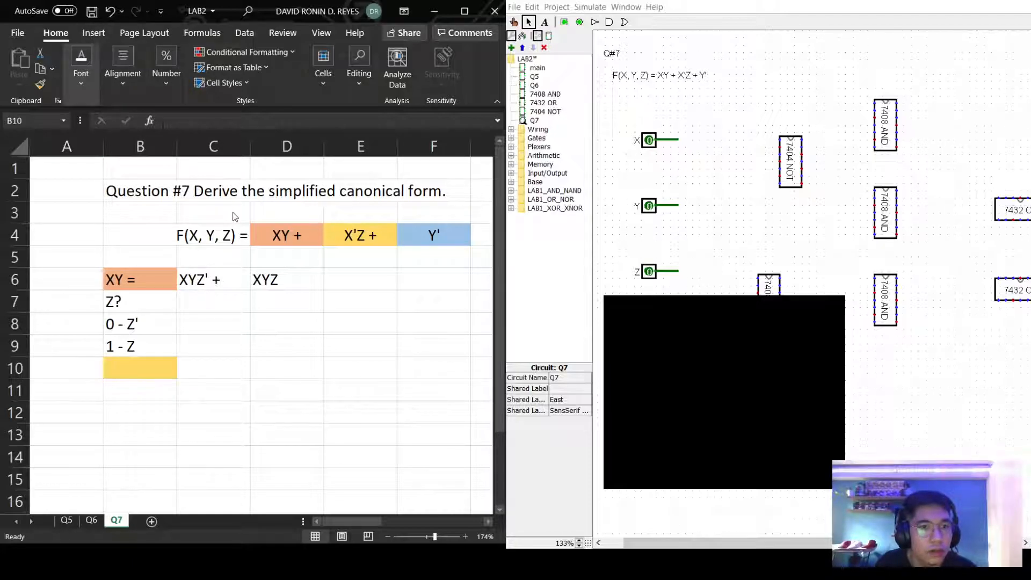
{"action": "double_click", "coordinate": [125, 367]}
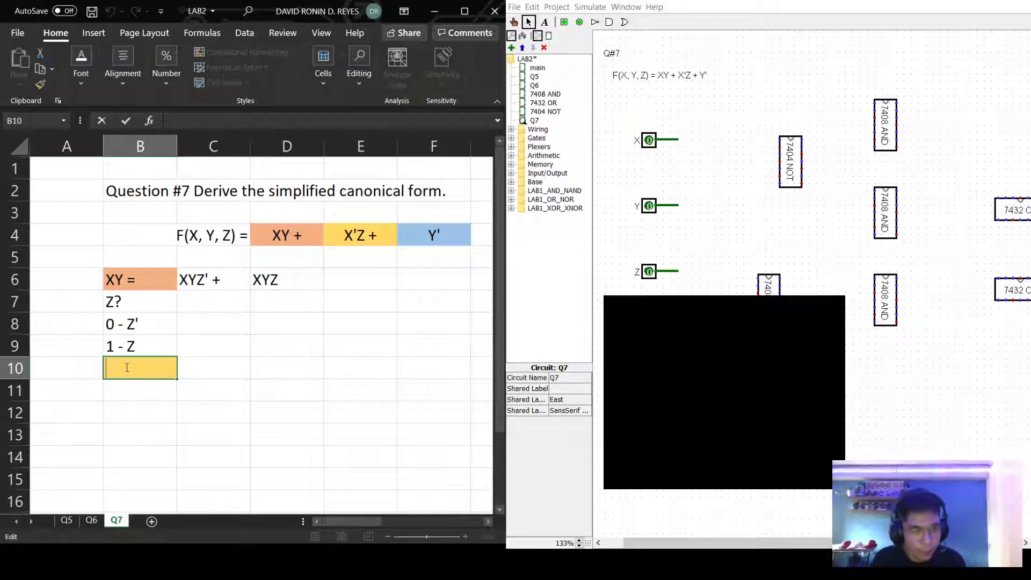
{"action": "type", "text": "Z"}
{"action": "key", "text": "BackSpace"}
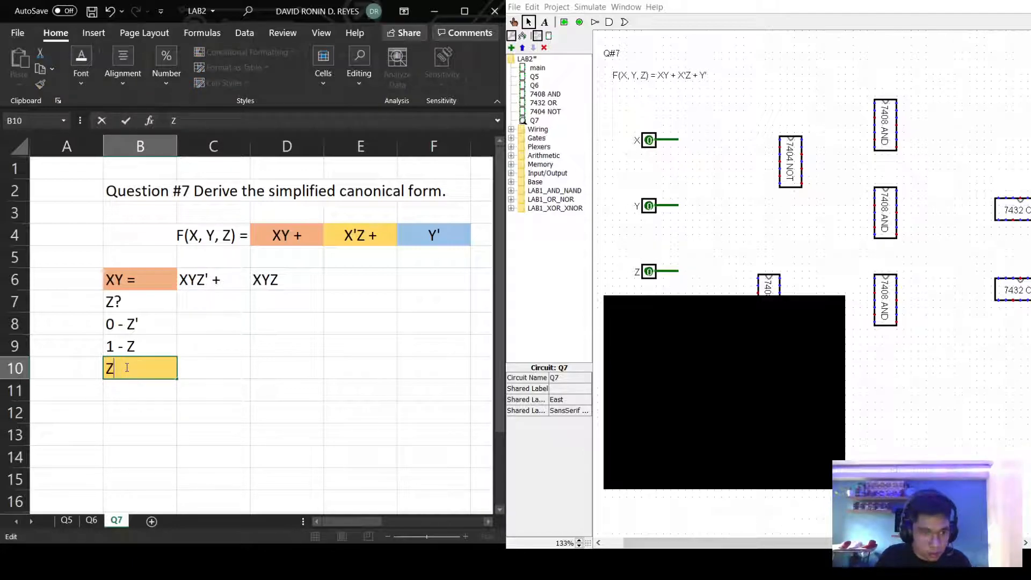
{"action": "type", "text": "X'"}
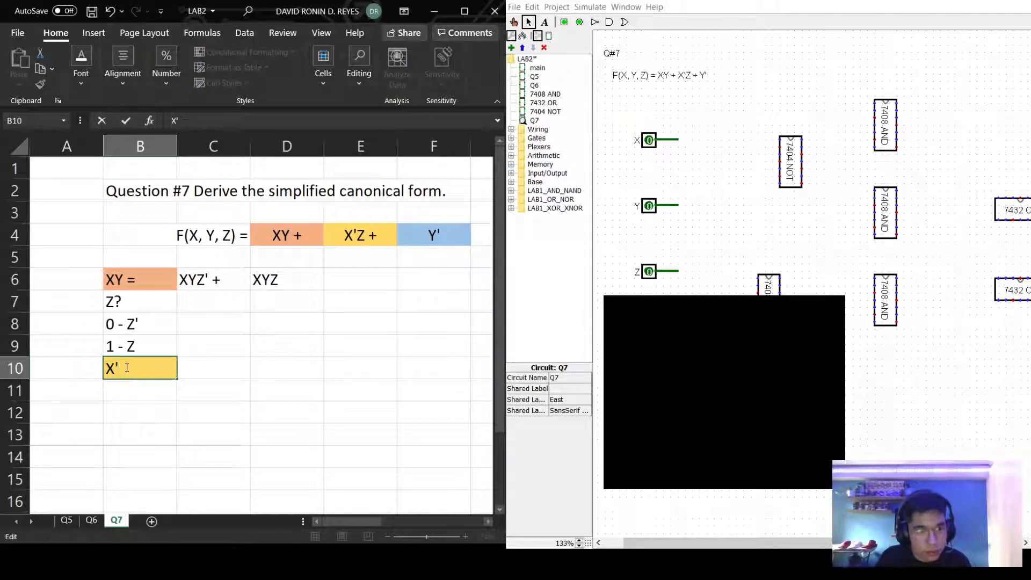
{"action": "type", "text": "Z ="}
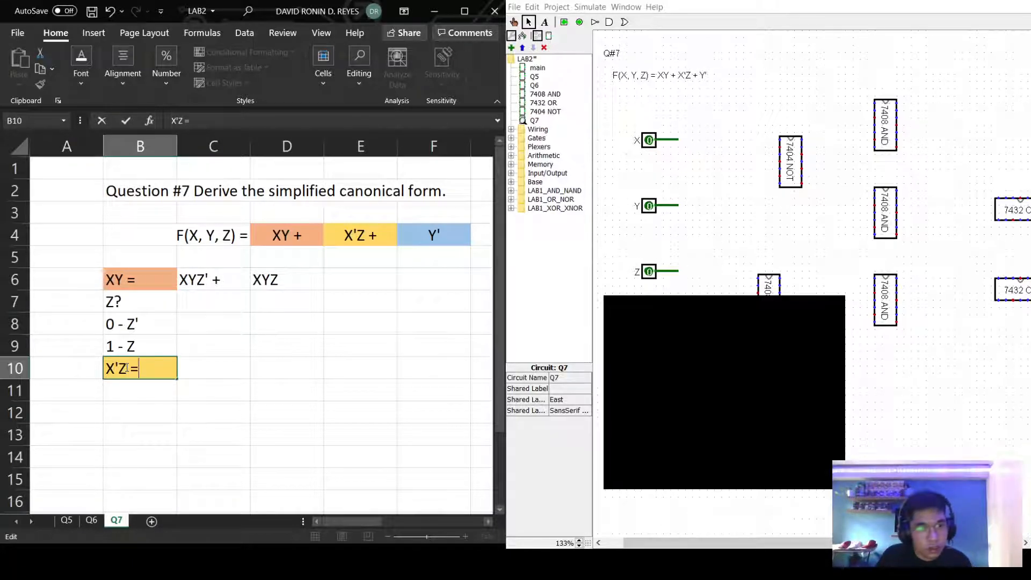
{"action": "left_click", "coordinate": [109, 304]}
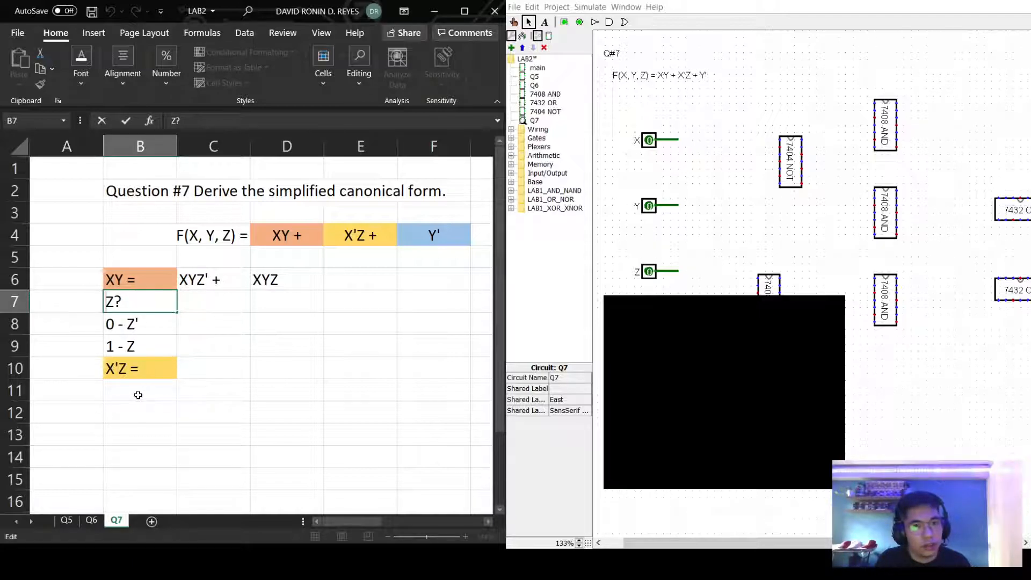
Write the factored form XY(Z' + Z) in C8.
{"action": "left_click", "coordinate": [195, 315]}
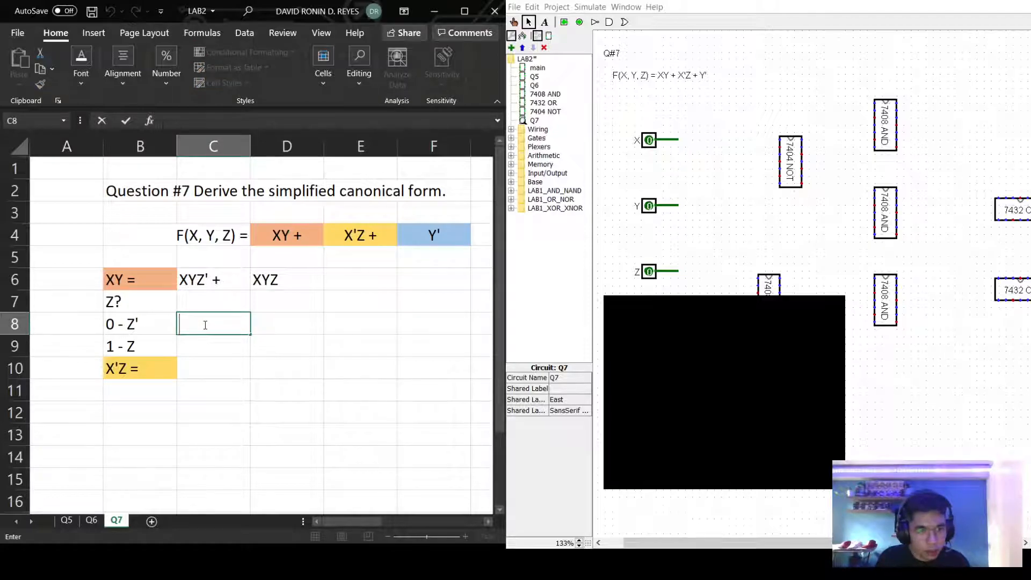
{"action": "type", "text": "X"}
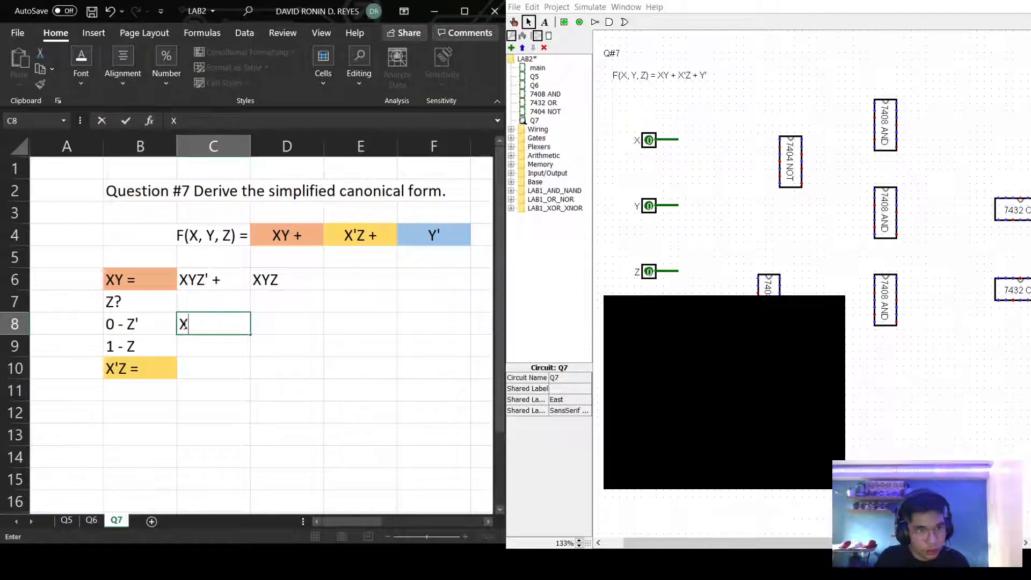
{"action": "type", "text": "Y"}
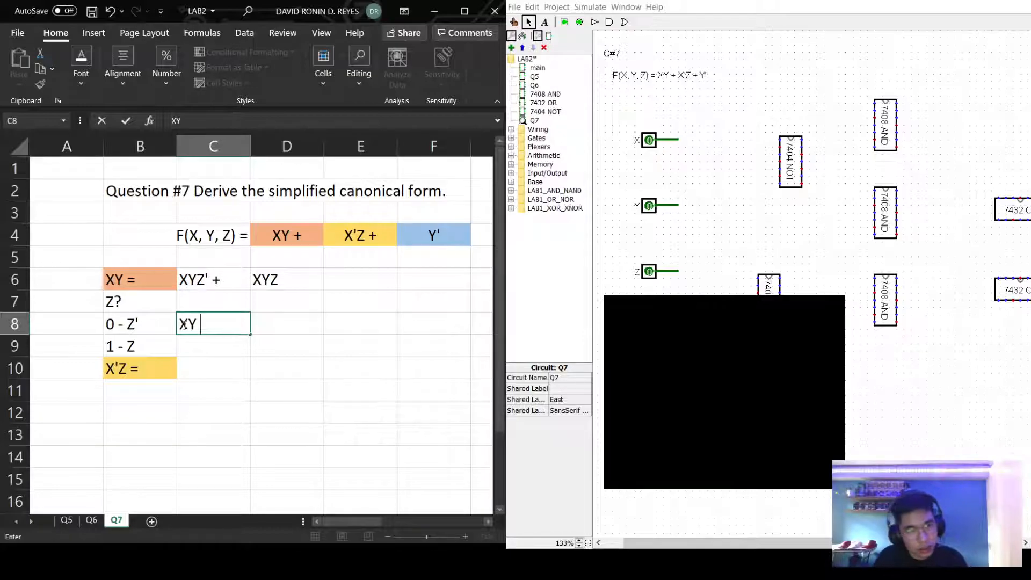
{"action": "type", "text": "(Z' + Z"}
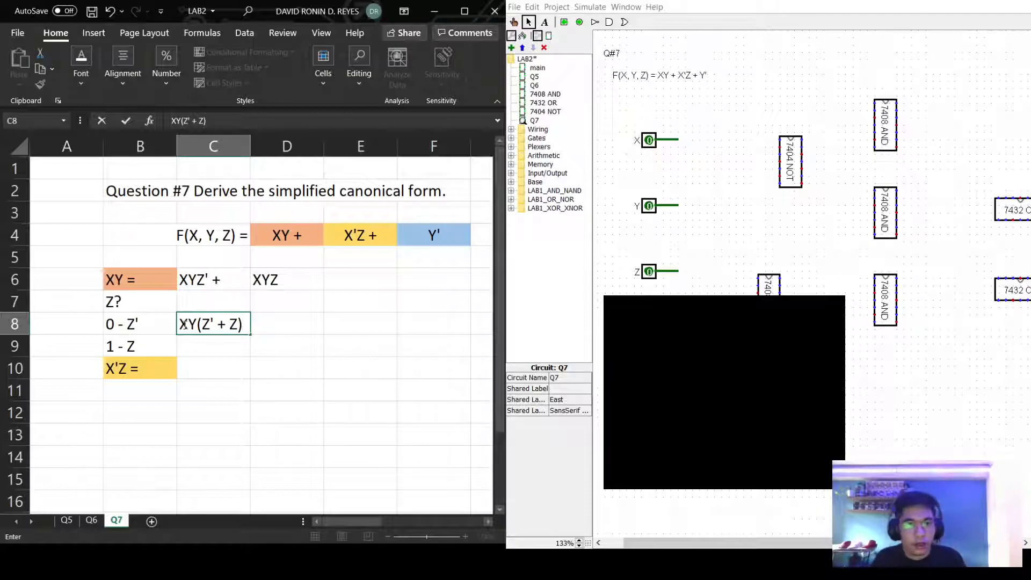
{"action": "left_click", "coordinate": [196, 398]}
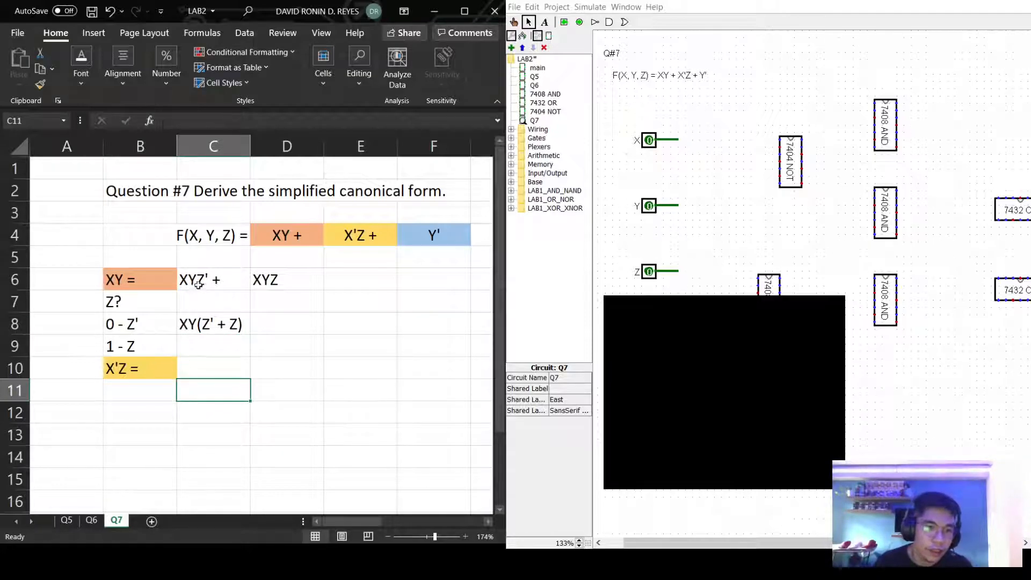
{"action": "left_click", "coordinate": [139, 399]}
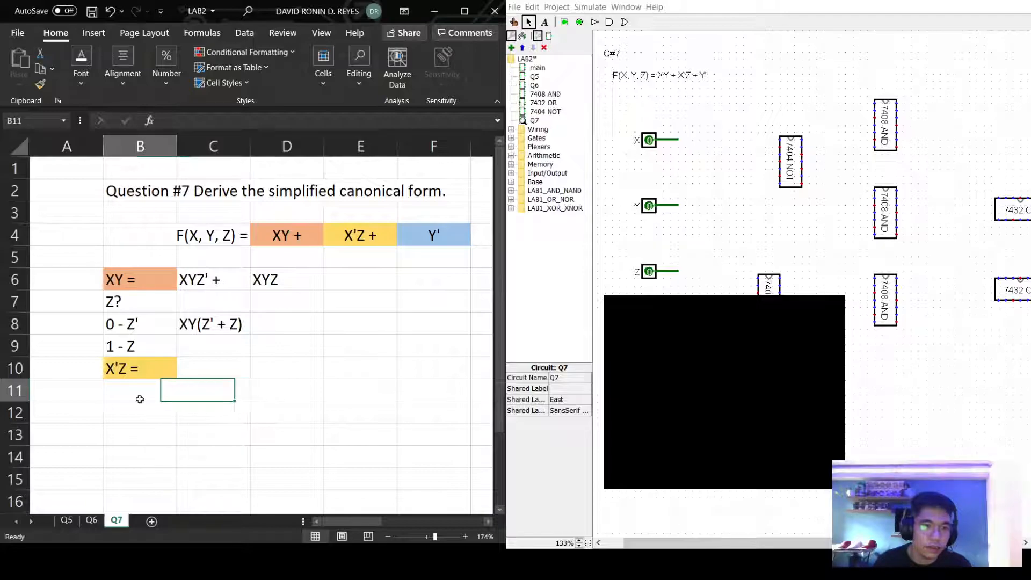
{"action": "key", "text": "BackSpace"}
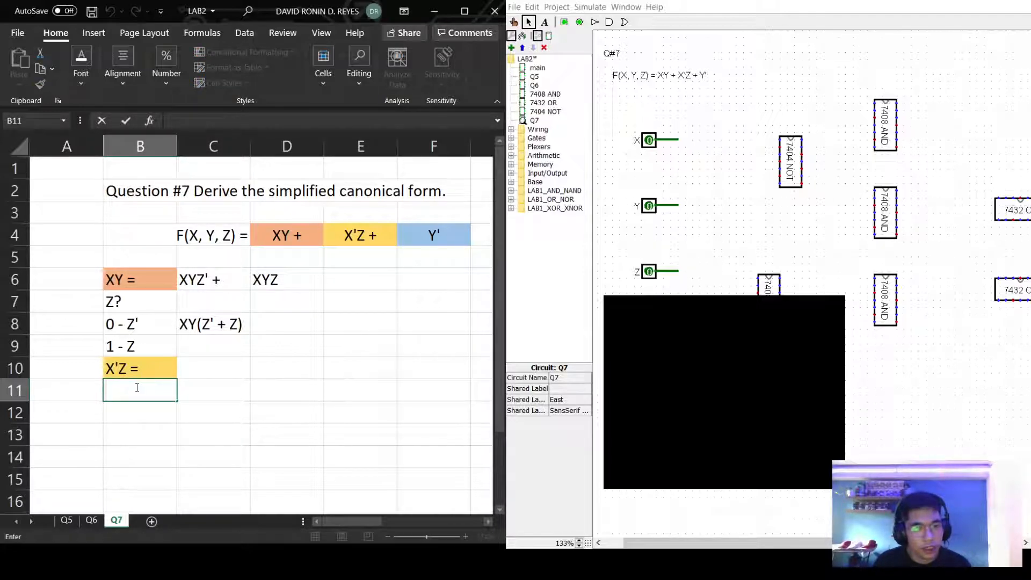
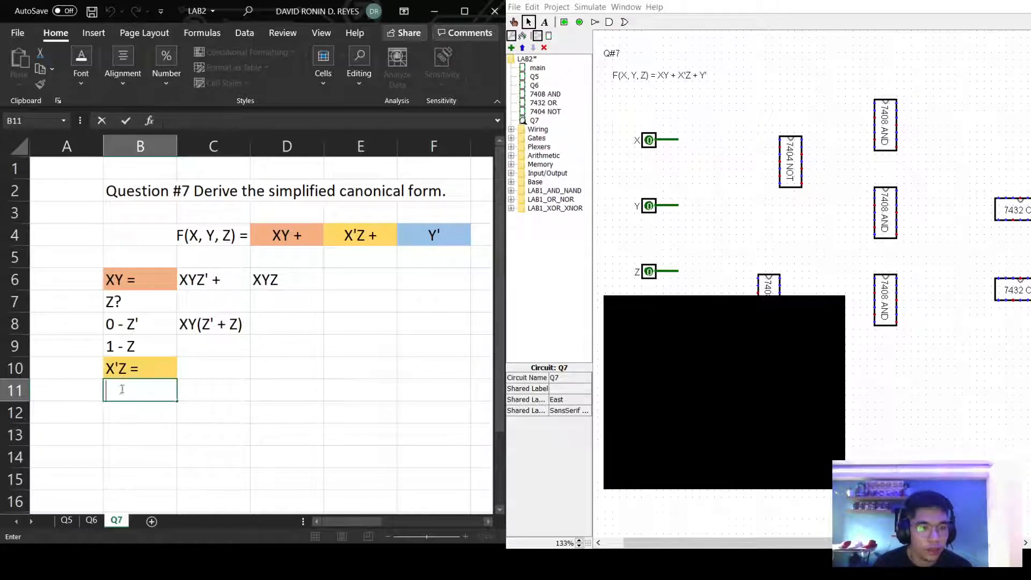
Note Y's cases as Y?, 0 - Y' and 1- Y in B11:B13.
{"action": "type", "text": "Y?"}
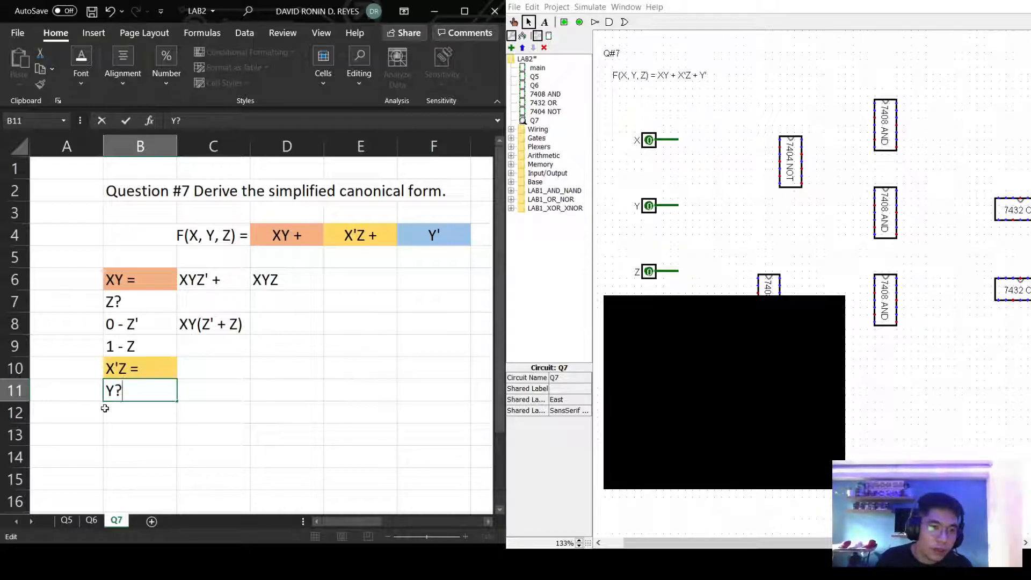
{"action": "double_click", "coordinate": [109, 417]}
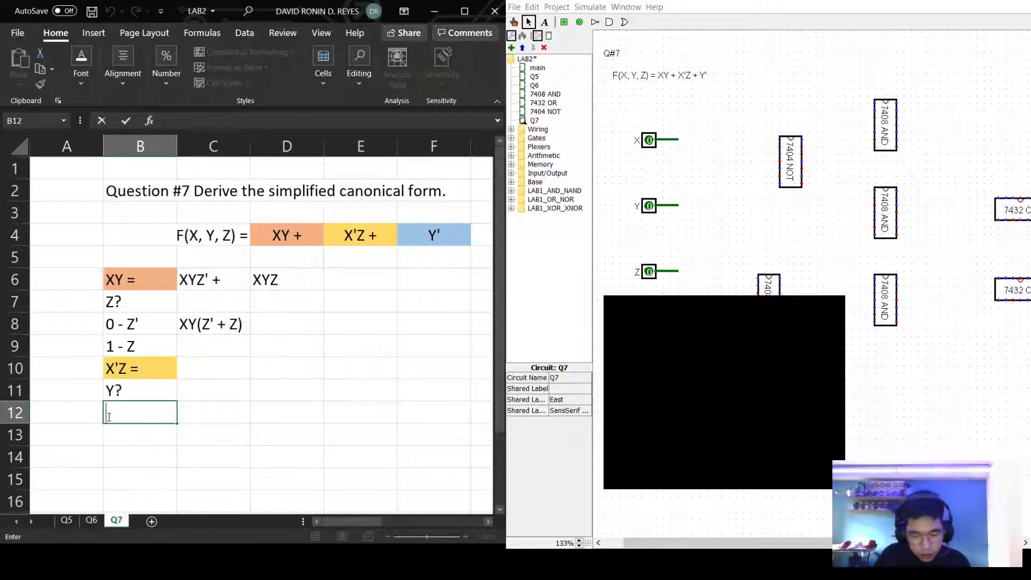
{"action": "type", "text": ")"}
{"action": "key", "text": "BackSpace"}
{"action": "type", "text": "0 - Y'"}
{"action": "left_click", "coordinate": [114, 437]}
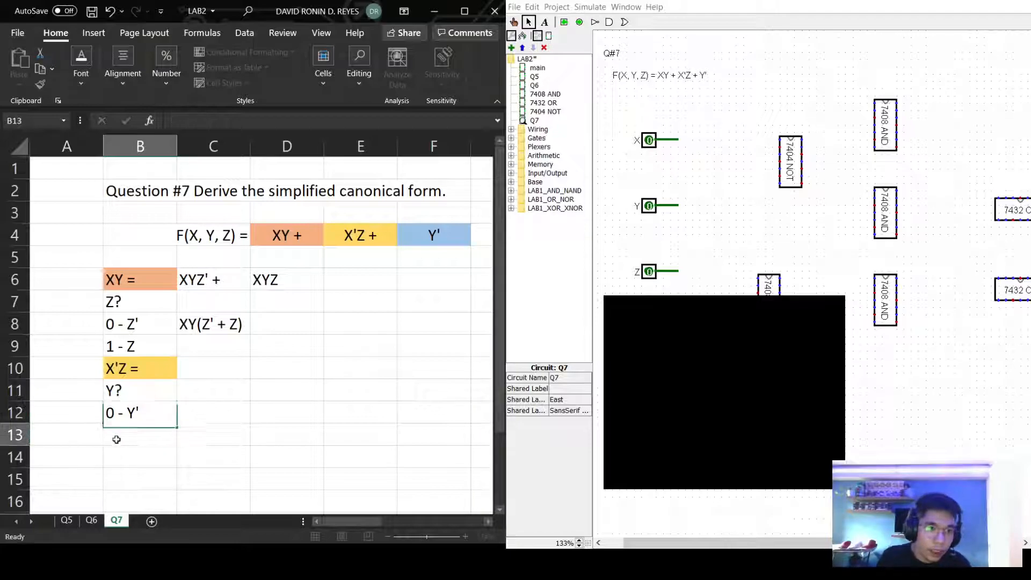
{"action": "type", "text": "1 -Y"}
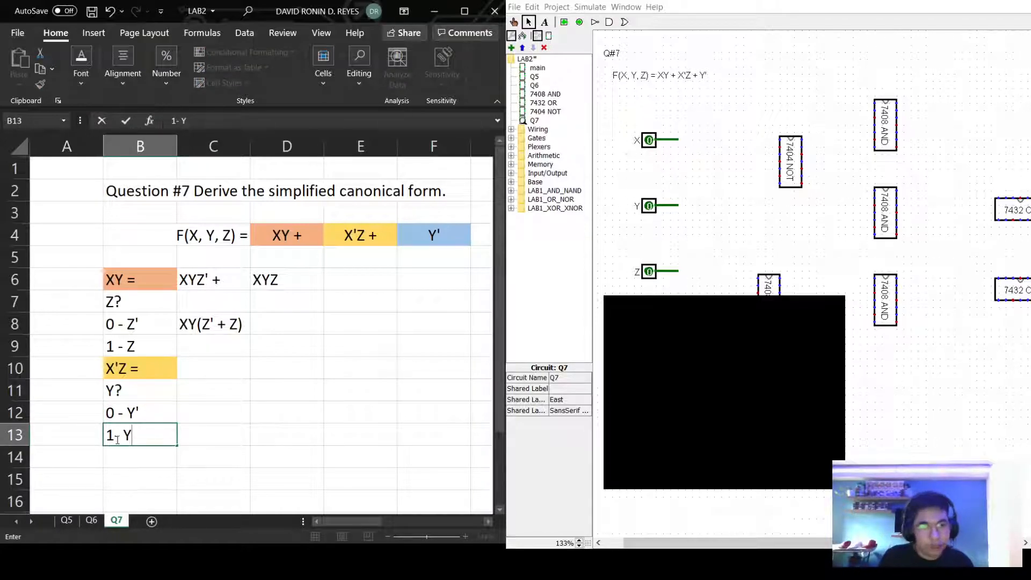
{"action": "left_click", "coordinate": [224, 389]}
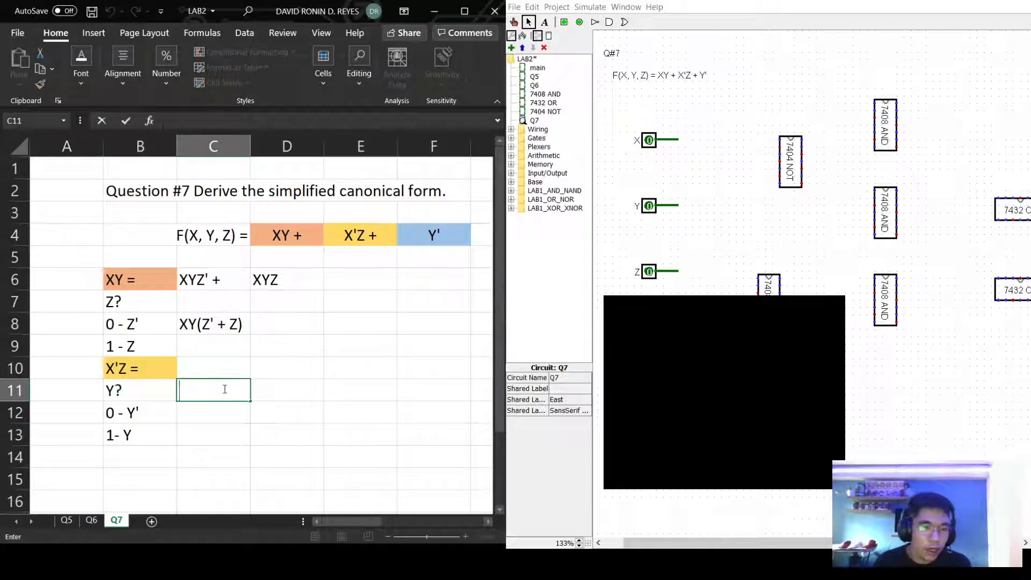
Write the factored form X'Z(Y' + Y) in C12.
{"action": "left_click", "coordinate": [216, 418]}
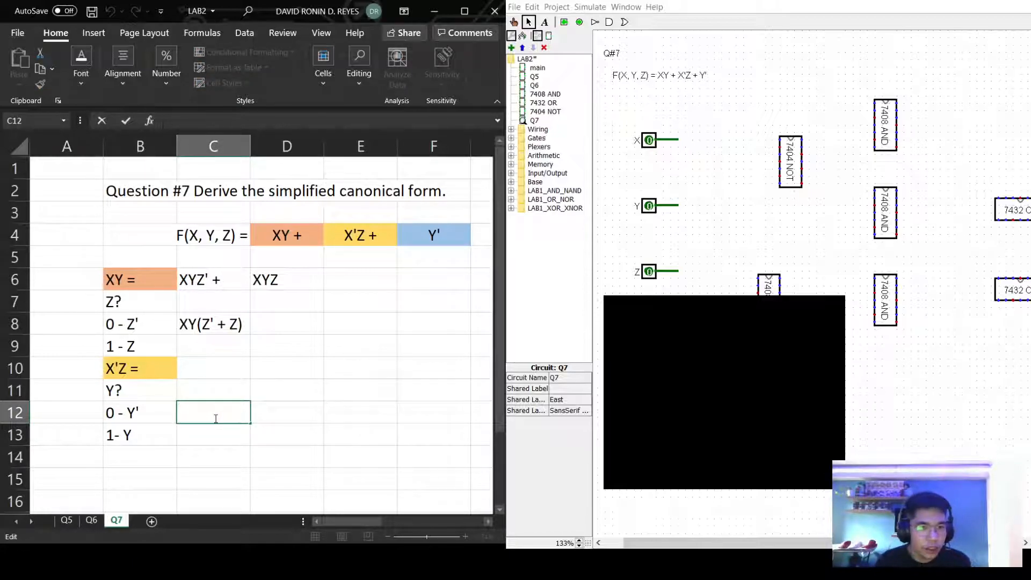
{"action": "type", "text": "X"}
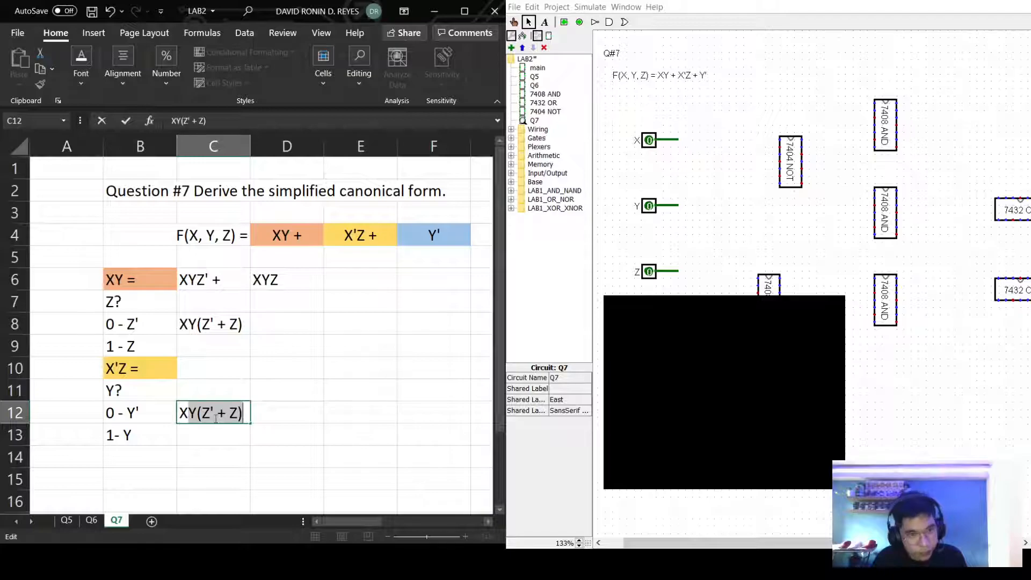
{"action": "type", "text": "'Z"}
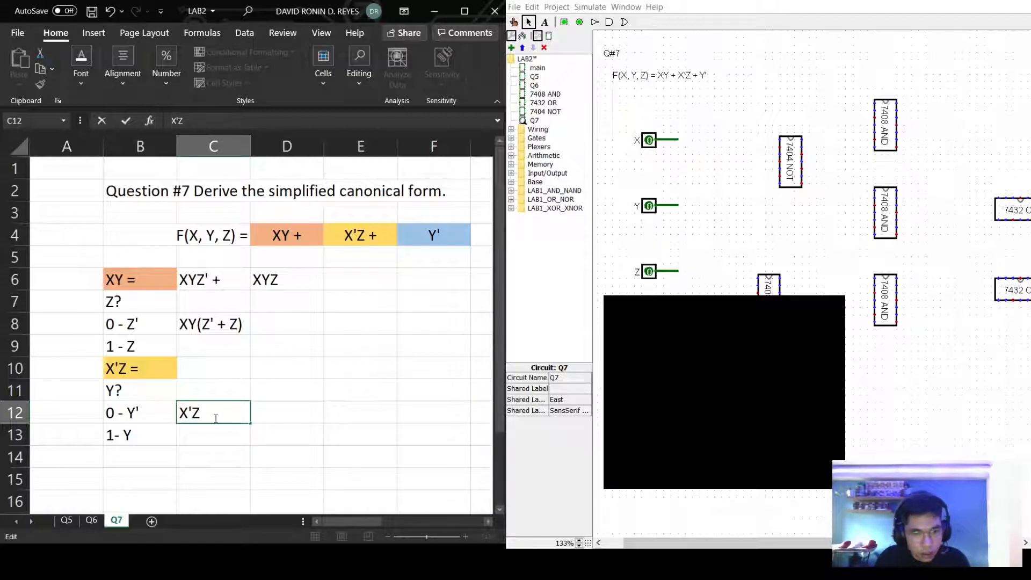
{"action": "type", "text": "(Y'+Z"}
{"action": "key", "text": "BackSpace"}
{"action": "type", "text": "Y)"}
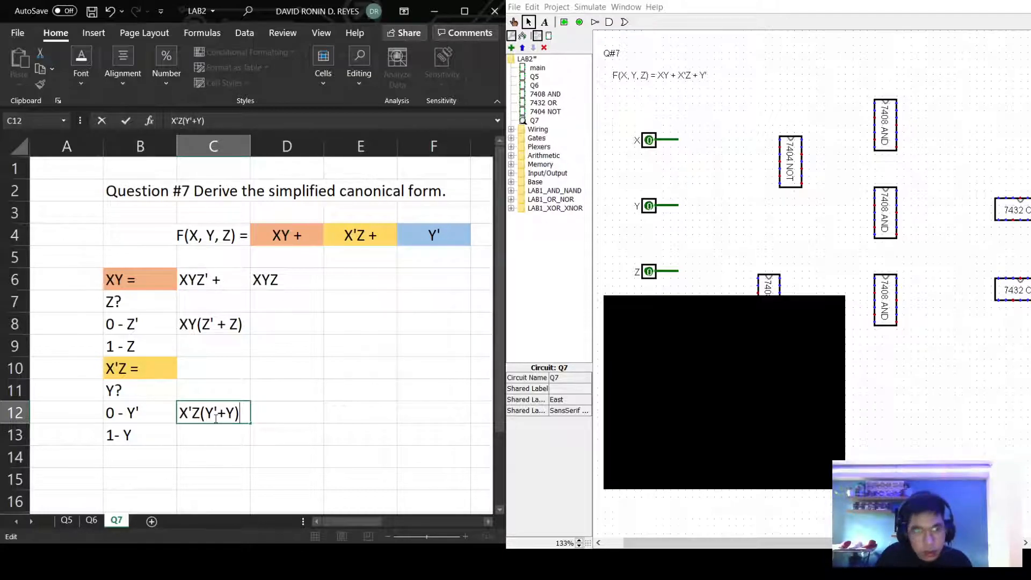
{"action": "key", "text": "Left"}
{"action": "key", "text": "Left"}
{"action": "key", "text": "Left"}
{"action": "key", "text": "Left"}
{"action": "key", "text": "Left"}
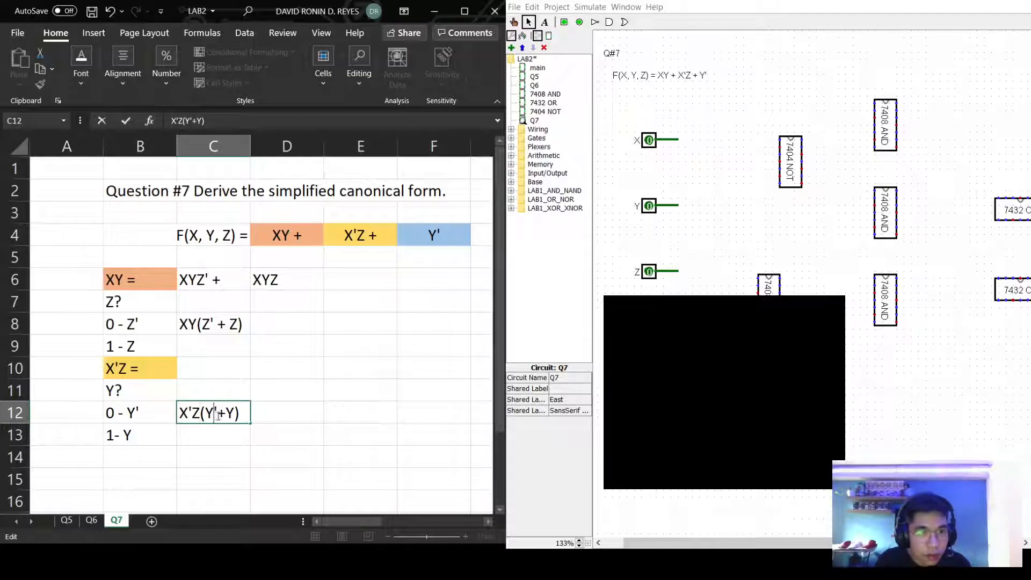
{"action": "key", "text": "Right"}
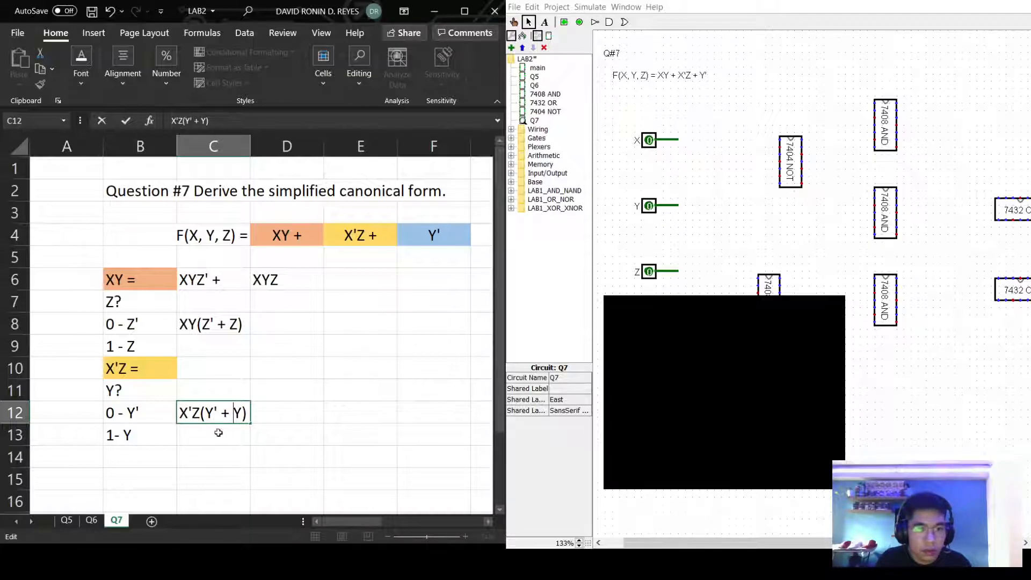
{"action": "left_click", "coordinate": [218, 433]}
Write the expanded sum X'ZY' + X'ZY in C13.
{"action": "double_click", "coordinate": [218, 432]}
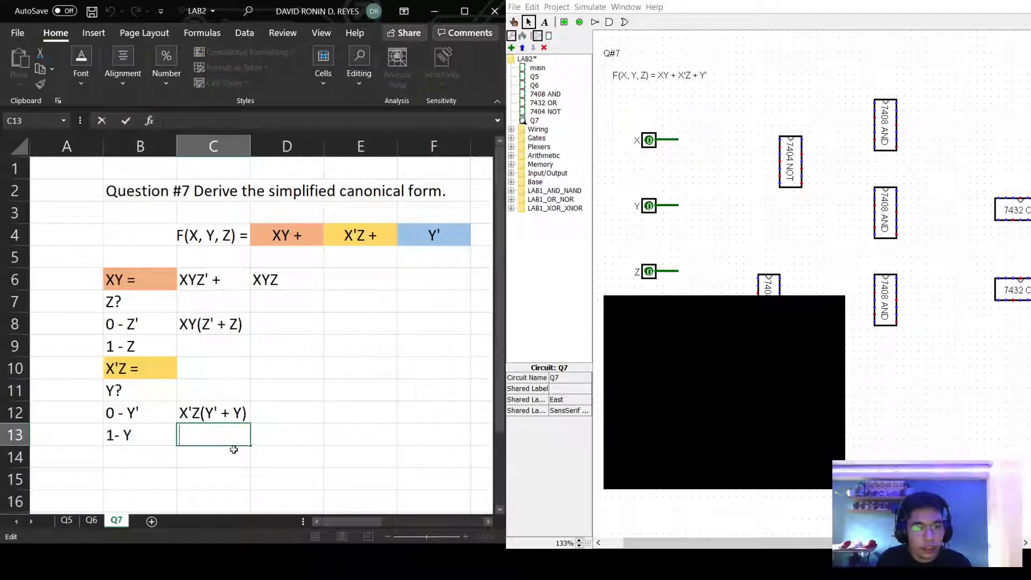
{"action": "type", "text": "X'z"}
{"action": "key", "text": "BackSpace"}
{"action": "key", "text": "BackSpace"}
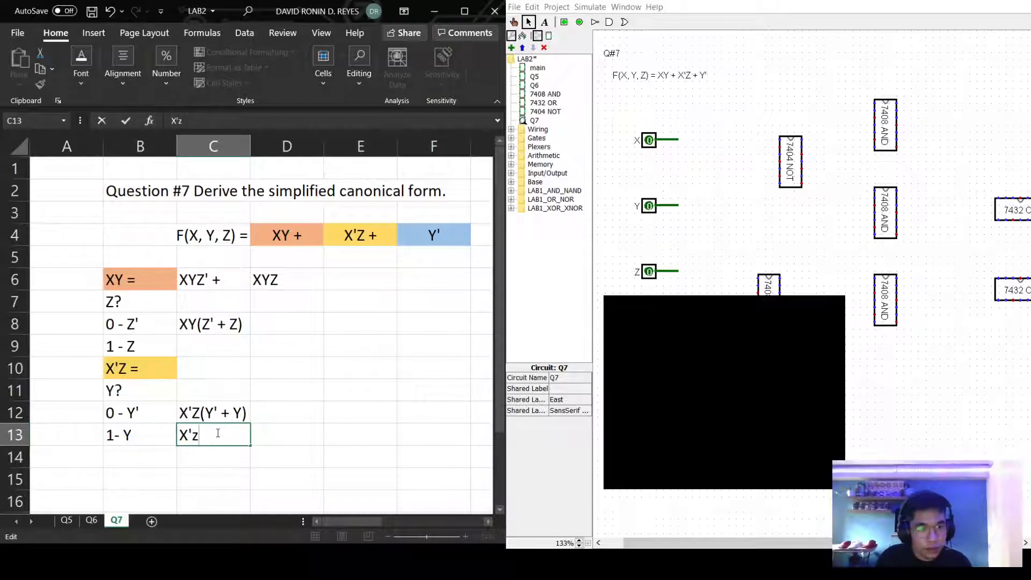
{"action": "type", "text": "Z"}
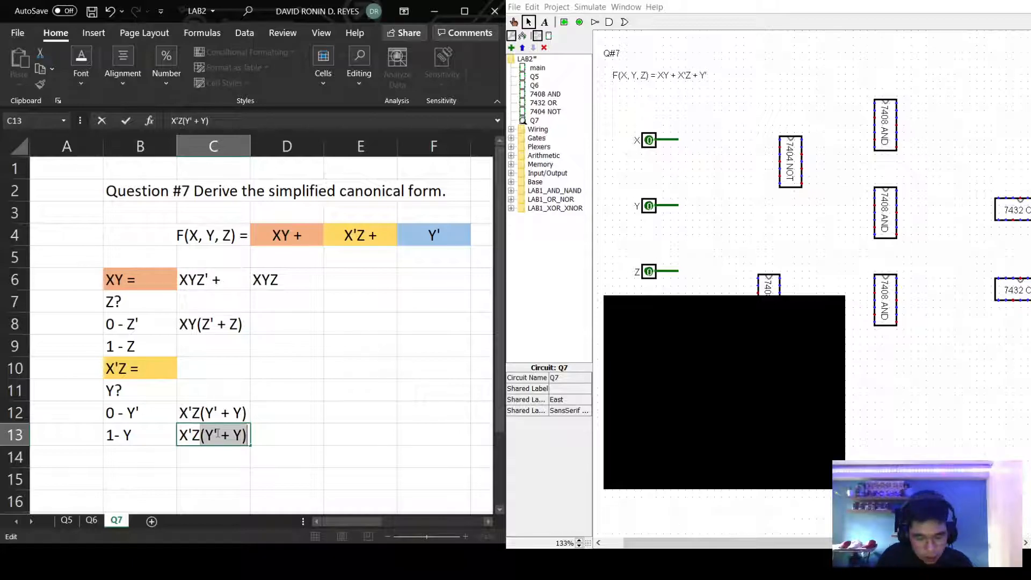
{"action": "type", "text": "Y"}
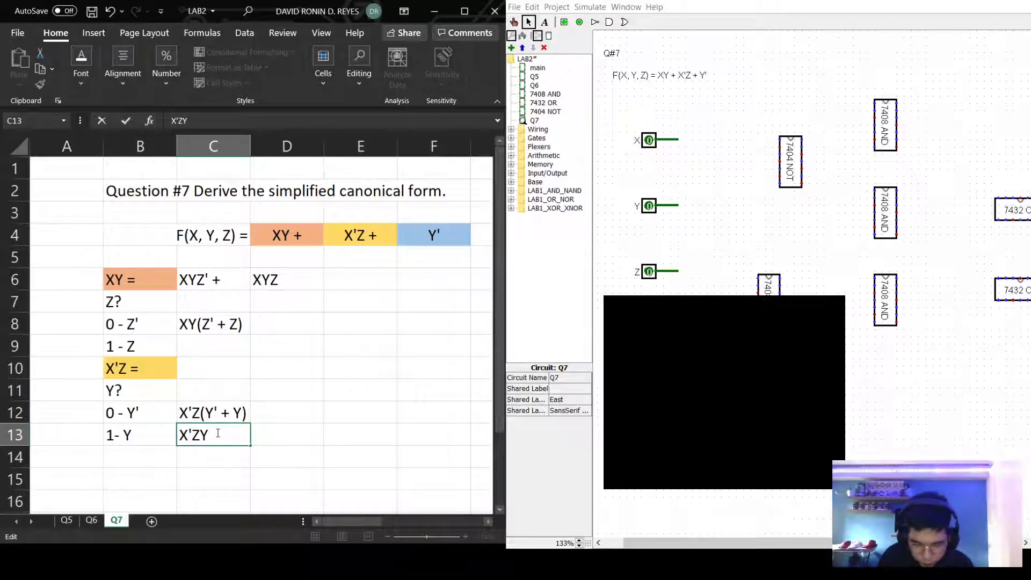
{"action": "type", "text": "'"}
{"action": "type", "text": " + "}
{"action": "type", "text": "Z"}
{"action": "key", "text": "BackSpace"}
{"action": "type", "text": "X'ZY"}
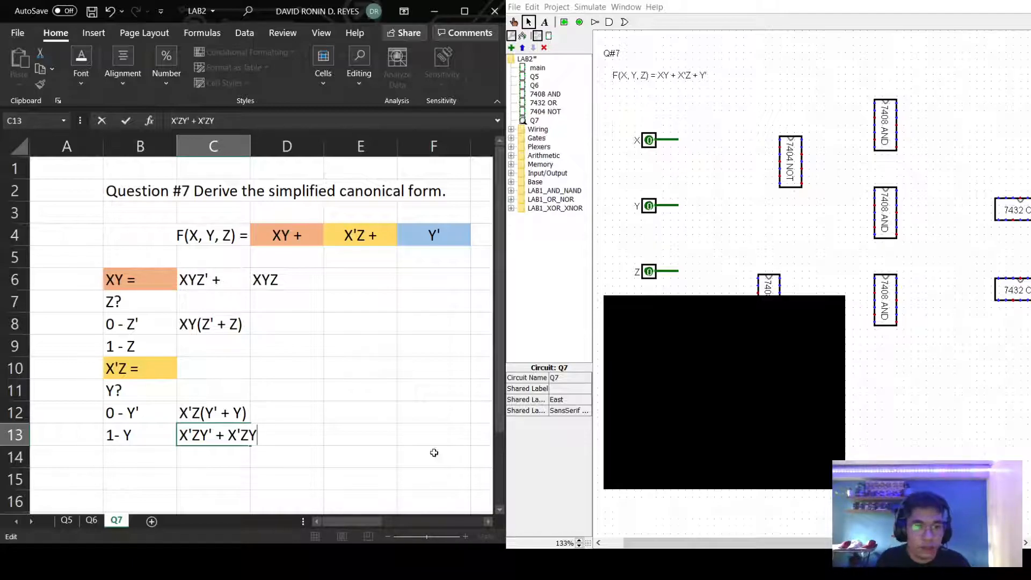
{"action": "left_click", "coordinate": [344, 454]}
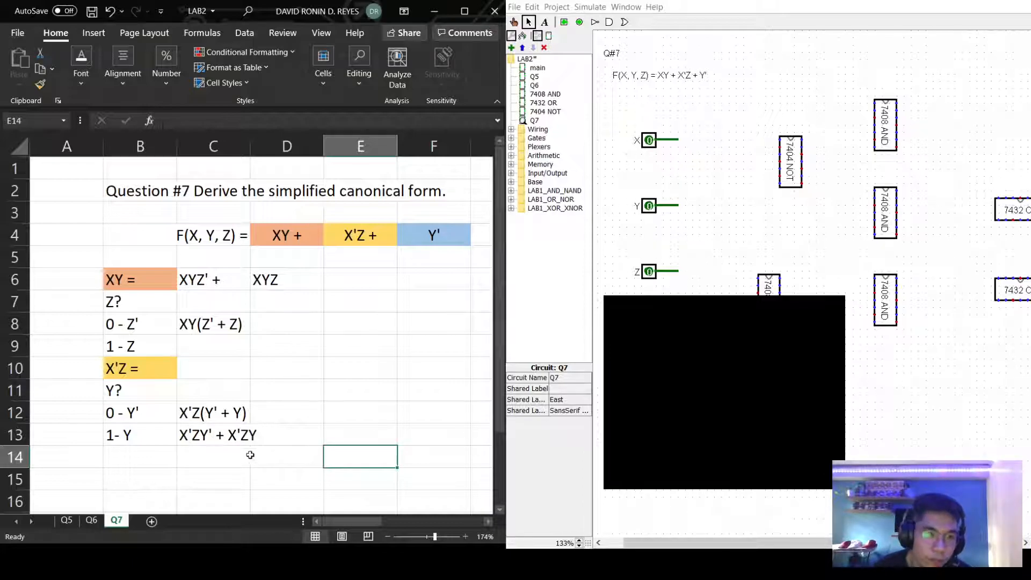
Enter X'Y'Z + in C10 and X'YZ in D10.
{"action": "double_click", "coordinate": [212, 369]}
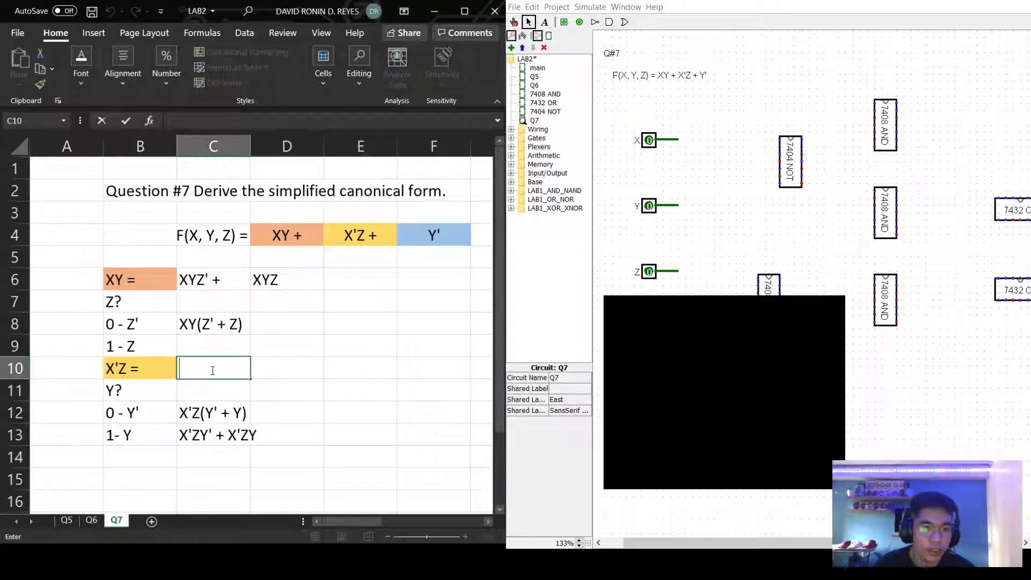
{"action": "type", "text": "X'Y"}
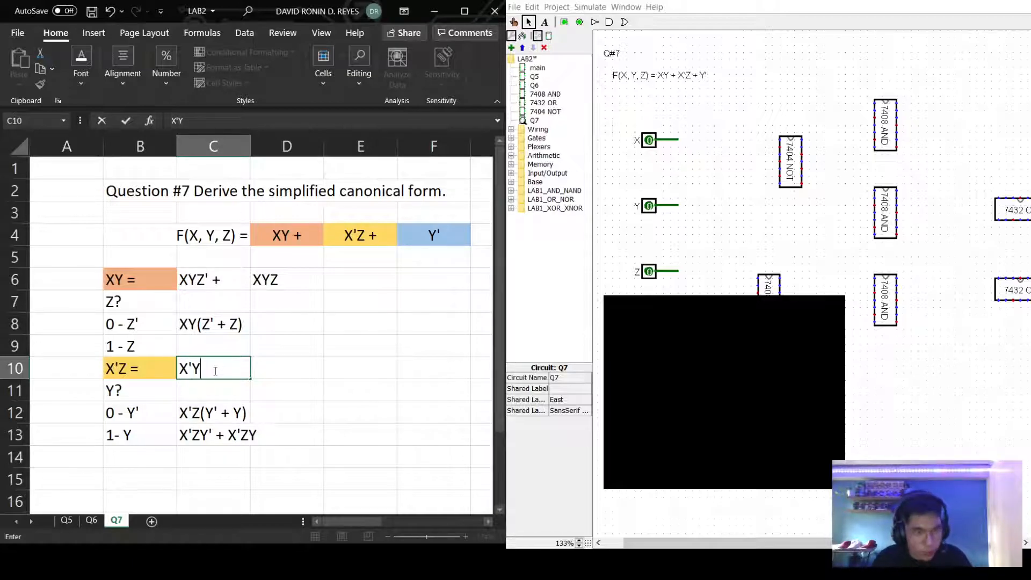
{"action": "type", "text": "'Z"}
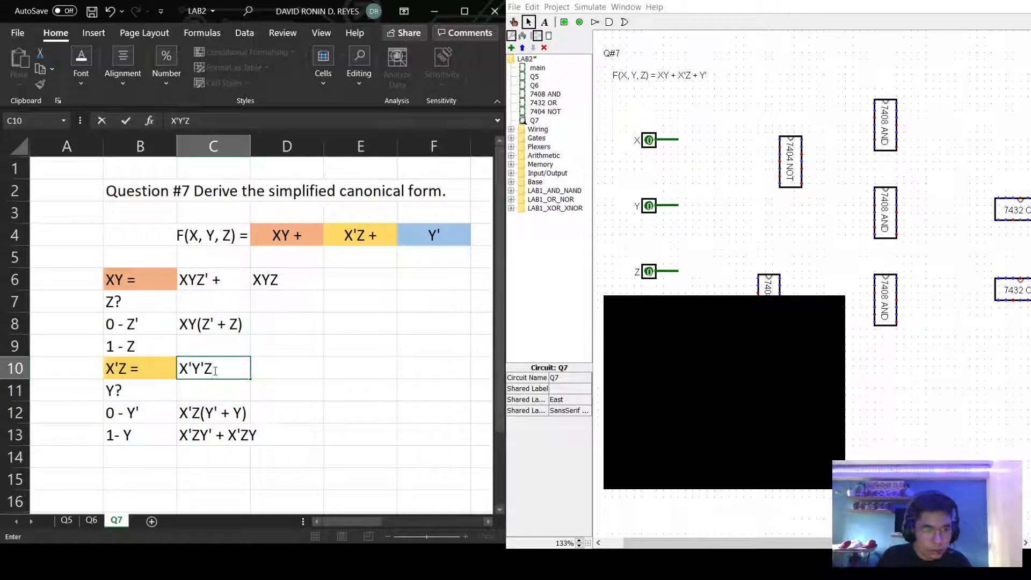
{"action": "type", "text": " +"}
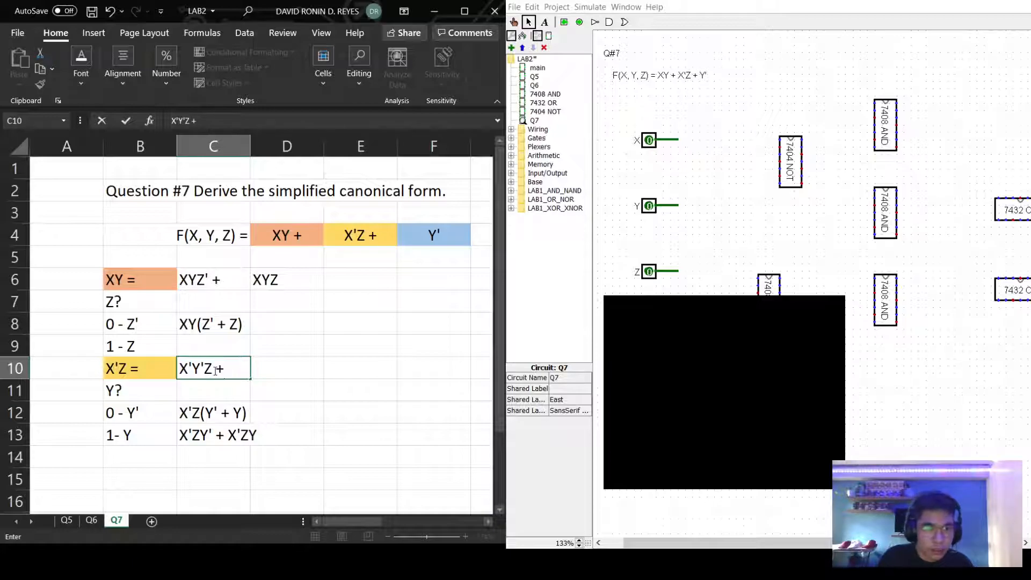
{"action": "left_click", "coordinate": [276, 365]}
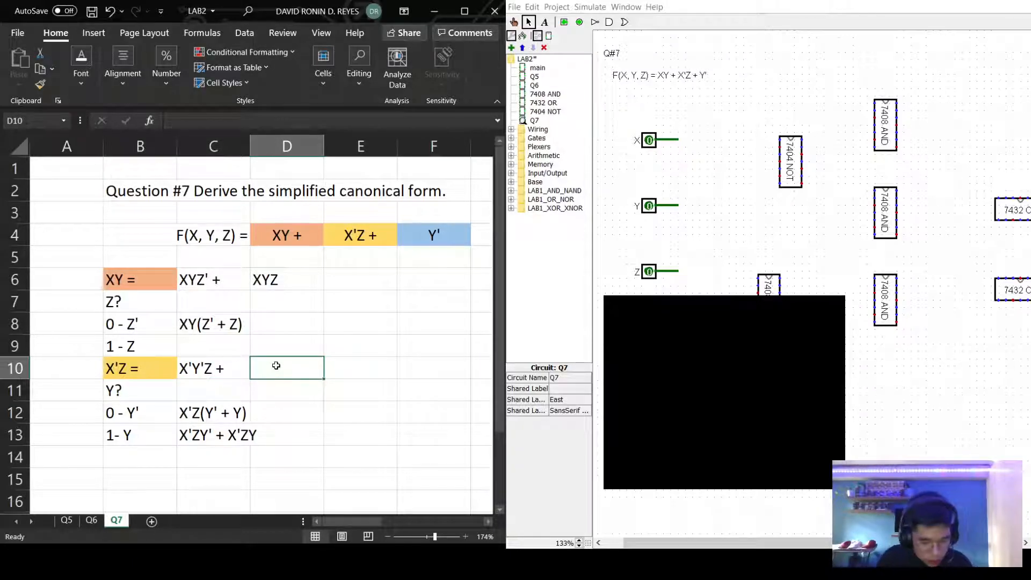
{"action": "type", "text": "X'YZ"}
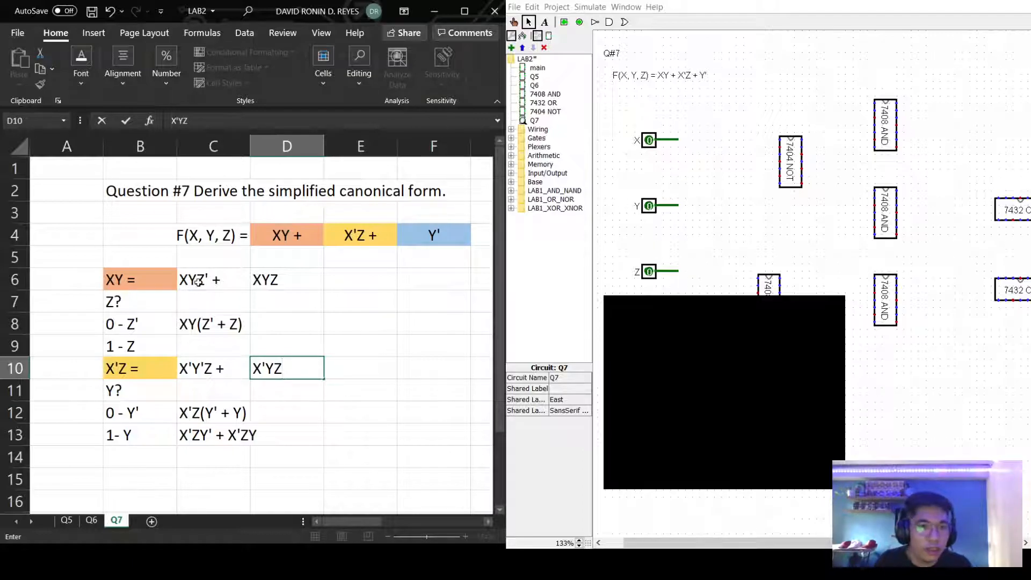
Fill C6:D6 orange and C10:D10 yellow to match their term labels.
{"action": "left_click_drag", "start_coordinate": [196, 279], "coordinate": [290, 282]}
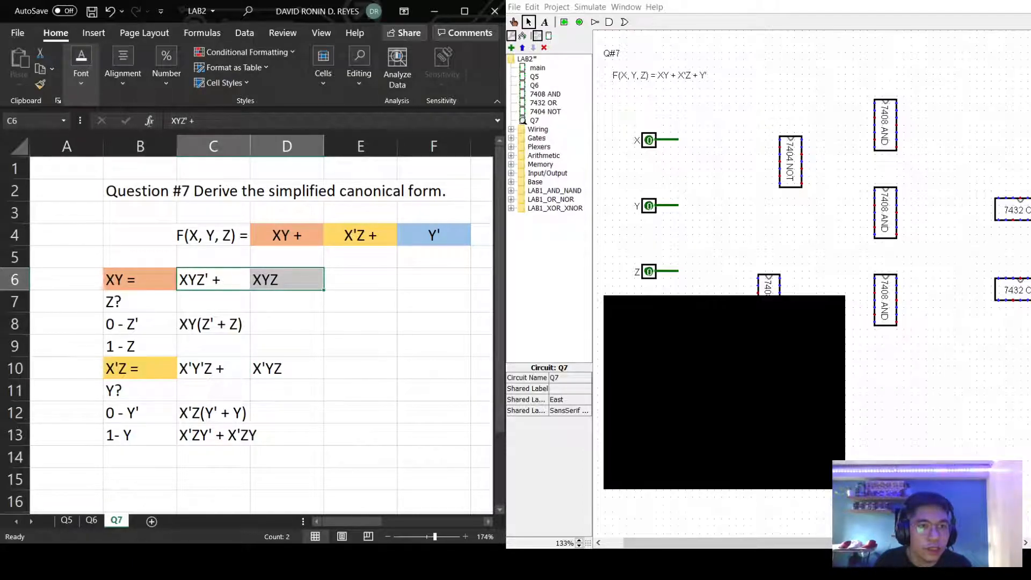
{"action": "key", "text": "F4"}
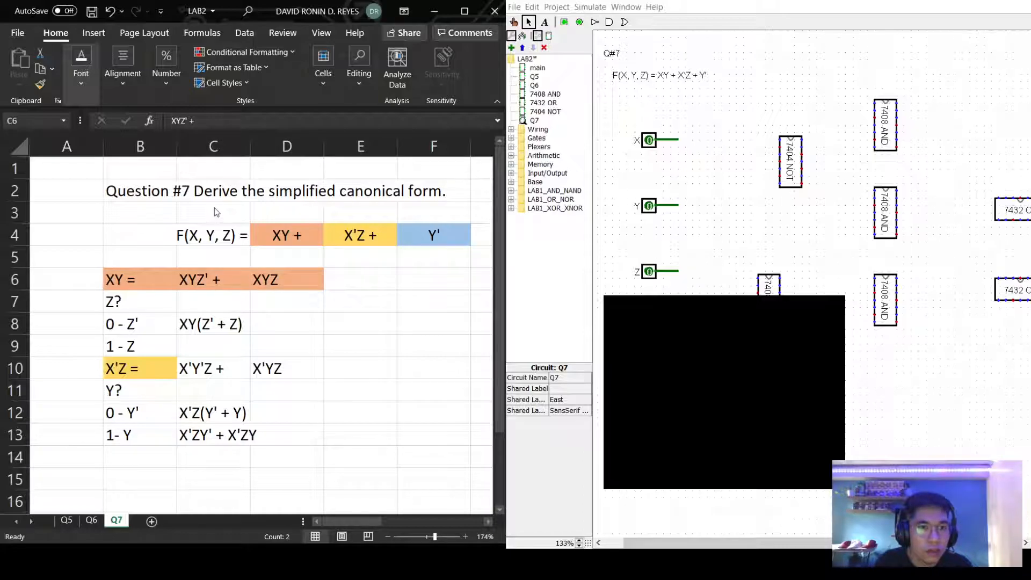
{"action": "left_click", "coordinate": [223, 373]}
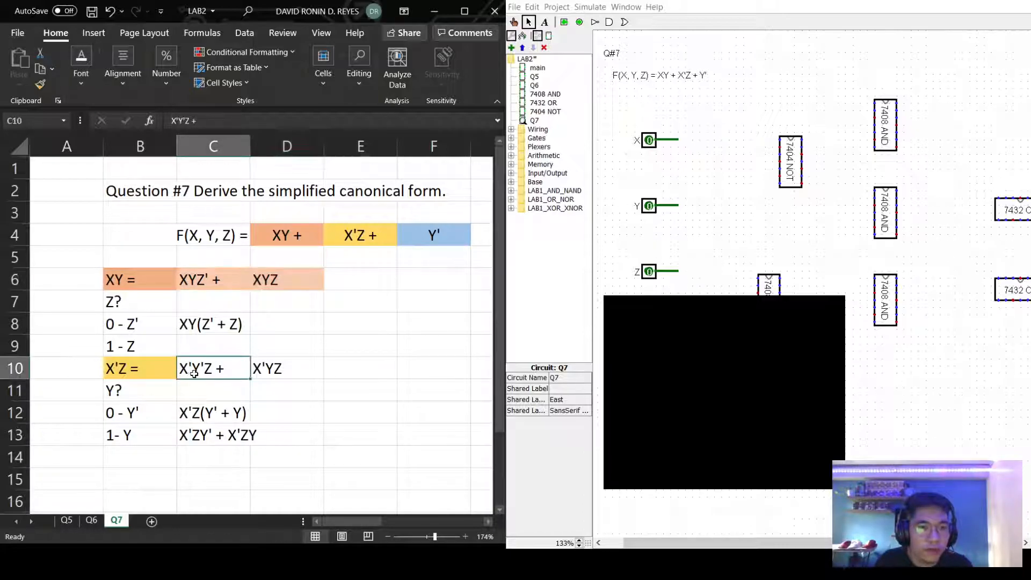
{"action": "left_click_drag", "start_coordinate": [241, 374], "coordinate": [296, 369]}
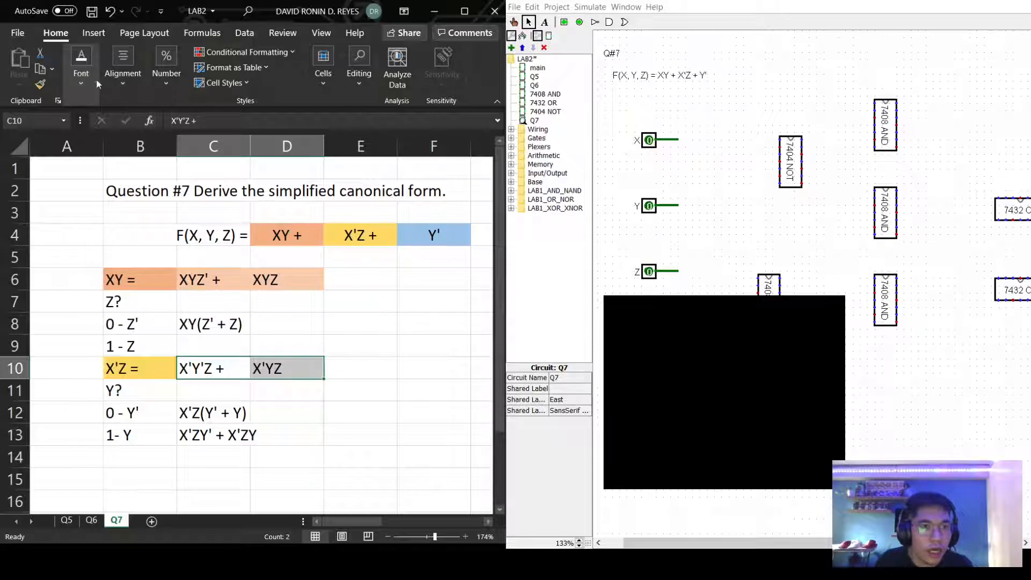
{"action": "key", "text": "F4"}
{"action": "left_click", "coordinate": [391, 435]}
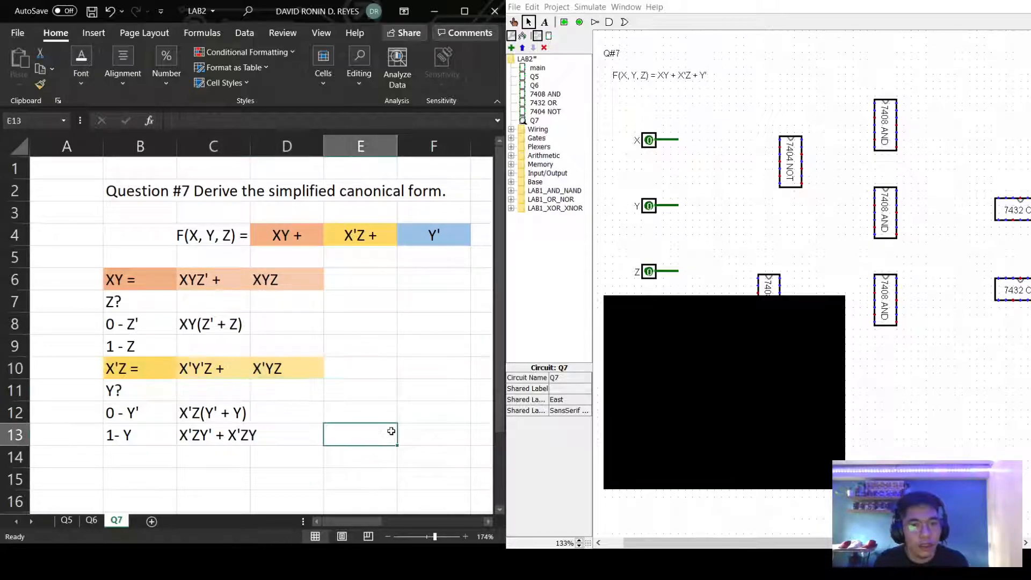
{"action": "scroll", "coordinate": [281, 440], "scroll_direction": "down", "scroll_amount": 1}
Label B14 Y' = and shade it blue.
{"action": "left_click", "coordinate": [143, 392]}
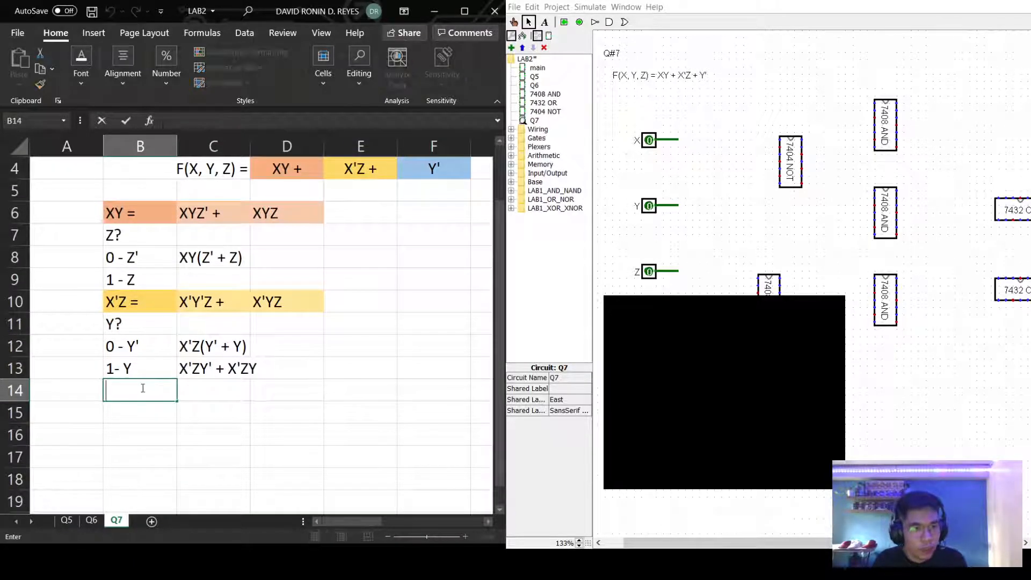
{"action": "type", "text": "Y'"}
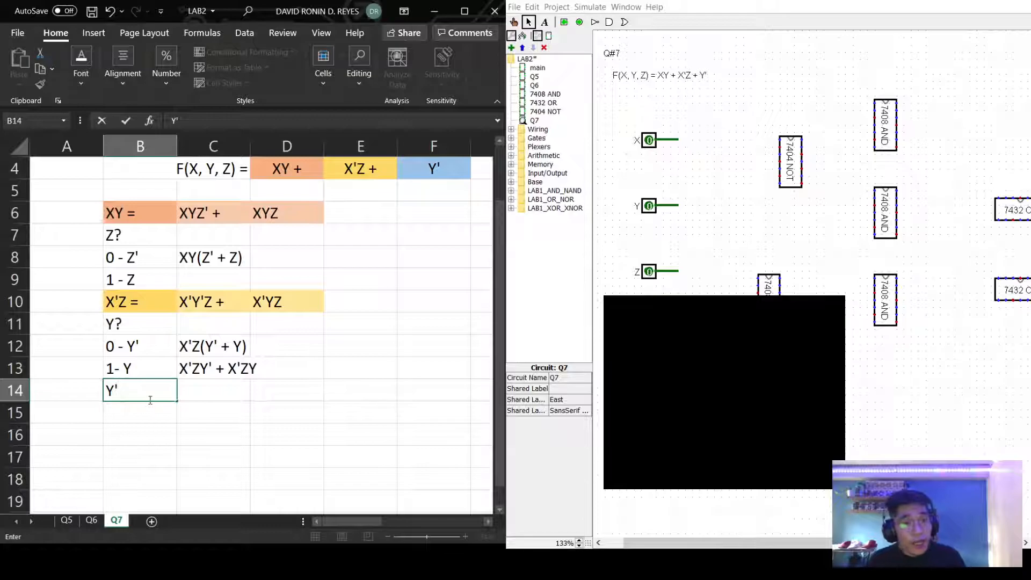
{"action": "type", "text": "="}
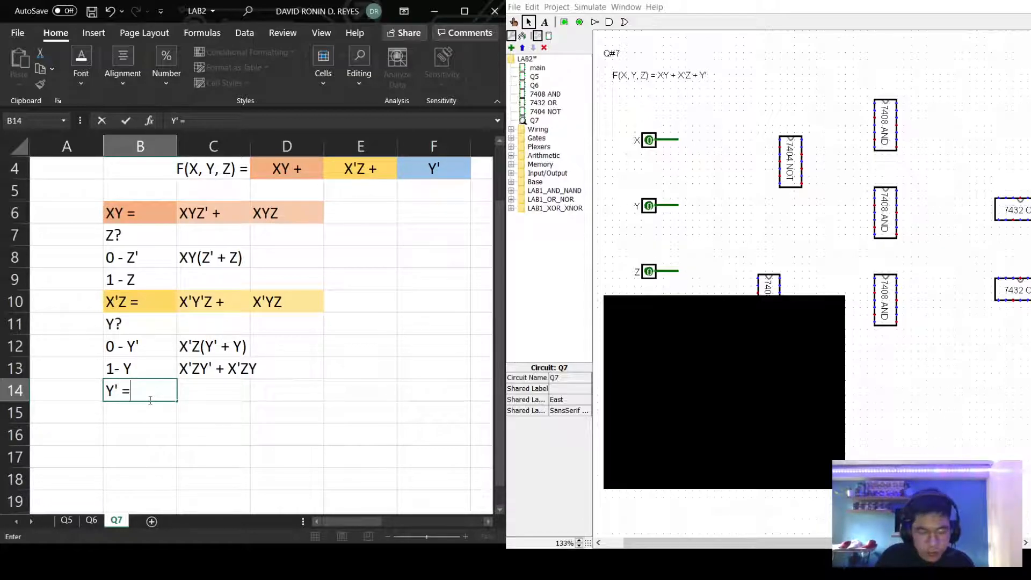
{"action": "key", "text": "Return"}
{"action": "key", "text": "Tab"}
{"action": "key", "text": "Tab"}
{"action": "left_click", "coordinate": [161, 396]}
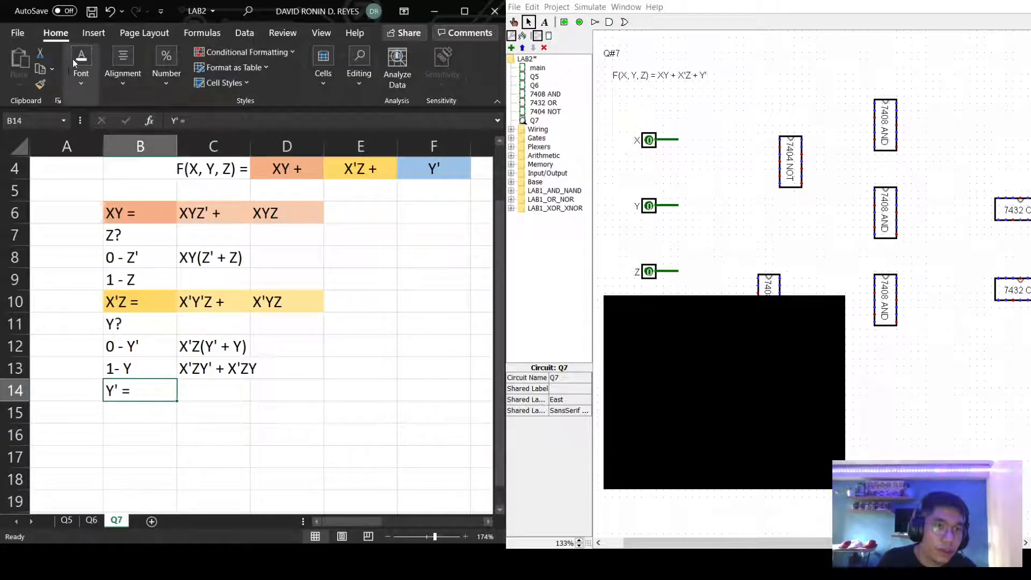
{"action": "key", "text": "F4"}
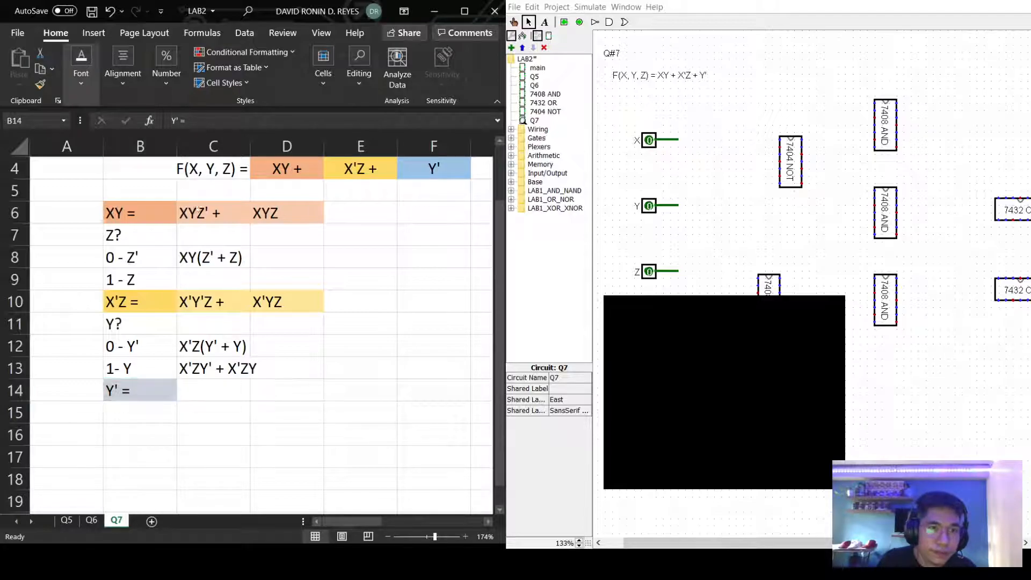
Enter the headings X? in B15 and Z? in D15.
{"action": "left_click", "coordinate": [218, 392]}
{"action": "left_click", "coordinate": [161, 413]}
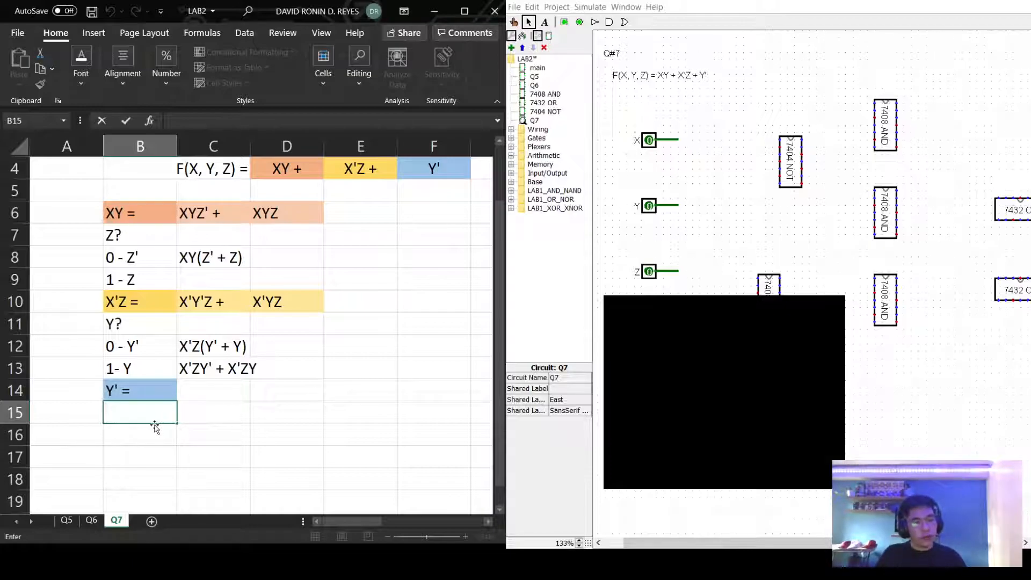
{"action": "type", "text": "X?"}
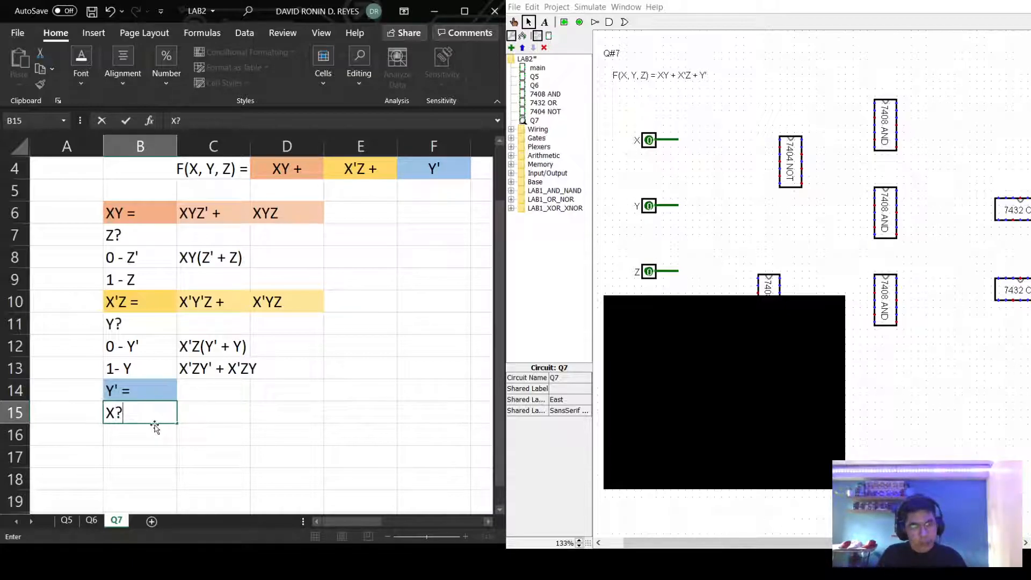
{"action": "left_click", "coordinate": [187, 418]}
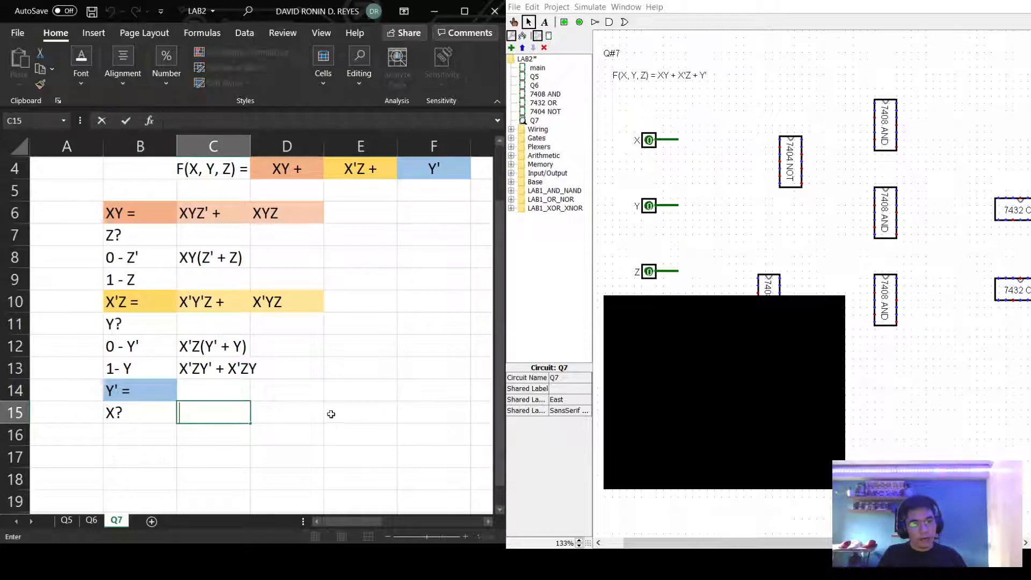
{"action": "left_click", "coordinate": [296, 418]}
{"action": "double_click", "coordinate": [296, 417]}
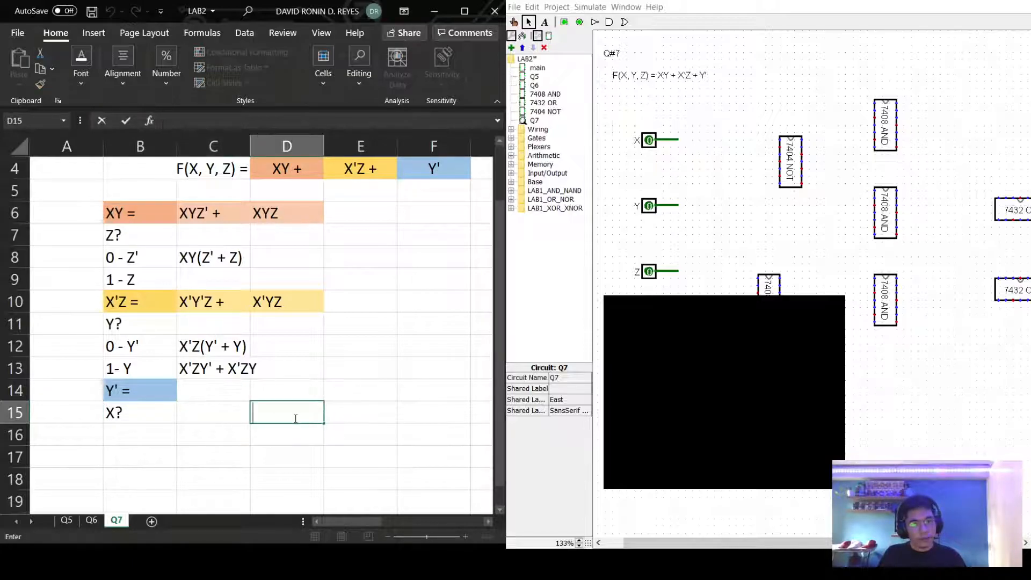
{"action": "left_click", "coordinate": [339, 416]}
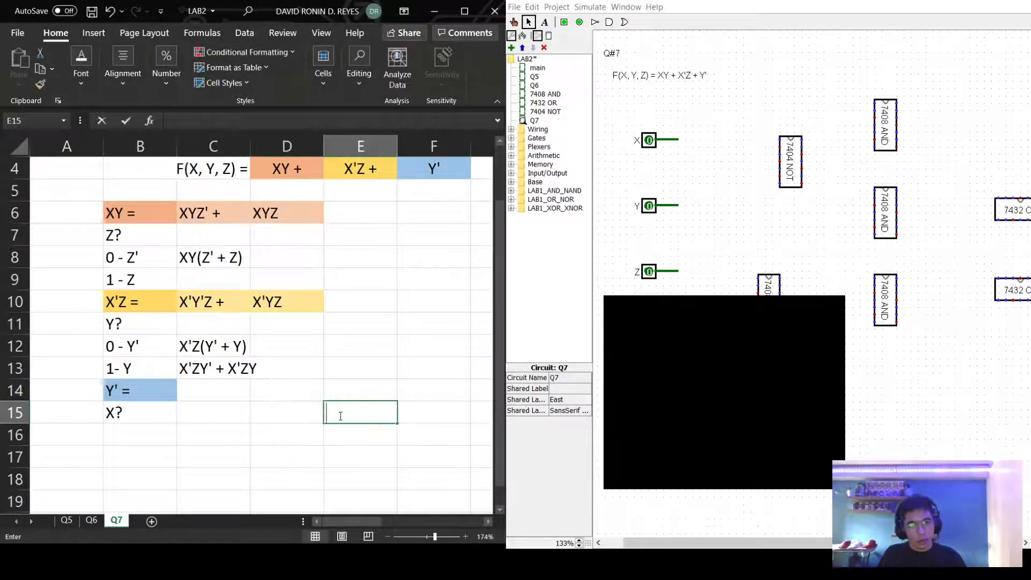
{"action": "double_click", "coordinate": [298, 417]}
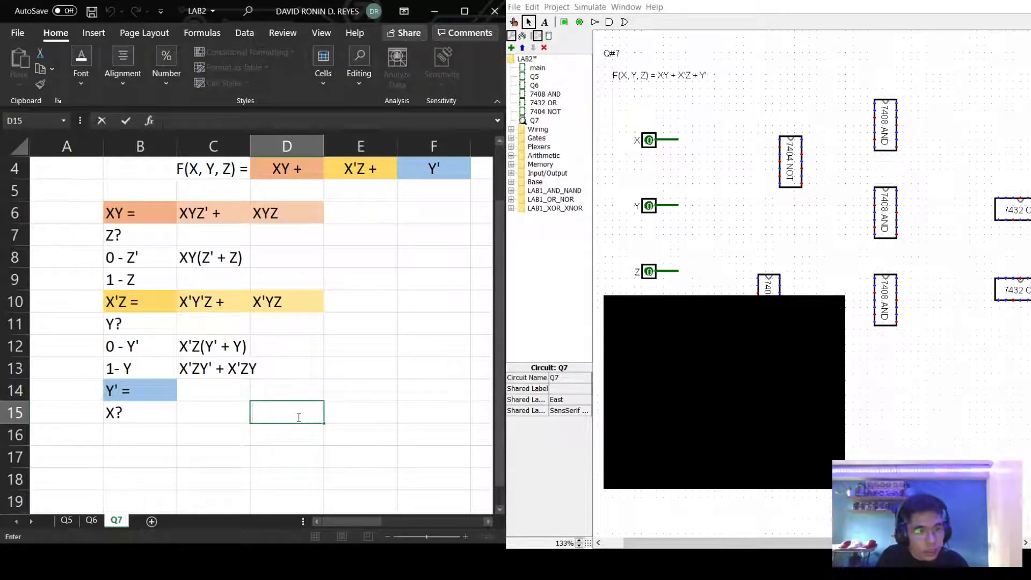
{"action": "type", "text": "Z"}
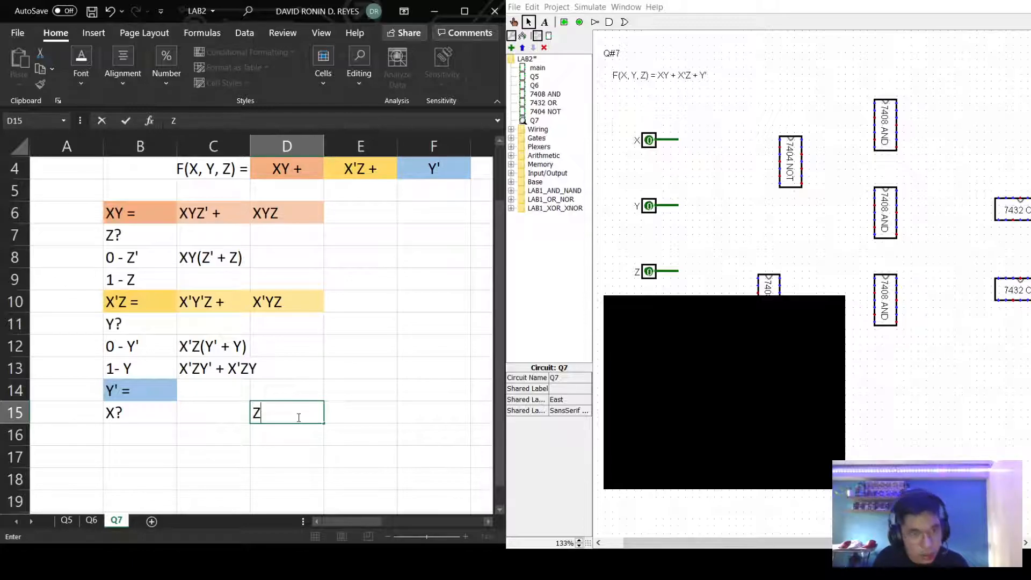
{"action": "type", "text": "?"}
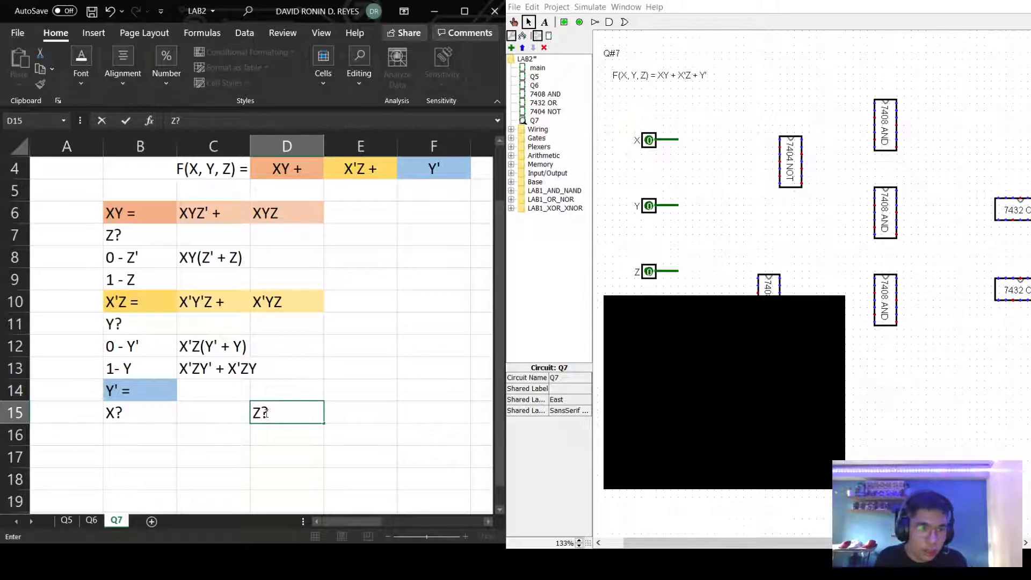
List X's cases 0 - X' and 1 - X in B16:B17.
{"action": "double_click", "coordinate": [145, 434]}
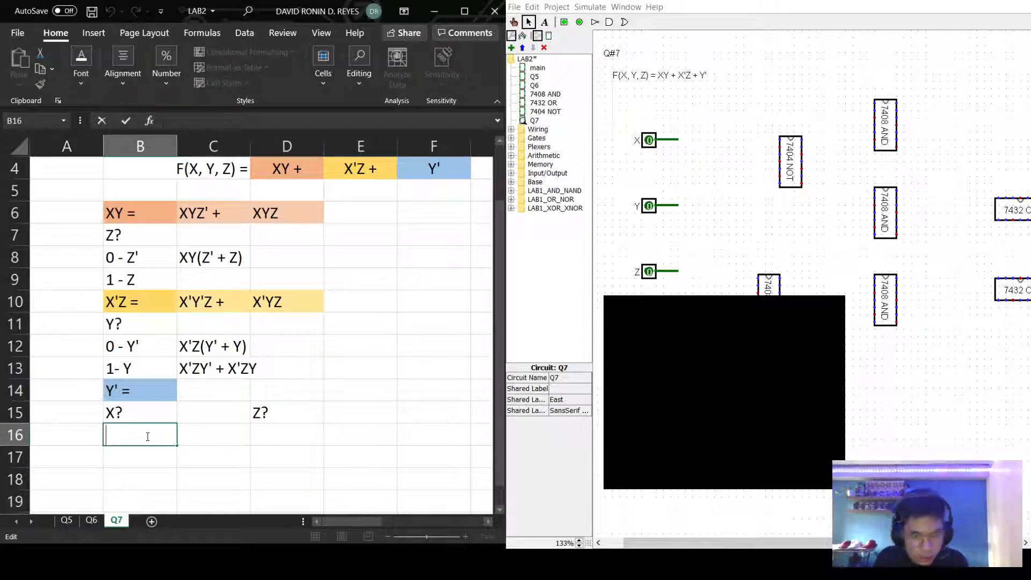
{"action": "type", "text": ")"}
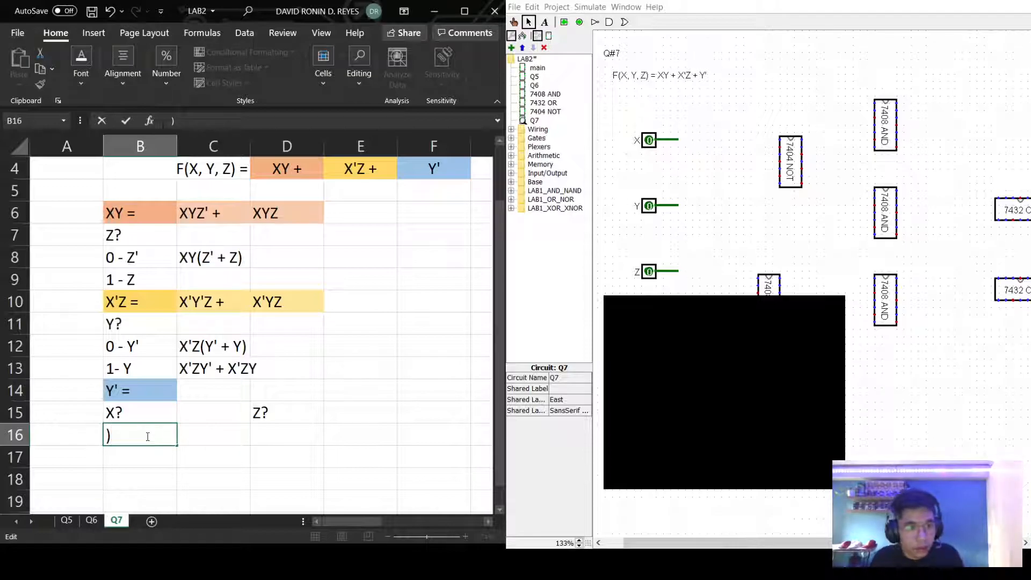
{"action": "key", "text": "BackSpace"}
{"action": "type", "text": "0 ="}
{"action": "key", "text": "BackSpace"}
{"action": "type", "text": "- X'"}
{"action": "key", "text": "Return"}
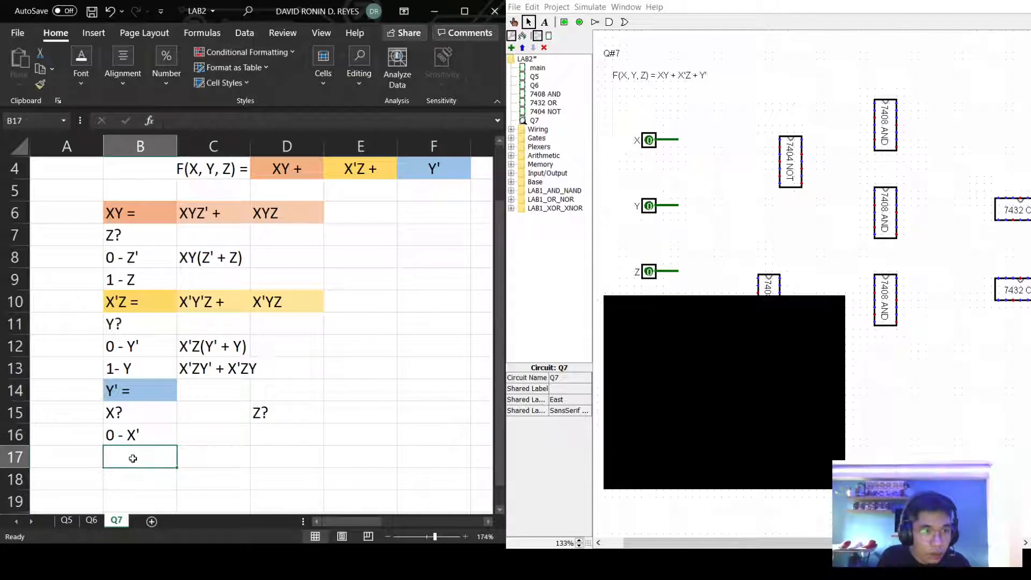
{"action": "type", "text": "1 ="}
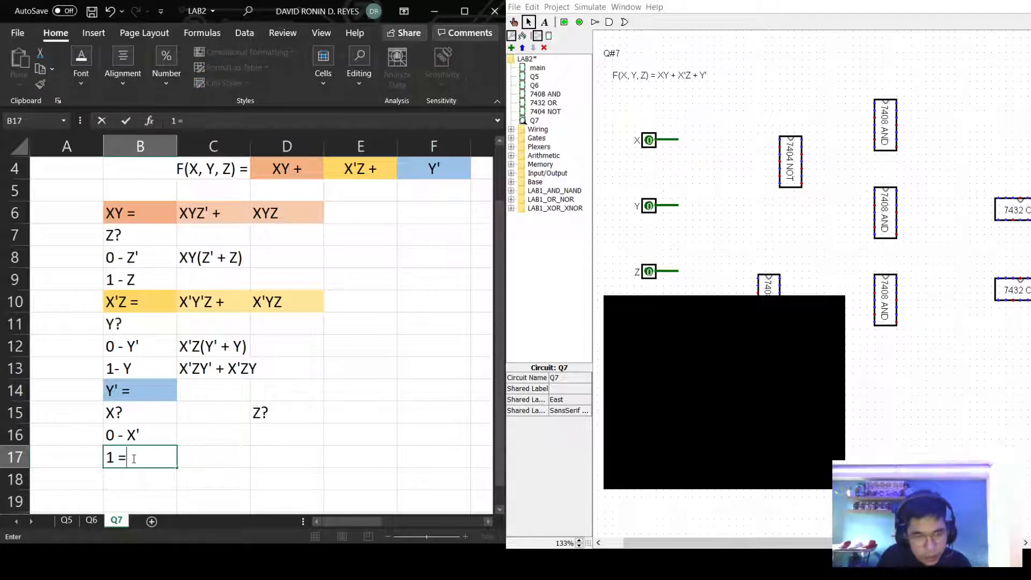
{"action": "key", "text": "BackSpace"}
{"action": "type", "text": "- X"}
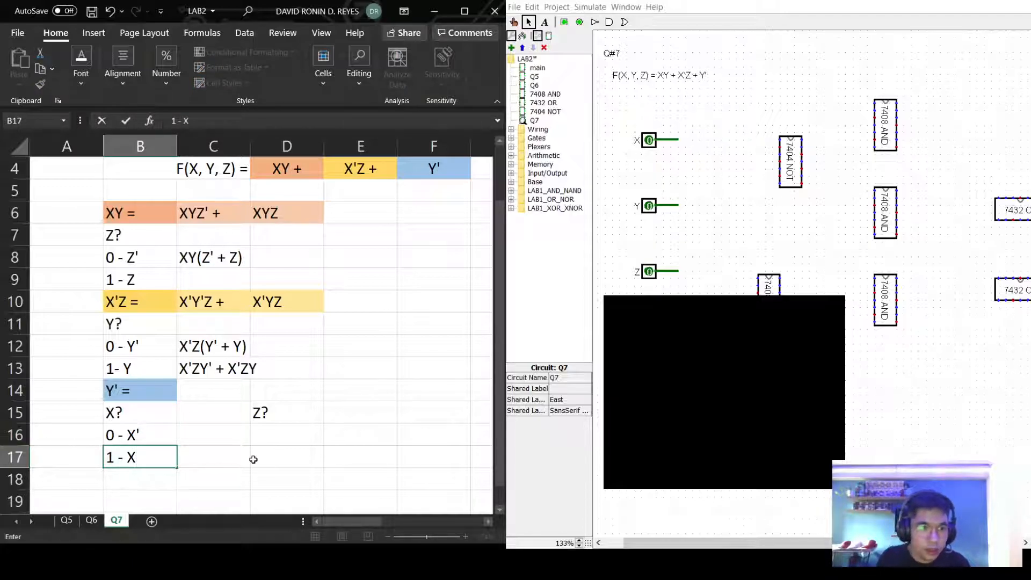
List Z's cases 0 - Z' and 1 - Z in D16:D17.
{"action": "left_click", "coordinate": [265, 434]}
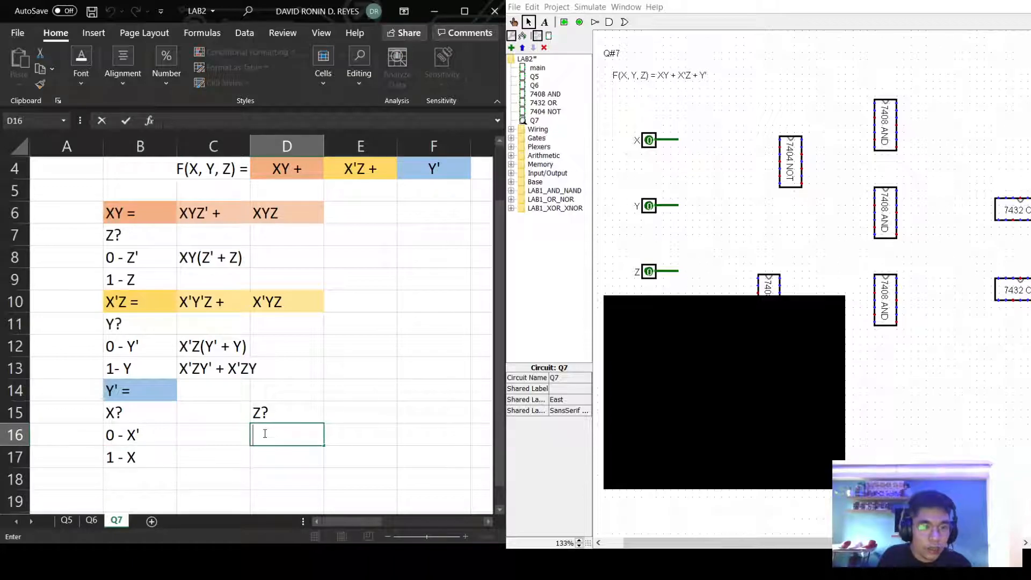
{"action": "type", "text": "0"}
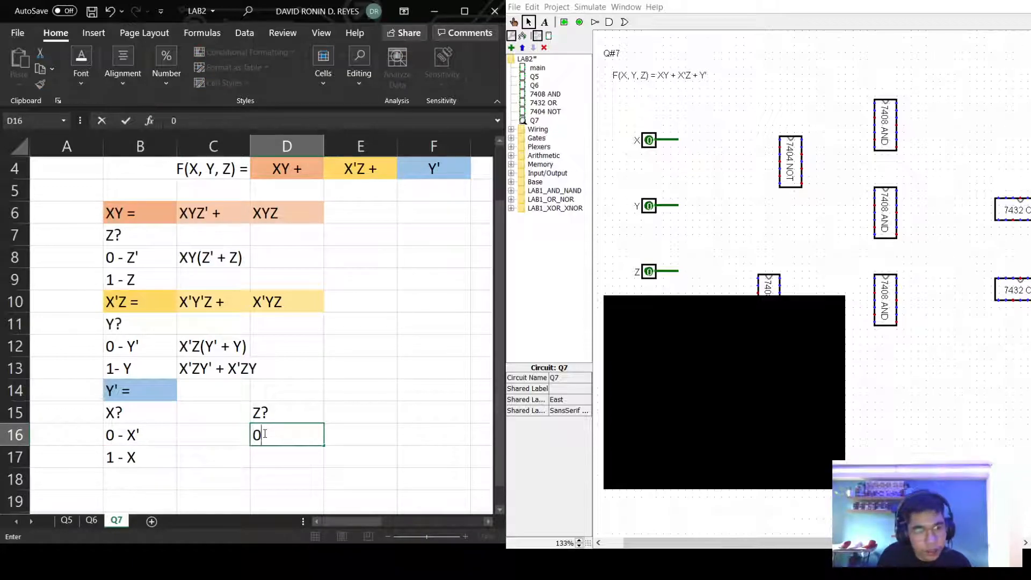
{"action": "type", "text": " - Z"}
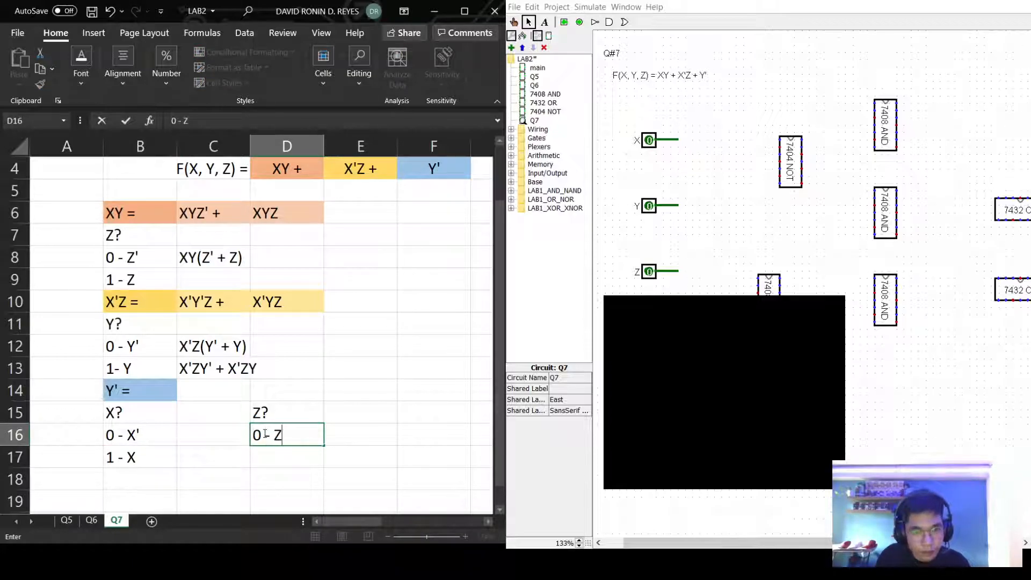
{"action": "type", "text": "'"}
{"action": "key", "text": "Return"}
{"action": "type", "text": "1"}
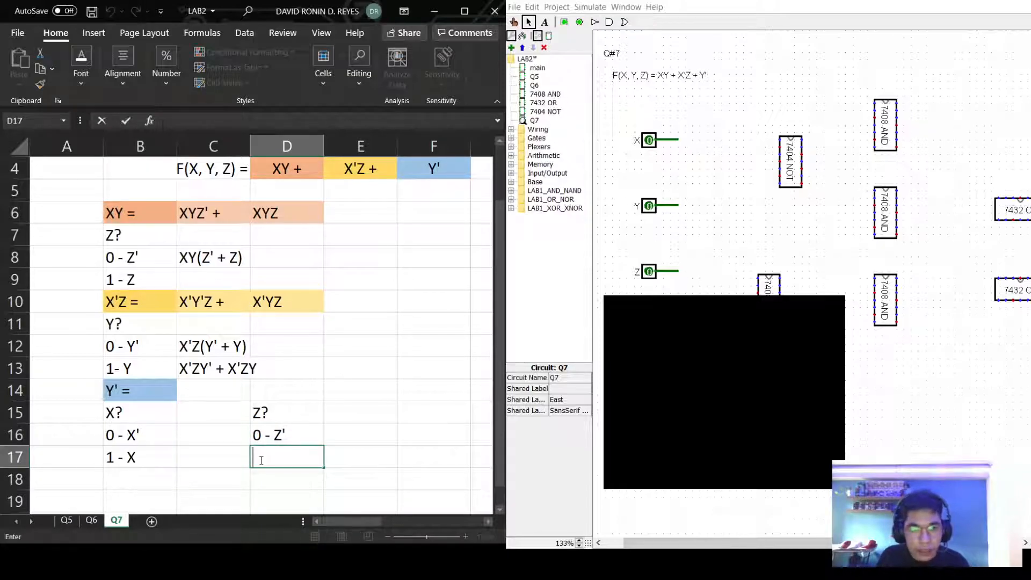
{"action": "type", "text": " - Z"}
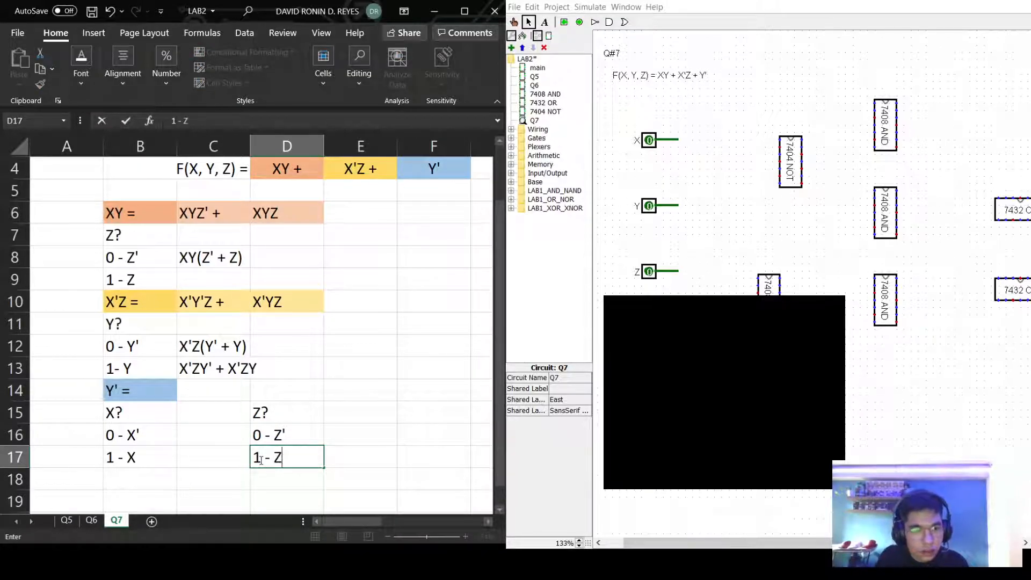
{"action": "left_click", "coordinate": [417, 426]}
{"action": "left_click", "coordinate": [190, 435]}
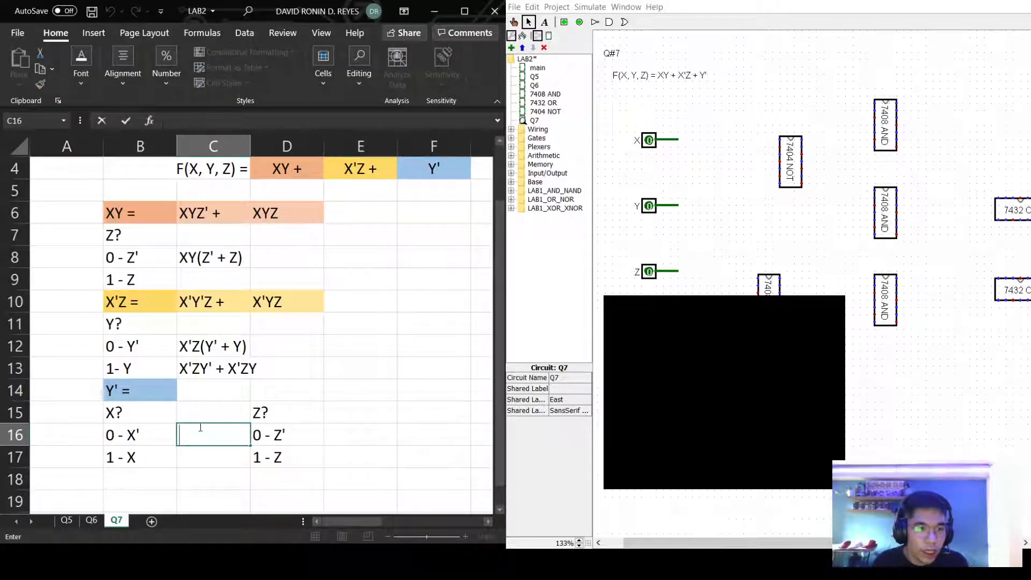
Write Y' (X'+X) in C16 and X'Y' + XY' in C17, then copy that sum.
{"action": "type", "text": "Y' ("}
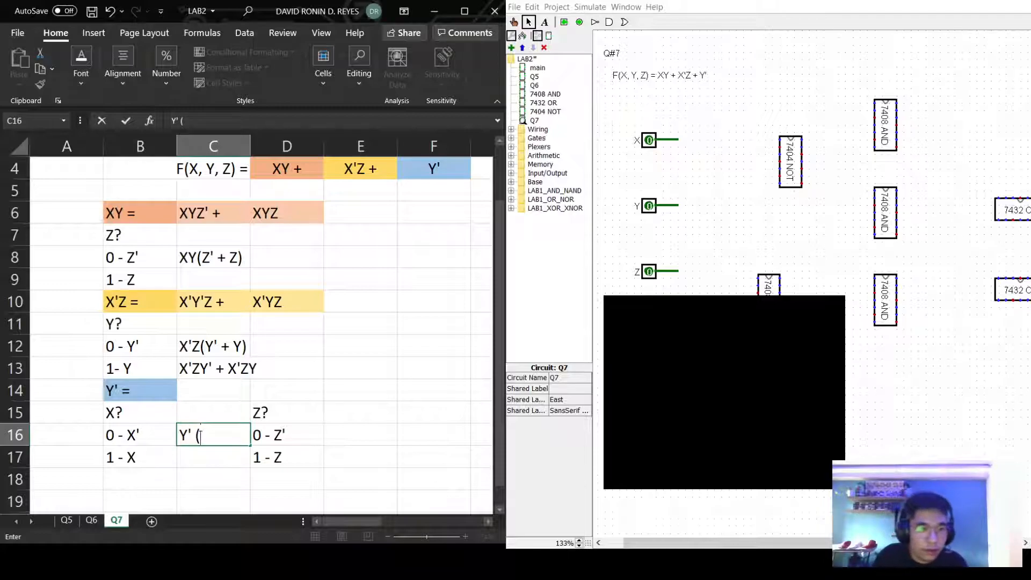
{"action": "type", "text": "X"}
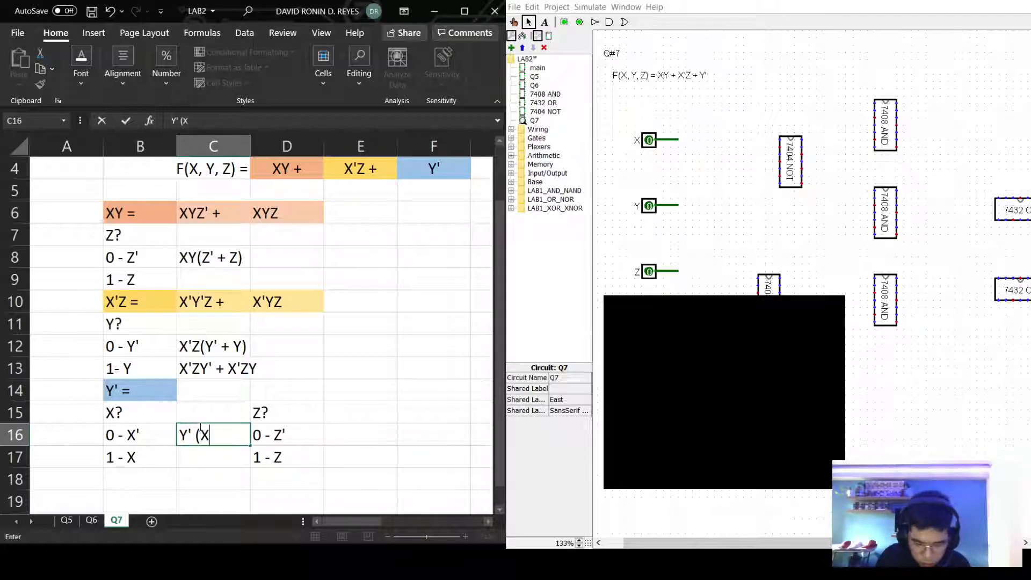
{"action": "type", "text": "'+X"}
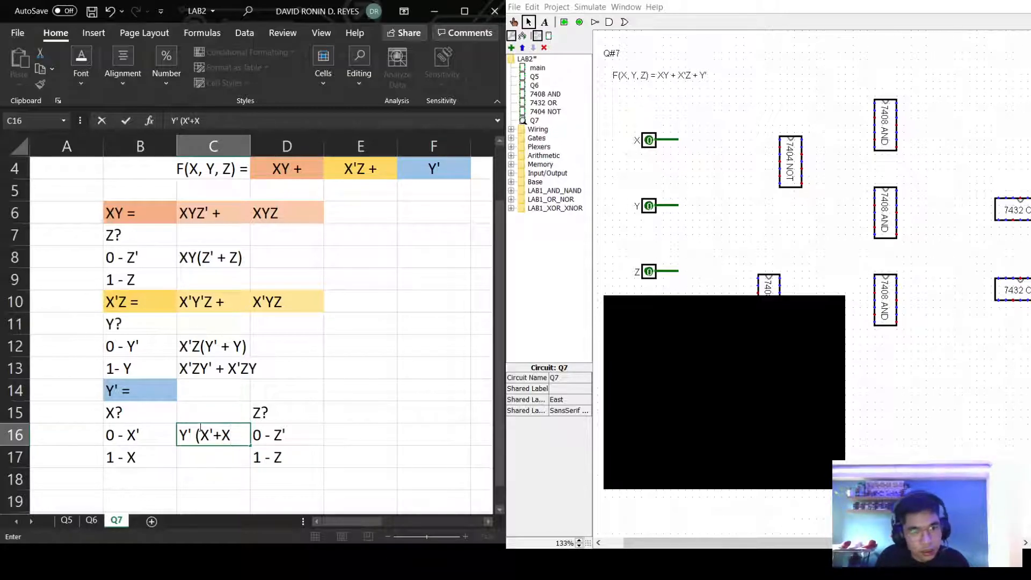
{"action": "type", "text": ")"}
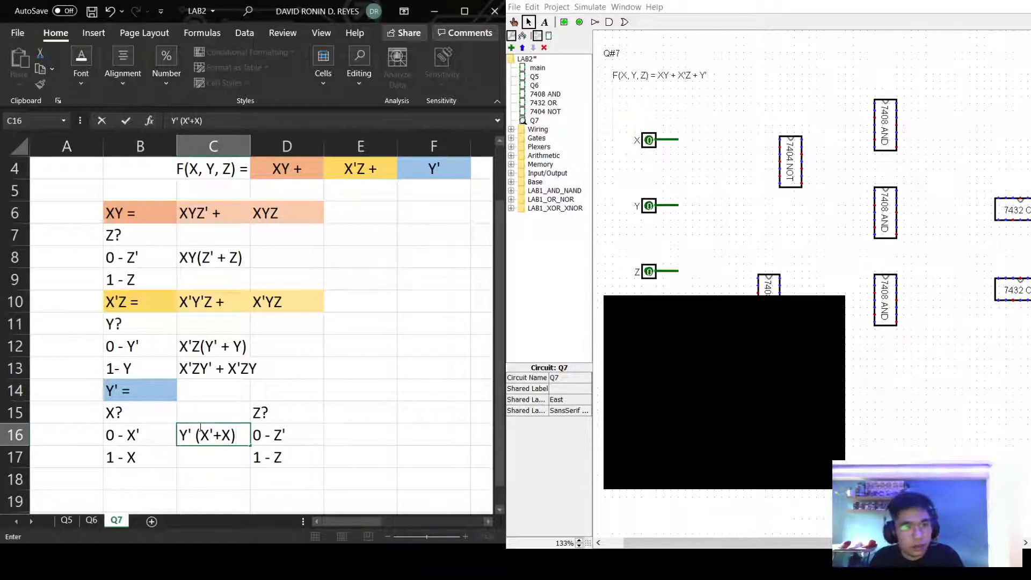
{"action": "left_click", "coordinate": [184, 462]}
{"action": "double_click", "coordinate": [188, 463]}
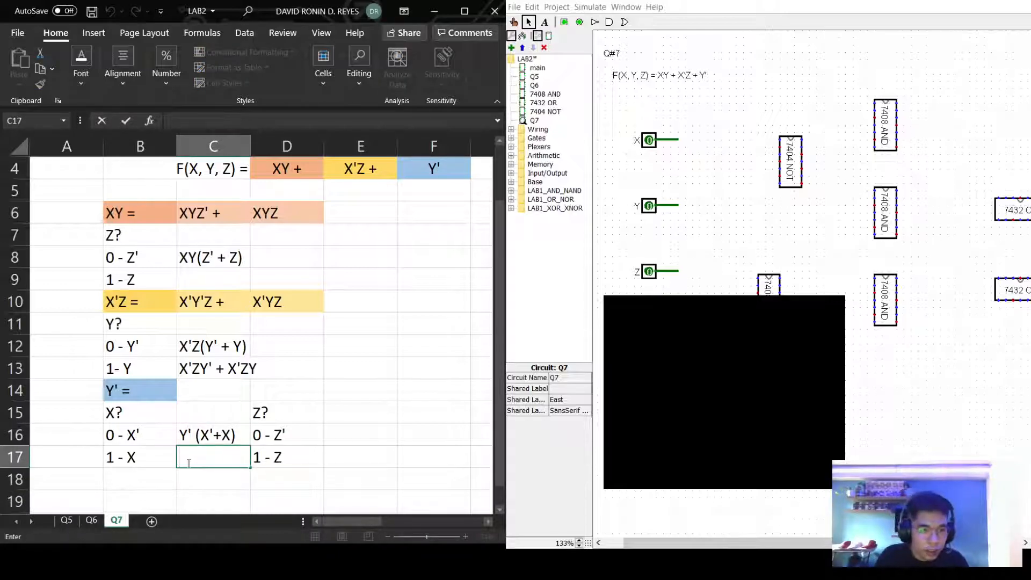
{"action": "type", "text": "X"}
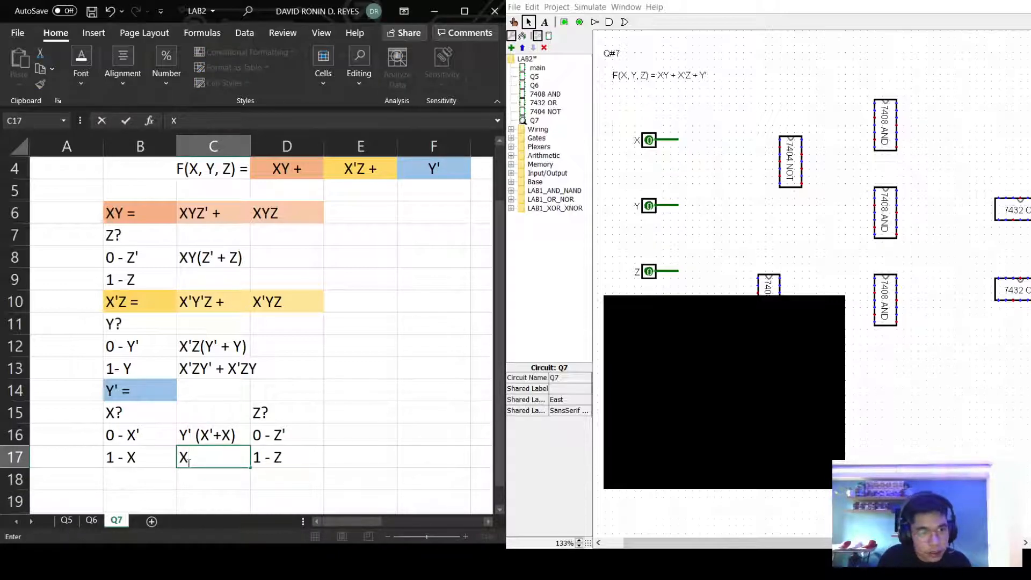
{"action": "type", "text": "'Y"}
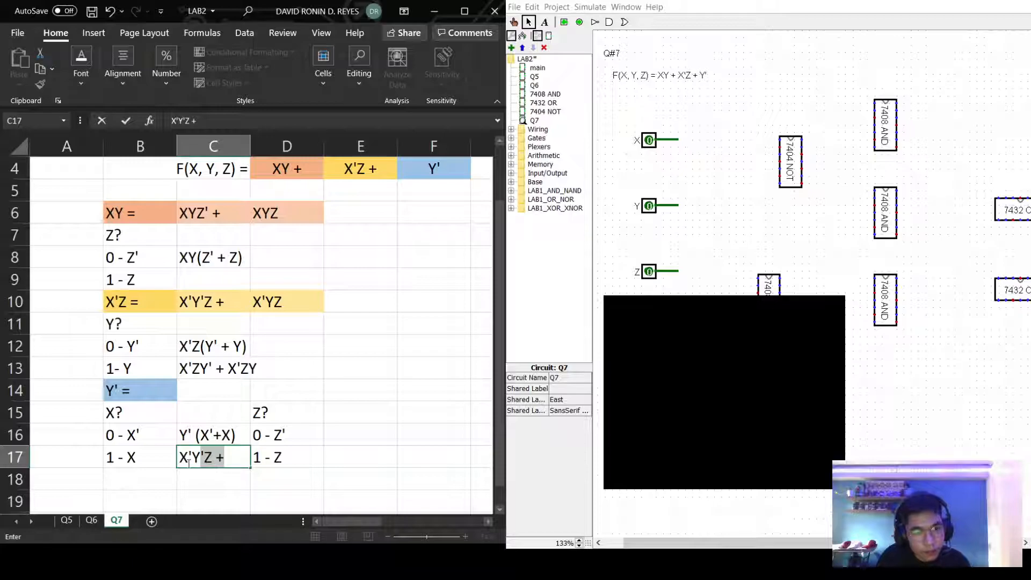
{"action": "type", "text": " +"}
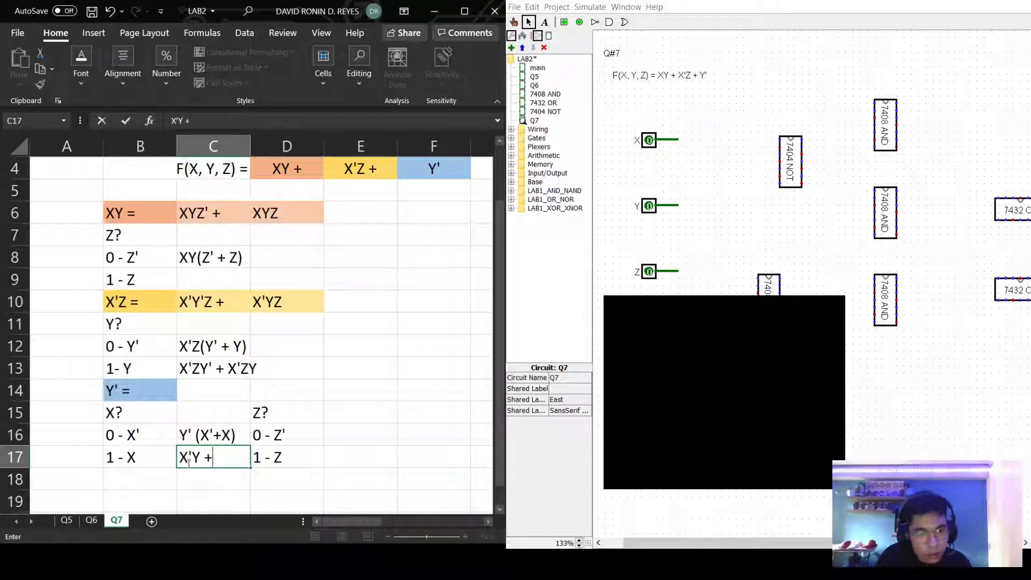
{"action": "key", "text": "Left"}
{"action": "key", "text": "Left"}
{"action": "key", "text": "Right"}
{"action": "key", "text": "Right"}
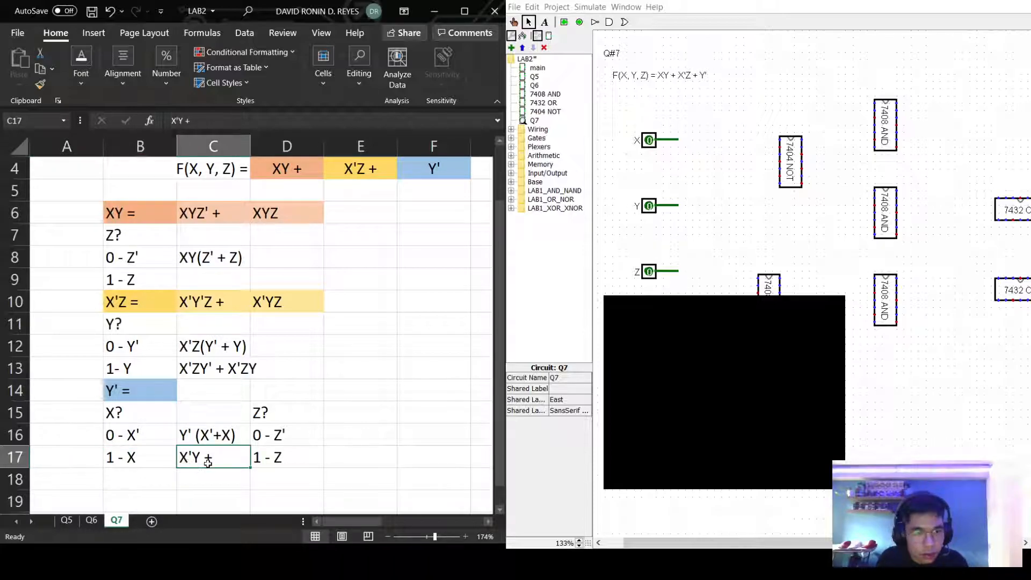
{"action": "double_click", "coordinate": [199, 458]}
{"action": "type", "text": "' + "}
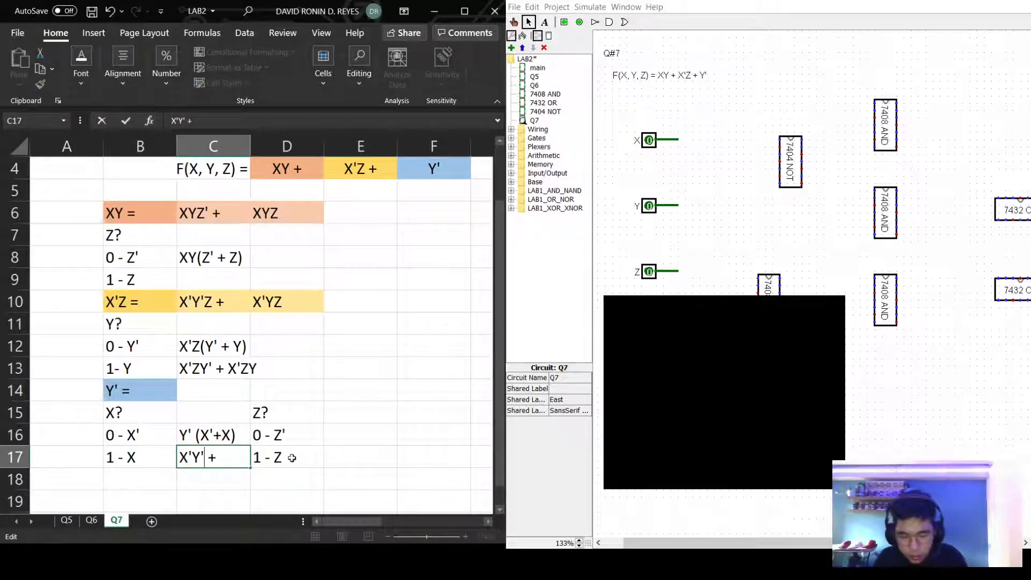
{"action": "type", "text": "XY'"}
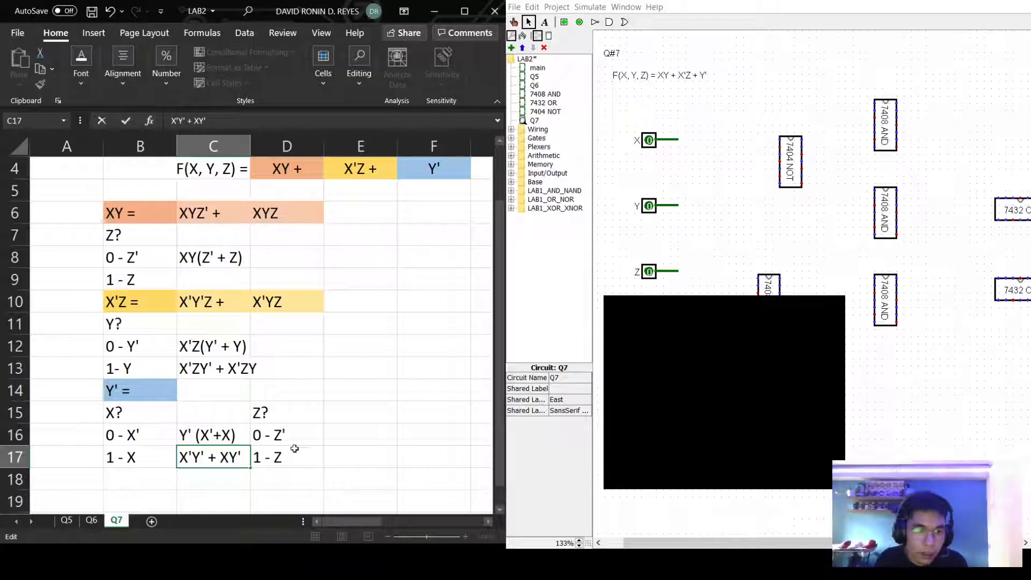
{"action": "left_click", "coordinate": [180, 459]}
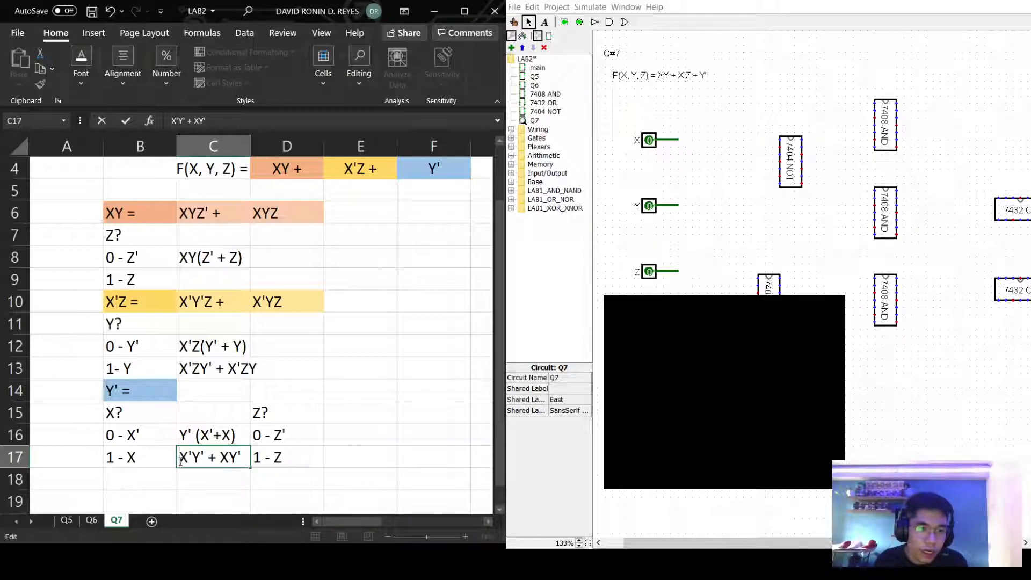
{"action": "left_click_drag", "start_coordinate": [179, 459], "coordinate": [241, 457]}
{"action": "key", "text": "ctrl+c"}
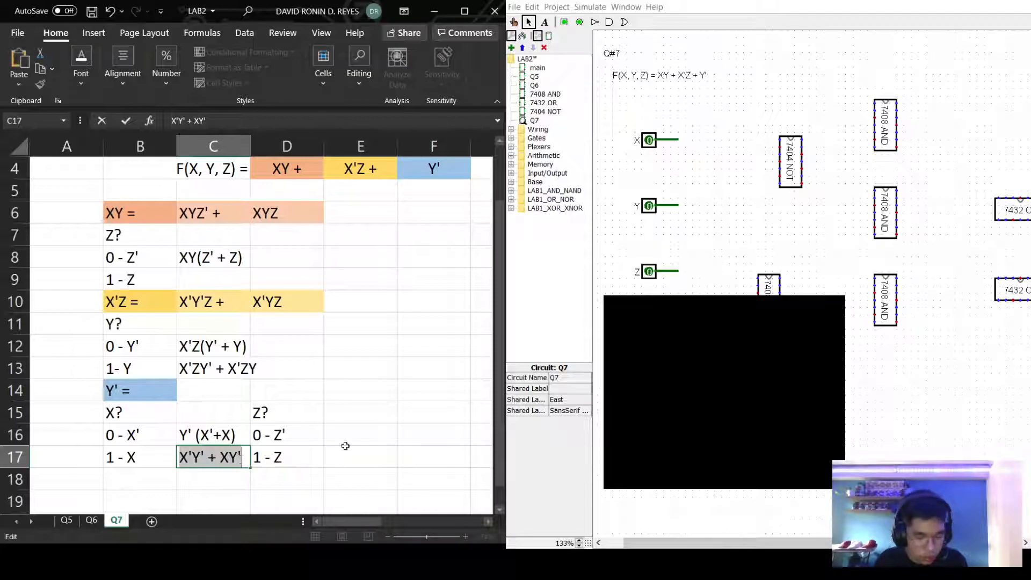
{"action": "double_click", "coordinate": [371, 433]}
Paste into E16 and insert (Z' + Z) after each term, giving X'Y'(Z' + Z) + XY' (Z' + Z).
{"action": "key", "text": "ctrl+v"}
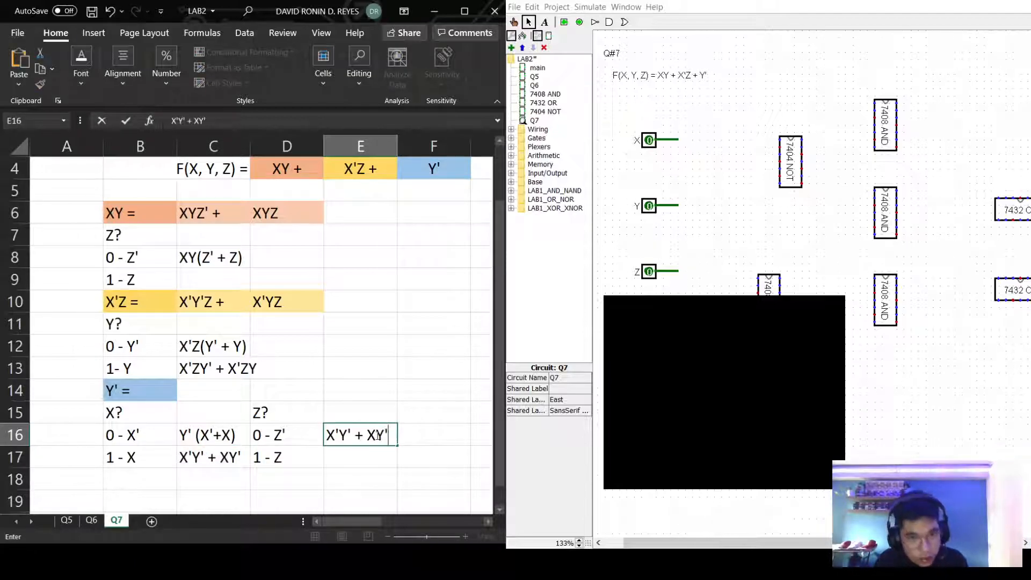
{"action": "key", "text": "F2"}
{"action": "key", "text": "Left"}
{"action": "key", "text": "Left"}
{"action": "key", "text": "Left"}
{"action": "key", "text": "Left"}
{"action": "key", "text": "Left"}
{"action": "key", "text": "Left"}
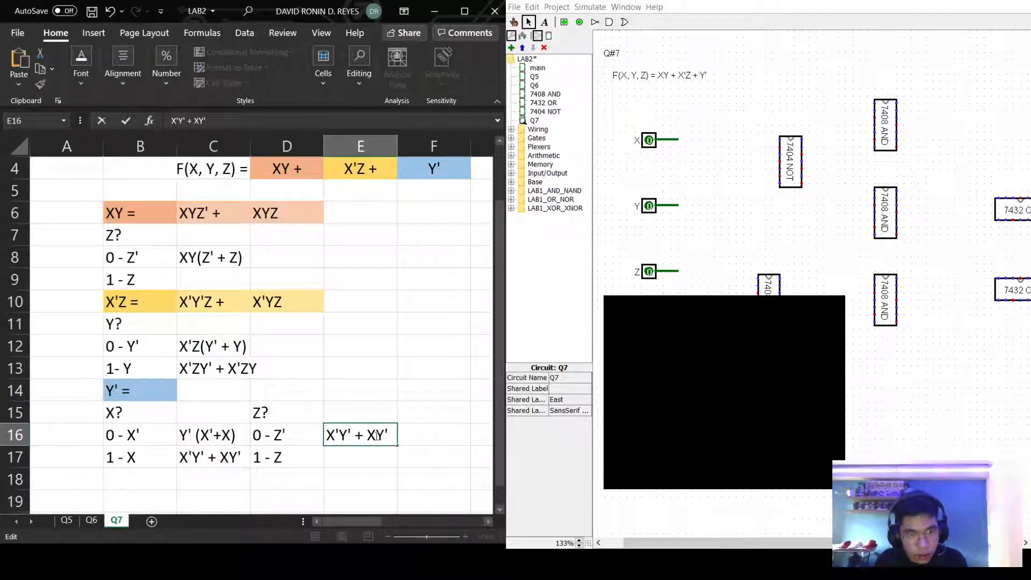
{"action": "key", "text": "BackSpace"}
{"action": "type", "text": "("}
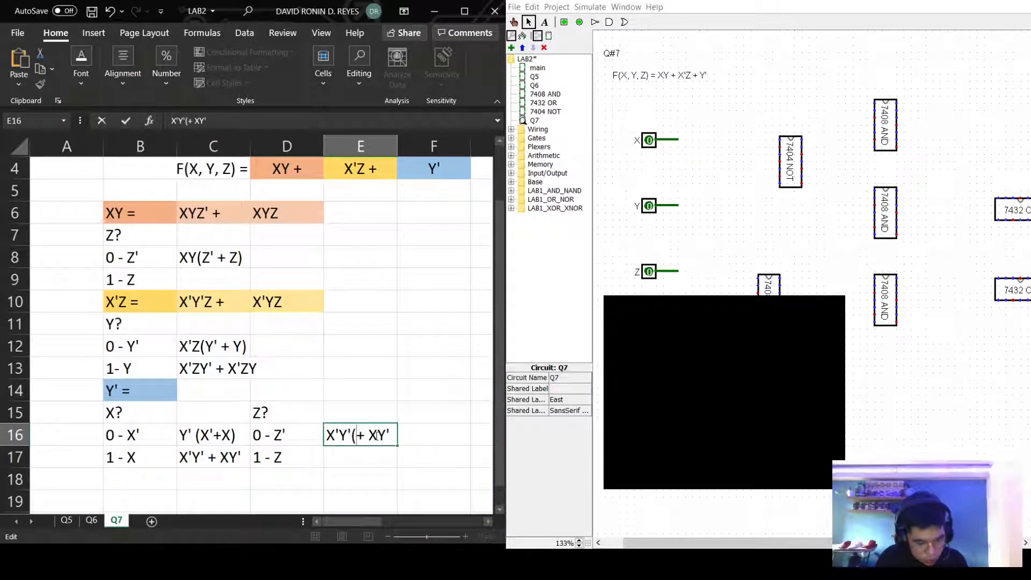
{"action": "type", "text": "Z' + "}
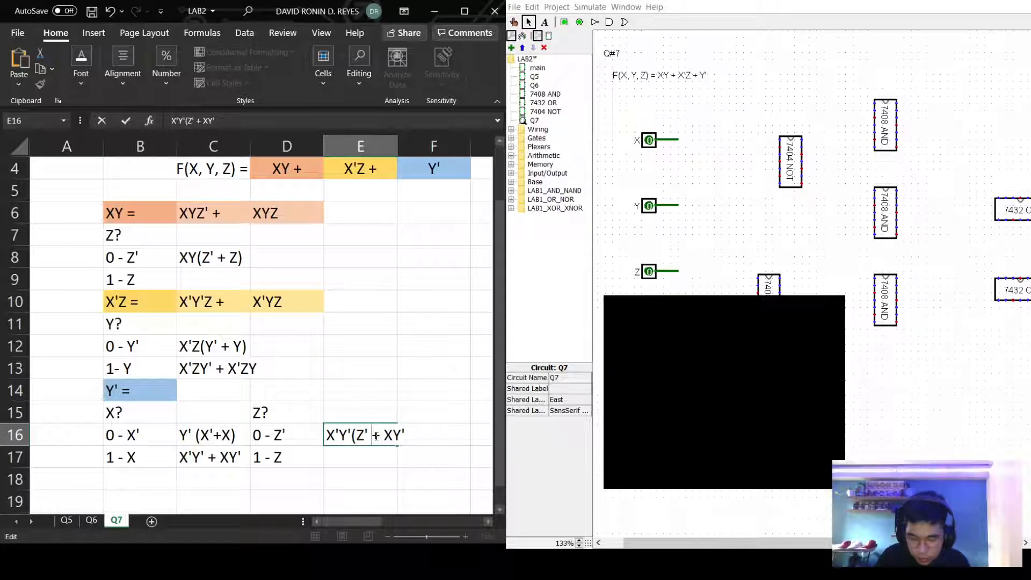
{"action": "type", "text": "Z"}
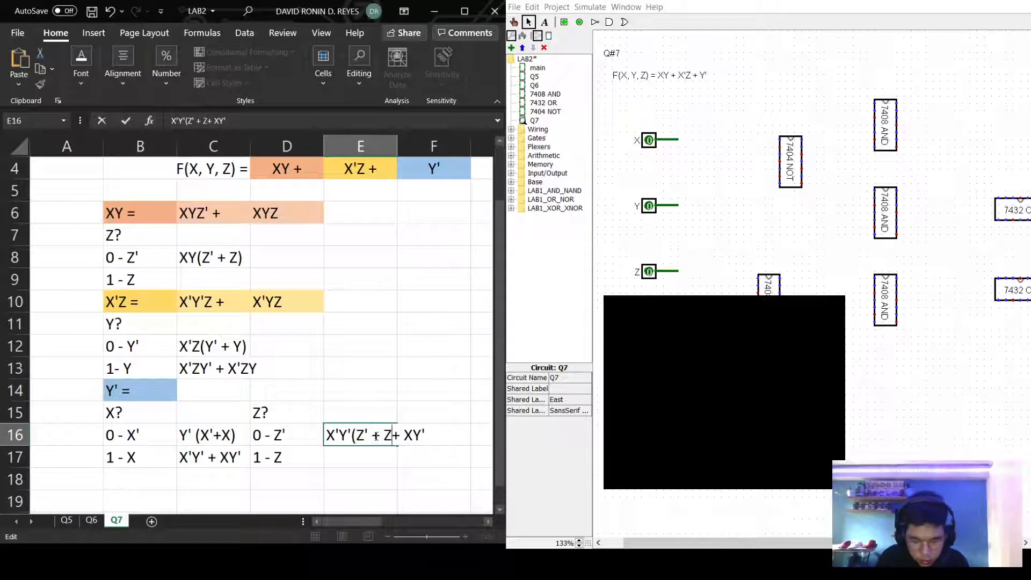
{"action": "type", "text": ")"}
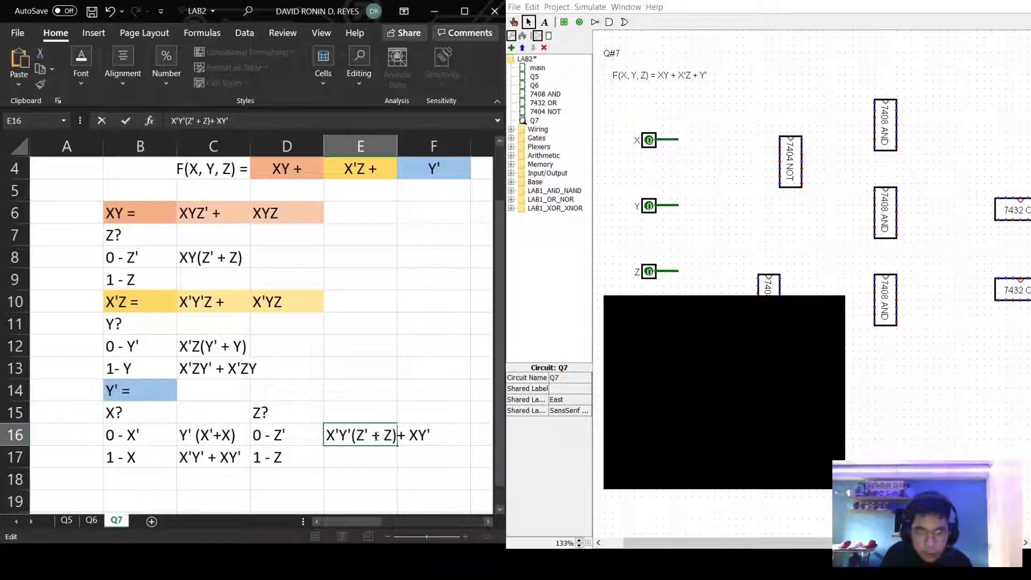
{"action": "left_click_drag", "start_coordinate": [396, 435], "coordinate": [353, 432]}
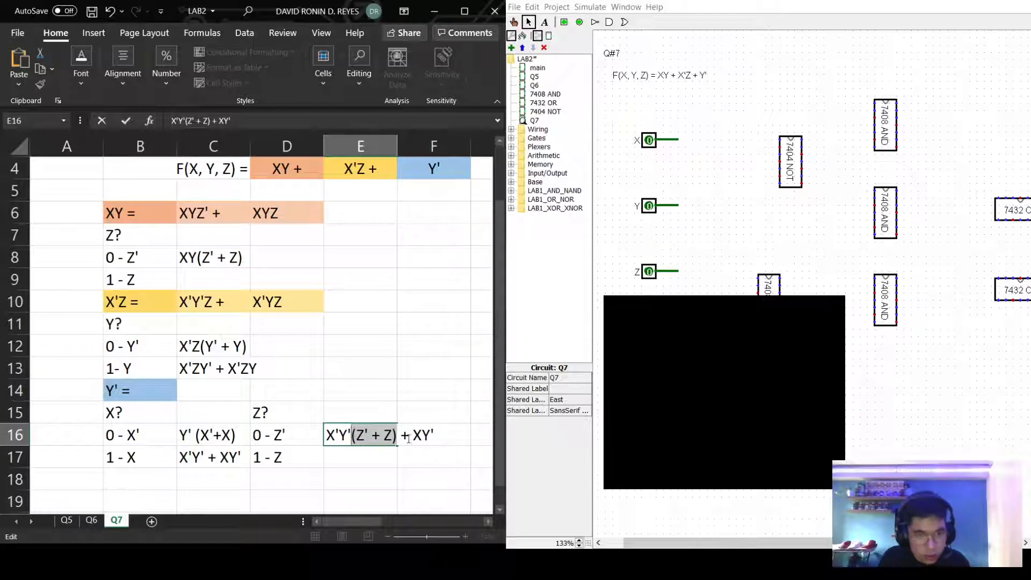
{"action": "left_click", "coordinate": [427, 436]}
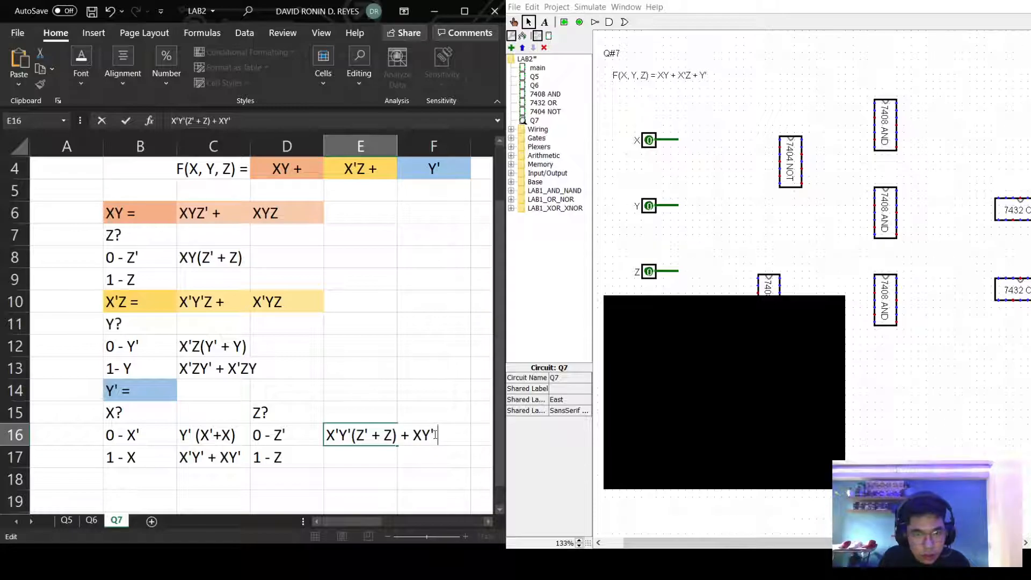
{"action": "key", "text": "ctrl+v"}
{"action": "key", "text": "Return"}
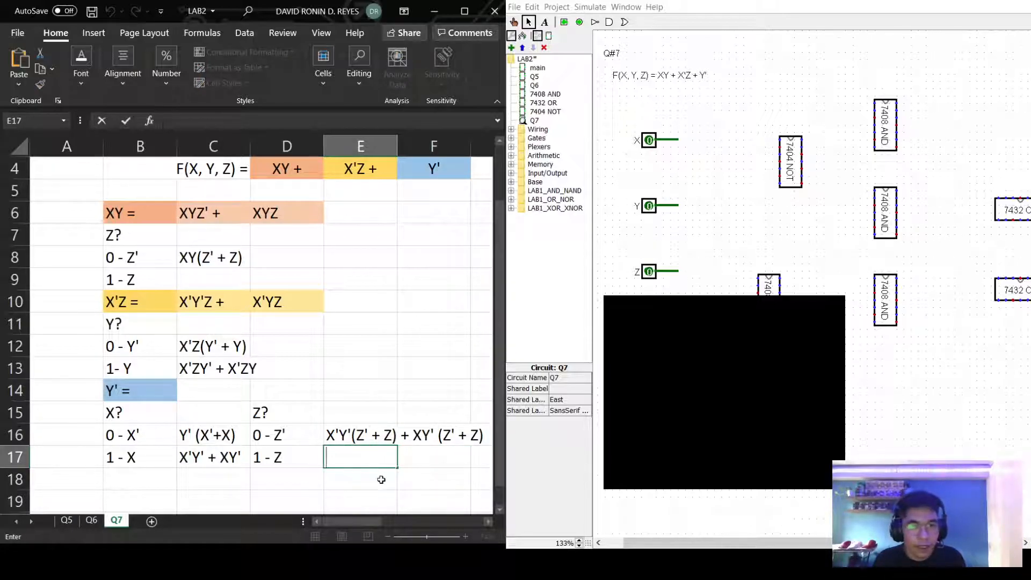
{"action": "scroll", "coordinate": [394, 486], "scroll_direction": "down", "scroll_amount": 1}
{"action": "mouse_move", "coordinate": [361, 521]}
{"action": "left_mouse_down"}
{"action": "mouse_move", "coordinate": [376, 518]}
{"action": "mouse_move", "coordinate": [360, 520]}
{"action": "left_mouse_up"}
{"action": "left_click", "coordinate": [221, 329]}
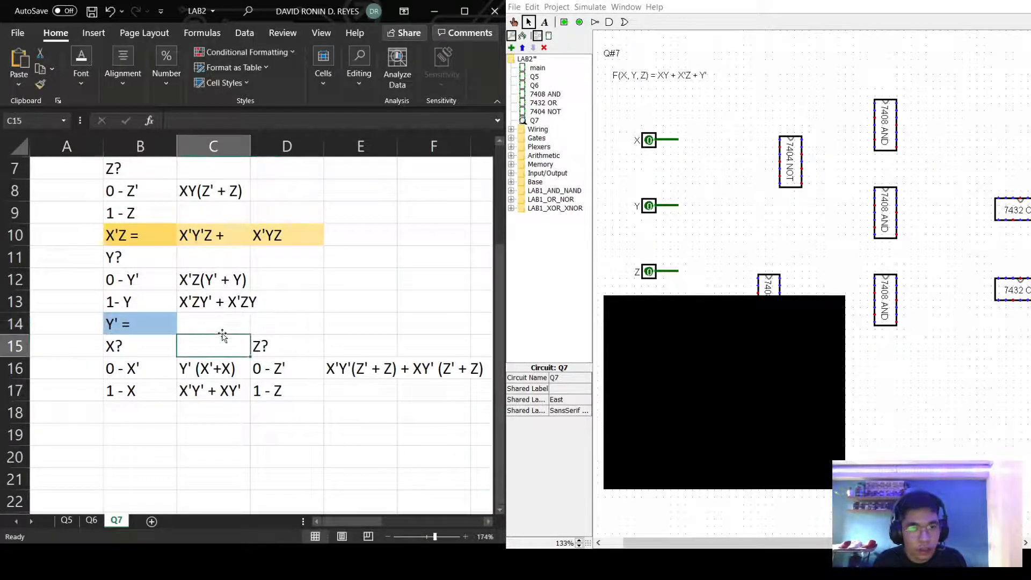
Enter the minterms X'Y'Z', X'Y'Z, XY'Z' and XY'Z in C14:F14.
{"action": "double_click", "coordinate": [224, 328]}
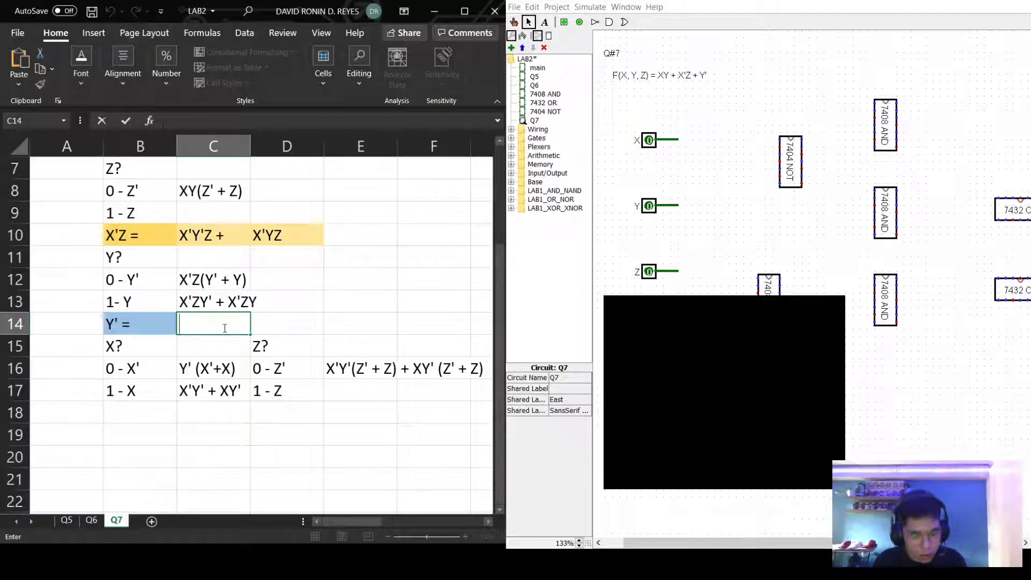
{"action": "type", "text": "X"}
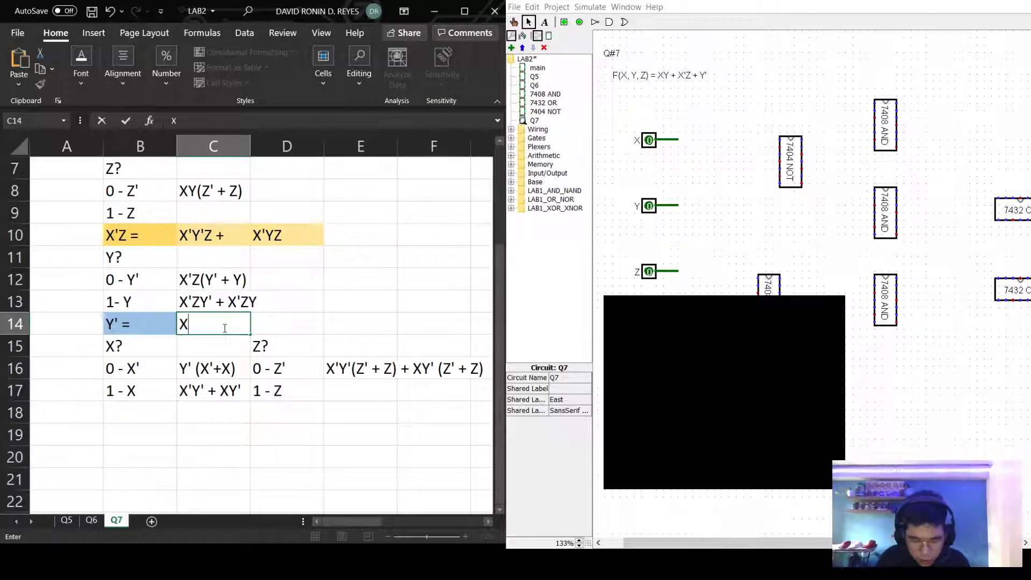
{"action": "type", "text": "'Y'"}
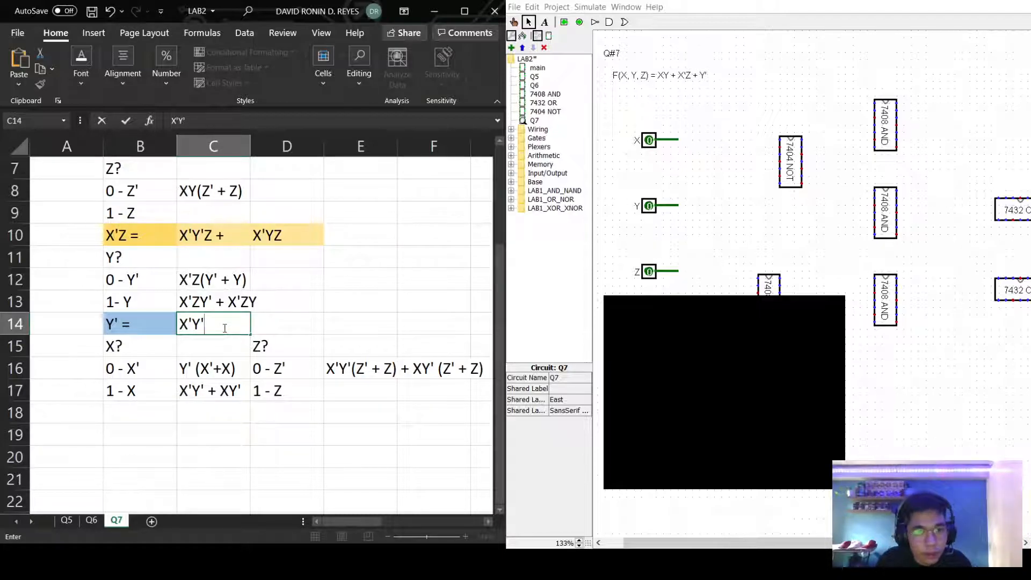
{"action": "type", "text": "Z' +"}
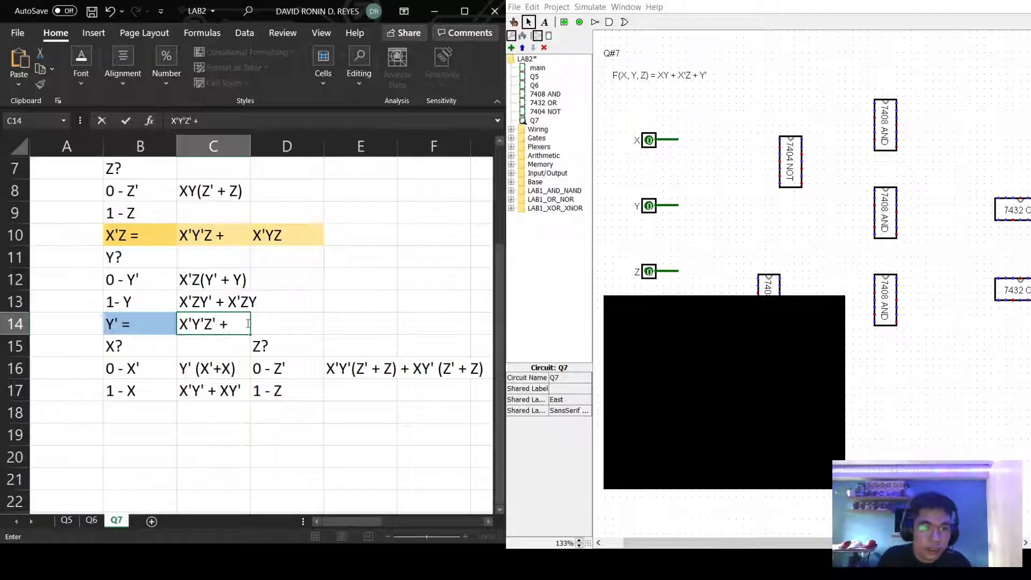
{"action": "left_click", "coordinate": [260, 320]}
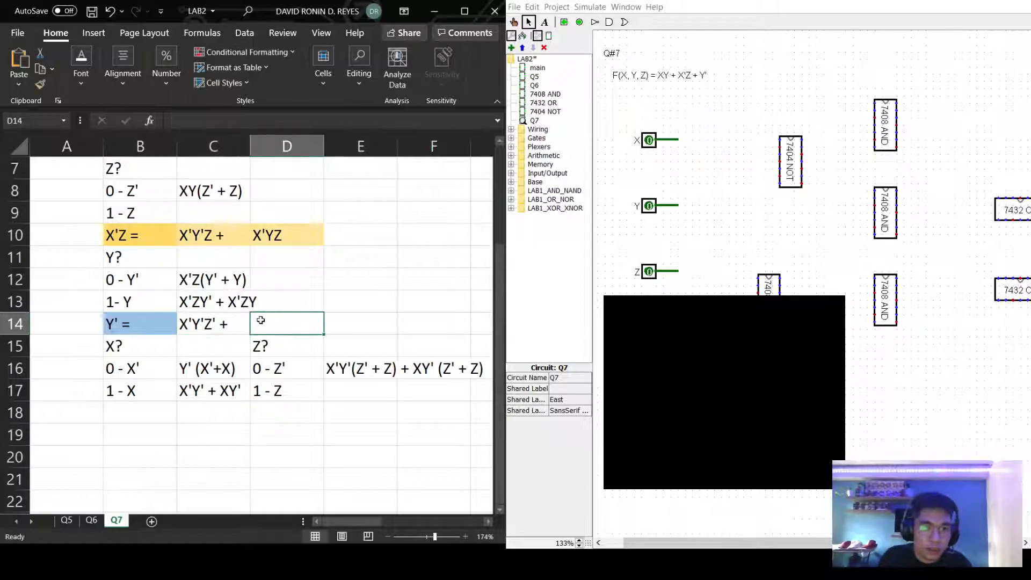
{"action": "double_click", "coordinate": [261, 320]}
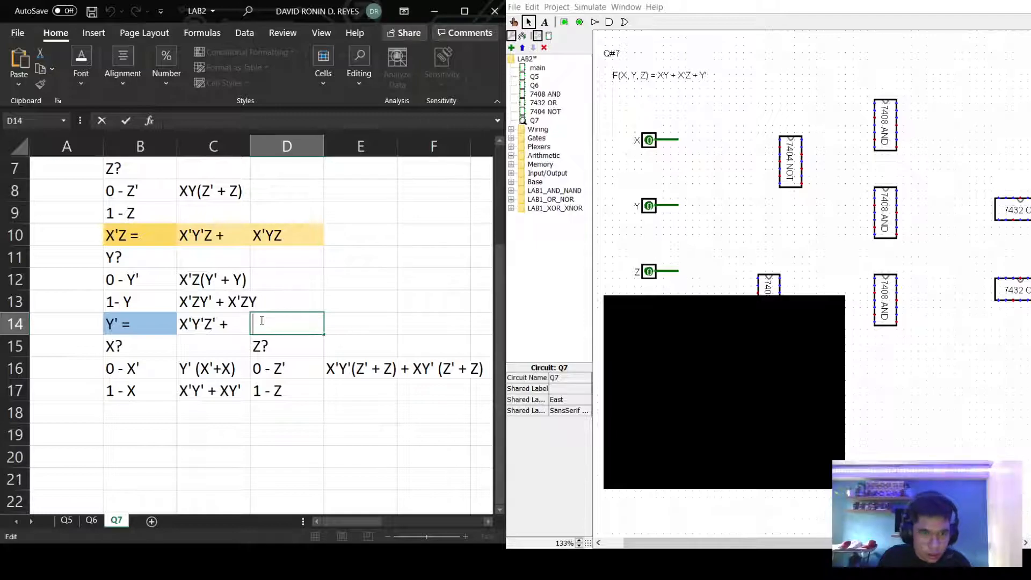
{"action": "type", "text": "X'Y'Z +"}
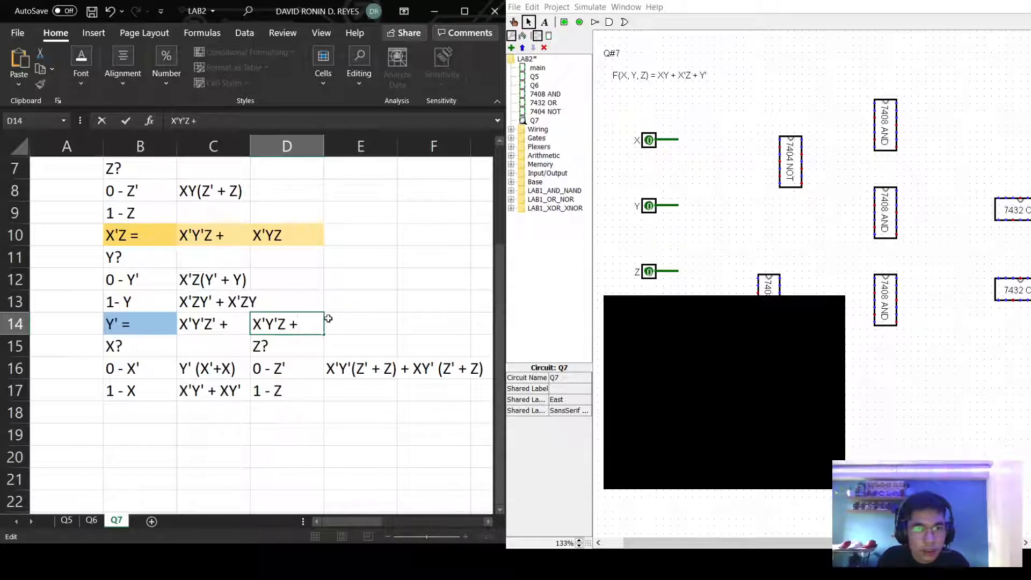
{"action": "left_click", "coordinate": [342, 323]}
{"action": "type", "text": "XY'Z' +"}
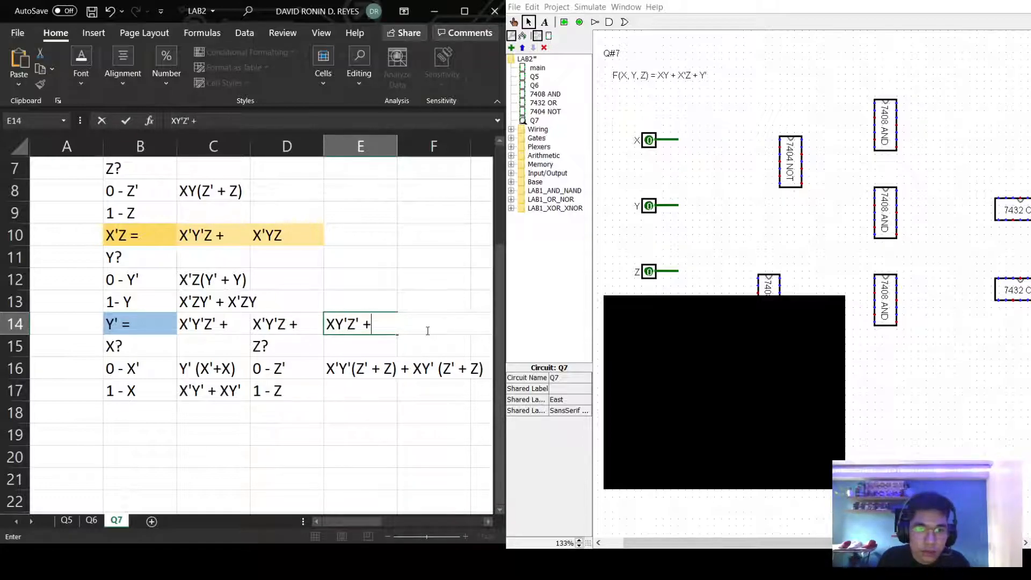
{"action": "key", "text": "F2"}
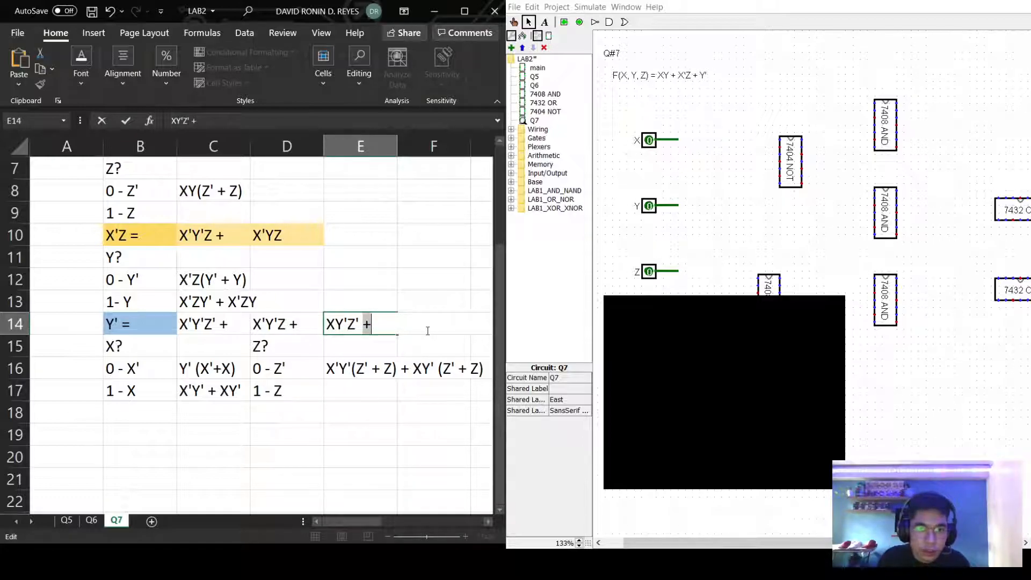
{"action": "left_click", "coordinate": [421, 331]}
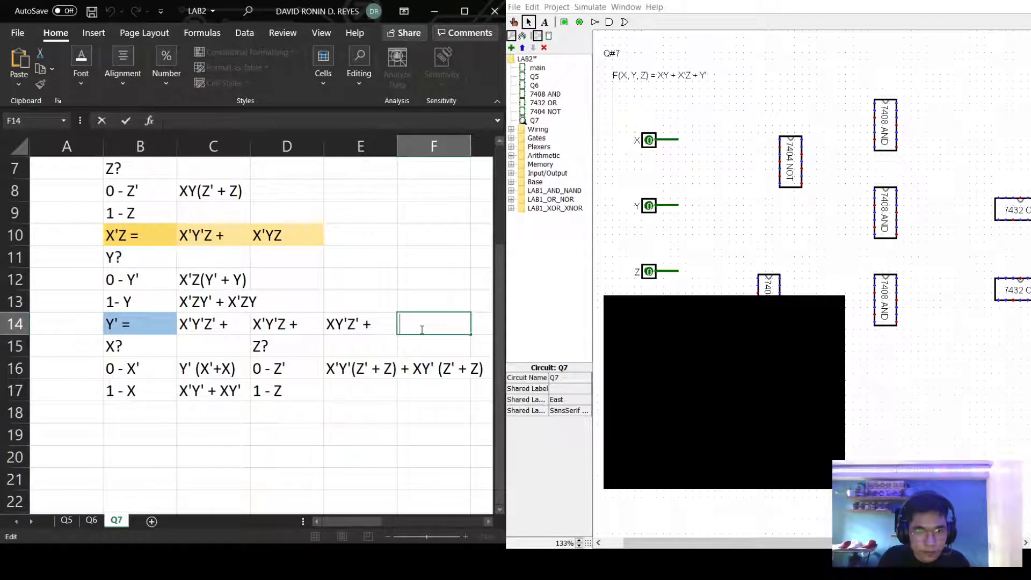
{"action": "type", "text": "X"}
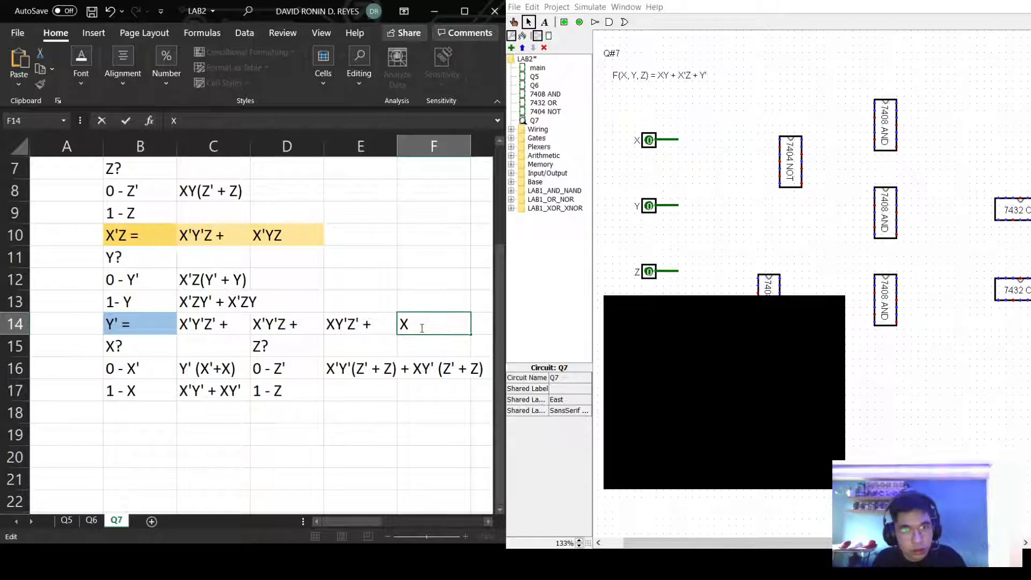
{"action": "type", "text": "Y'Z"}
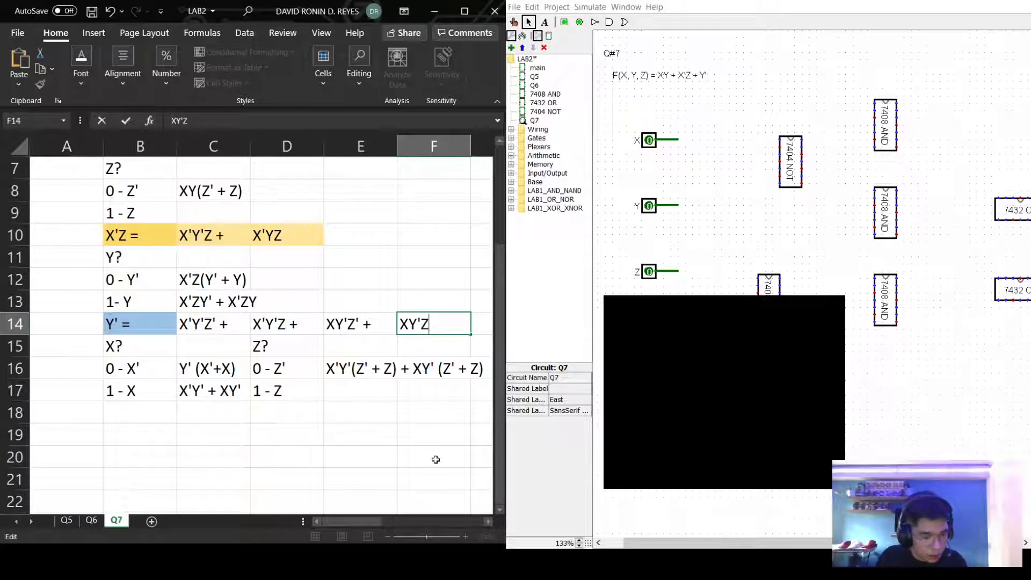
{"action": "left_click", "coordinate": [435, 436]}
Shade C14:F14 blue to match the Y' = label.
{"action": "left_click_drag", "start_coordinate": [445, 323], "coordinate": [200, 327]}
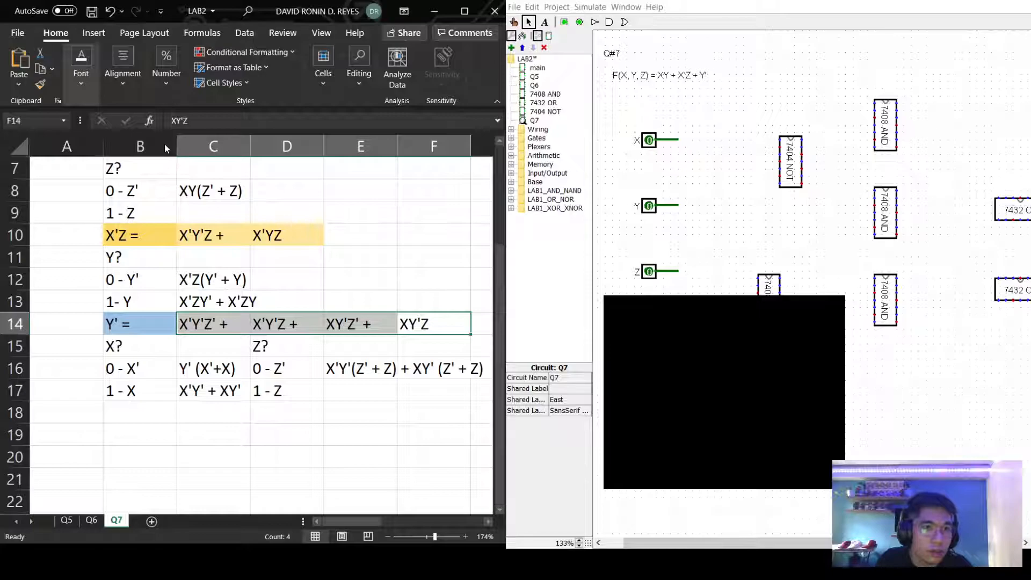
{"action": "key", "text": "F4"}
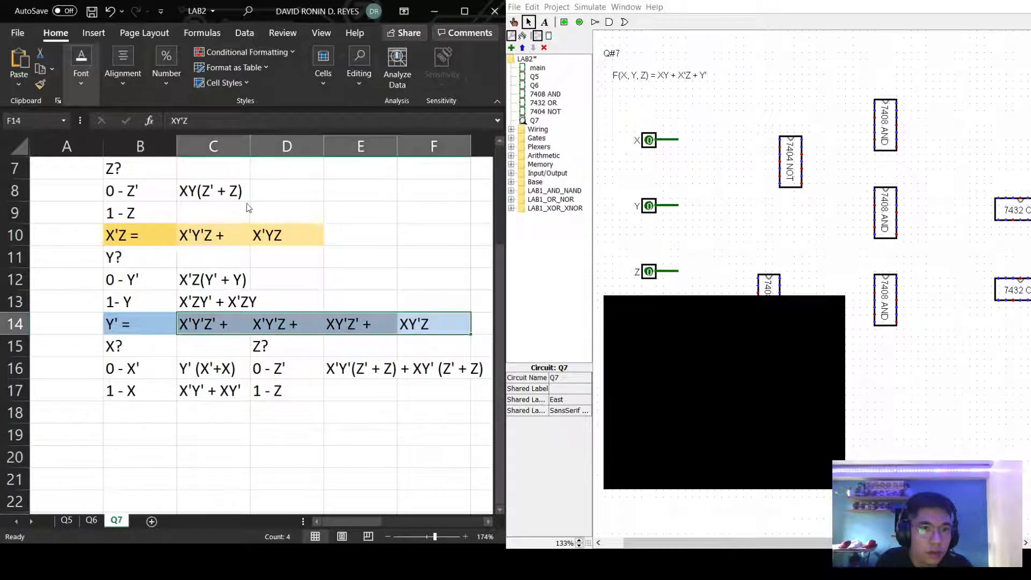
{"action": "left_click", "coordinate": [367, 465]}
{"action": "scroll", "coordinate": [405, 301], "scroll_direction": "up", "scroll_amount": 2}
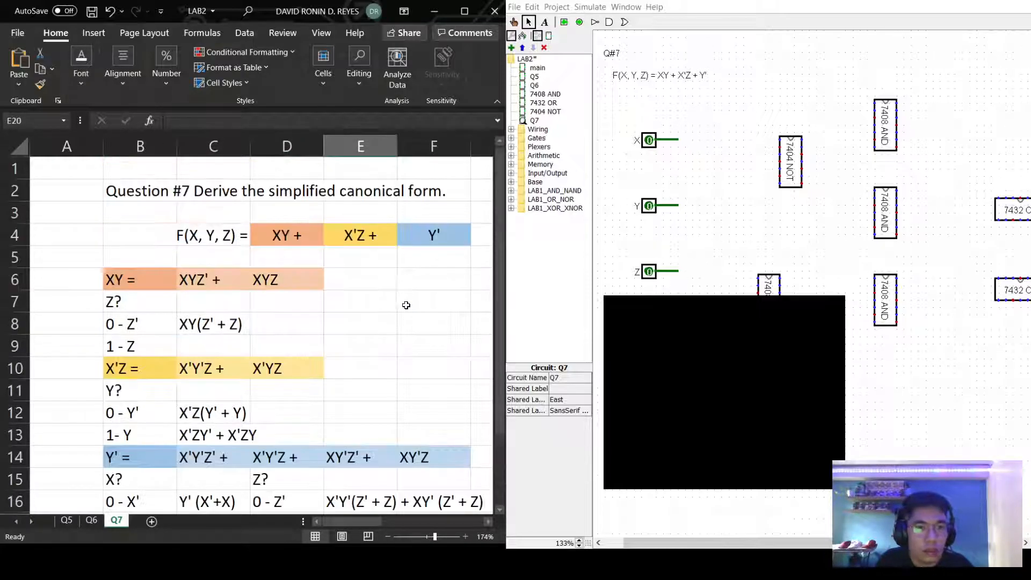
{"action": "scroll", "coordinate": [410, 302], "scroll_direction": "down", "scroll_amount": 1}
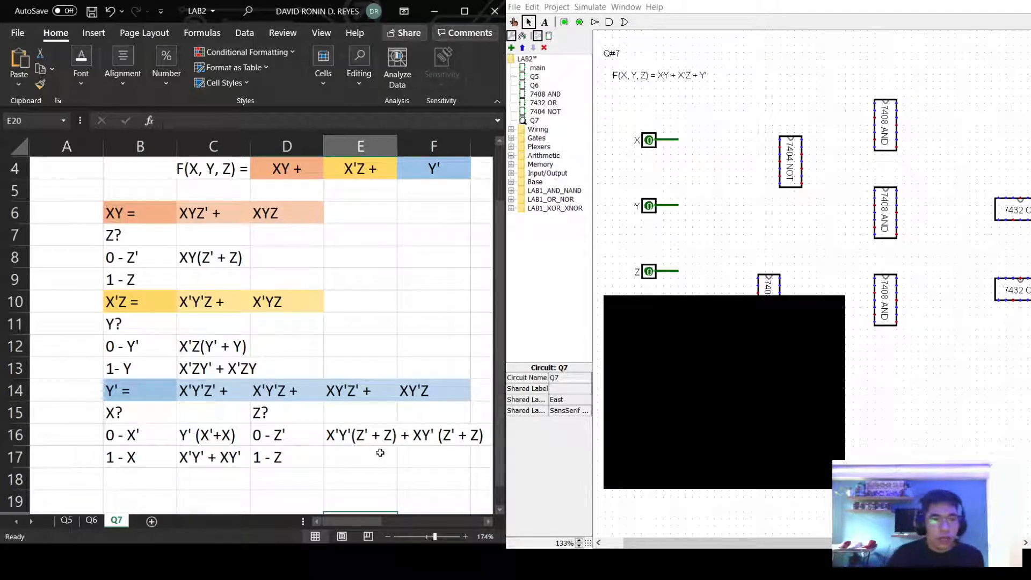
Copy the XY minterms XYZ' + XYZ from C6:D6 into D5:E5.
{"action": "scroll", "coordinate": [279, 480], "scroll_direction": "down", "scroll_amount": 1}
{"action": "scroll", "coordinate": [292, 361], "scroll_direction": "up", "scroll_amount": 1}
{"action": "scroll", "coordinate": [292, 361], "scroll_direction": "down", "scroll_amount": 1}
{"action": "scroll", "coordinate": [211, 214], "scroll_direction": "up", "scroll_amount": 1}
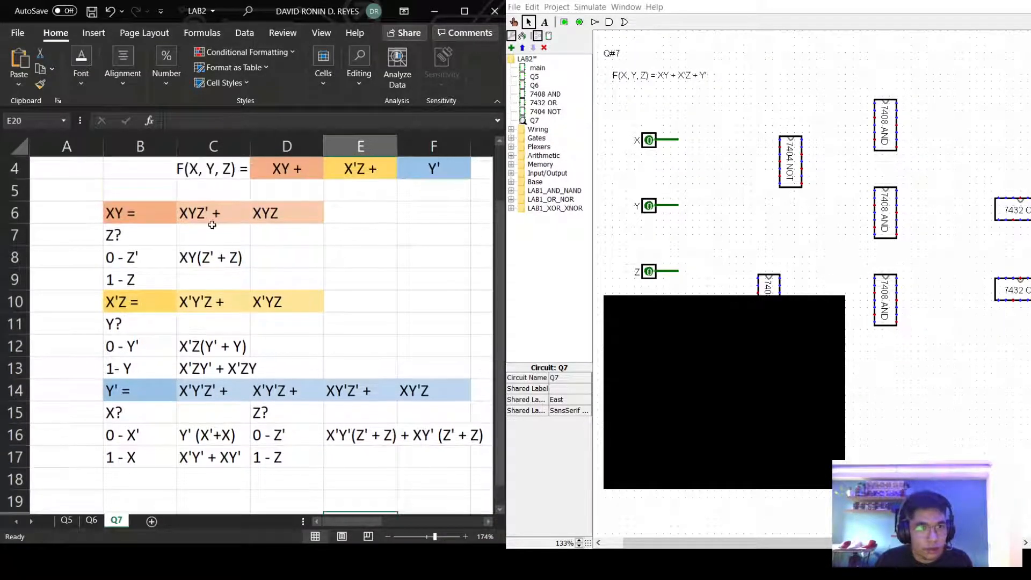
{"action": "double_click", "coordinate": [209, 217]}
{"action": "left_click_drag", "start_coordinate": [228, 215], "coordinate": [181, 215]}
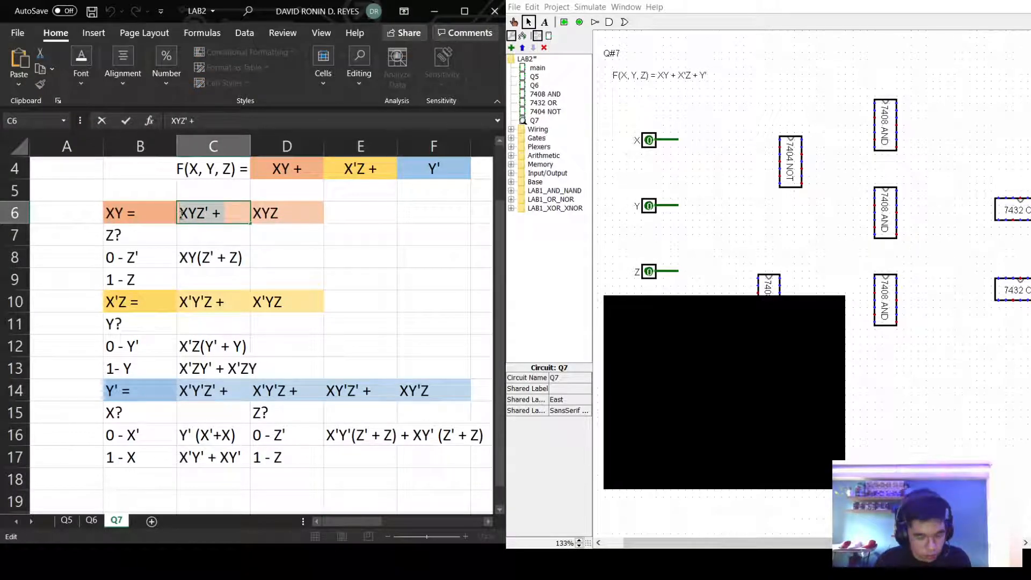
{"action": "key", "text": "Escape"}
{"action": "scroll", "coordinate": [219, 256], "scroll_direction": "down", "scroll_amount": 1}
{"action": "scroll", "coordinate": [219, 256], "scroll_direction": "up", "scroll_amount": 1}
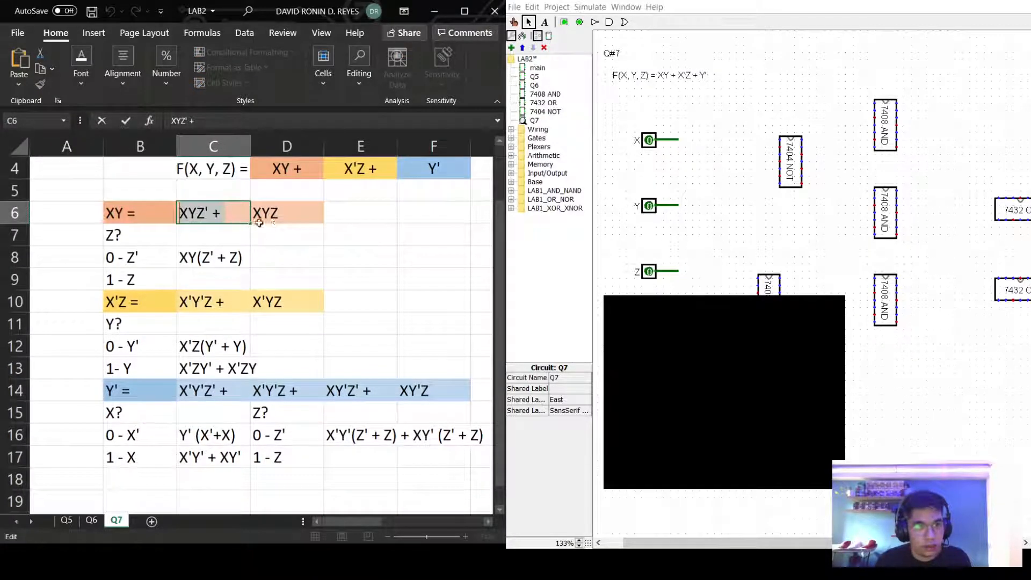
{"action": "left_click", "coordinate": [346, 219]}
{"action": "left_click_drag", "start_coordinate": [316, 217], "coordinate": [210, 218]}
{"action": "key", "text": "ctrl+c"}
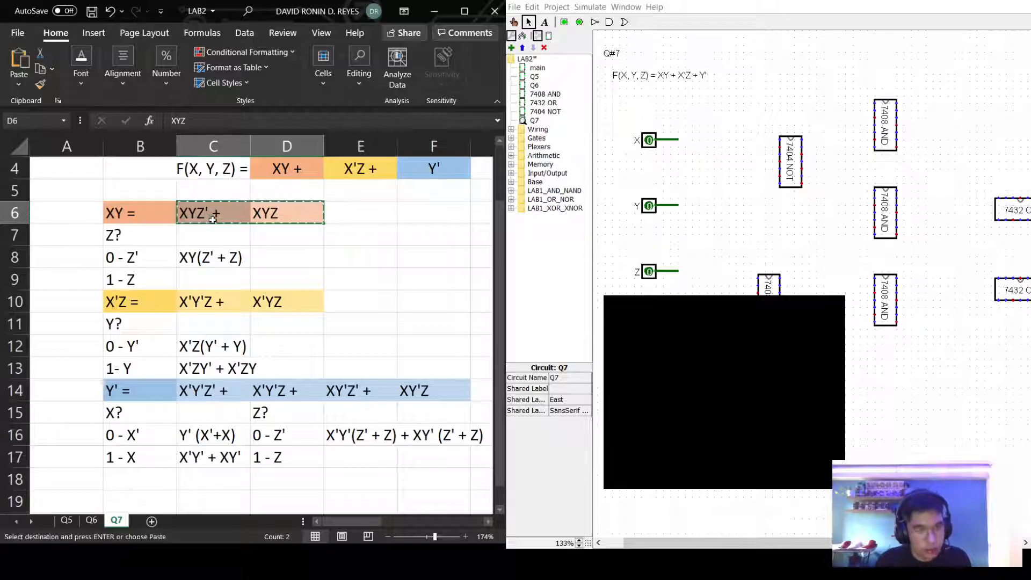
{"action": "scroll", "coordinate": [210, 218], "scroll_direction": "down", "scroll_amount": 1}
{"action": "scroll", "coordinate": [284, 278], "scroll_direction": "up", "scroll_amount": 2}
{"action": "left_click", "coordinate": [279, 258]}
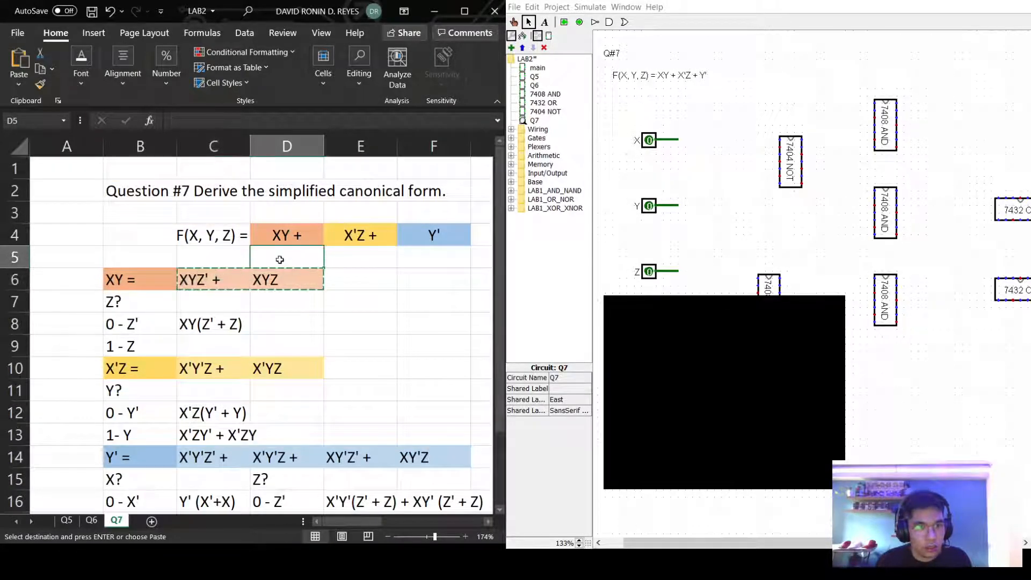
{"action": "key", "text": "ctrl+v"}
Copy the X'Z minterms X'Y'Z + X'YZ from C10:D10 into C5:D5.
{"action": "scroll", "coordinate": [342, 376], "scroll_direction": "down", "scroll_amount": 1}
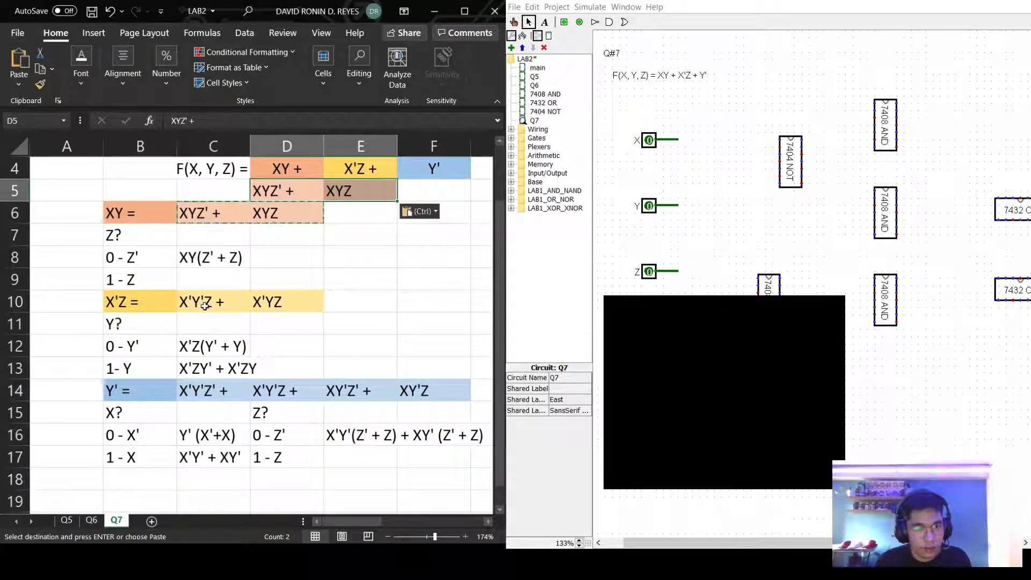
{"action": "left_click_drag", "start_coordinate": [209, 302], "coordinate": [297, 300]}
{"action": "key", "text": "ctrl+c"}
{"action": "scroll", "coordinate": [297, 300], "scroll_direction": "up", "scroll_amount": 1}
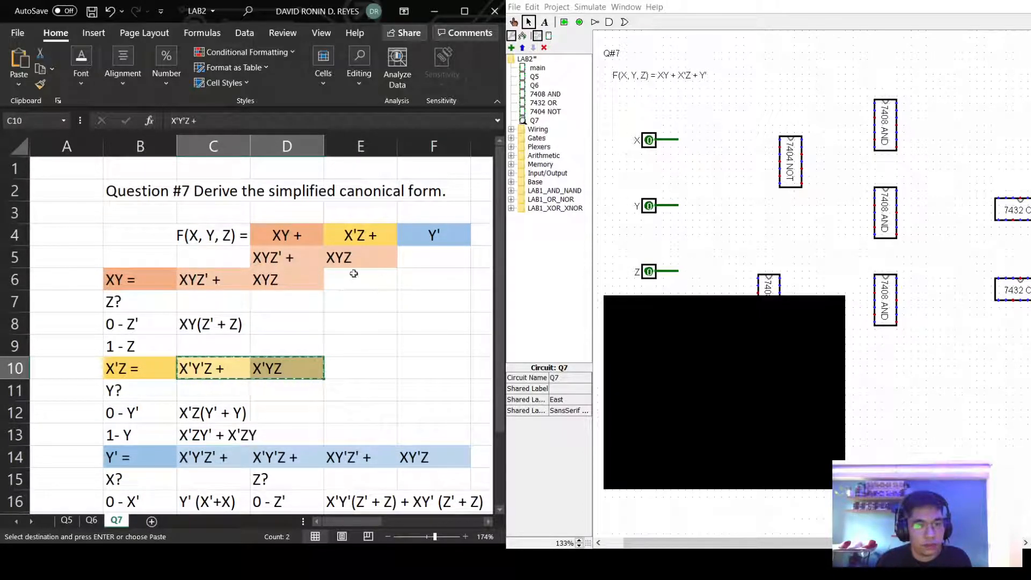
{"action": "left_click", "coordinate": [232, 263]}
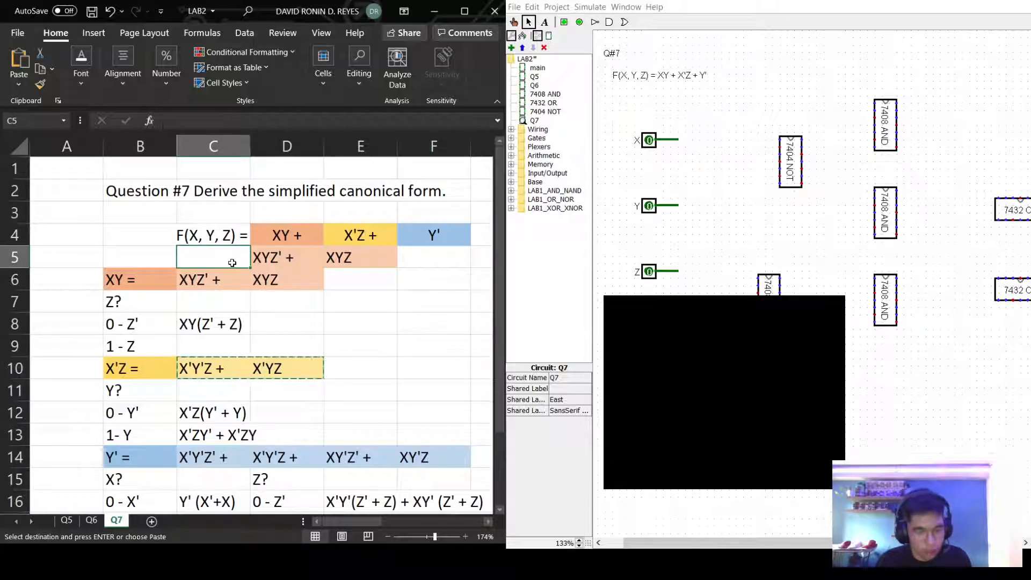
{"action": "key", "text": "ctrl+v"}
Copy the XY minterms from C6:D6 again into A5:B5.
{"action": "left_click_drag", "start_coordinate": [232, 280], "coordinate": [274, 282]}
{"action": "key", "text": "ctrl+c"}
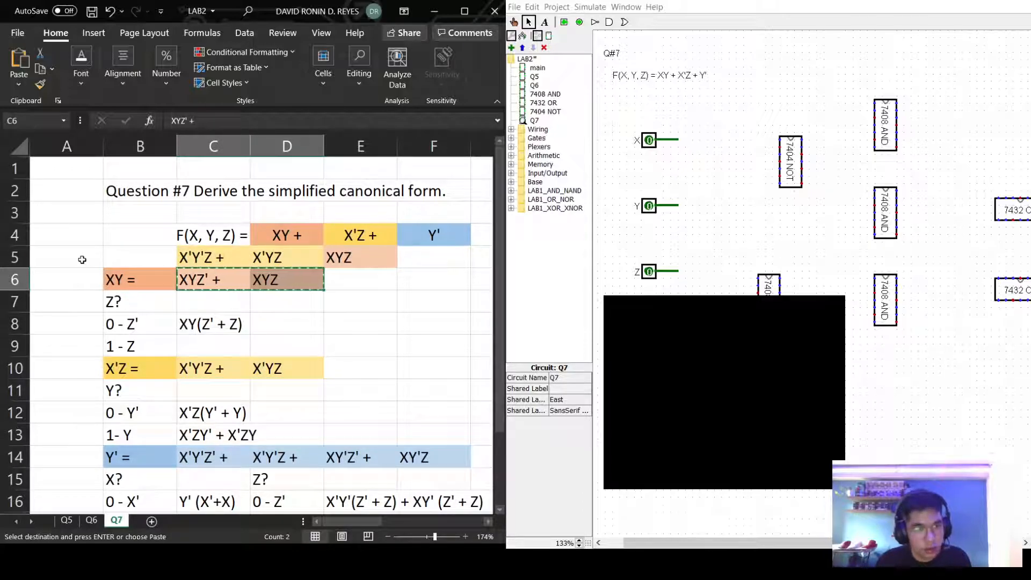
{"action": "left_click", "coordinate": [80, 257]}
{"action": "key", "text": "ctrl+v"}
Paste the four Y' minterms from C14:F14 into E5:H5 and zoom out to 98%.
{"action": "left_click_drag", "start_coordinate": [199, 457], "coordinate": [428, 453]}
{"action": "key", "text": "ctrl+c"}
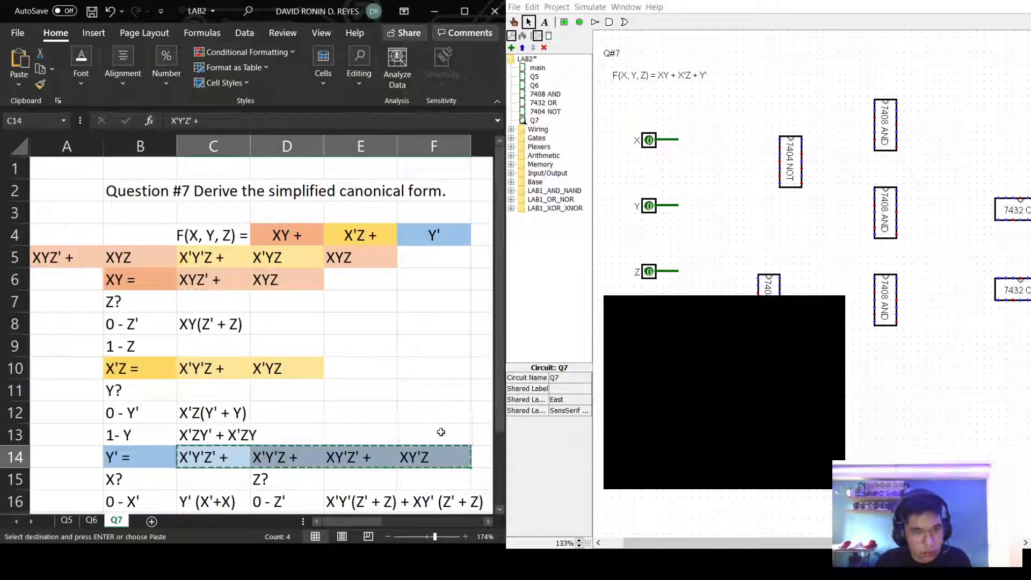
{"action": "left_click", "coordinate": [432, 257]}
{"action": "left_click", "coordinate": [392, 262]}
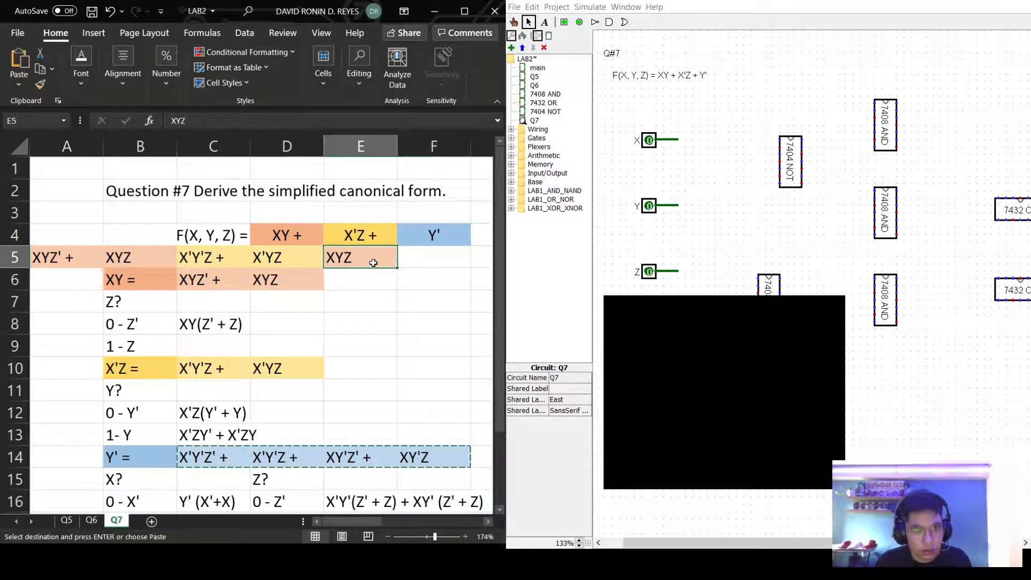
{"action": "key", "text": "ctrl+v"}
{"action": "left_click_drag", "start_coordinate": [433, 538], "coordinate": [426, 539]}
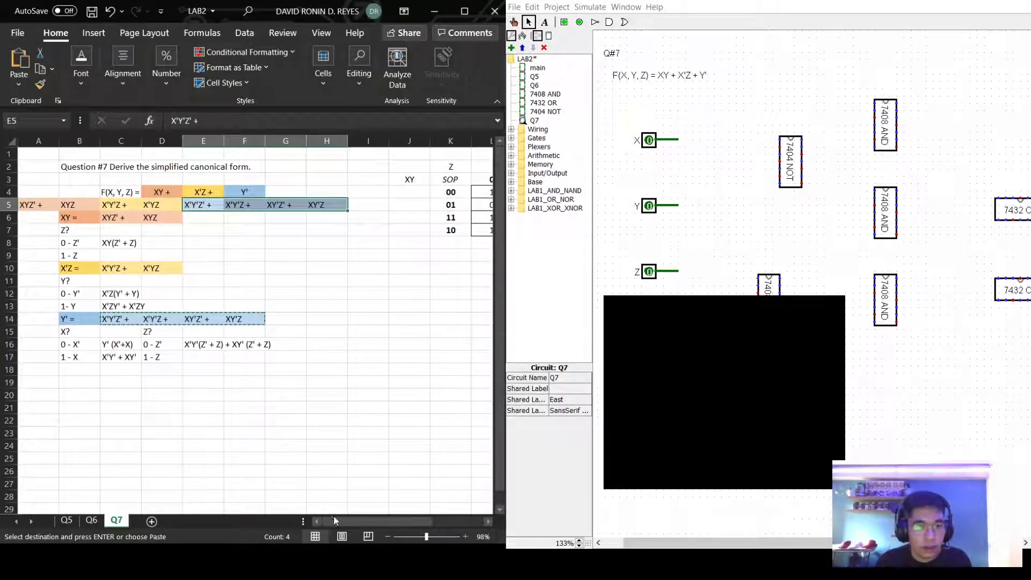
Shift the minterm row A5:H5 one column right into B5:I5 and blank out A5.
{"action": "left_click_drag", "start_coordinate": [39, 204], "coordinate": [333, 207]}
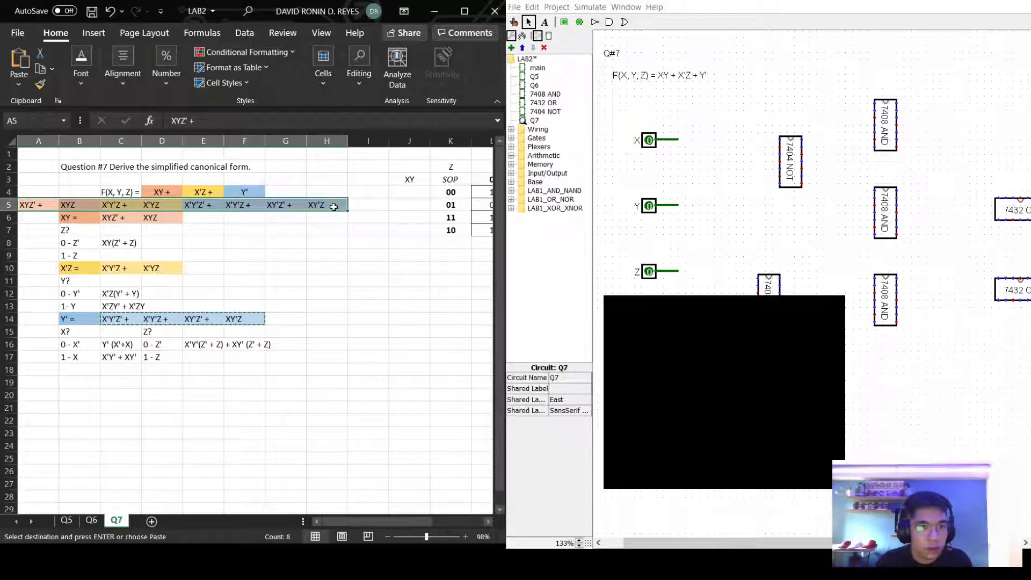
{"action": "key", "text": "ctrl+c"}
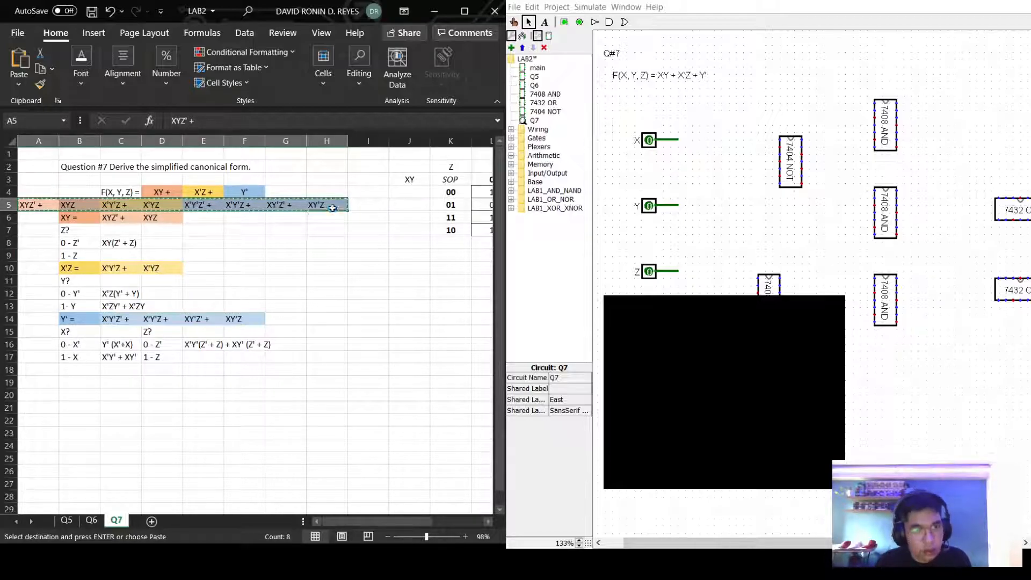
{"action": "left_click", "coordinate": [73, 206]}
{"action": "key", "text": "Return"}
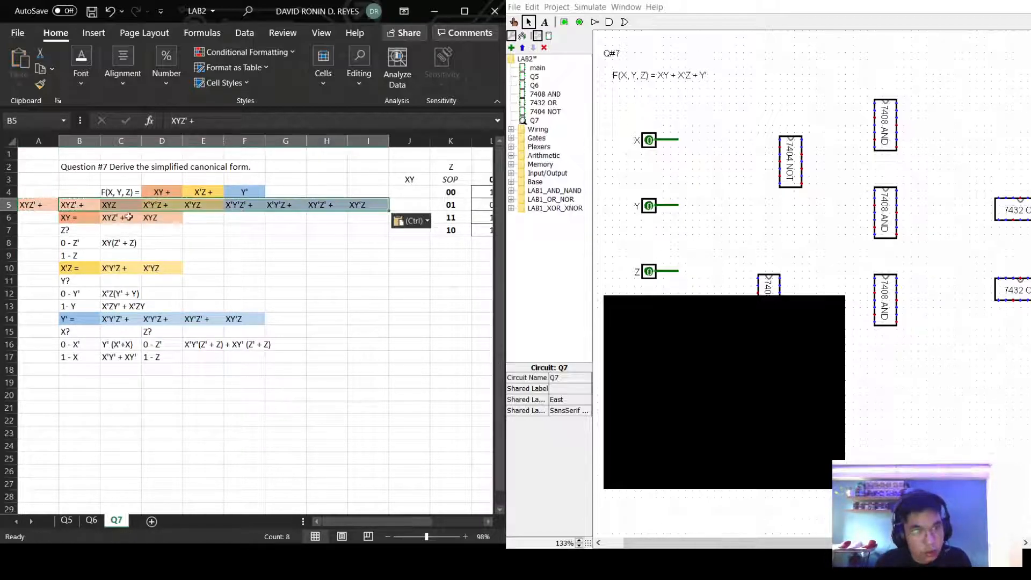
{"action": "left_click", "coordinate": [312, 276]}
{"action": "left_click_drag", "start_coordinate": [32, 221], "coordinate": [33, 224]}
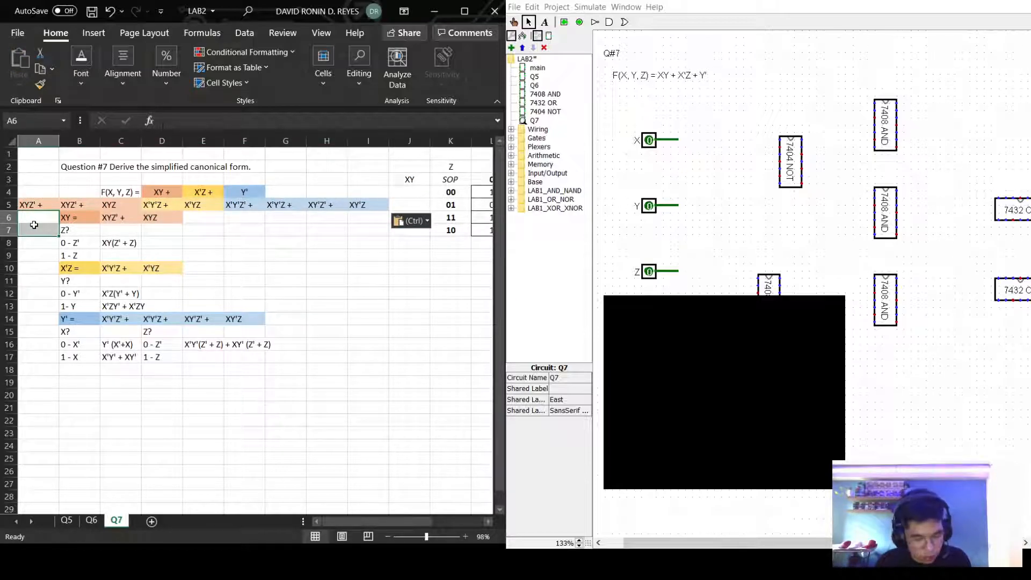
{"action": "key", "text": "ctrl+c"}
{"action": "left_click", "coordinate": [34, 204]}
{"action": "key", "text": "Return"}
{"action": "left_click", "coordinate": [308, 255]}
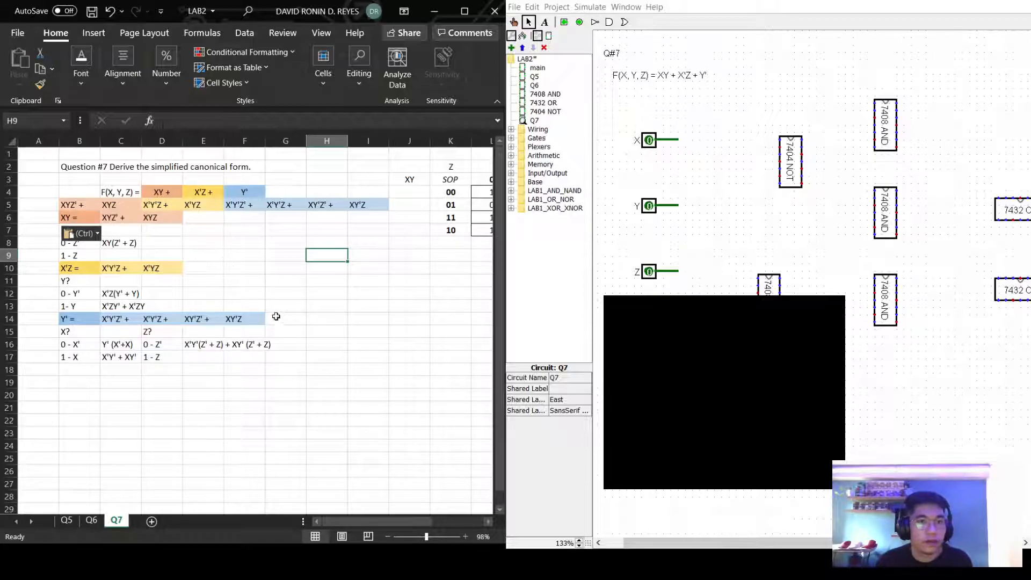
Move the derivation block B6:F17 down one row so it starts at B7.
{"action": "left_click_drag", "start_coordinate": [83, 219], "coordinate": [255, 358]}
{"action": "key", "text": "ctrl+c"}
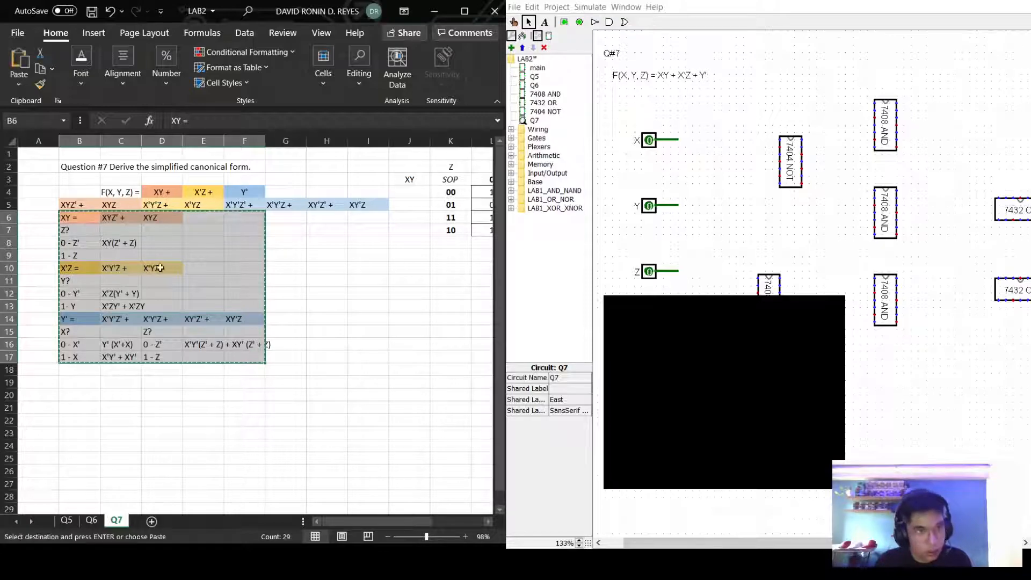
{"action": "left_click_drag", "start_coordinate": [81, 231], "coordinate": [124, 255]}
{"action": "left_click", "coordinate": [83, 234]}
{"action": "key", "text": "Return"}
{"action": "left_click", "coordinate": [397, 282]}
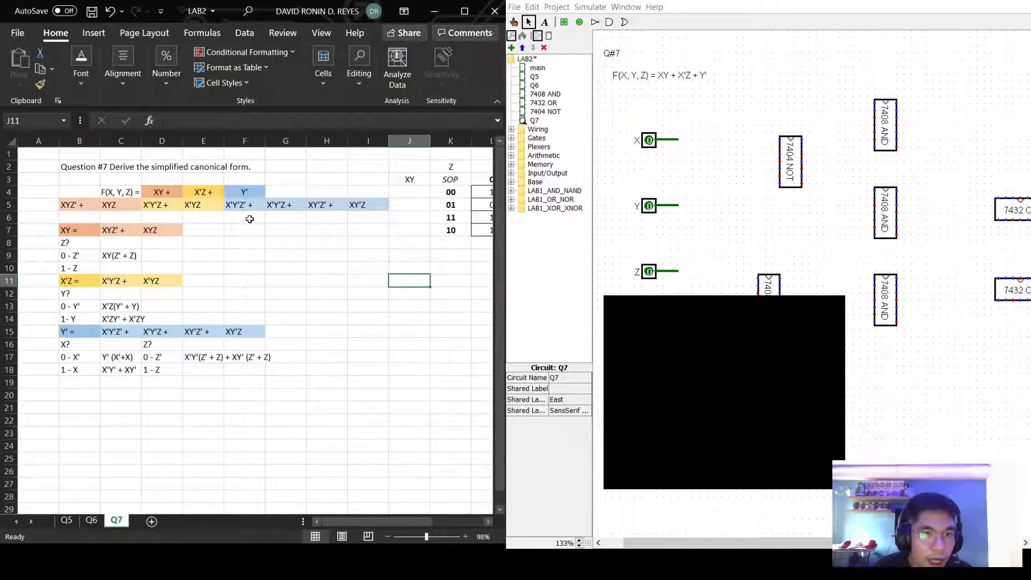
{"action": "mouse_move", "coordinate": [356, 520]}
{"action": "left_mouse_down"}
{"action": "mouse_move", "coordinate": [366, 517]}
{"action": "mouse_move", "coordinate": [350, 518]}
{"action": "left_mouse_up"}
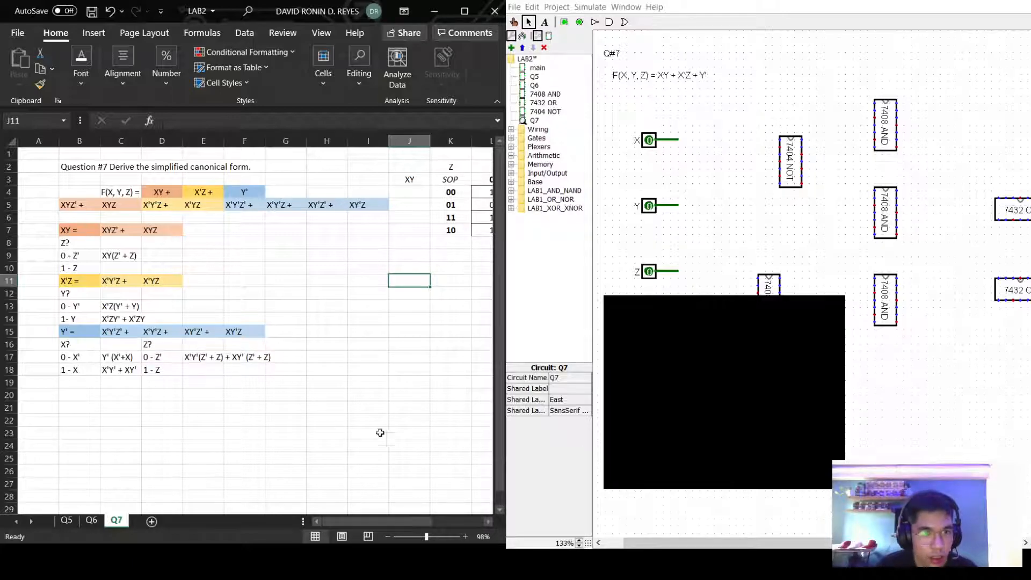
Copy the XY minterms from C7:D7 into K10:L10 below the truth table.
{"action": "left_click_drag", "start_coordinate": [387, 526], "coordinate": [436, 521]}
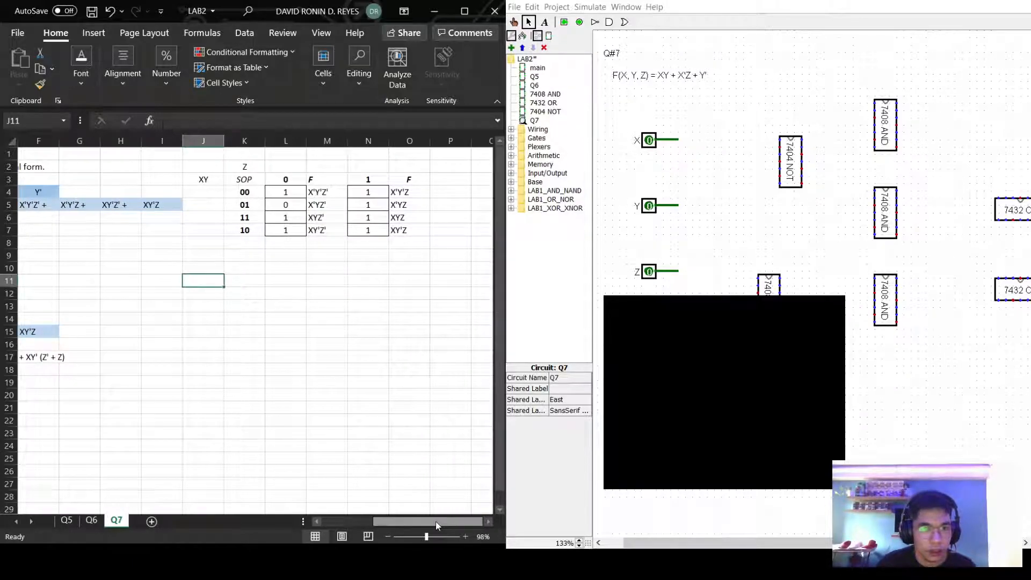
{"action": "left_click", "coordinate": [278, 290]}
{"action": "left_click", "coordinate": [251, 280]}
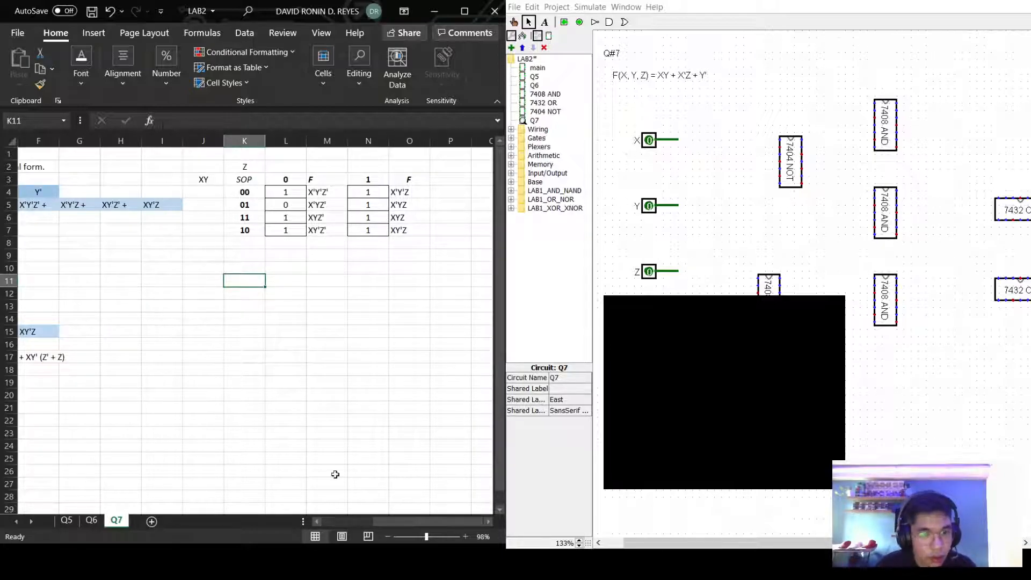
{"action": "left_click_drag", "start_coordinate": [389, 526], "coordinate": [338, 525]}
{"action": "left_click_drag", "start_coordinate": [111, 234], "coordinate": [161, 239]}
{"action": "key", "text": "ctrl+c"}
{"action": "scroll", "coordinate": [341, 471], "scroll_direction": "right", "scroll_amount": 3}
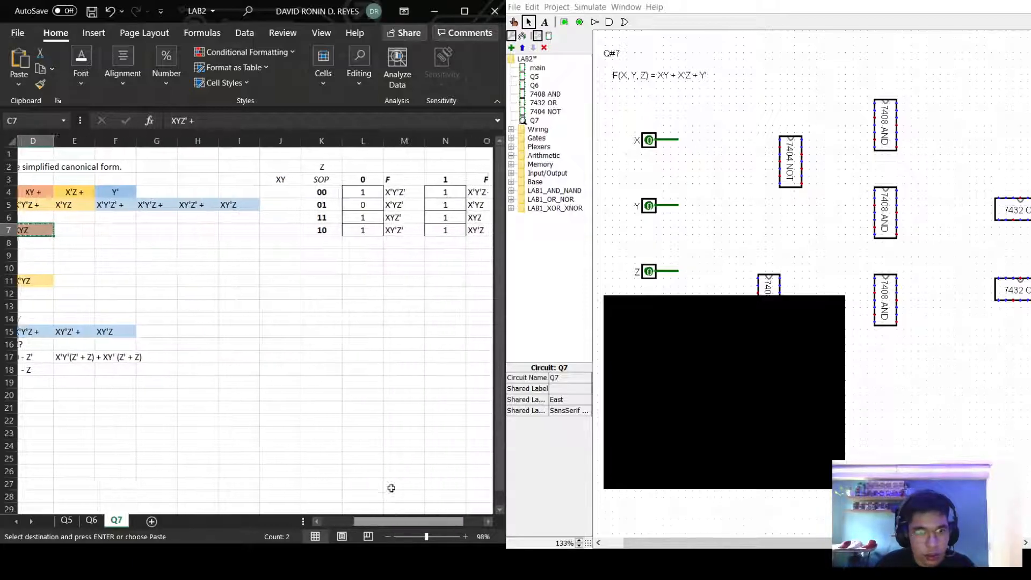
{"action": "left_click", "coordinate": [337, 263]}
{"action": "key", "text": "ctrl+v"}
Copy the X'Z minterms from C11:D11 into K11:L11.
{"action": "left_click_drag", "start_coordinate": [362, 519], "coordinate": [343, 516]}
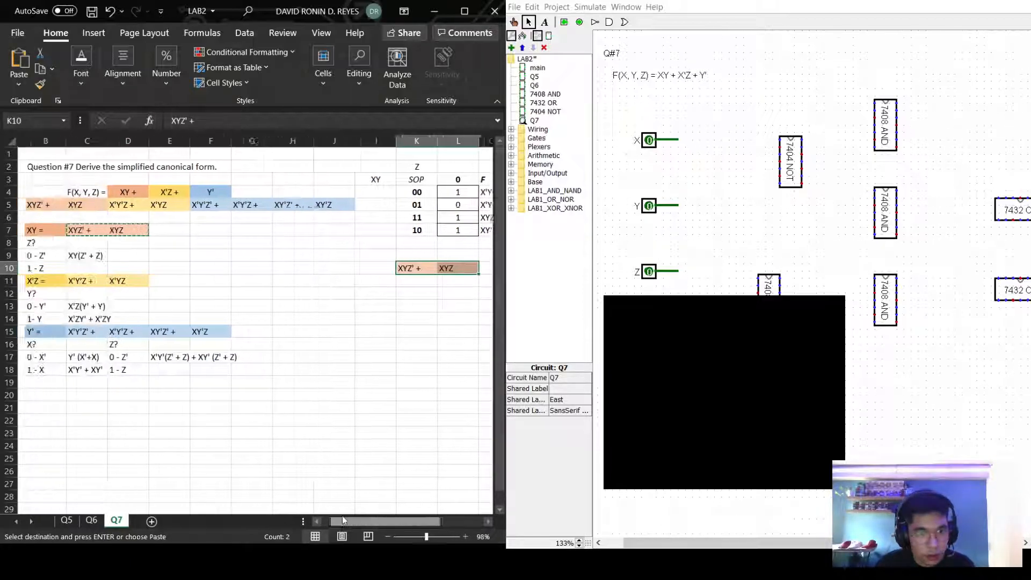
{"action": "left_click_drag", "start_coordinate": [79, 281], "coordinate": [120, 280]}
{"action": "key", "text": "ctrl+c"}
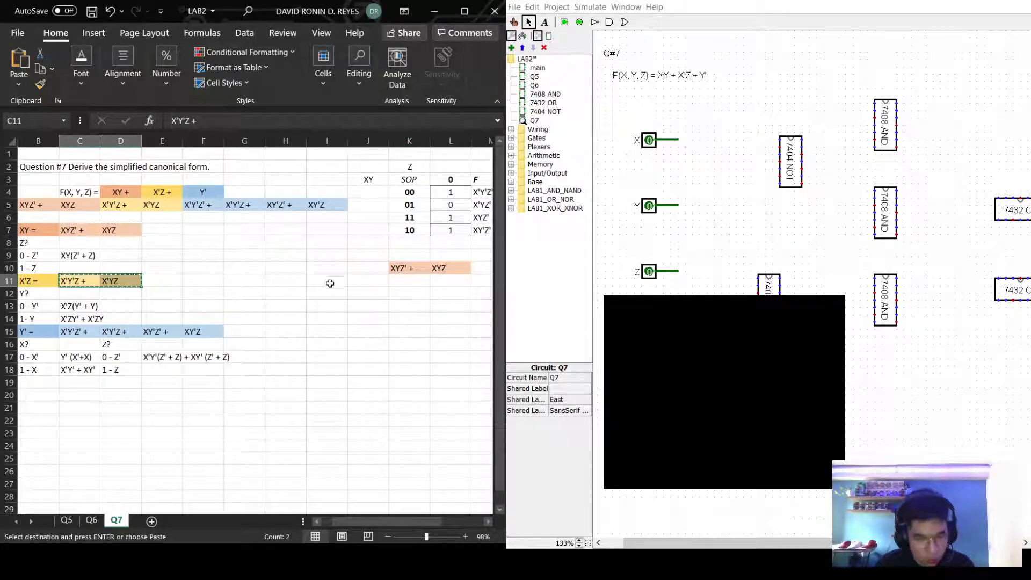
{"action": "left_click", "coordinate": [407, 280]}
{"action": "key", "text": "ctrl+v"}
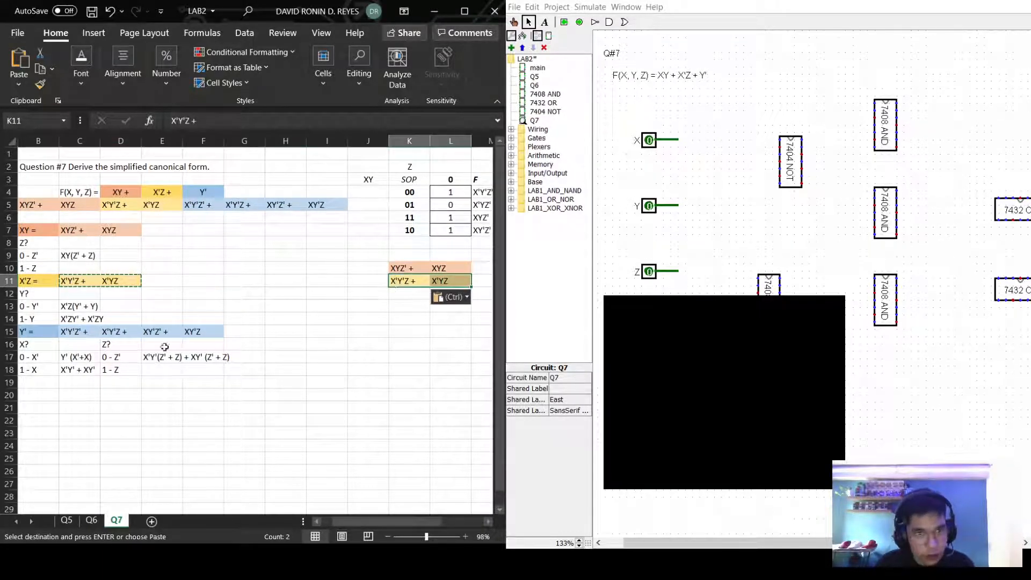
Copy the four Y' minterms from C15:F15 into K12:N12, undoing and repeating the paste.
{"action": "left_click_drag", "start_coordinate": [76, 331], "coordinate": [203, 331]}
{"action": "key", "text": "ctrl+c"}
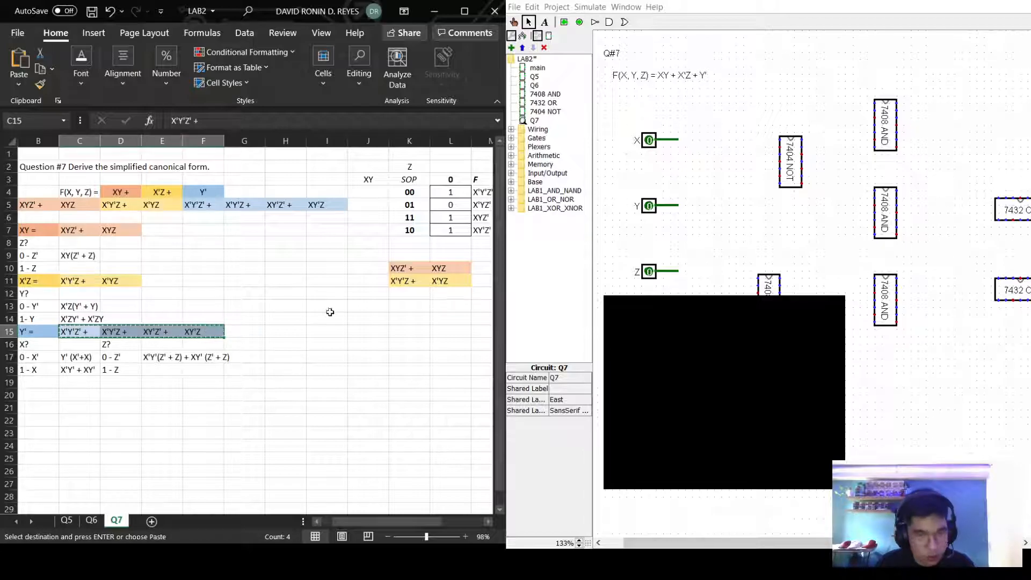
{"action": "left_click", "coordinate": [369, 293]}
{"action": "left_click", "coordinate": [407, 293]}
{"action": "key", "text": "ctrl+v"}
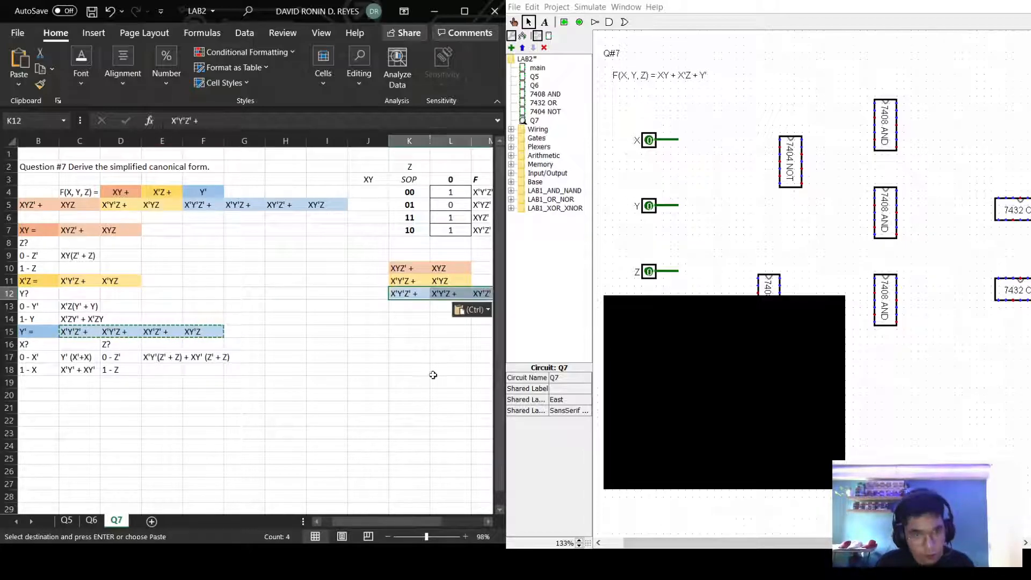
{"action": "left_click_drag", "start_coordinate": [375, 521], "coordinate": [422, 521]}
{"action": "left_click", "coordinate": [409, 432]}
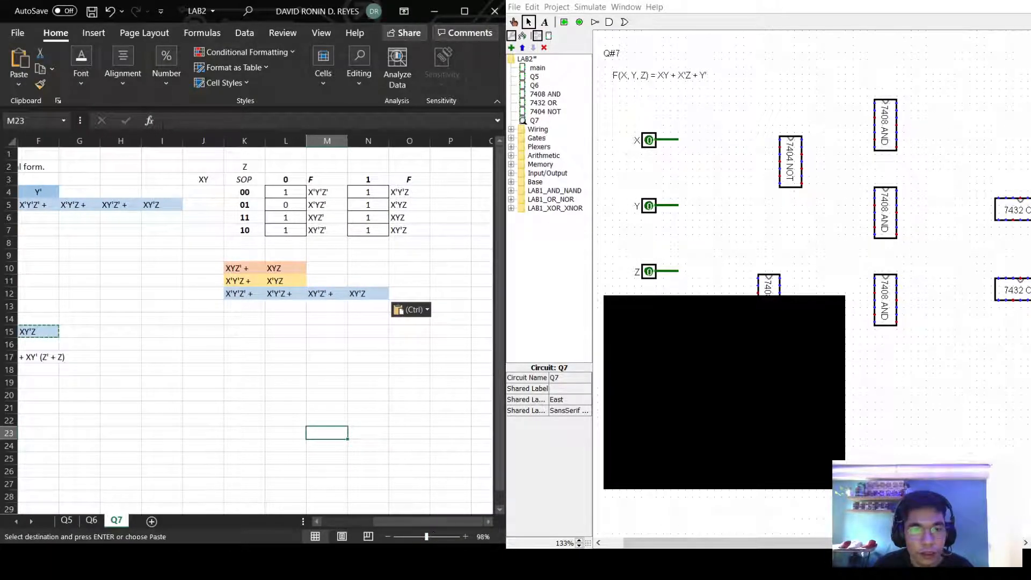
{"action": "key", "text": "ctrl+z"}
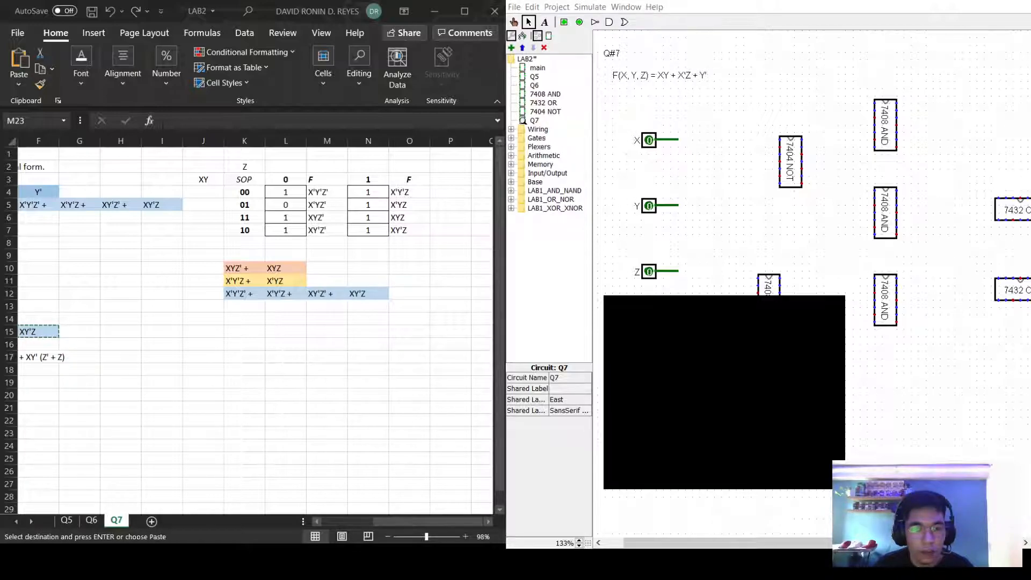
{"action": "key", "text": "ctrl+v"}
Undo and reapply the last minterm paste, then select an empty cell below the groups.
{"action": "key", "text": "ctrl+z"}
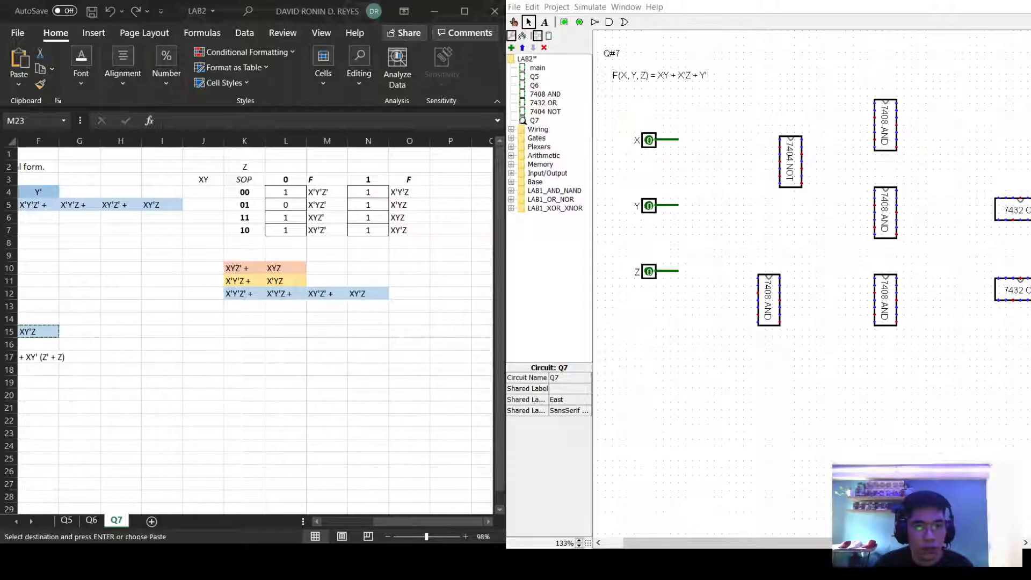
{"action": "key", "text": "ctrl+v"}
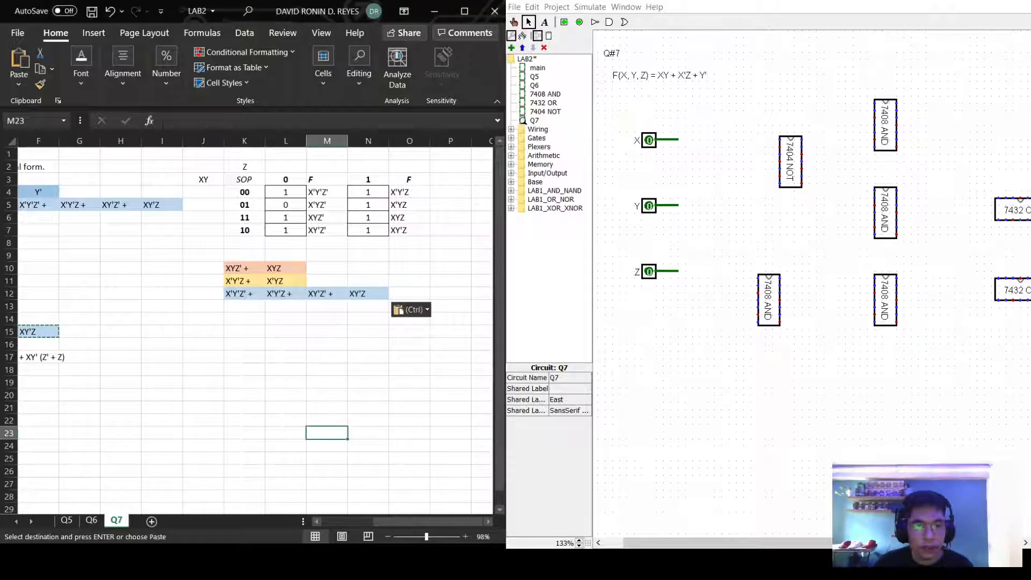
{"action": "left_click", "coordinate": [295, 331]}
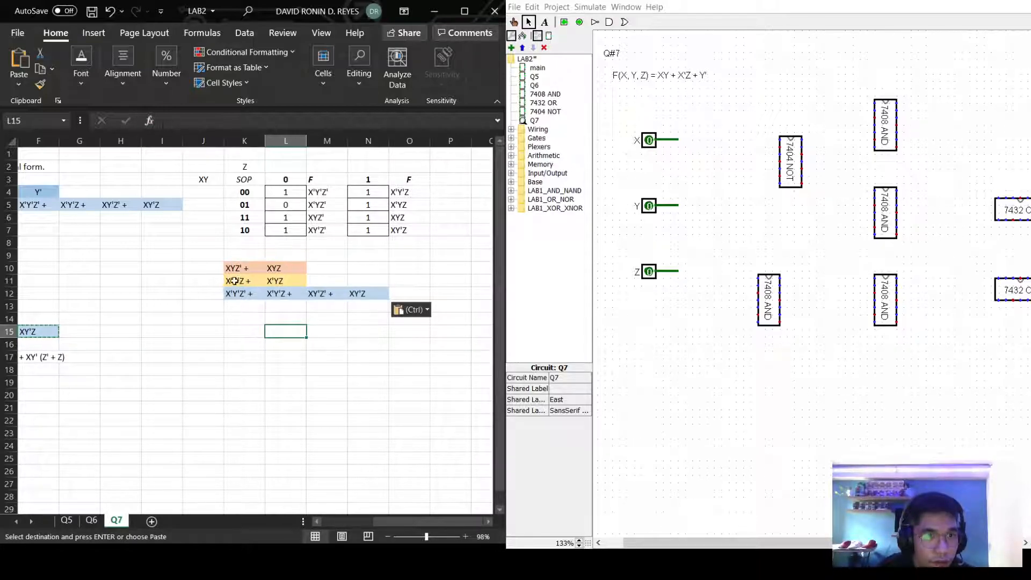
Shade the XYZ' truth-table output orange for the XY group, then select XYZ.
{"action": "left_click", "coordinate": [323, 216]}
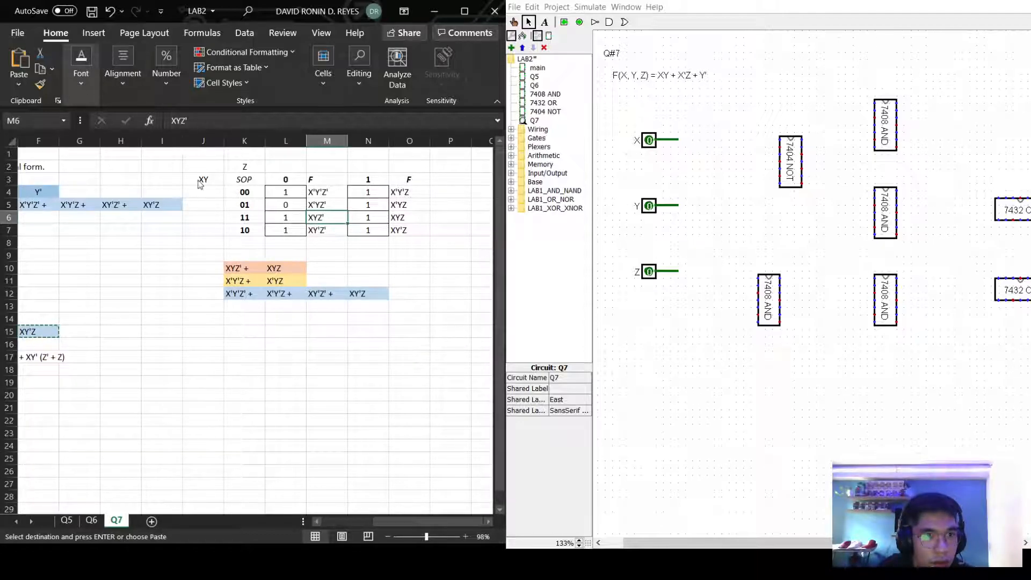
{"action": "key", "text": "F4"}
{"action": "key", "text": "Escape"}
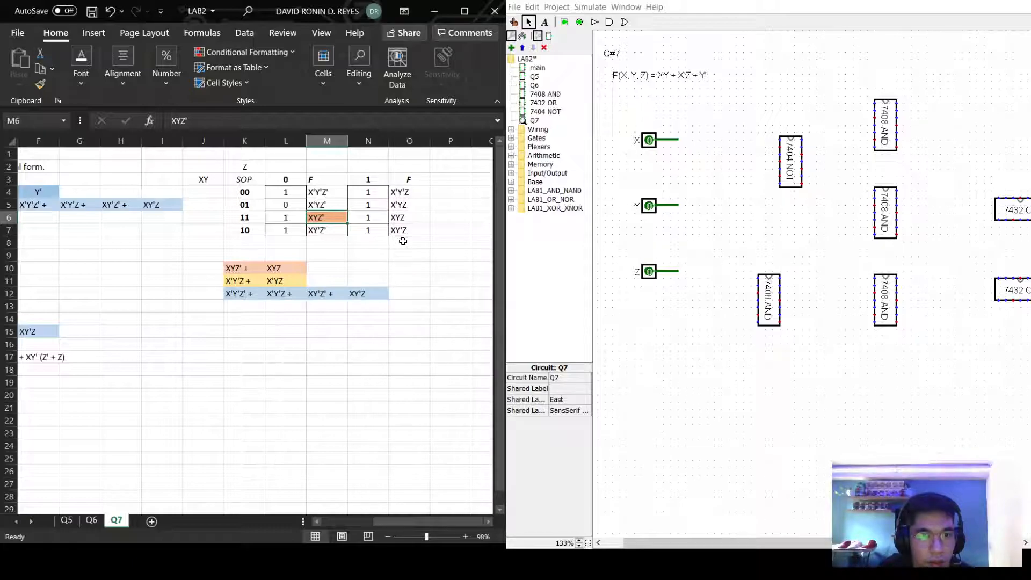
{"action": "left_click", "coordinate": [407, 219]}
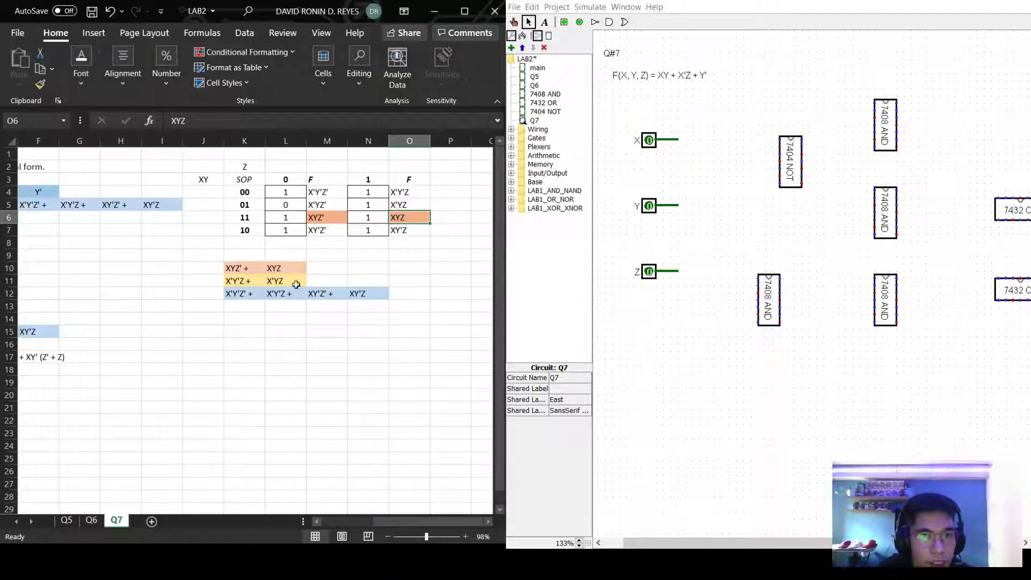
Shade the X'Y'Z and X'YZ truth-table outputs yellow for the X'Z group.
{"action": "left_click", "coordinate": [411, 193]}
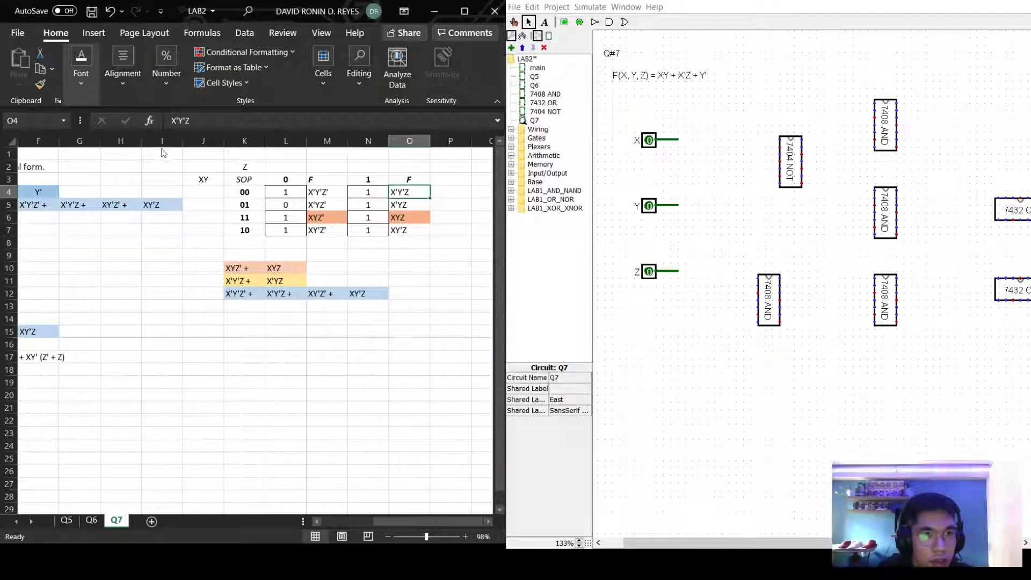
{"action": "key", "text": "F4"}
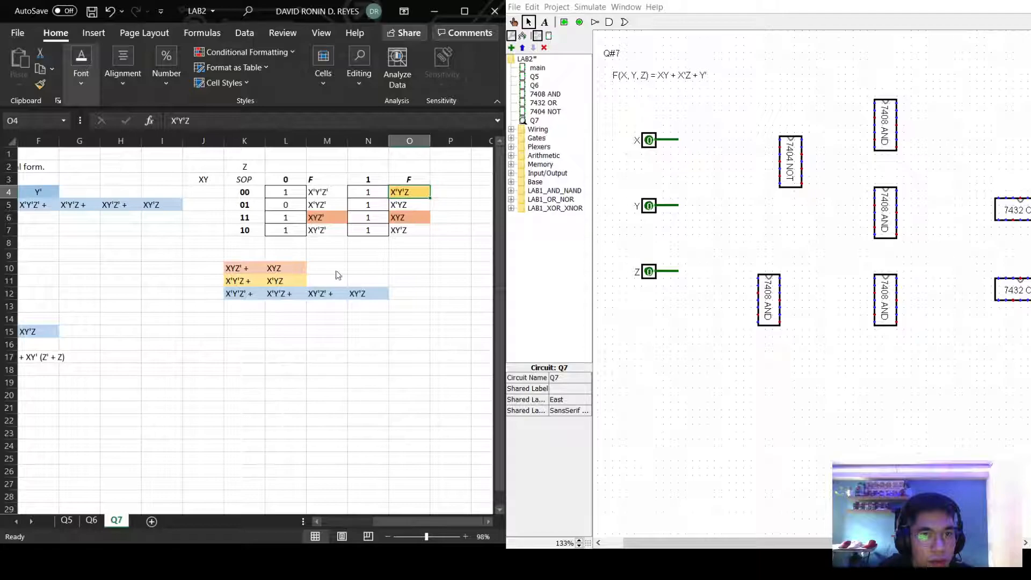
{"action": "left_click", "coordinate": [409, 205]}
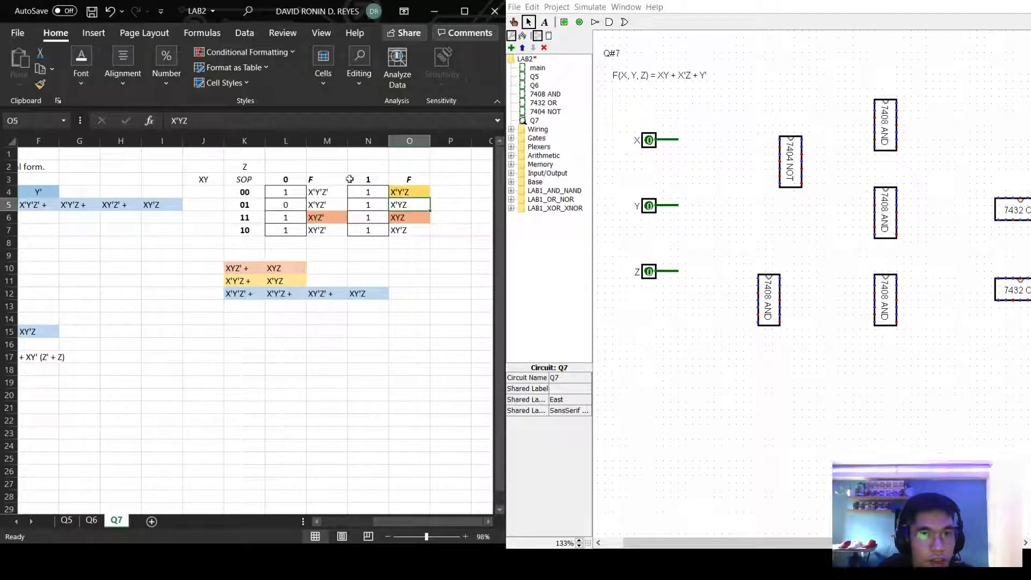
{"action": "key", "text": "F4"}
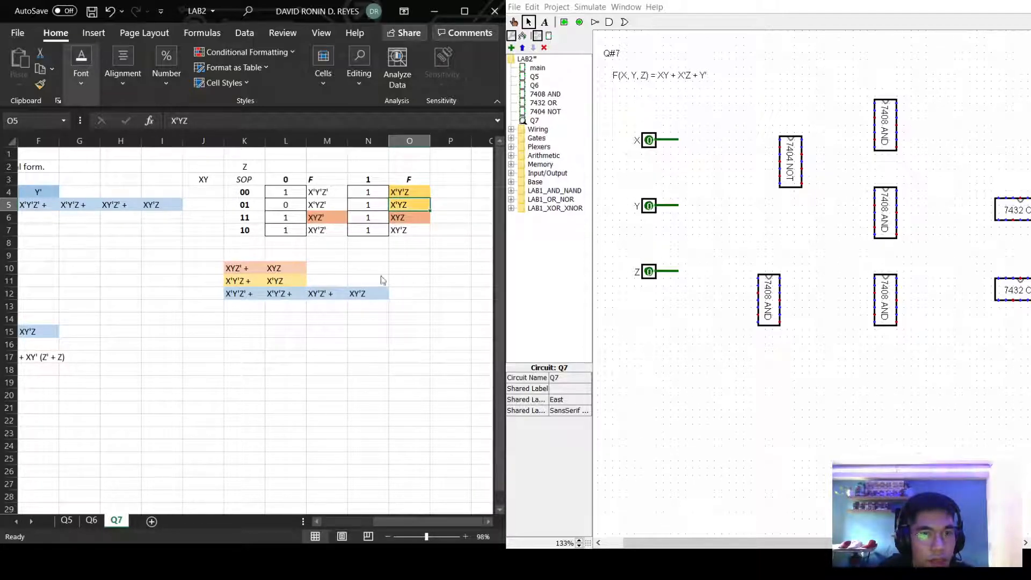
{"action": "left_click", "coordinate": [413, 276]}
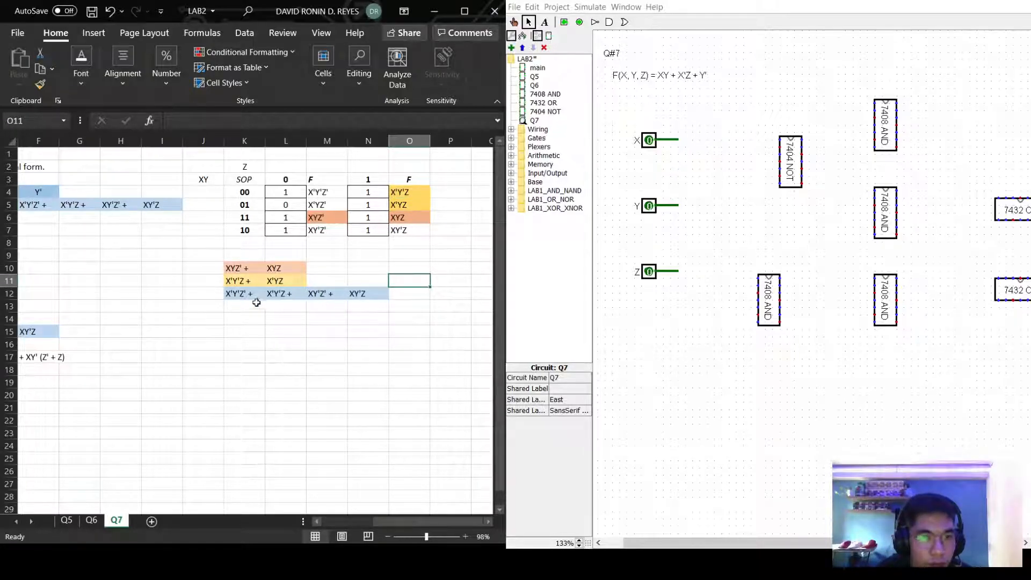
In the Y' group row, shade the X'Y'Z + term yellow instead of XY'Z' +.
{"action": "left_click", "coordinate": [318, 194]}
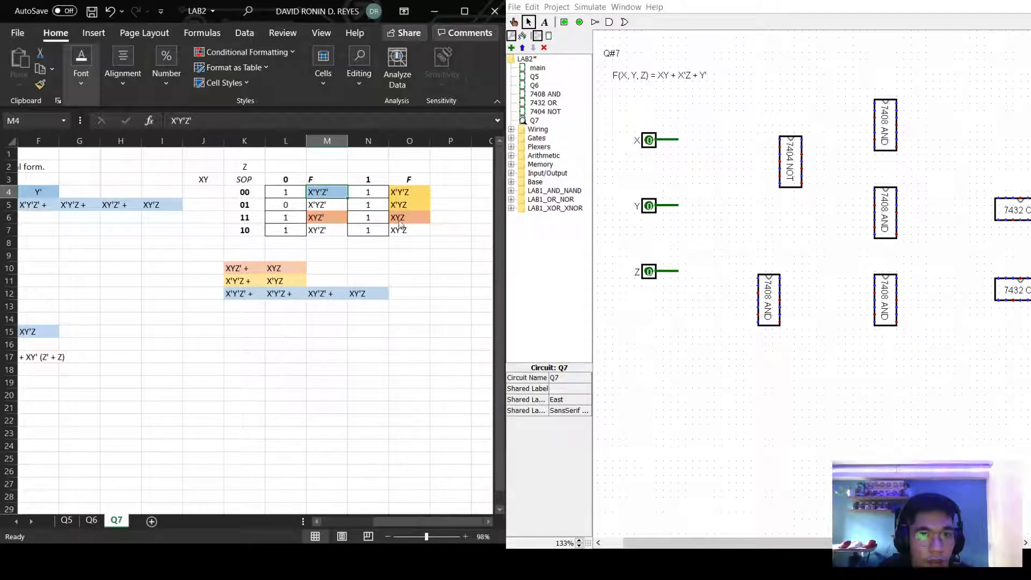
{"action": "left_click", "coordinate": [406, 206]}
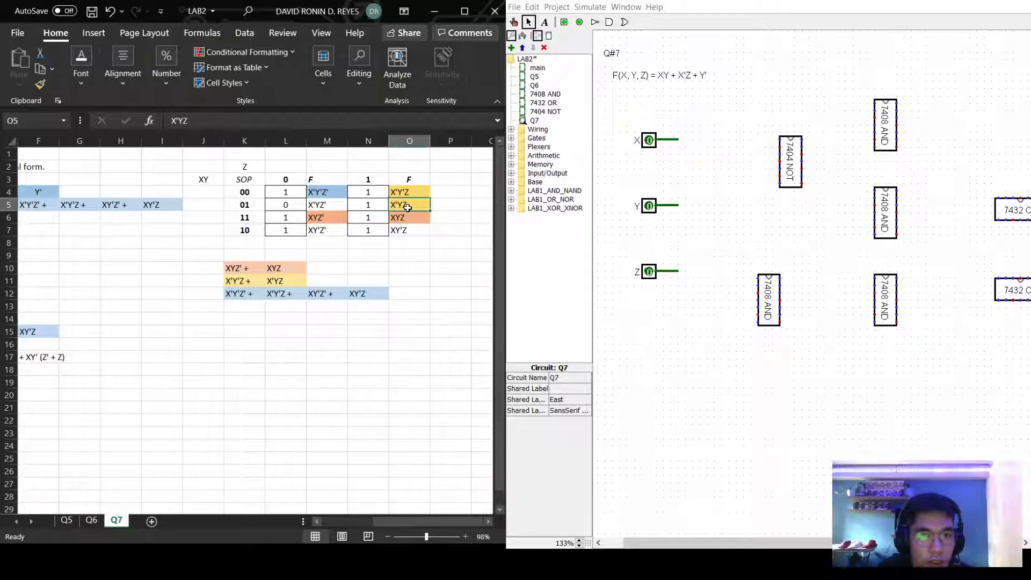
{"action": "left_click", "coordinate": [319, 295]}
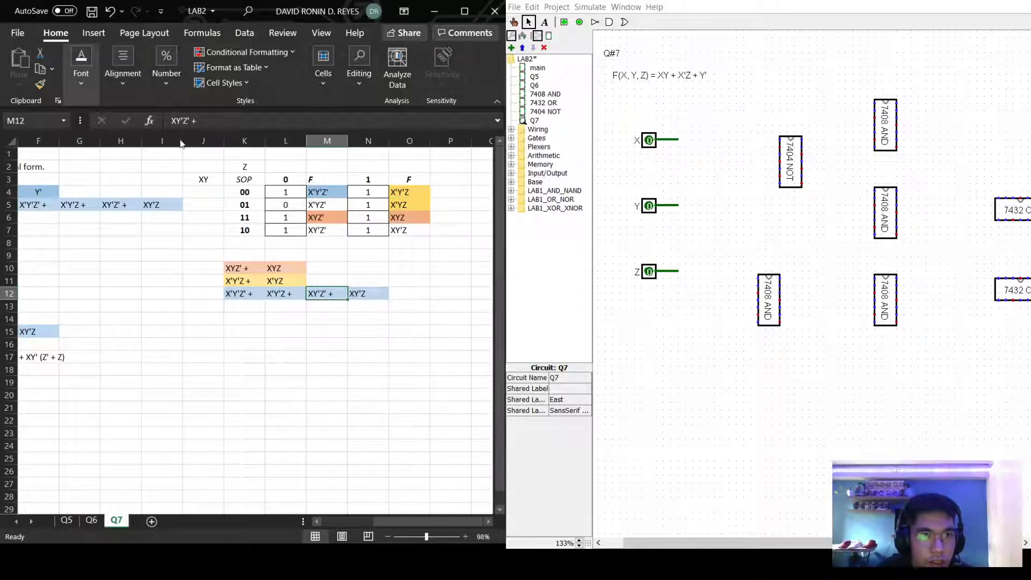
{"action": "key", "text": "F4"}
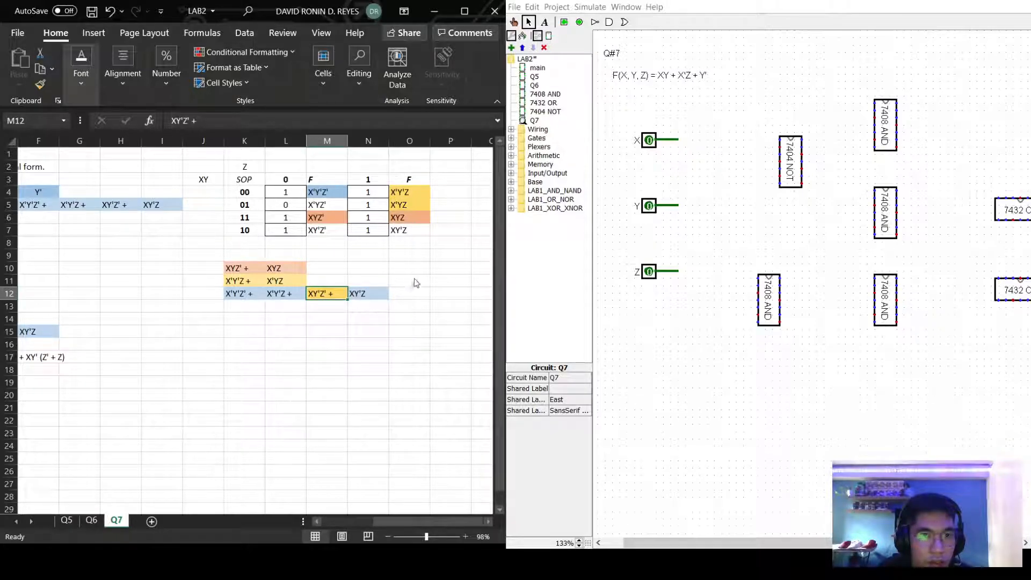
{"action": "key", "text": "Left"}
{"action": "key", "text": "Up"}
{"action": "key", "text": "Up"}
{"action": "left_click", "coordinate": [275, 302]}
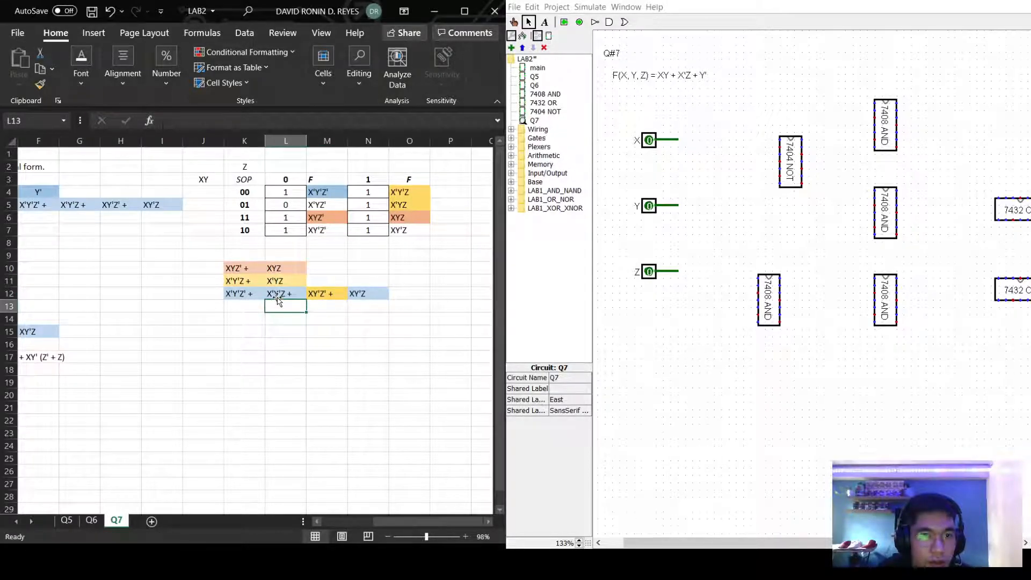
{"action": "key", "text": "Up"}
{"action": "key", "text": "Up"}
{"action": "key", "text": "Up"}
{"action": "left_click", "coordinate": [279, 294]}
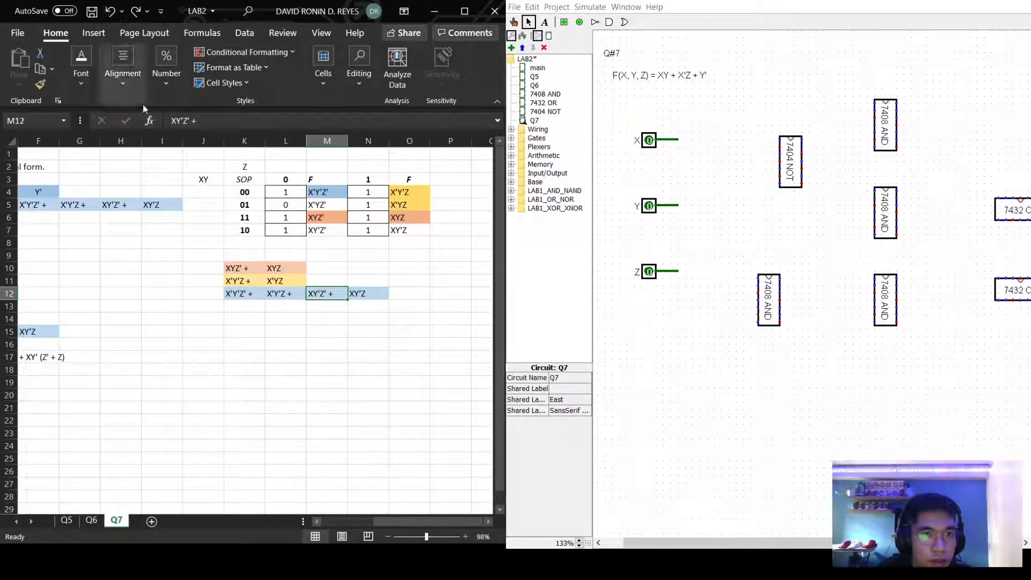
{"action": "left_click", "coordinate": [283, 301]}
{"action": "left_click", "coordinate": [281, 295]}
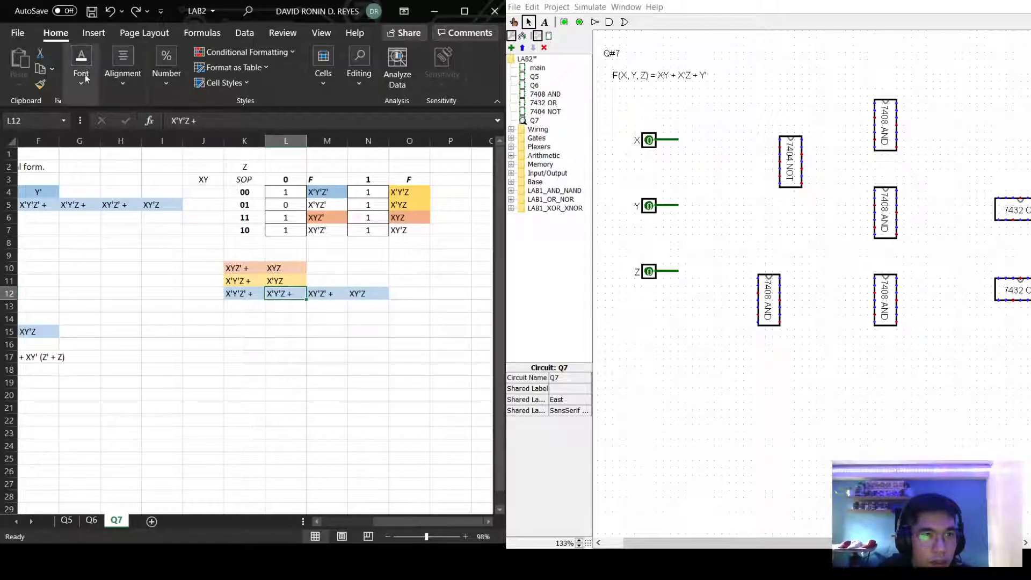
{"action": "key", "text": "ctrl+y"}
{"action": "left_click", "coordinate": [343, 294]}
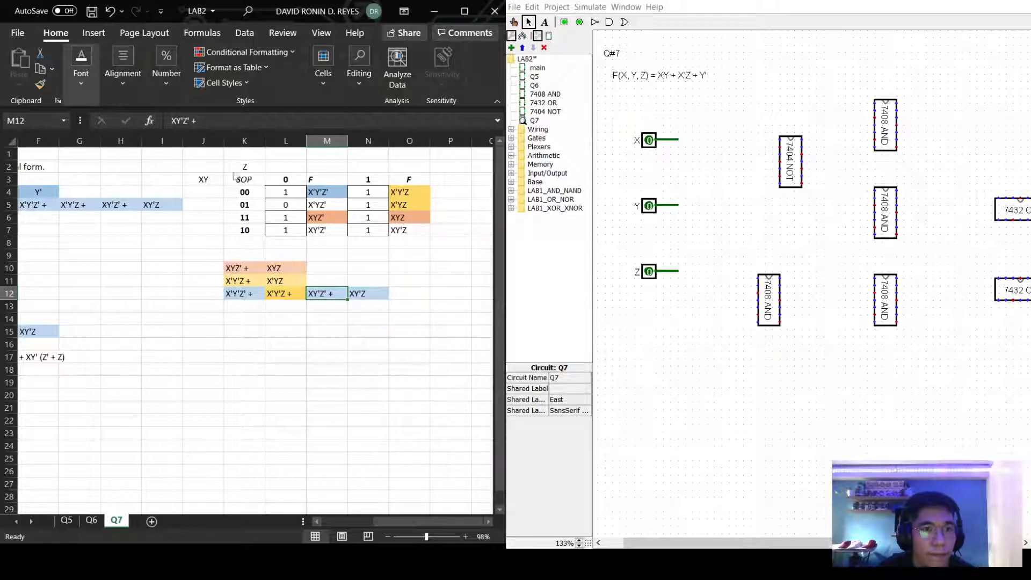
Shade the XY'Z' and XY'Z truth-table outputs blue for the Y' group.
{"action": "left_click", "coordinate": [325, 231]}
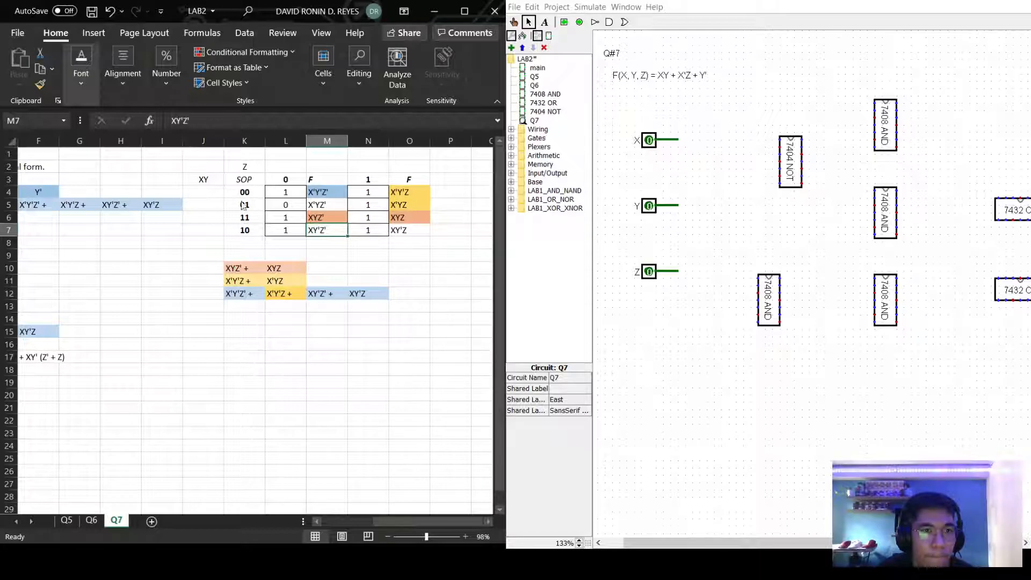
{"action": "key", "text": "F4"}
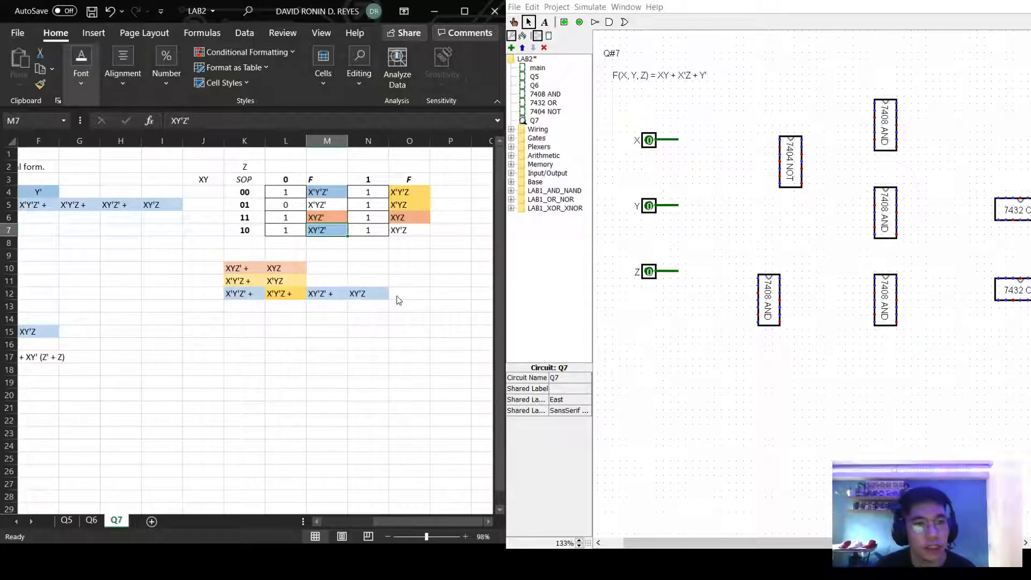
{"action": "left_click", "coordinate": [412, 231]}
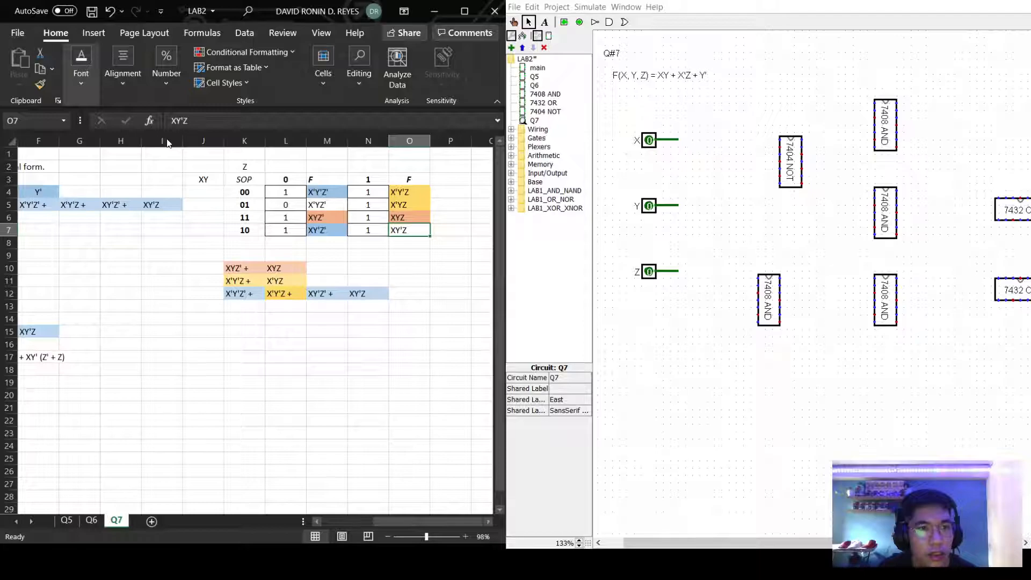
{"action": "key", "text": "F4"}
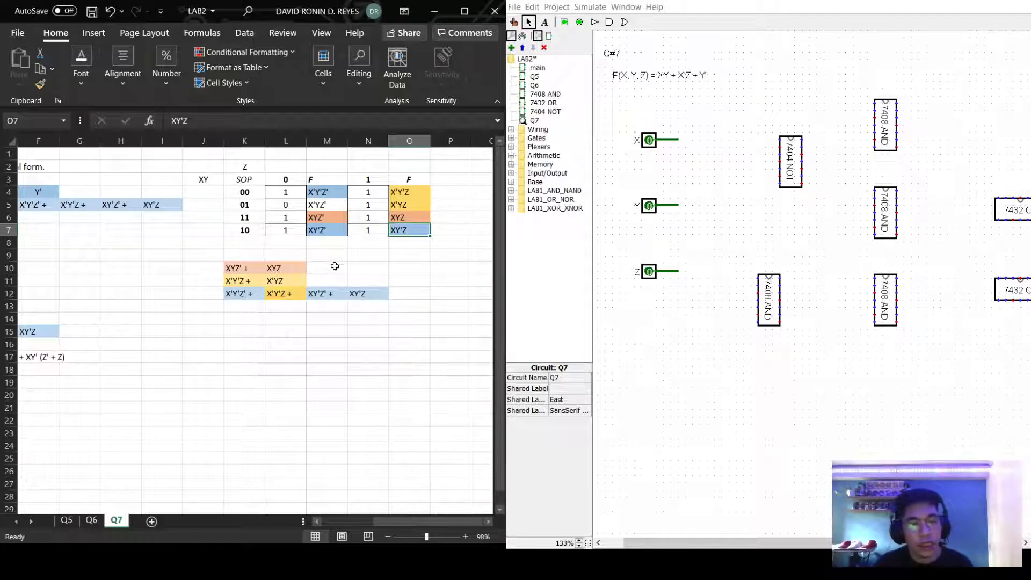
{"action": "left_click", "coordinate": [253, 206]}
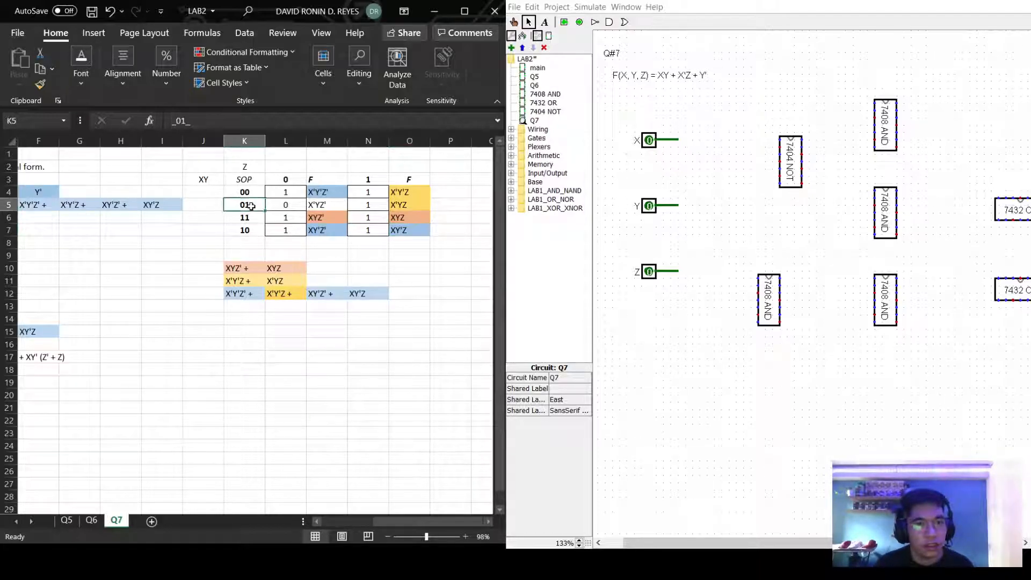
Draw wires from the X, Y and Z input pins into the 7404 NOT chip's input pins.
{"action": "left_click", "coordinate": [290, 178]}
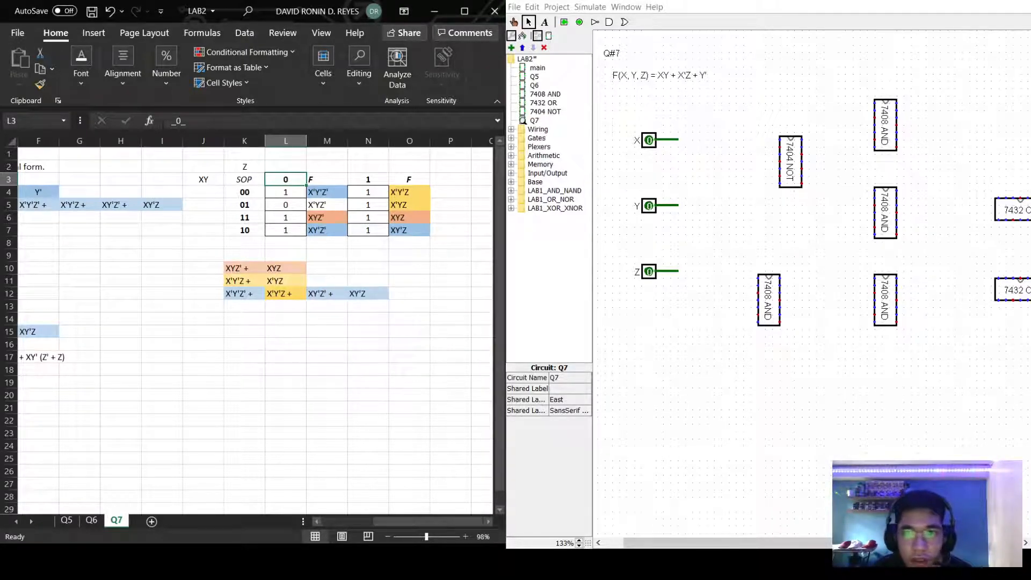
{"action": "left_click_drag", "start_coordinate": [678, 139], "coordinate": [780, 140]}
{"action": "left_click_drag", "start_coordinate": [678, 205], "coordinate": [780, 154]}
{"action": "left_click_drag", "start_coordinate": [679, 272], "coordinate": [779, 168]}
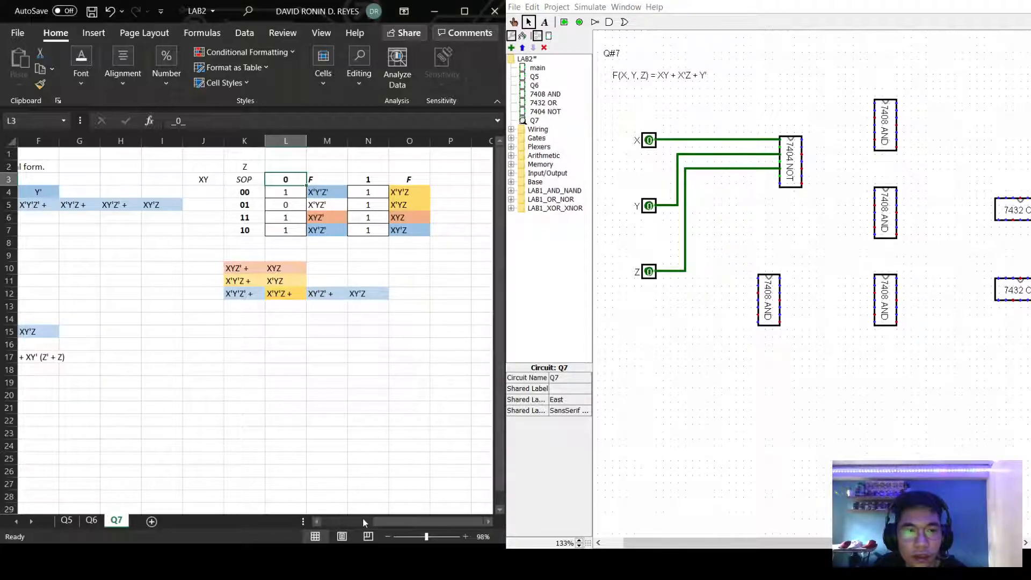
{"action": "left_click_drag", "start_coordinate": [424, 521], "coordinate": [296, 521]}
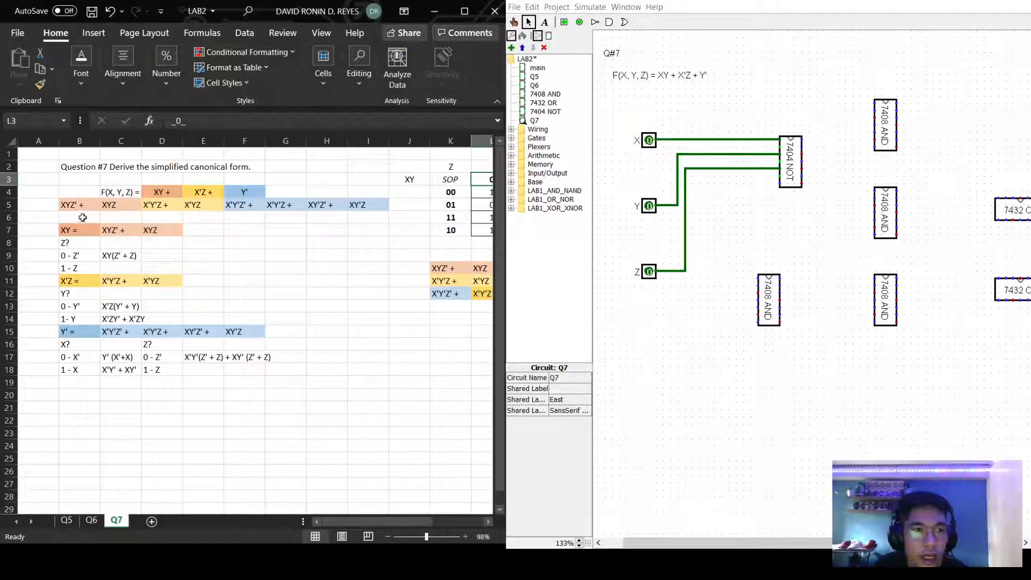
Delete the misplaced vertical wire and leftover stub drawn up from the X line.
{"action": "left_click", "coordinate": [111, 230]}
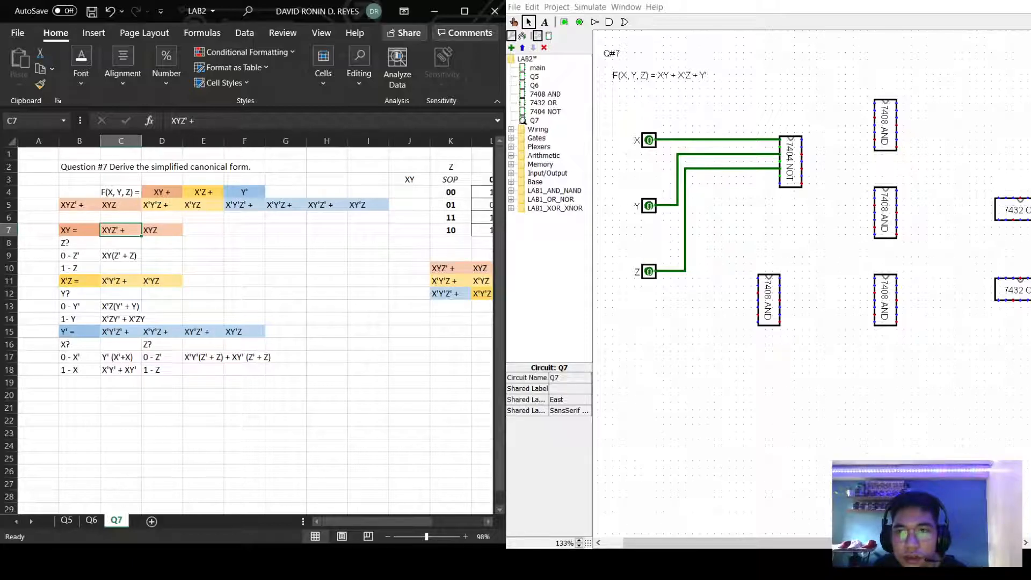
{"action": "left_click", "coordinate": [678, 139]}
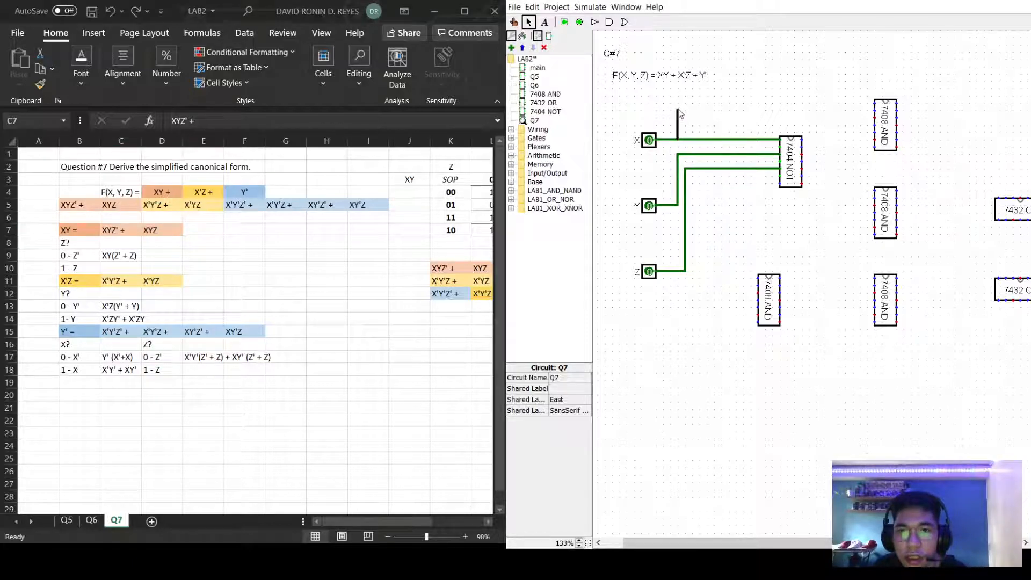
{"action": "left_click_drag", "start_coordinate": [678, 135], "coordinate": [681, 98]}
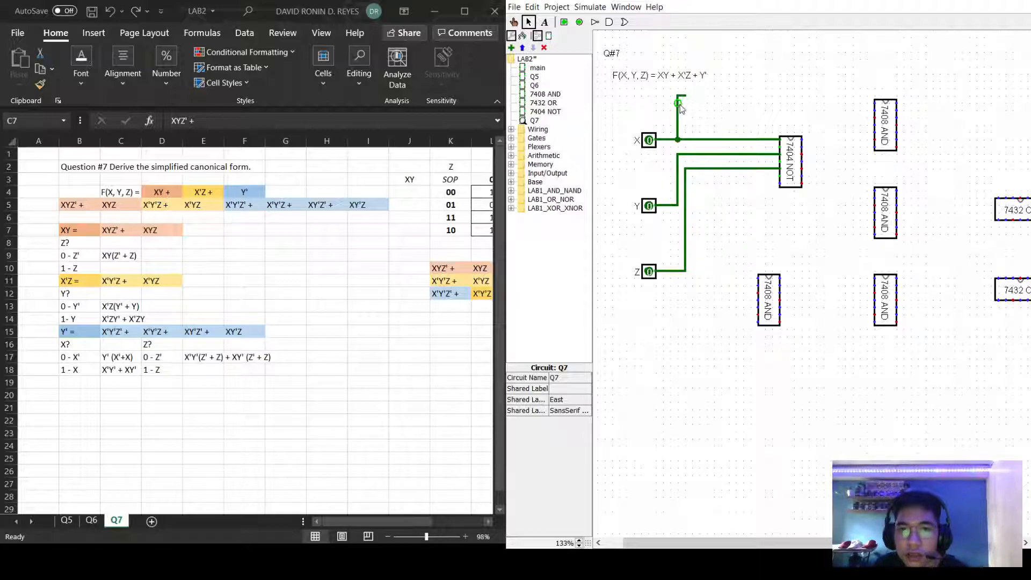
{"action": "left_click", "coordinate": [680, 111]}
{"action": "key", "text": "Delete"}
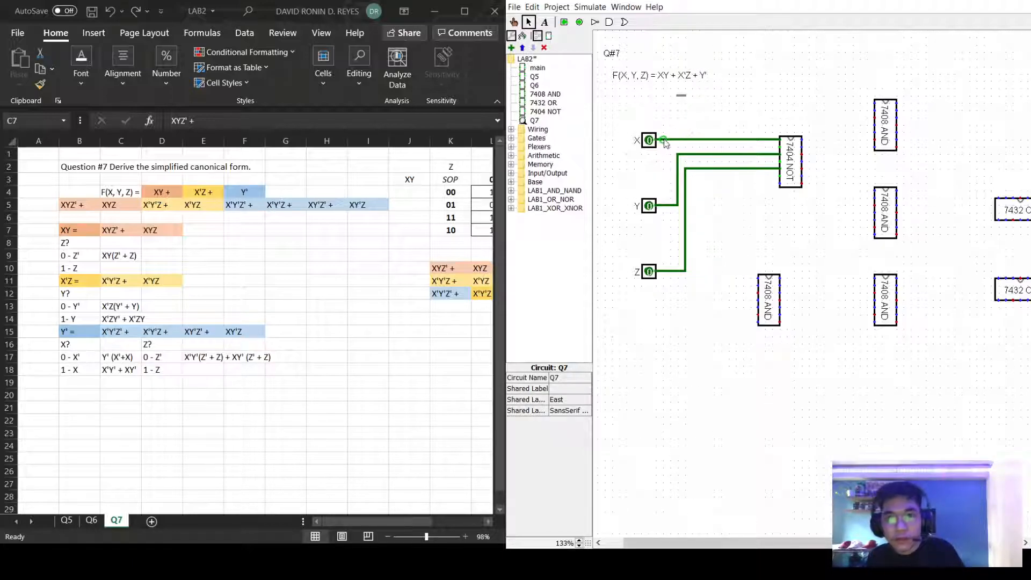
{"action": "left_click", "coordinate": [682, 98]}
{"action": "key", "text": "Delete"}
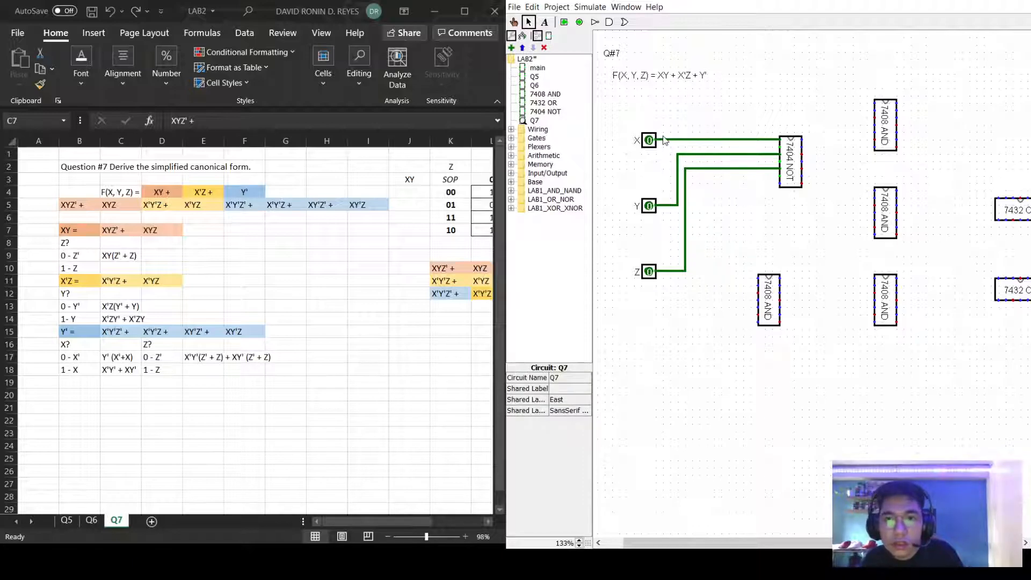
Route X, Y and NOT-chip wires to the top 7408 AND chip, replacing the faulty red wire.
{"action": "left_click_drag", "start_coordinate": [663, 139], "coordinate": [874, 103]}
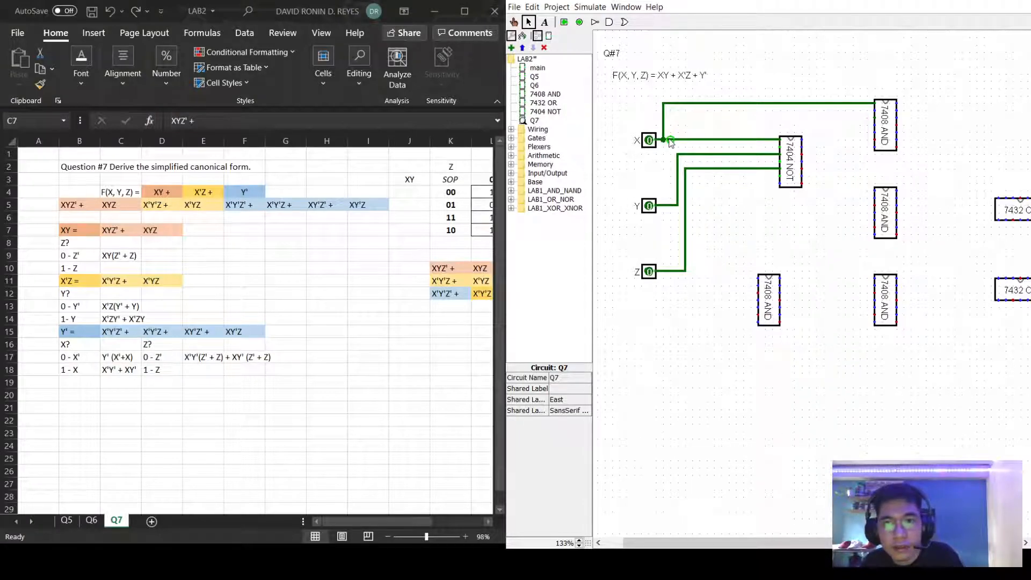
{"action": "left_click_drag", "start_coordinate": [678, 155], "coordinate": [875, 111]}
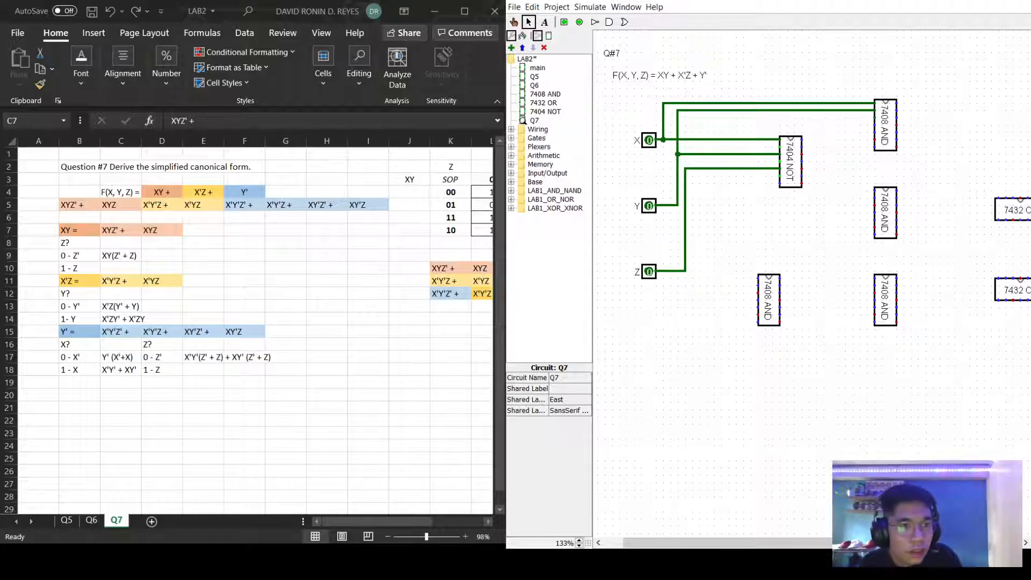
{"action": "left_click_drag", "start_coordinate": [777, 179], "coordinate": [875, 118]}
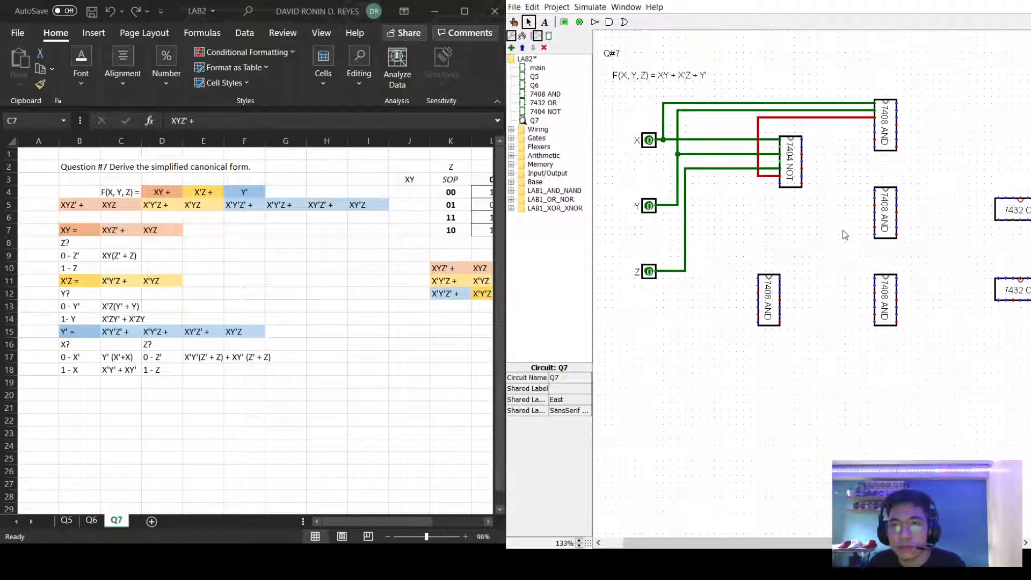
{"action": "left_click", "coordinate": [842, 120]}
{"action": "key", "text": "Delete"}
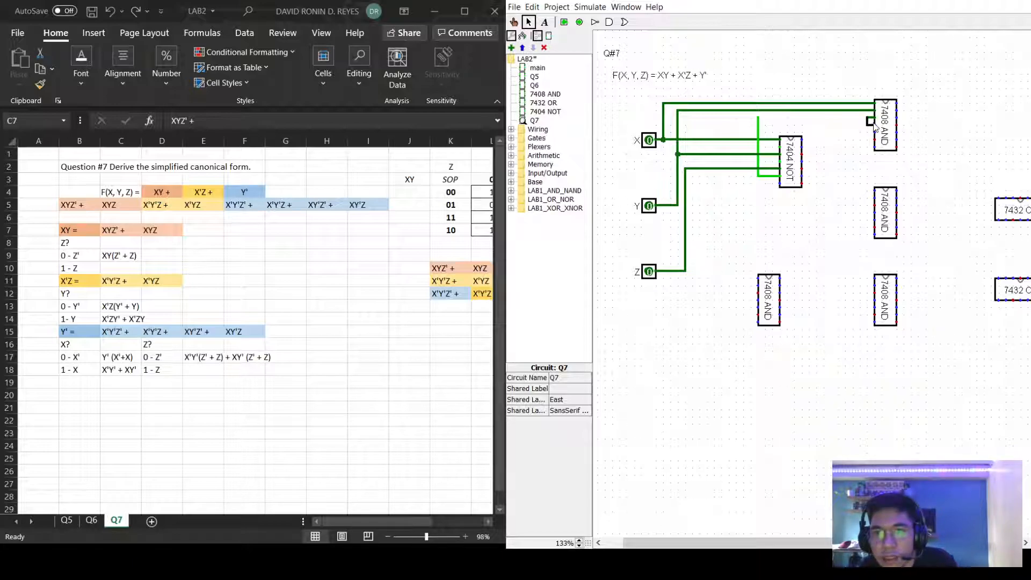
{"action": "left_click_drag", "start_coordinate": [872, 129], "coordinate": [758, 132]}
{"action": "left_click", "coordinate": [784, 126]}
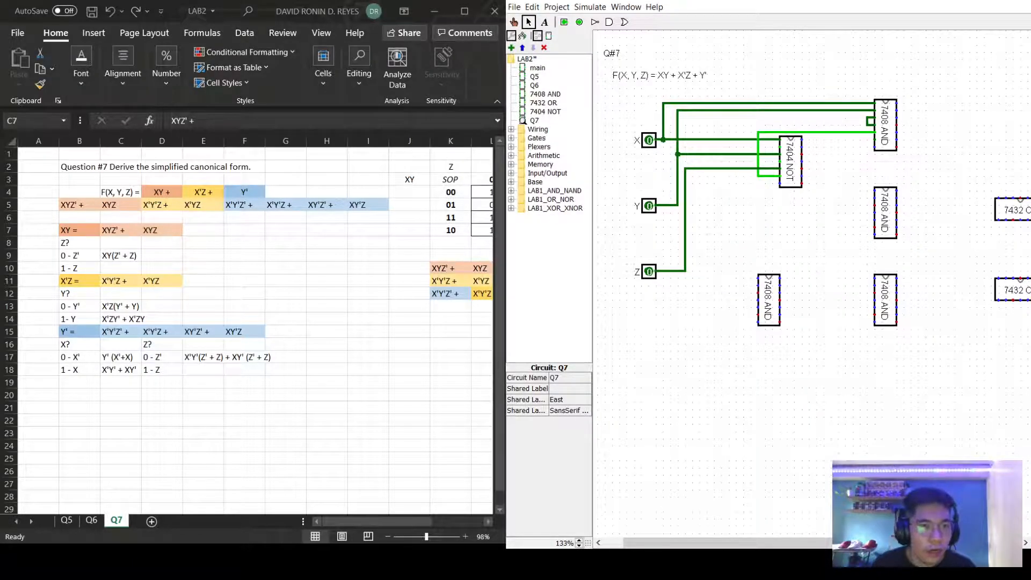
Check the XYZ' term in C7, then wire another top AND input down to the NOT chip.
{"action": "left_click", "coordinate": [119, 231]}
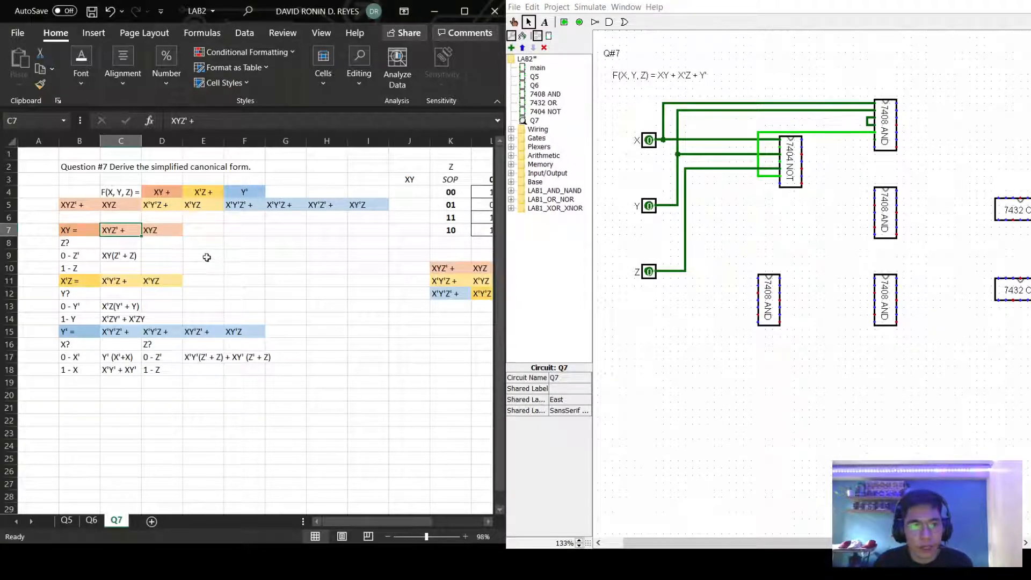
{"action": "left_click", "coordinate": [870, 142]}
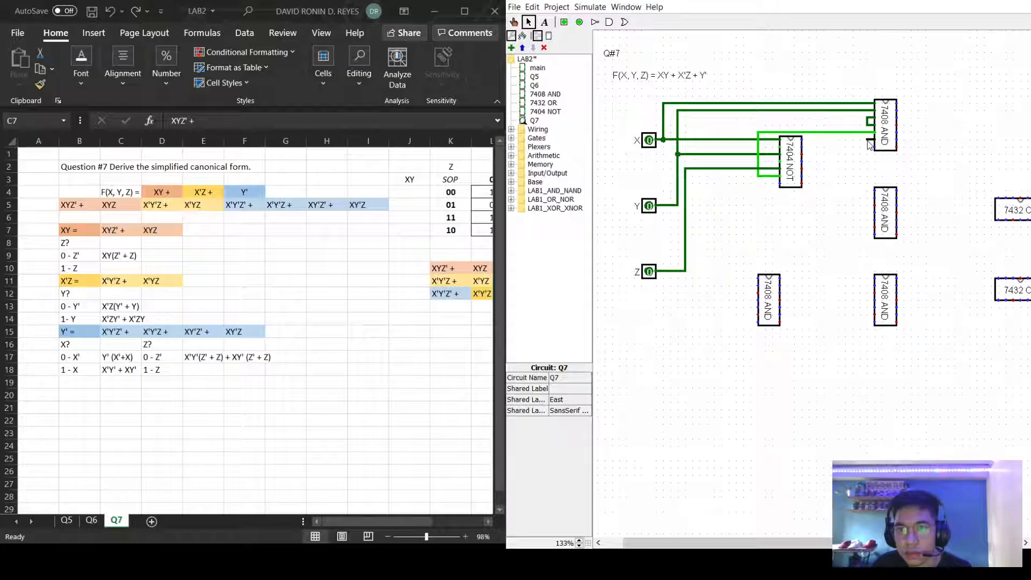
{"action": "mouse_move", "coordinate": [869, 143]}
{"action": "left_mouse_down"}
{"action": "mouse_move", "coordinate": [870, 164]}
{"action": "mouse_move", "coordinate": [905, 167]}
{"action": "left_mouse_up"}
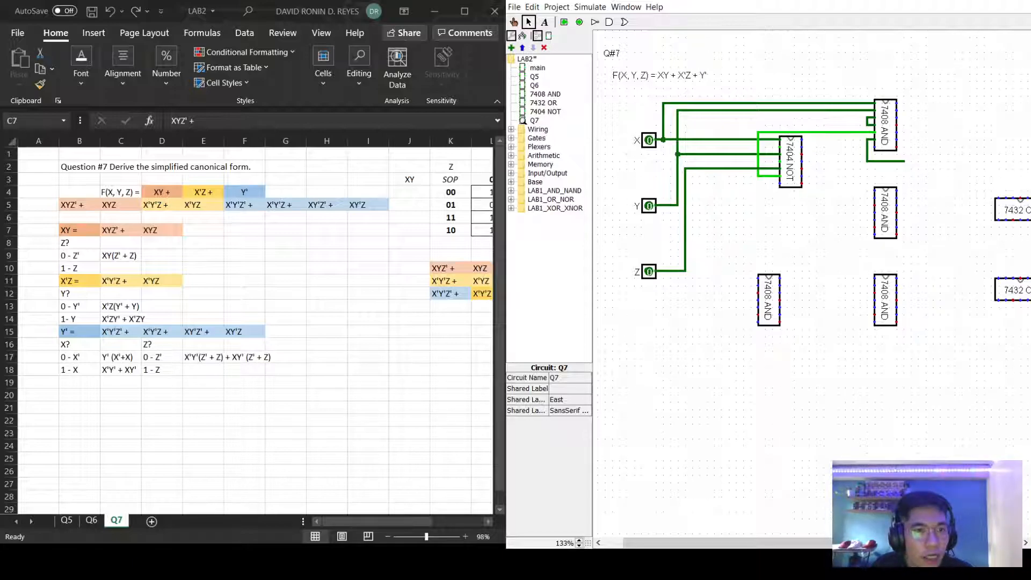
Loop wires over the top 7408 AND chip to join its input pins.
{"action": "key", "text": "alt+Tab"}
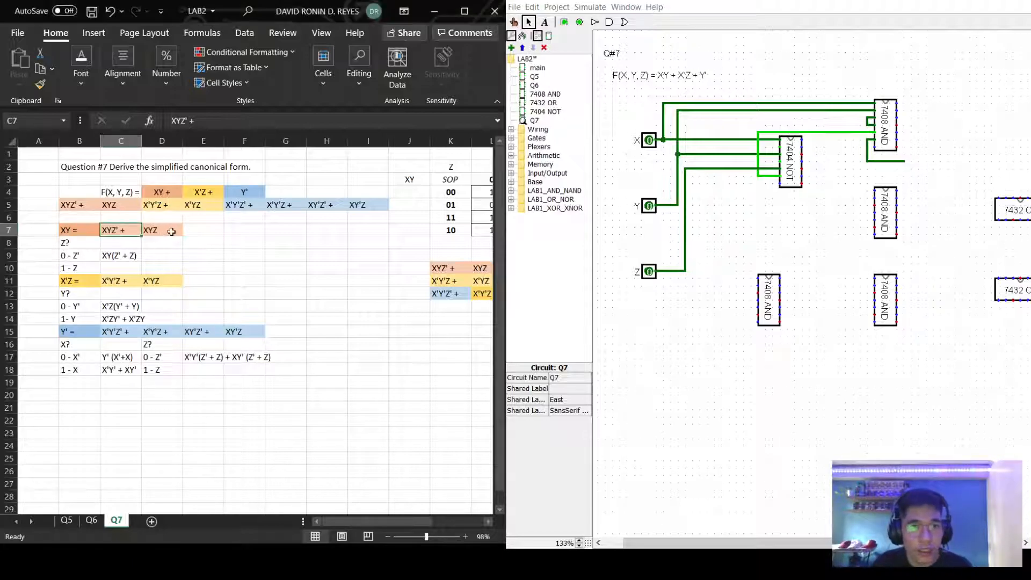
{"action": "key", "text": "Right"}
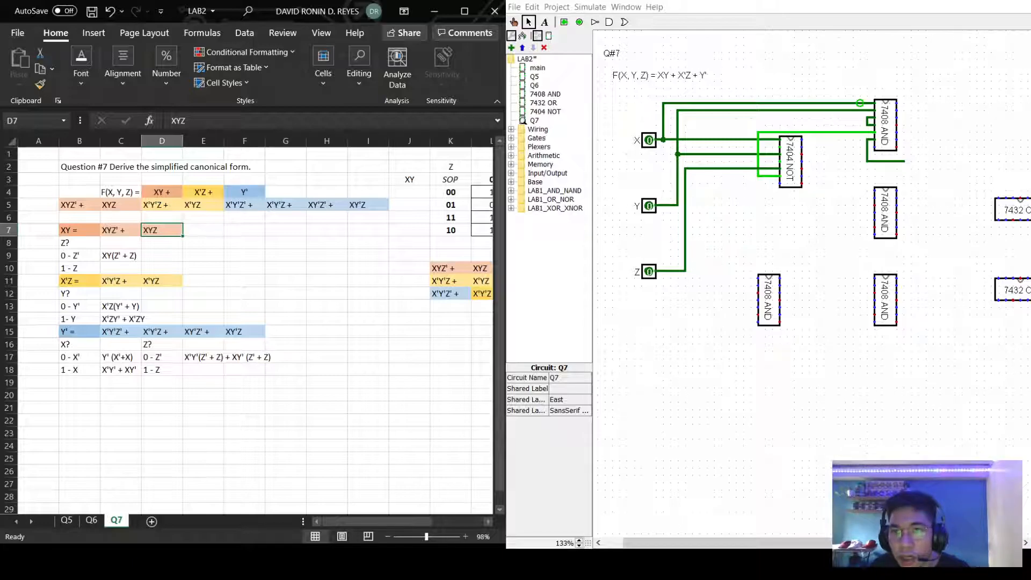
{"action": "left_click", "coordinate": [867, 99]}
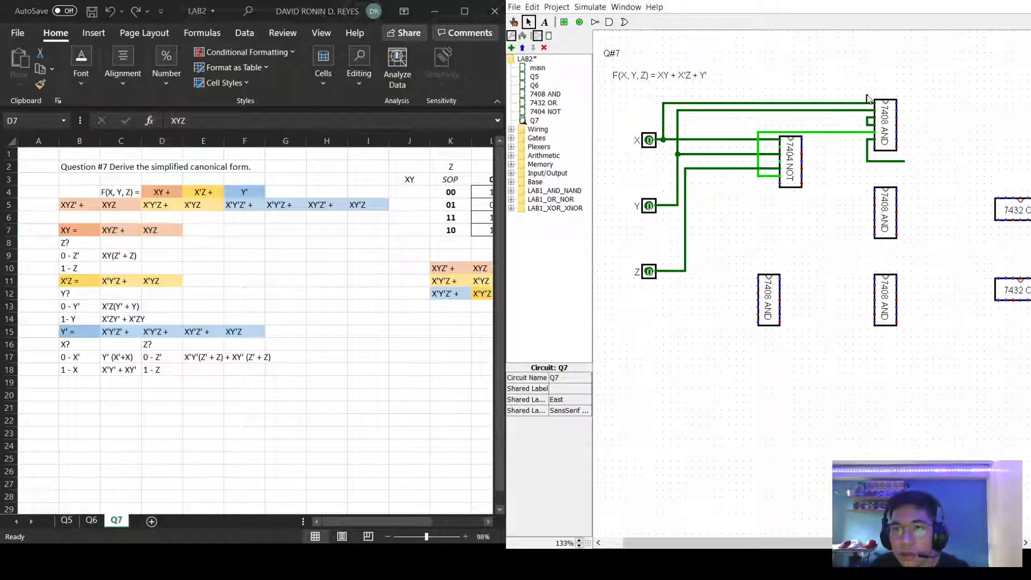
{"action": "left_click_drag", "start_coordinate": [867, 99], "coordinate": [904, 103]}
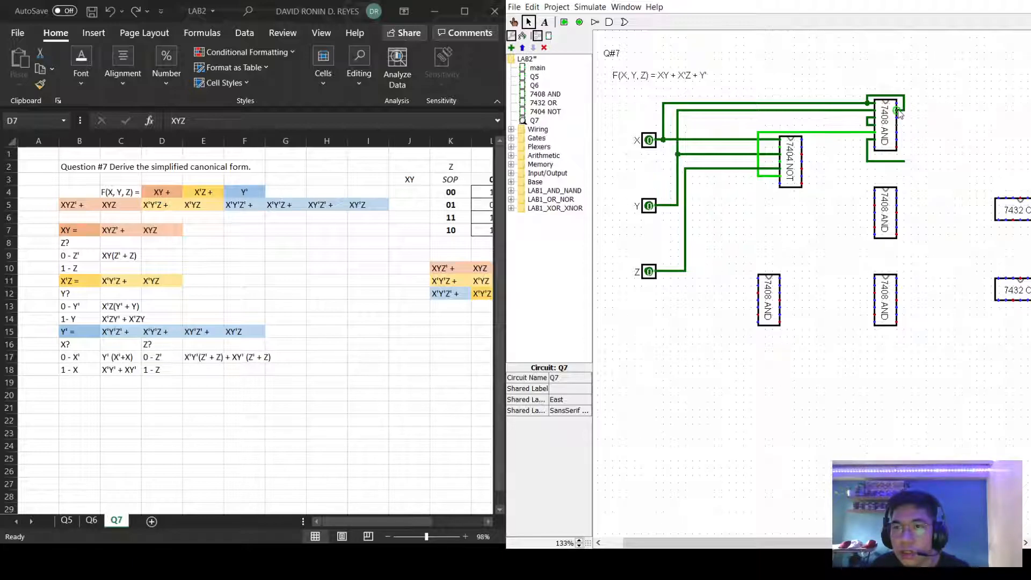
{"action": "mouse_move", "coordinate": [859, 110]}
{"action": "left_mouse_down"}
{"action": "mouse_move", "coordinate": [859, 87]}
{"action": "mouse_move", "coordinate": [911, 87]}
{"action": "left_mouse_up"}
{"action": "mouse_move", "coordinate": [911, 87]}
{"action": "left_mouse_down"}
{"action": "mouse_move", "coordinate": [914, 114]}
{"action": "mouse_move", "coordinate": [898, 115]}
{"action": "left_mouse_up"}
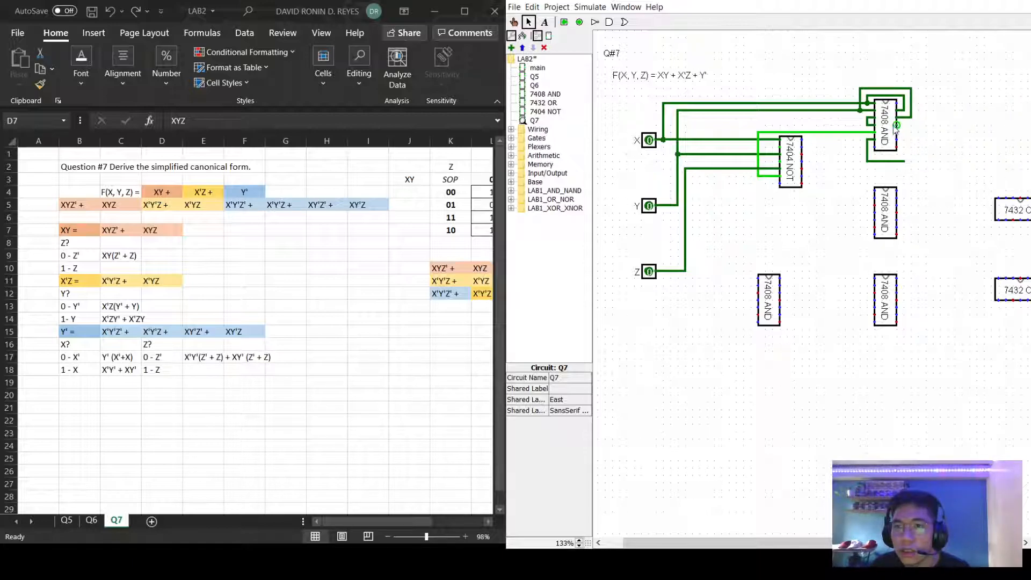
{"action": "left_click", "coordinate": [894, 124]}
{"action": "left_click", "coordinate": [899, 130]}
{"action": "left_click_drag", "start_coordinate": [902, 130], "coordinate": [929, 129]}
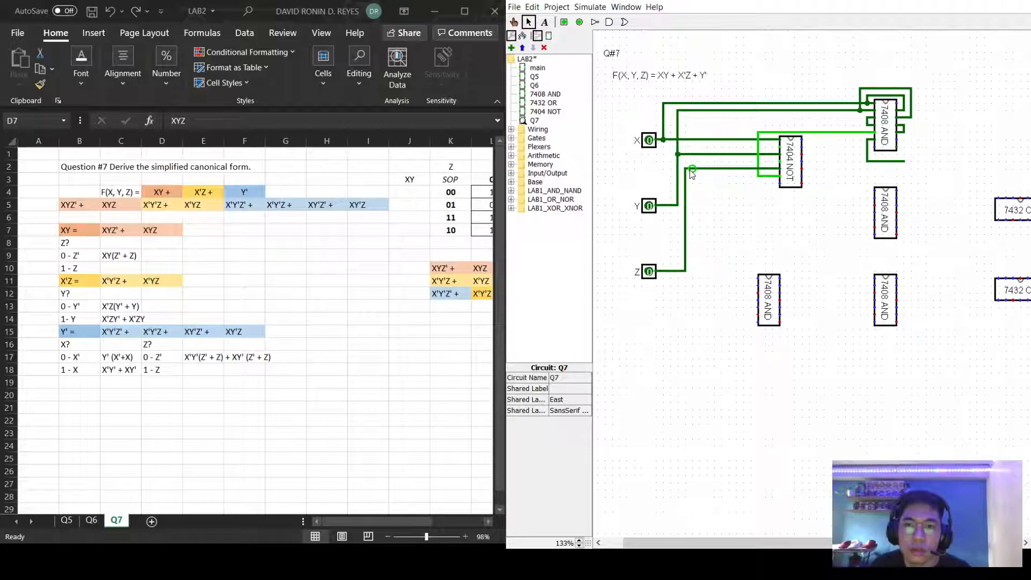
Bring the Z line up to the top AND chip and redraw its output wire to the right.
{"action": "left_click_drag", "start_coordinate": [686, 169], "coordinate": [901, 142]}
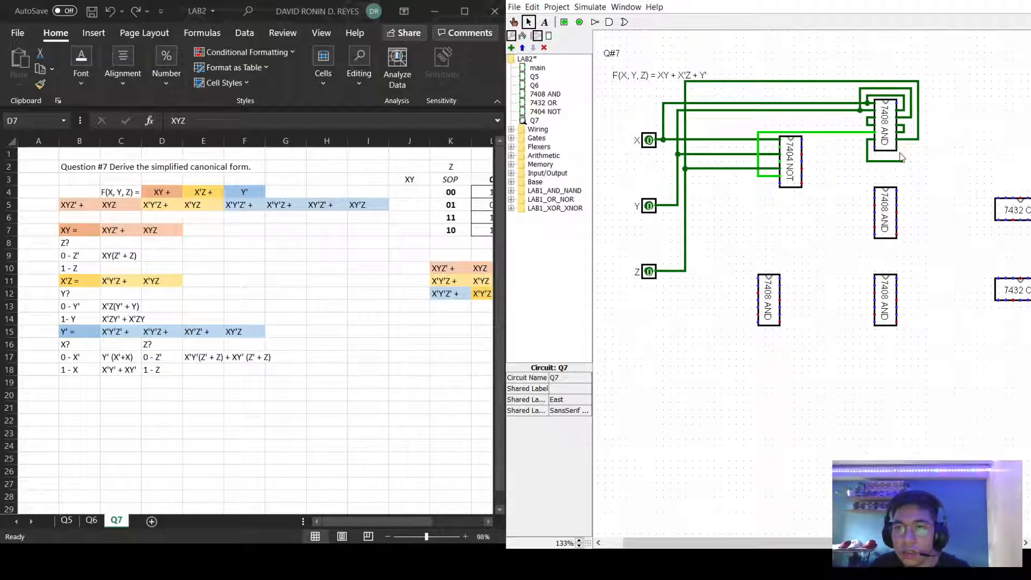
{"action": "mouse_move", "coordinate": [904, 147]}
{"action": "left_mouse_down"}
{"action": "mouse_move", "coordinate": [905, 179]}
{"action": "mouse_move", "coordinate": [926, 175]}
{"action": "left_mouse_up"}
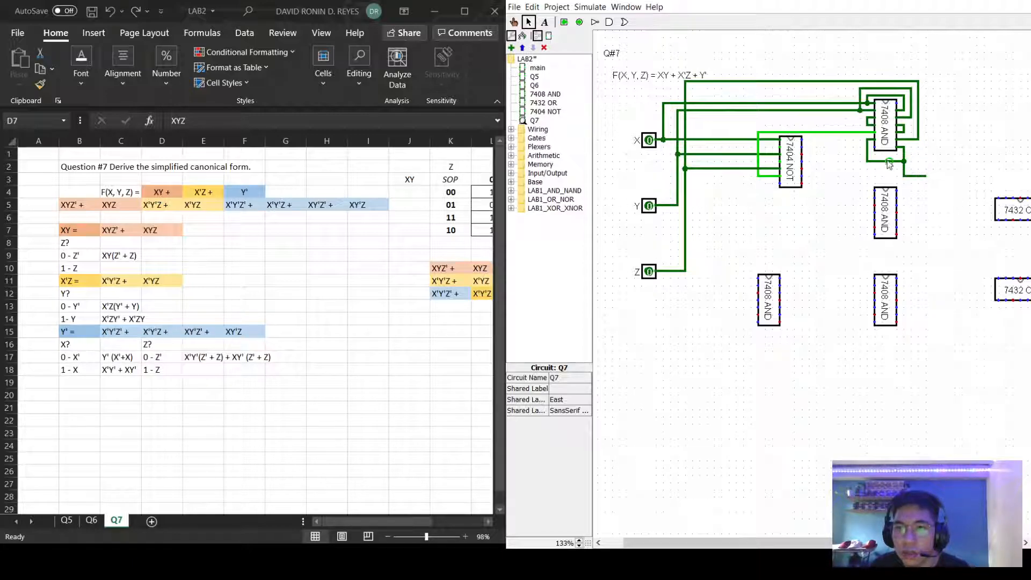
{"action": "left_click", "coordinate": [888, 162]}
{"action": "key", "text": "Delete"}
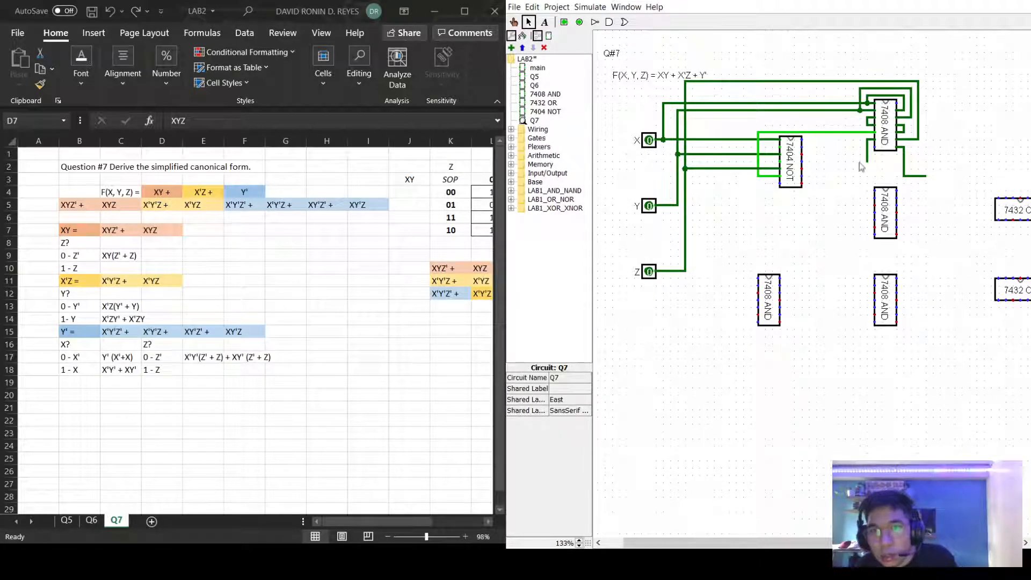
{"action": "left_click_drag", "start_coordinate": [867, 162], "coordinate": [926, 161]}
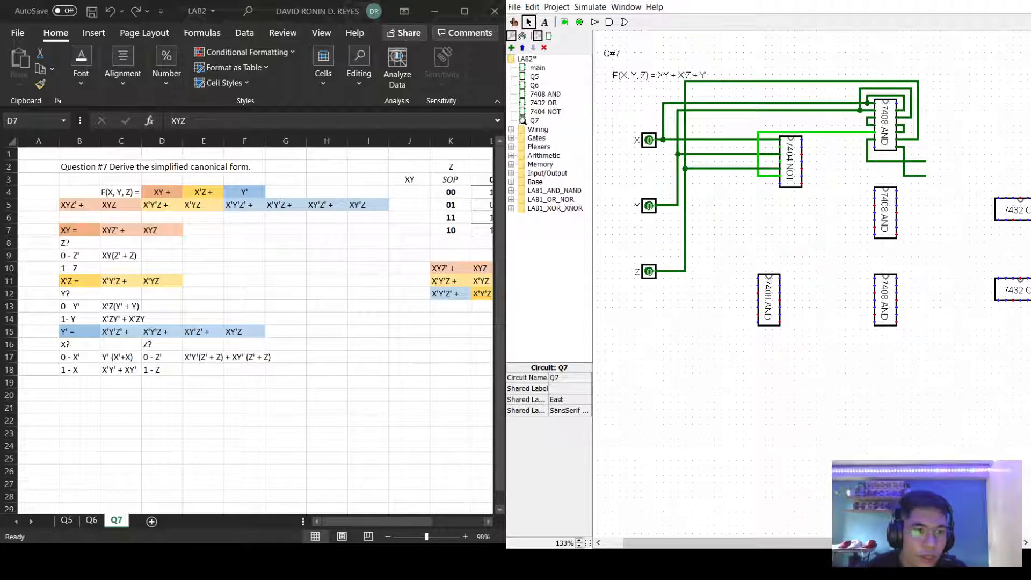
{"action": "key", "text": "alt+Tab"}
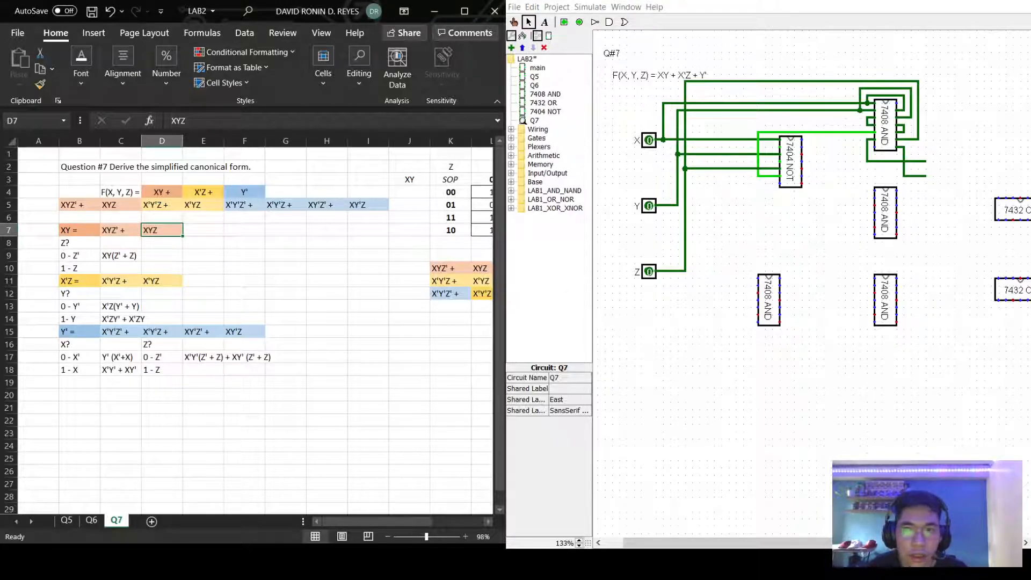
{"action": "key", "text": "alt+Tab"}
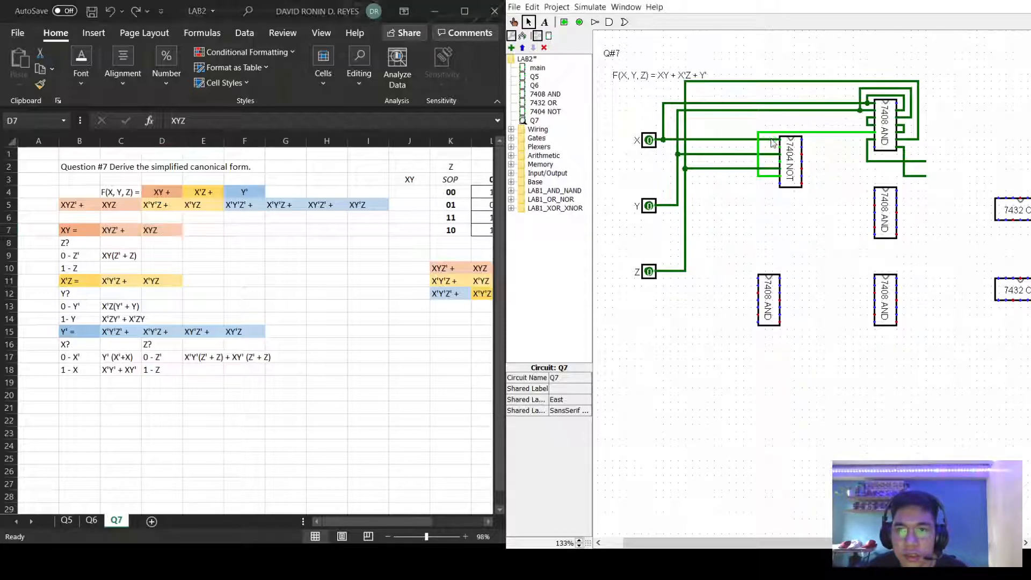
Wire the NOT-chip outputs and the Y line into the middle 7408 AND chip.
{"action": "left_click", "coordinate": [772, 141]}
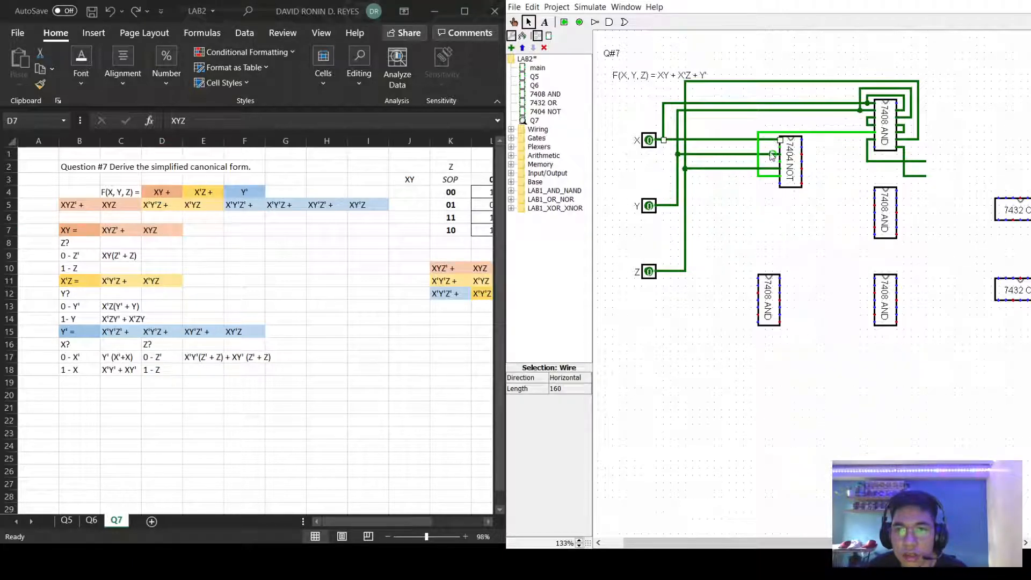
{"action": "left_click", "coordinate": [866, 182]}
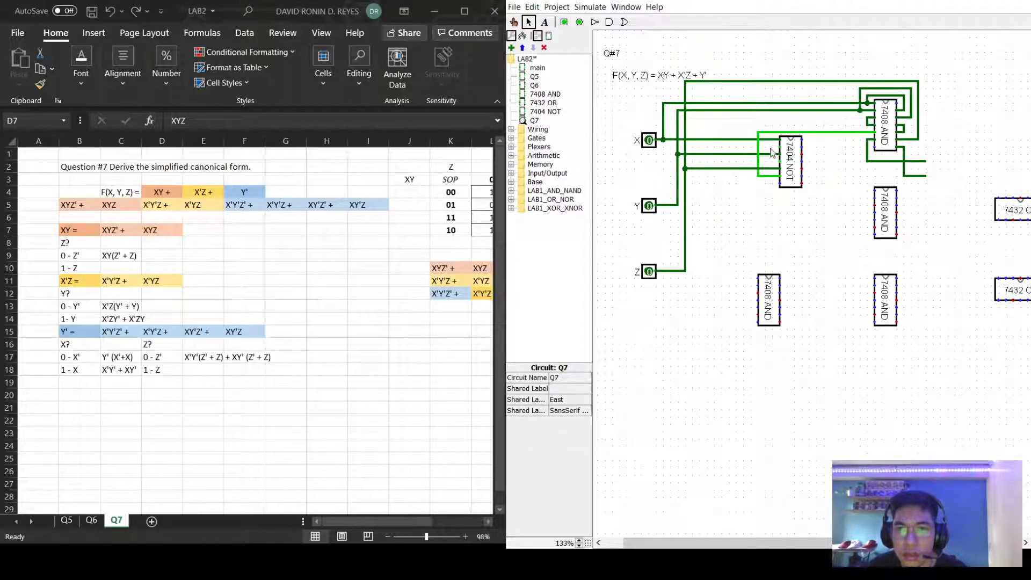
{"action": "mouse_move", "coordinate": [779, 147]}
{"action": "left_mouse_down"}
{"action": "mouse_move", "coordinate": [768, 149]}
{"action": "mouse_move", "coordinate": [770, 193]}
{"action": "mouse_move", "coordinate": [873, 190]}
{"action": "left_mouse_up"}
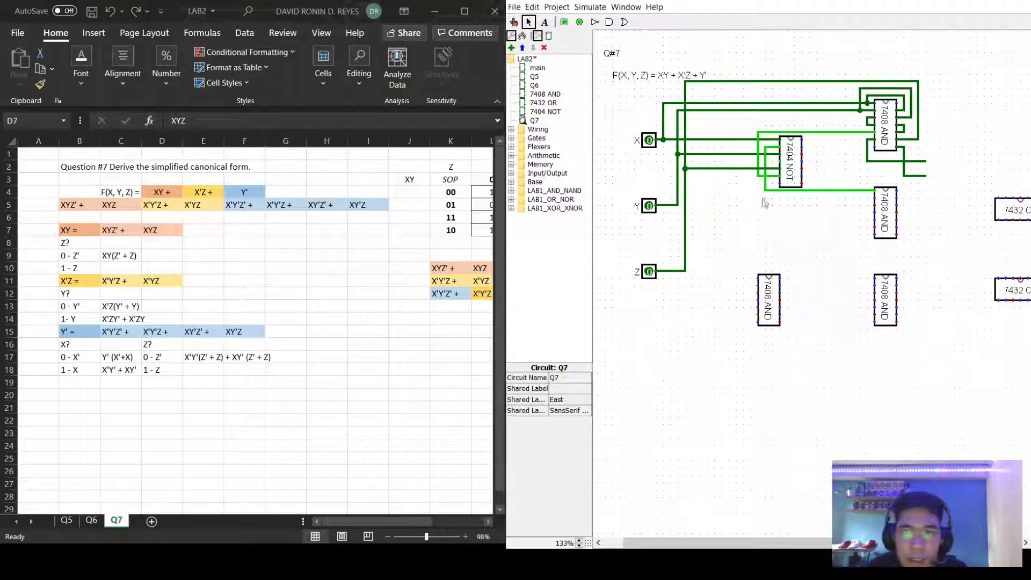
{"action": "mouse_move", "coordinate": [780, 161]}
{"action": "left_mouse_down"}
{"action": "mouse_move", "coordinate": [784, 202]}
{"action": "mouse_move", "coordinate": [875, 197]}
{"action": "left_mouse_up"}
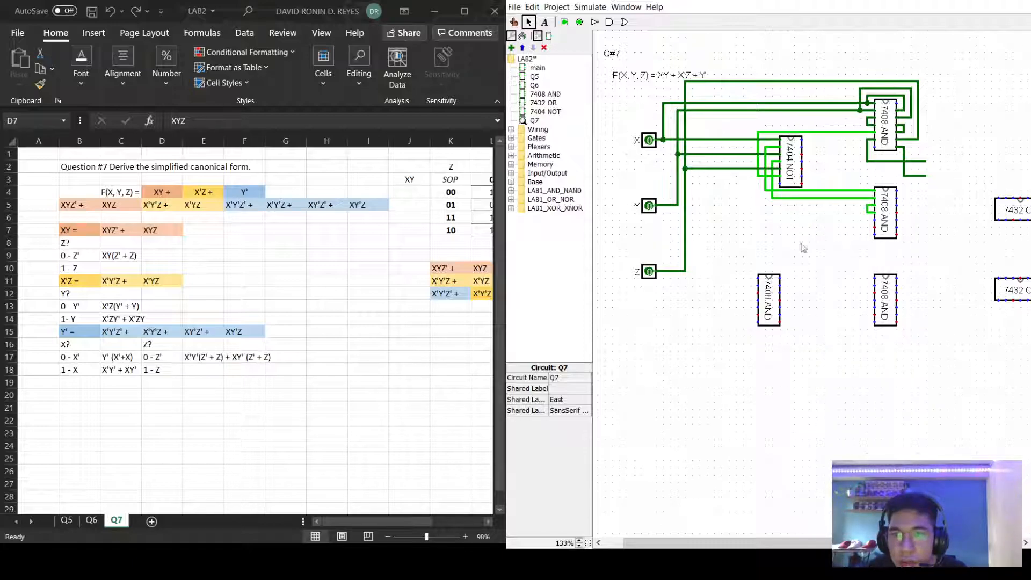
{"action": "left_click_drag", "start_coordinate": [686, 220], "coordinate": [865, 230]}
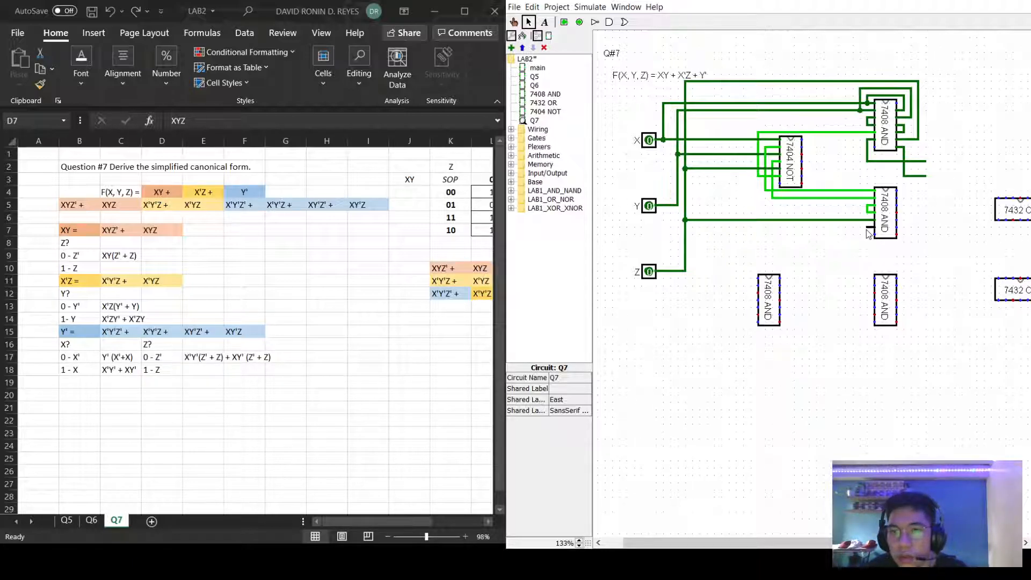
{"action": "left_click_drag", "start_coordinate": [866, 229], "coordinate": [928, 250]}
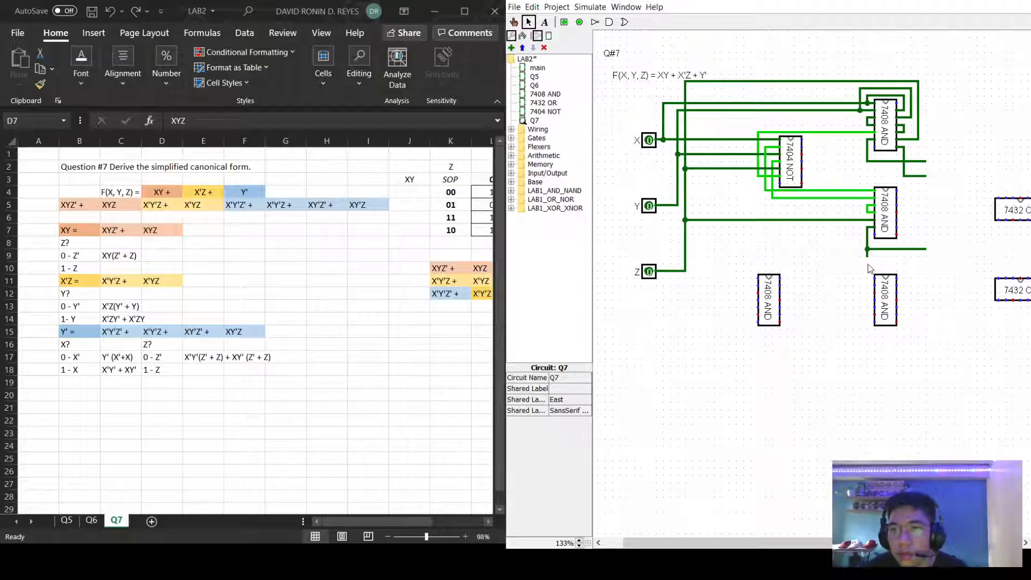
{"action": "left_click", "coordinate": [868, 258]}
{"action": "left_click", "coordinate": [823, 306]}
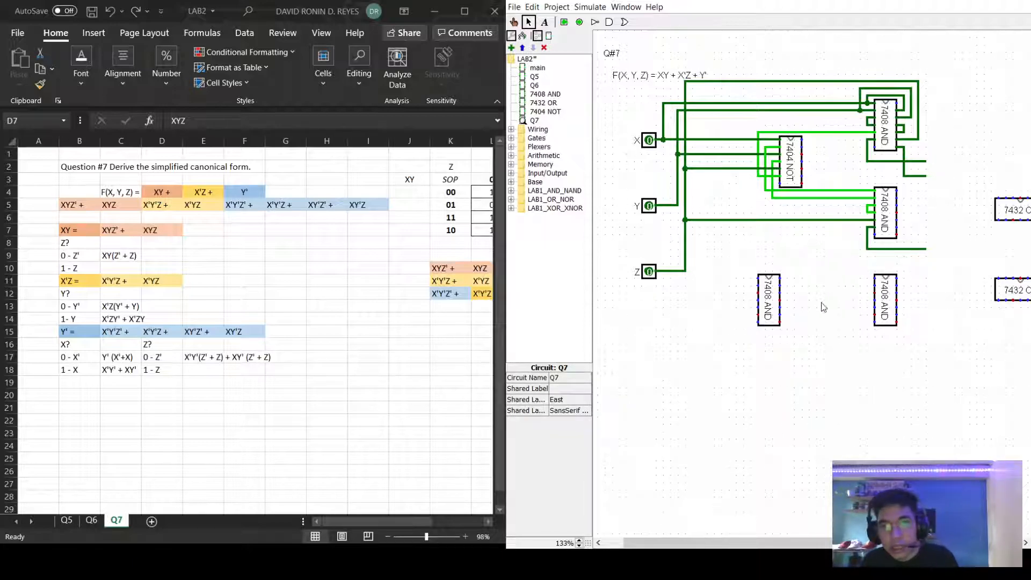
After checking the X'YZ term in D11, reroute the upper wiring down to the middle AND chip.
{"action": "left_click", "coordinate": [155, 281]}
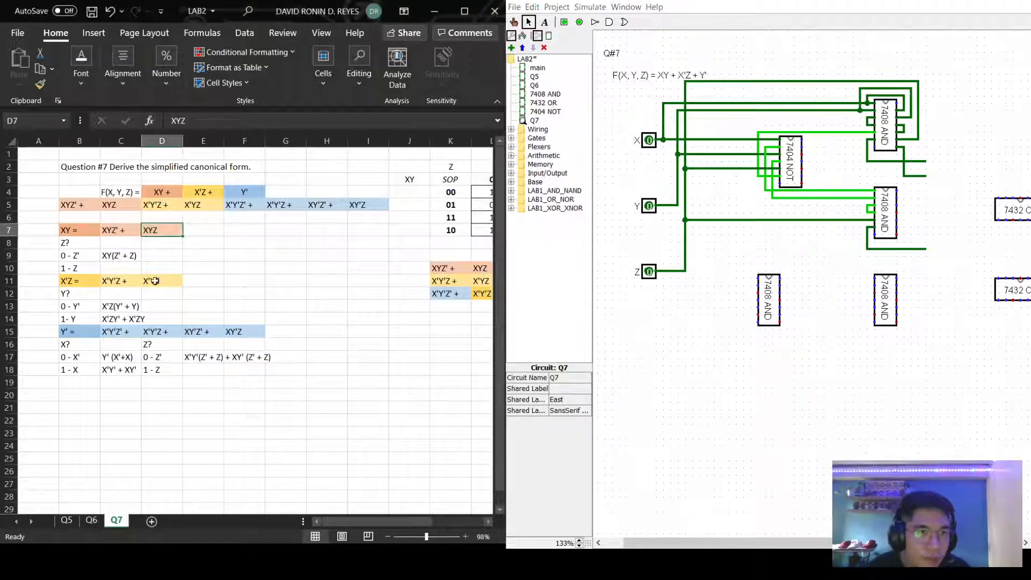
{"action": "left_click", "coordinate": [155, 281]}
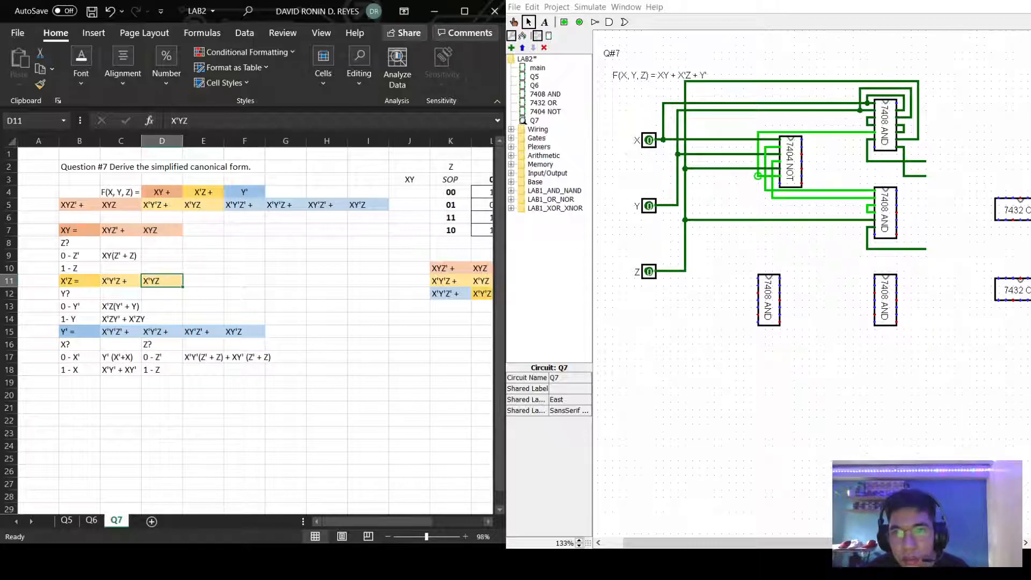
{"action": "left_click_drag", "start_coordinate": [859, 132], "coordinate": [860, 173]}
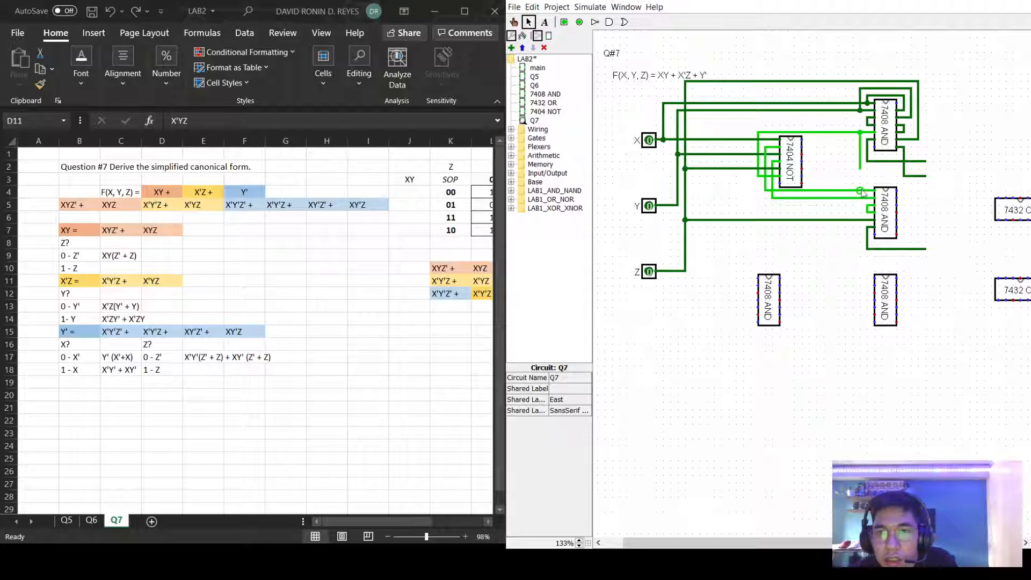
{"action": "mouse_move", "coordinate": [875, 184]}
{"action": "left_mouse_down"}
{"action": "mouse_move", "coordinate": [905, 197]}
{"action": "mouse_move", "coordinate": [903, 187]}
{"action": "left_mouse_up"}
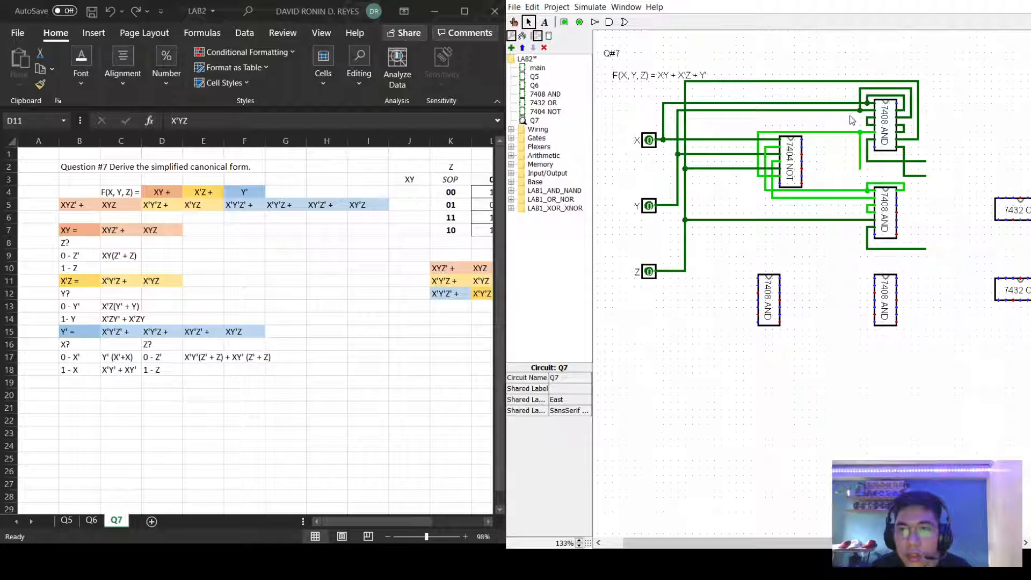
{"action": "left_click_drag", "start_coordinate": [851, 113], "coordinate": [912, 177]}
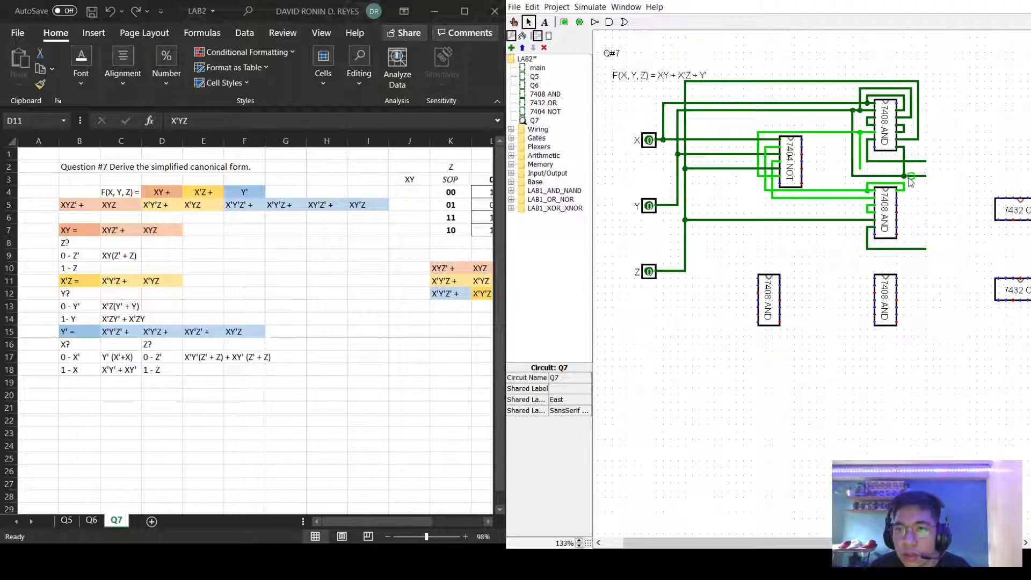
{"action": "left_click", "coordinate": [904, 168]}
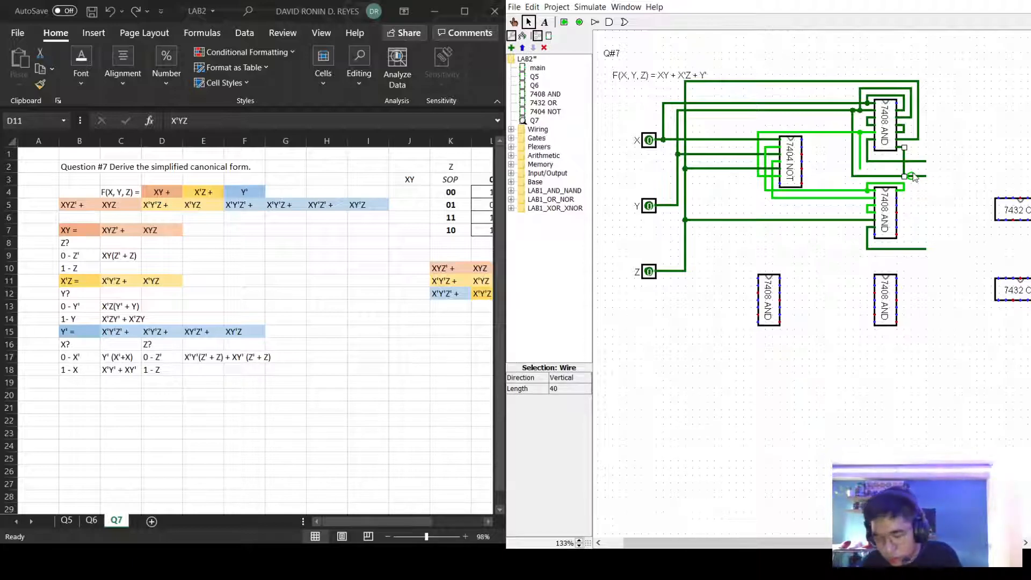
{"action": "left_click", "coordinate": [914, 178]}
{"action": "left_click", "coordinate": [915, 177]}
{"action": "left_click_drag", "start_coordinate": [924, 176], "coordinate": [911, 201]}
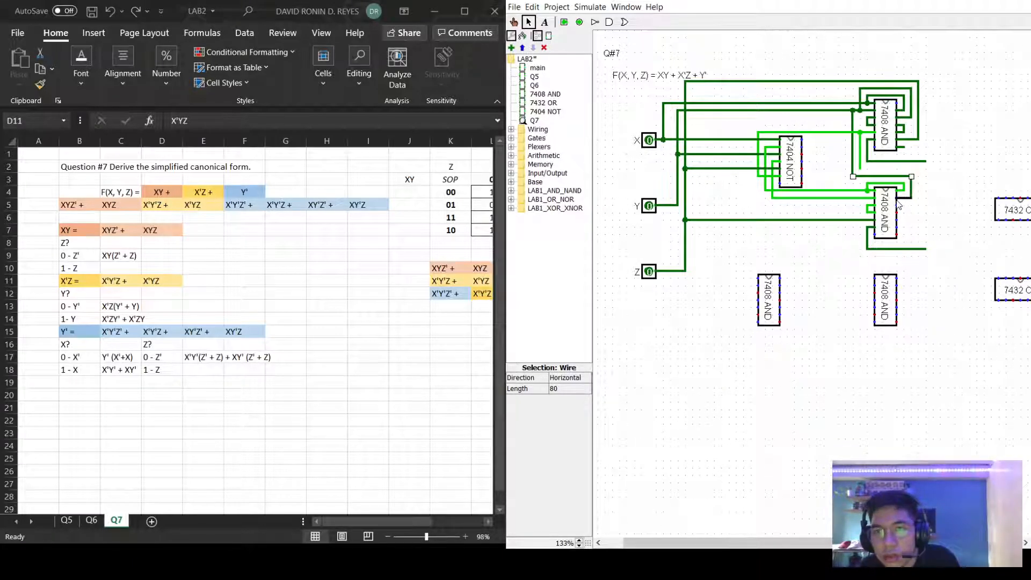
{"action": "left_click", "coordinate": [936, 194]}
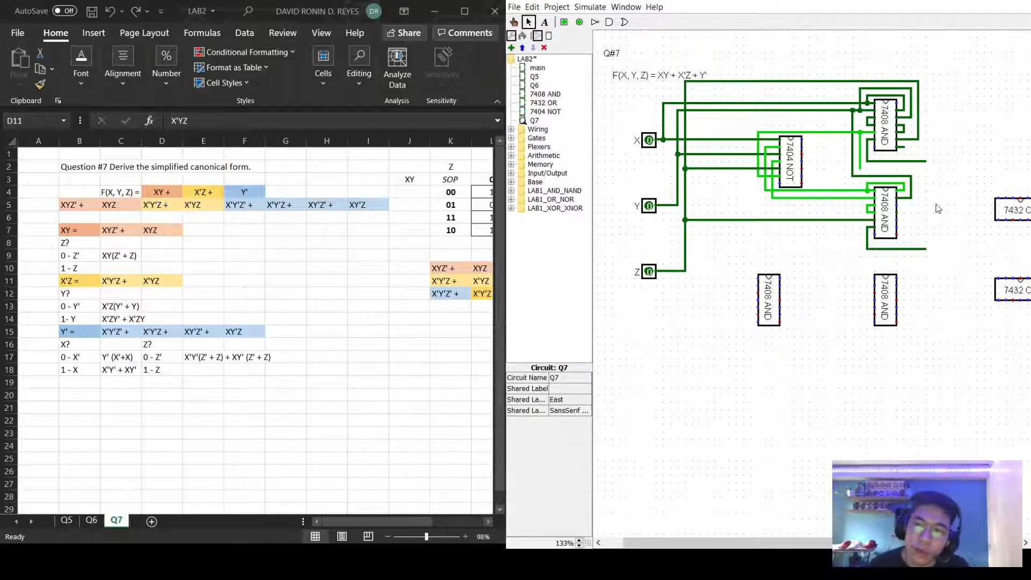
{"action": "left_click", "coordinate": [860, 163]}
{"action": "key", "text": "Delete"}
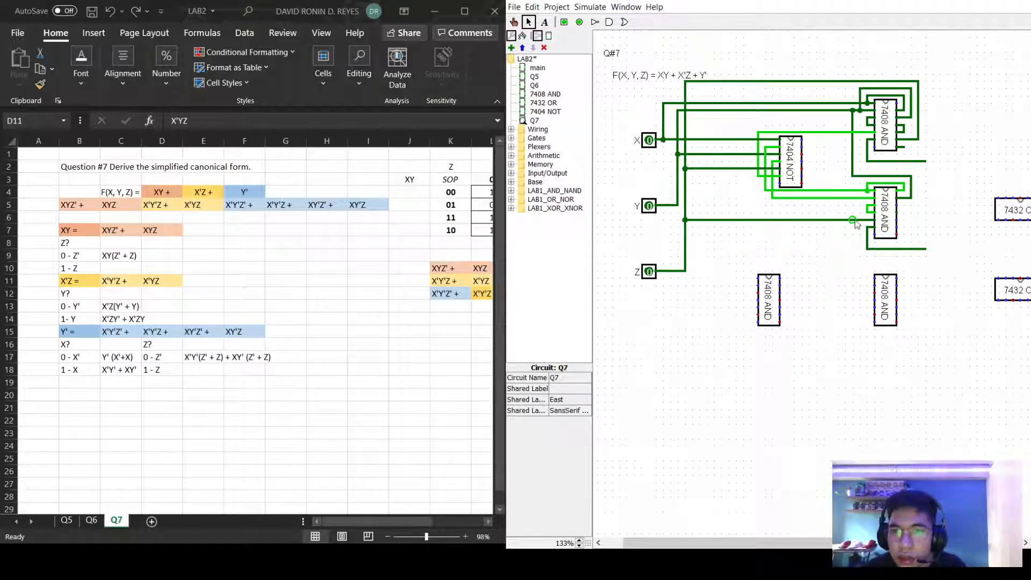
Run the Z line up to the second AND chip and draw output wires from its pins.
{"action": "left_click_drag", "start_coordinate": [860, 220], "coordinate": [911, 213]}
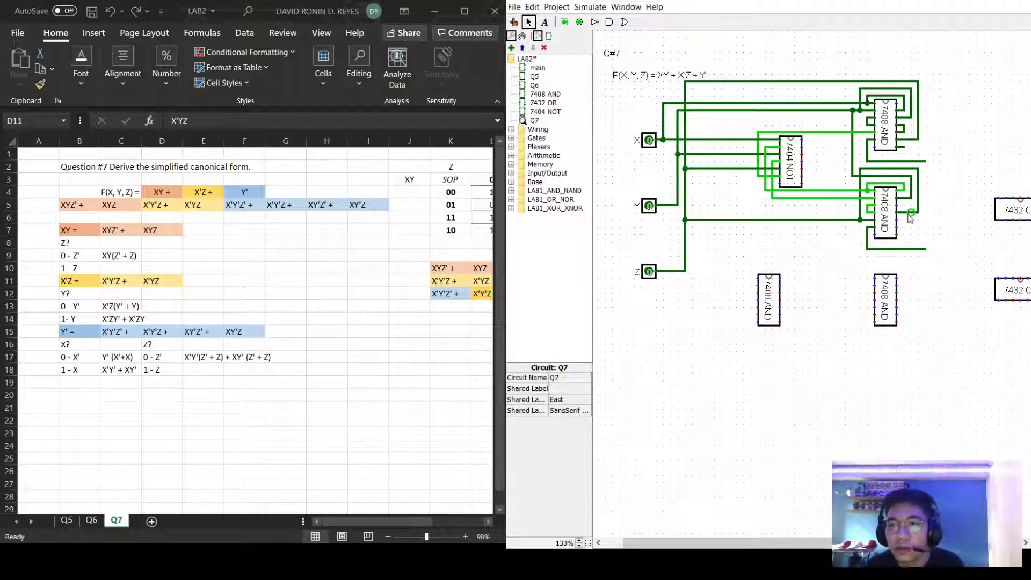
{"action": "left_click", "coordinate": [912, 215]}
{"action": "left_click", "coordinate": [916, 223]}
{"action": "left_click_drag", "start_coordinate": [897, 204], "coordinate": [908, 214]}
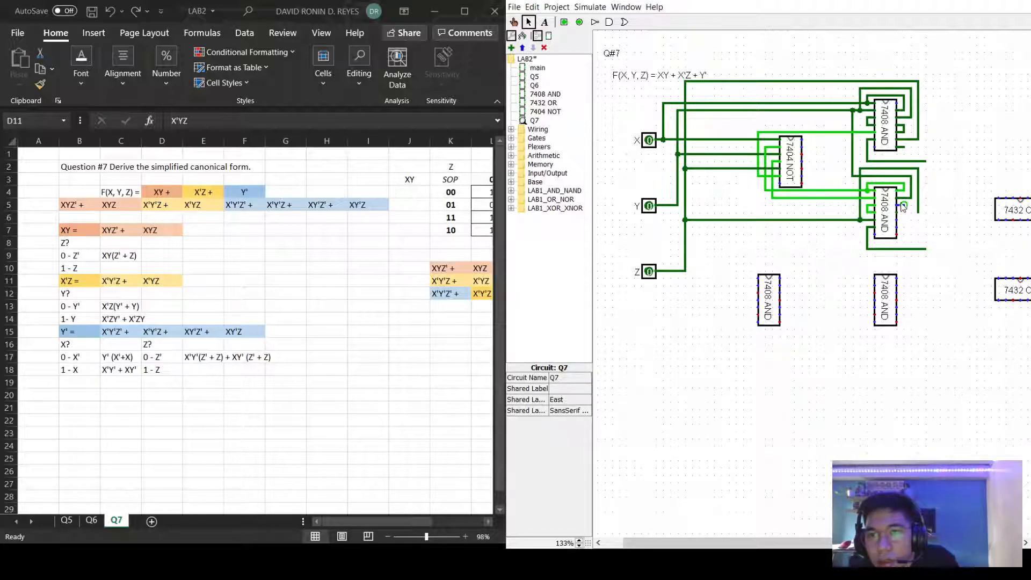
{"action": "left_click", "coordinate": [904, 206]}
{"action": "left_click", "coordinate": [903, 200]}
{"action": "left_click", "coordinate": [904, 196]}
{"action": "left_click_drag", "start_coordinate": [900, 200], "coordinate": [916, 232]}
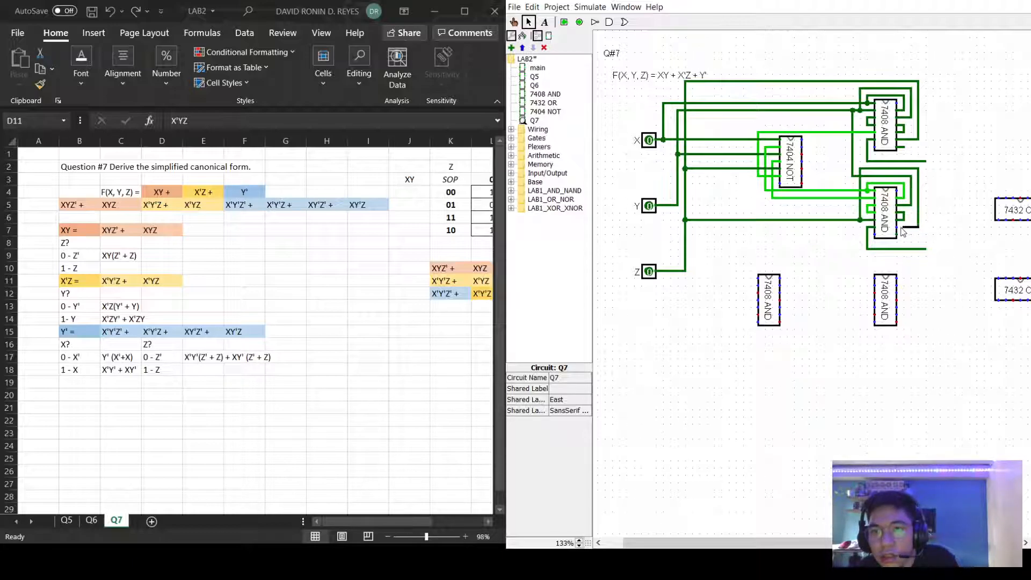
{"action": "left_click", "coordinate": [892, 231]}
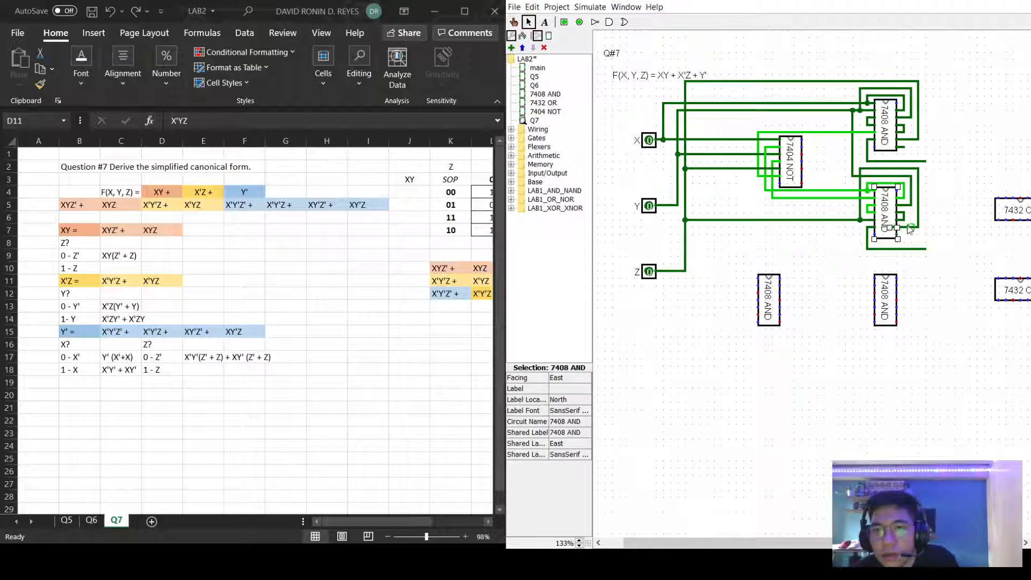
Replace the middle 7408 AND chip with a new one and connect its lower pin to the wire.
{"action": "key", "text": "Delete"}
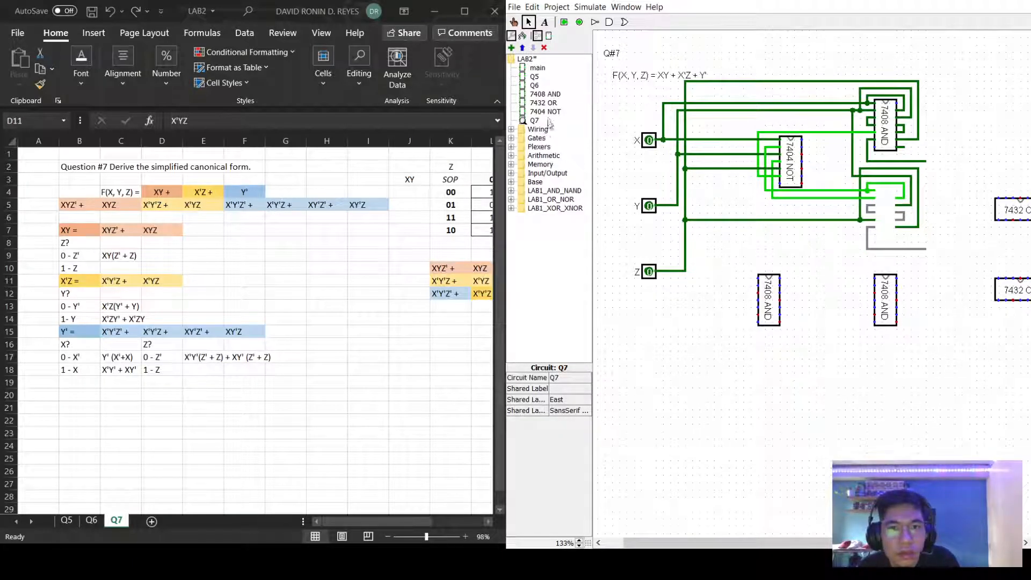
{"action": "left_click", "coordinate": [536, 94]}
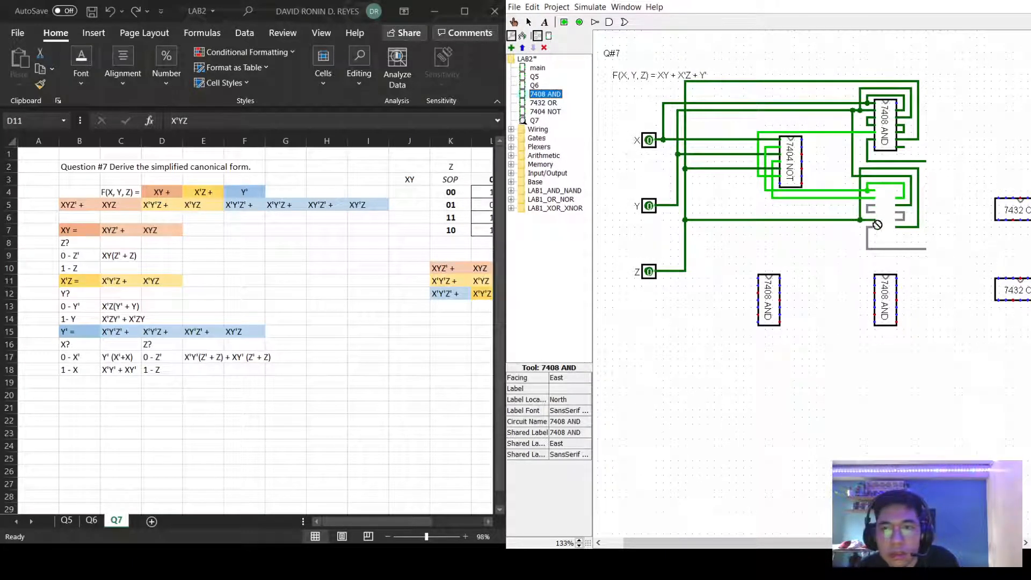
{"action": "left_click", "coordinate": [884, 211]}
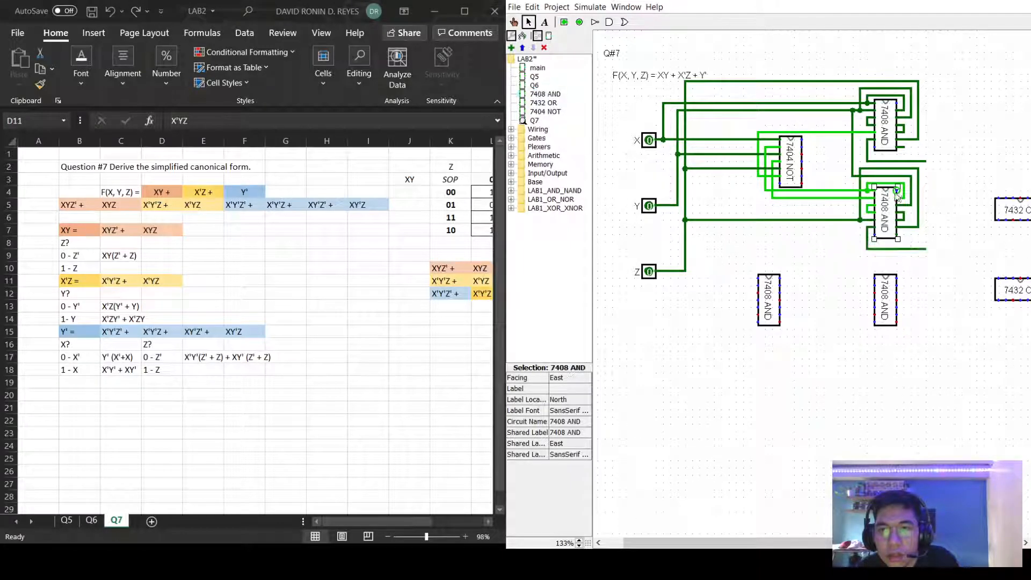
{"action": "left_click", "coordinate": [910, 242]}
{"action": "left_click_drag", "start_coordinate": [897, 235], "coordinate": [905, 248]}
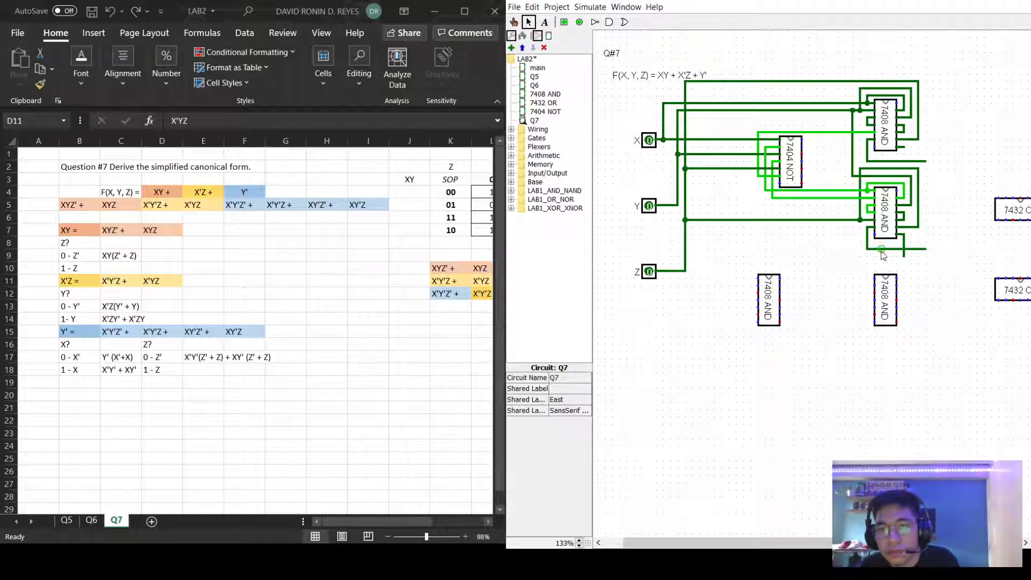
Delete the misplaced horizontal wire and stray stubs, and draw the new chip's output wire rightward.
{"action": "left_click", "coordinate": [882, 250]}
{"action": "key", "text": "Delete"}
{"action": "left_click_drag", "start_coordinate": [867, 242], "coordinate": [925, 249]}
{"action": "left_click", "coordinate": [903, 254]}
{"action": "key", "text": "Delete"}
{"action": "left_click", "coordinate": [904, 256]}
{"action": "key", "text": "Delete"}
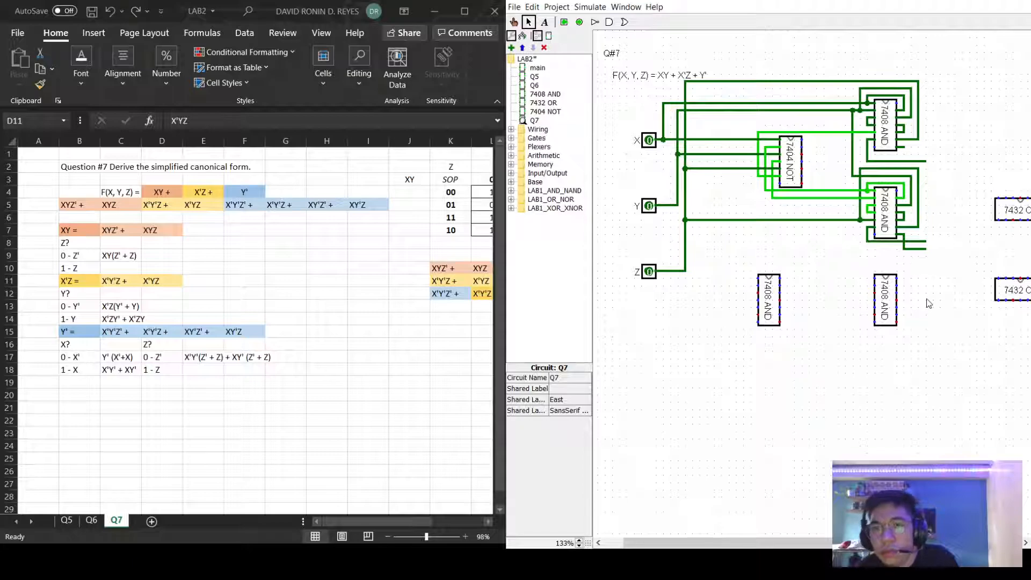
Redraw the first AND chip's output wire so it runs right toward the OR chips.
{"action": "left_click", "coordinate": [889, 162]}
{"action": "key", "text": "Delete"}
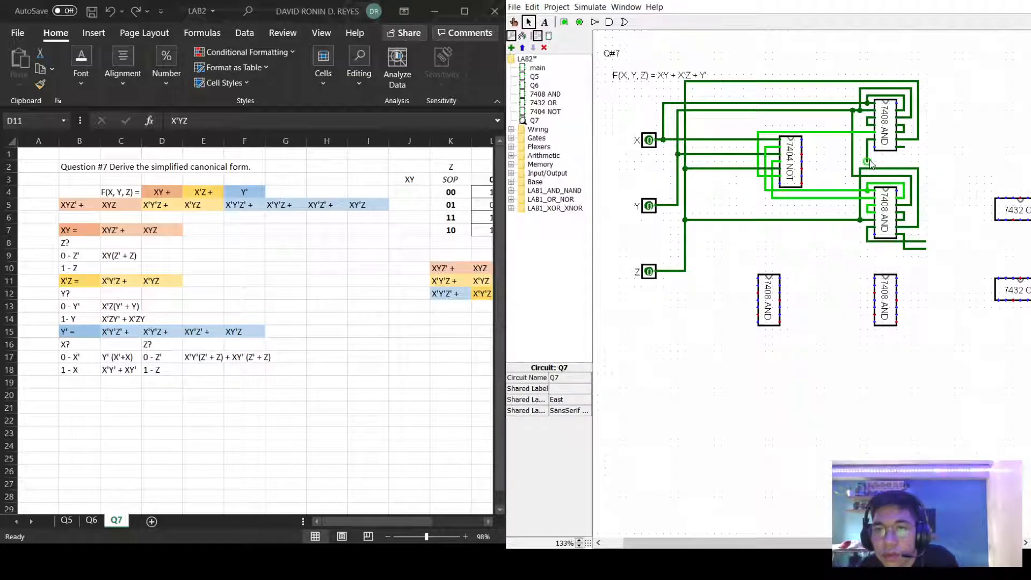
{"action": "left_click_drag", "start_coordinate": [868, 154], "coordinate": [926, 157]}
{"action": "left_click", "coordinate": [865, 162]}
{"action": "left_click", "coordinate": [1003, 161]}
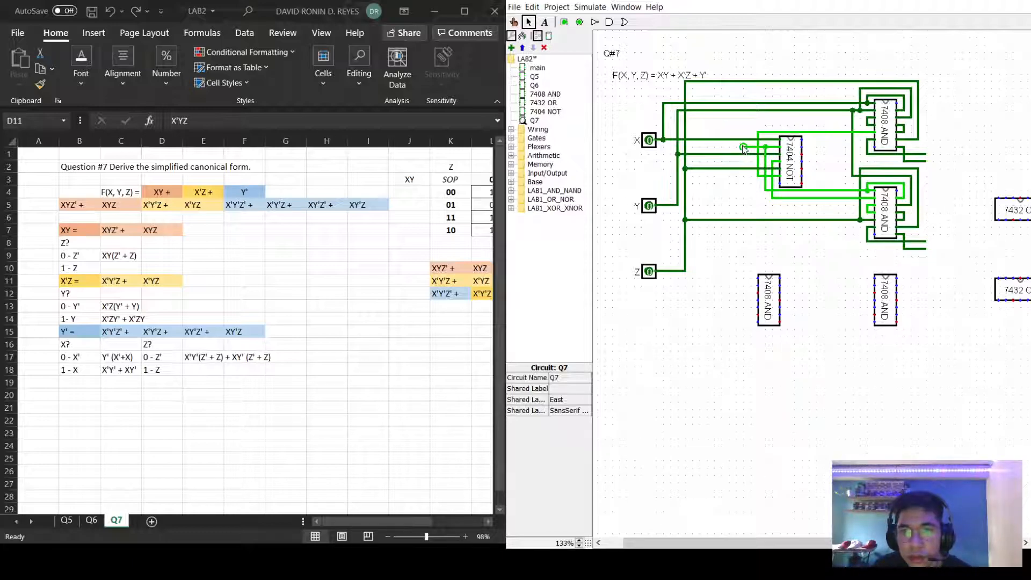
Route the NOT-gate input and inverted signals down into the third 7408 AND chip's pins.
{"action": "left_click_drag", "start_coordinate": [747, 149], "coordinate": [758, 279]}
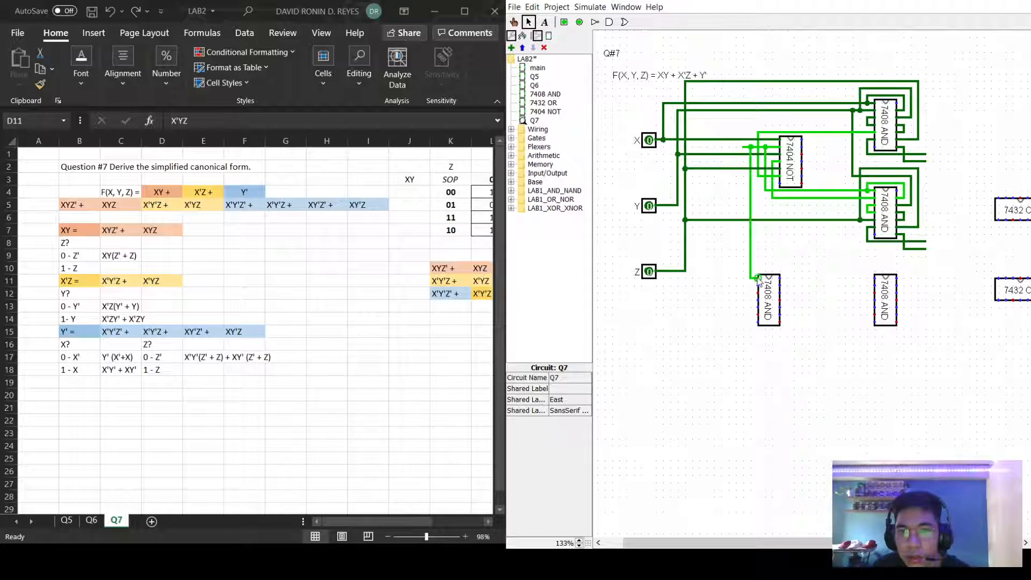
{"action": "left_click", "coordinate": [744, 148]}
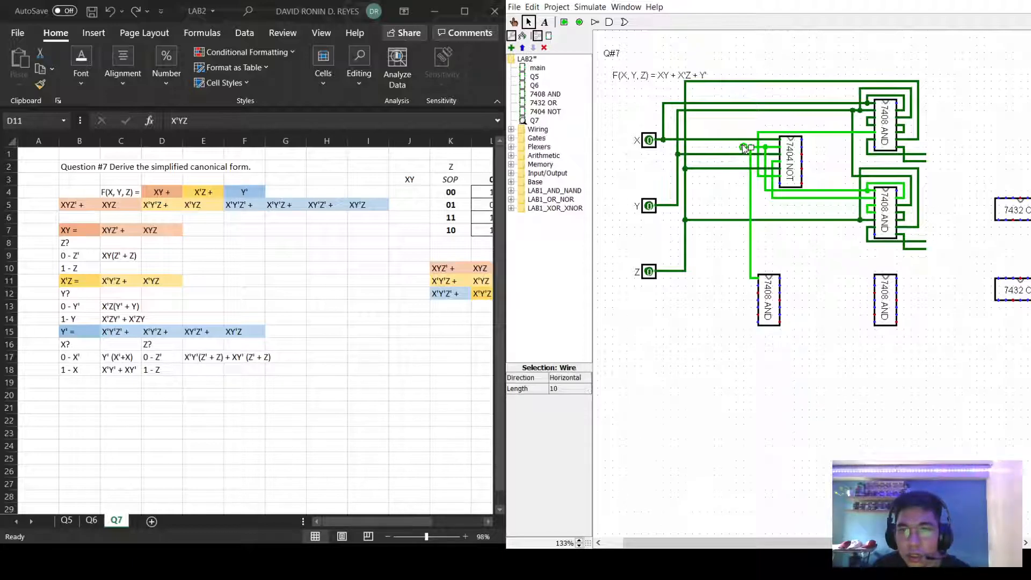
{"action": "key", "text": "Delete"}
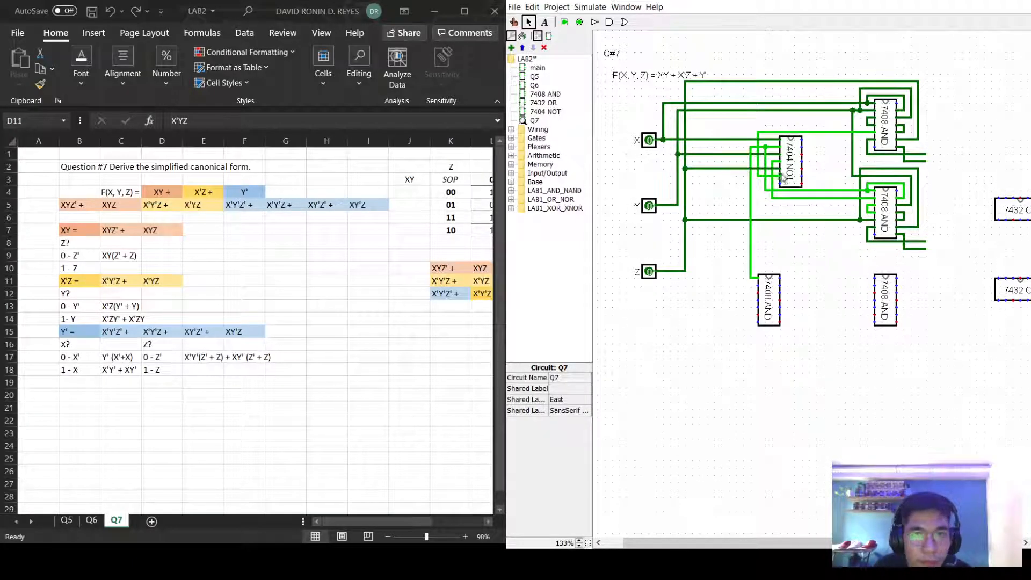
{"action": "mouse_move", "coordinate": [772, 166]}
{"action": "left_mouse_down"}
{"action": "mouse_move", "coordinate": [744, 164]}
{"action": "mouse_move", "coordinate": [742, 293]}
{"action": "mouse_move", "coordinate": [758, 299]}
{"action": "left_mouse_up"}
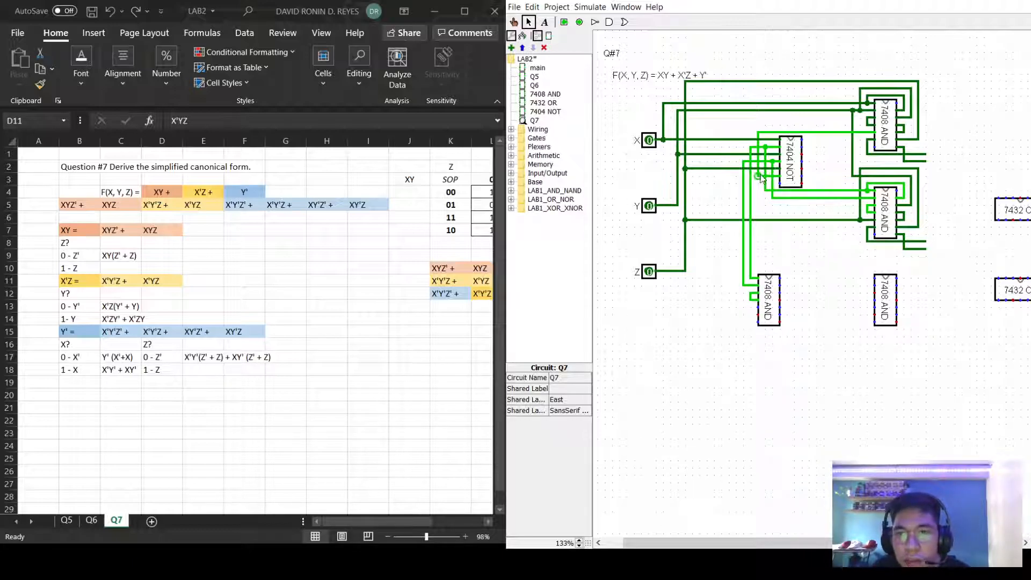
{"action": "mouse_move", "coordinate": [758, 177]}
{"action": "left_mouse_down"}
{"action": "mouse_move", "coordinate": [736, 185]}
{"action": "mouse_move", "coordinate": [743, 312]}
{"action": "mouse_move", "coordinate": [757, 307]}
{"action": "left_mouse_up"}
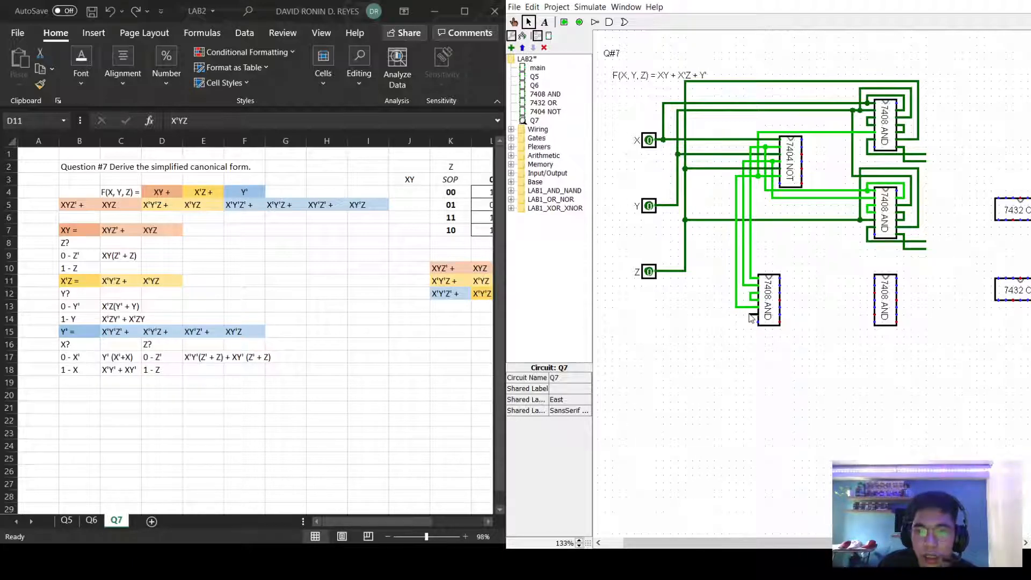
{"action": "mouse_move", "coordinate": [752, 315]}
{"action": "left_mouse_down"}
{"action": "mouse_move", "coordinate": [752, 345]}
{"action": "mouse_move", "coordinate": [934, 337]}
{"action": "left_mouse_up"}
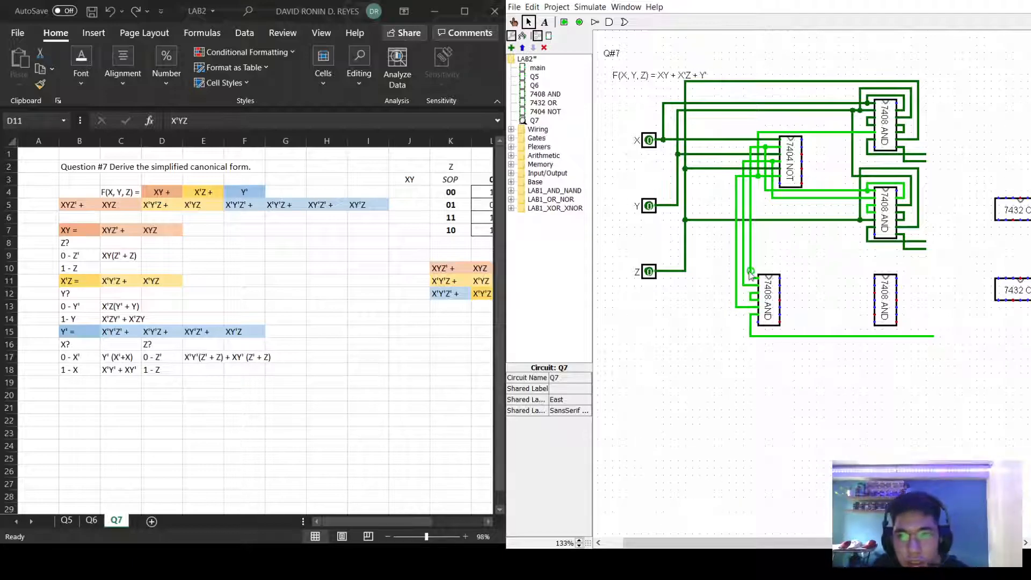
Connect another input to the third AND chip and run its output wire down and right.
{"action": "mouse_move", "coordinate": [751, 270]}
{"action": "left_mouse_down"}
{"action": "mouse_move", "coordinate": [790, 272]}
{"action": "mouse_move", "coordinate": [789, 289]}
{"action": "left_mouse_up"}
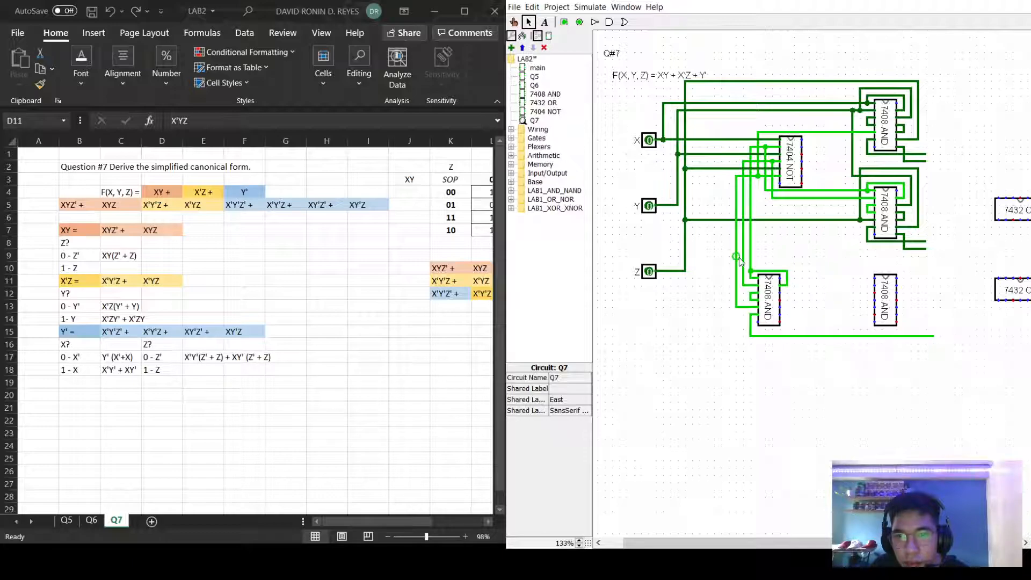
{"action": "left_click_drag", "start_coordinate": [742, 262], "coordinate": [794, 300]}
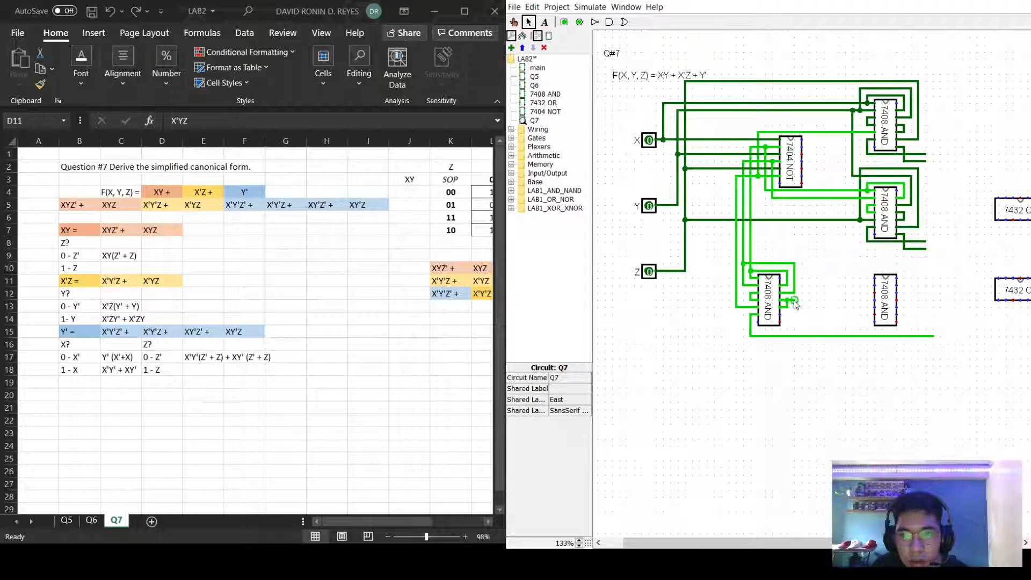
{"action": "left_click", "coordinate": [795, 302]}
{"action": "key", "text": "Delete"}
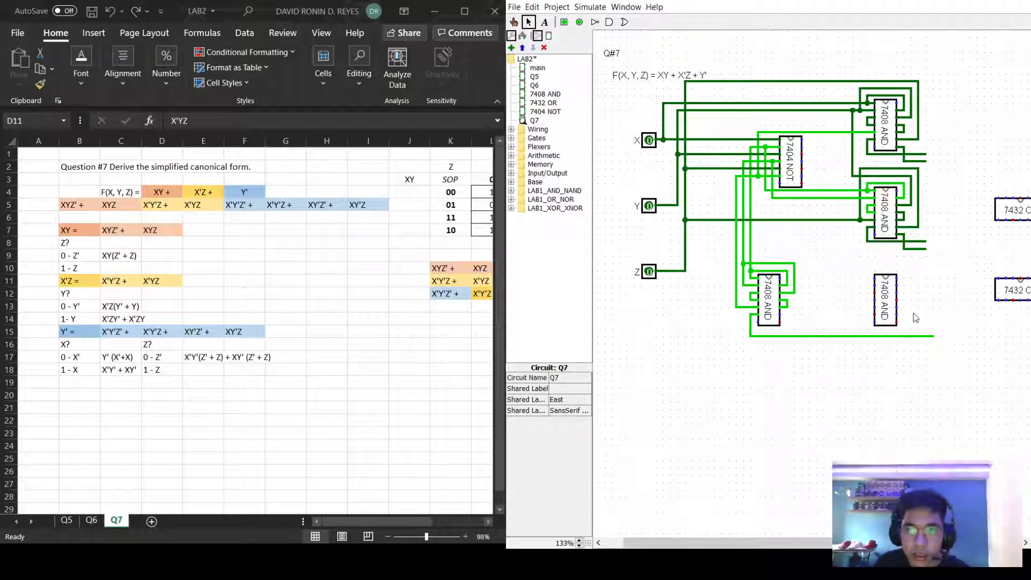
{"action": "left_click_drag", "start_coordinate": [801, 219], "coordinate": [933, 345]}
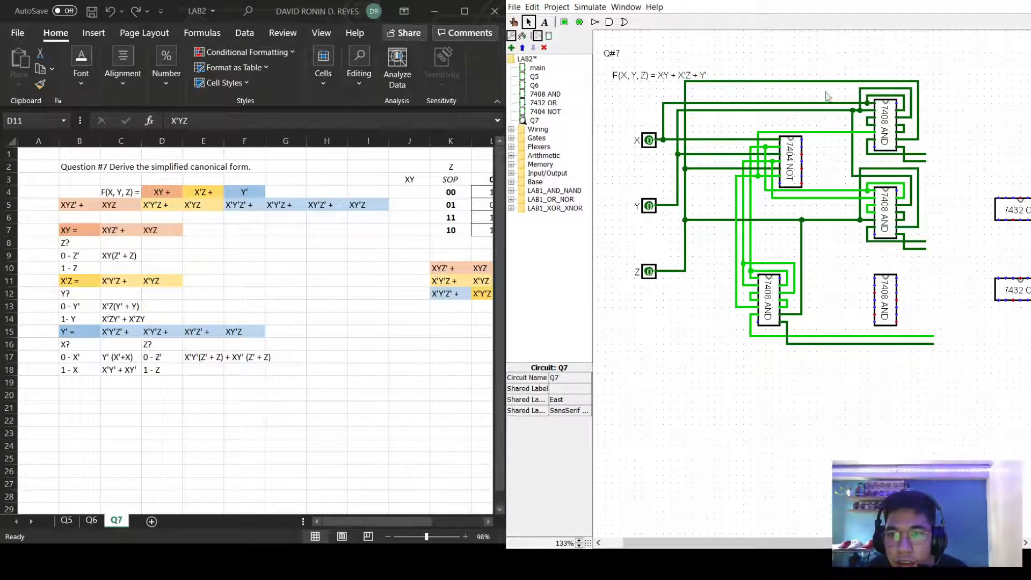
Route the top signal and a branch from the third chip's junction into the fourth 7408 AND.
{"action": "mouse_move", "coordinate": [838, 81]}
{"action": "left_mouse_down"}
{"action": "mouse_move", "coordinate": [844, 279]}
{"action": "mouse_move", "coordinate": [876, 281]}
{"action": "left_mouse_up"}
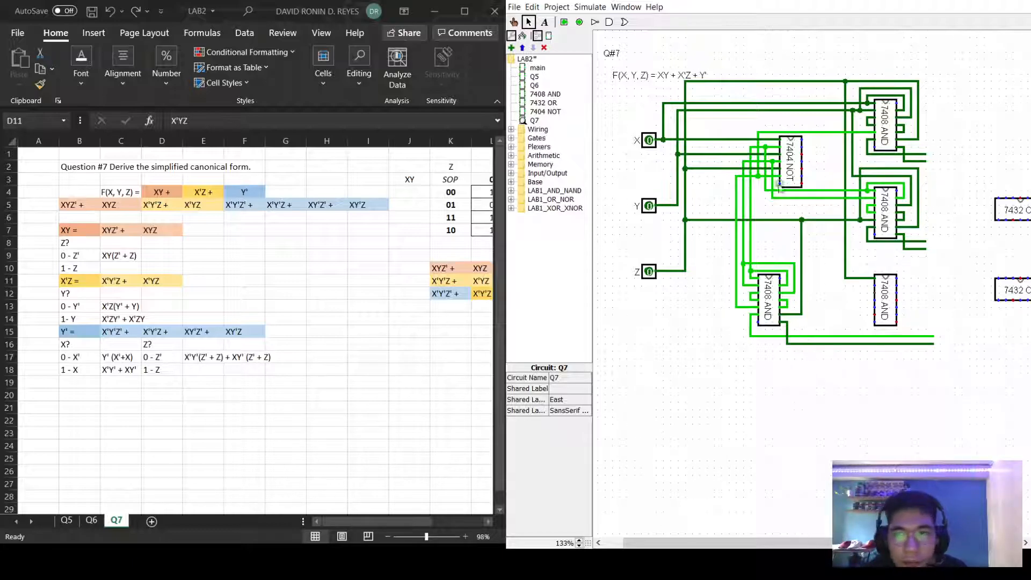
{"action": "left_click_drag", "start_coordinate": [791, 266], "coordinate": [794, 264]}
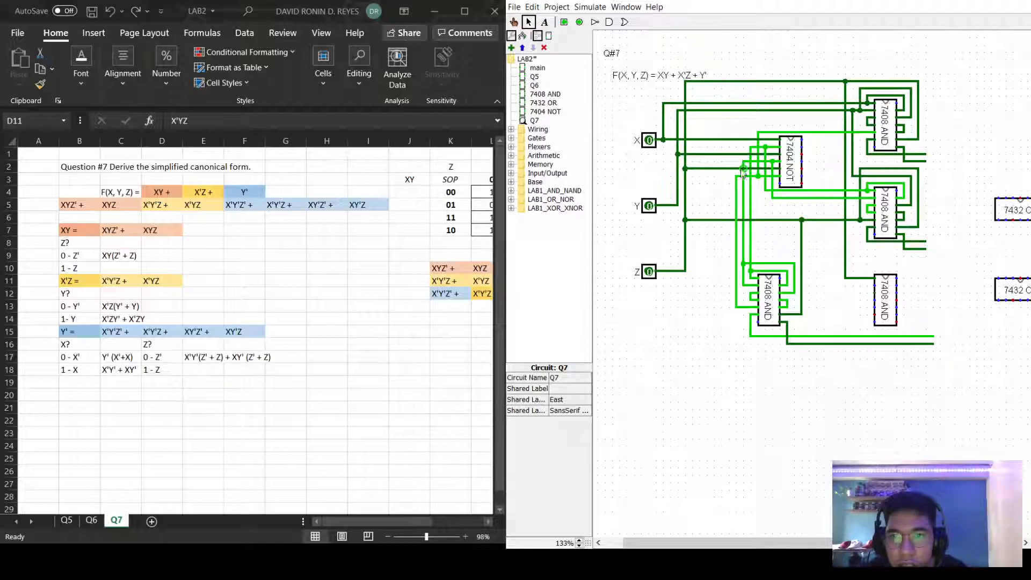
{"action": "mouse_move", "coordinate": [793, 264]}
{"action": "left_mouse_down"}
{"action": "mouse_move", "coordinate": [838, 264]}
{"action": "mouse_move", "coordinate": [842, 287]}
{"action": "mouse_move", "coordinate": [881, 285]}
{"action": "mouse_move", "coordinate": [870, 306]}
{"action": "left_mouse_up"}
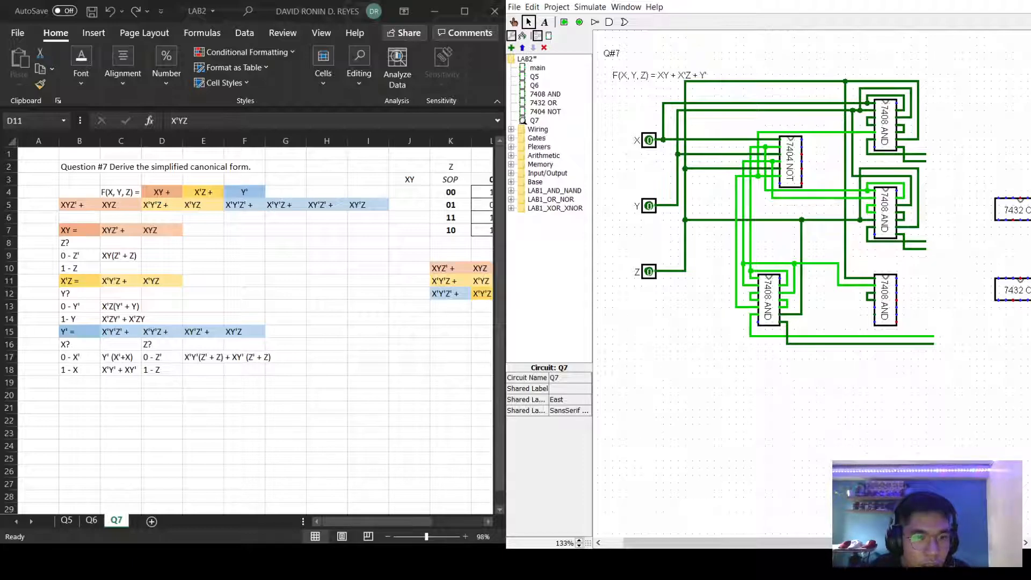
Switch between the Excel truth table and the Logisim circuit to compare them.
{"action": "left_click", "coordinate": [359, 523]}
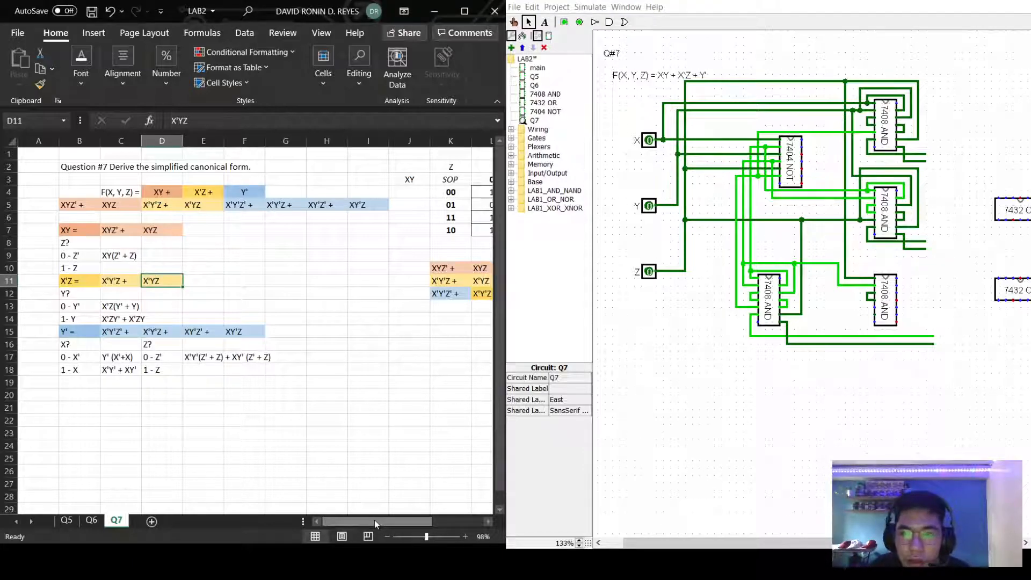
{"action": "left_click", "coordinate": [729, 438]}
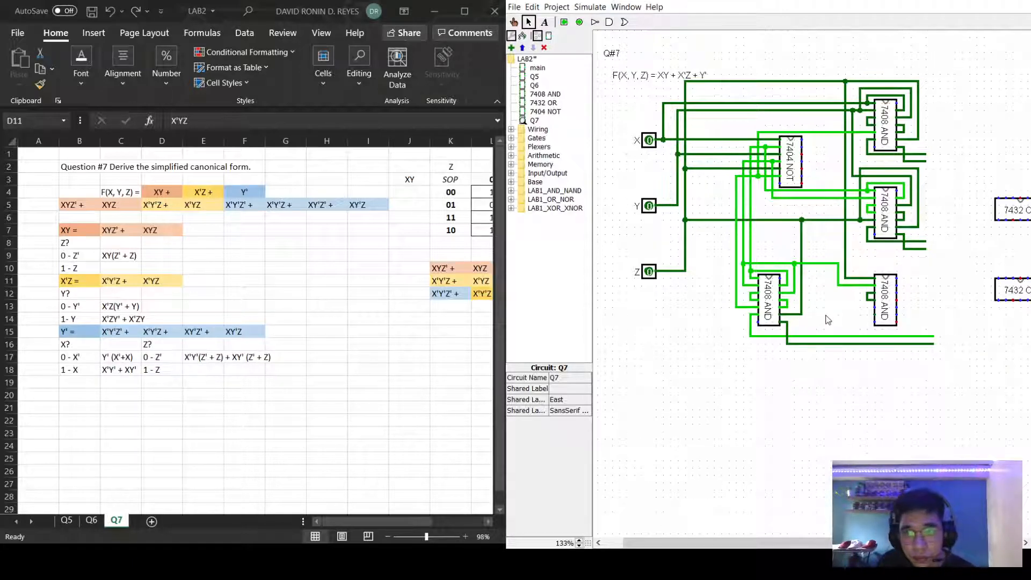
{"action": "left_click", "coordinate": [410, 519]}
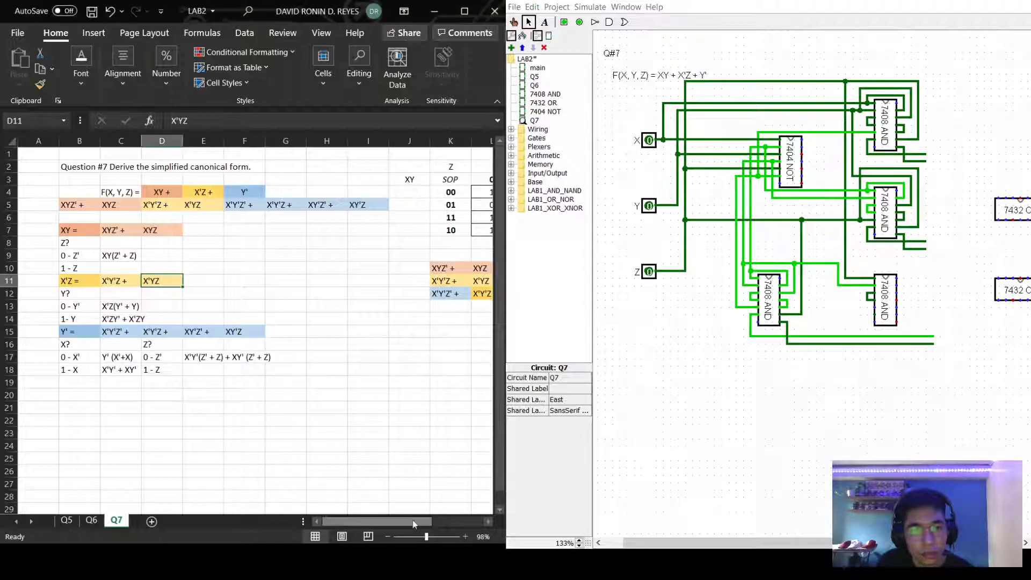
Add a short wire at the lower AND chip's input and inspect the wire above it.
{"action": "left_click_drag", "start_coordinate": [418, 520], "coordinate": [481, 524]}
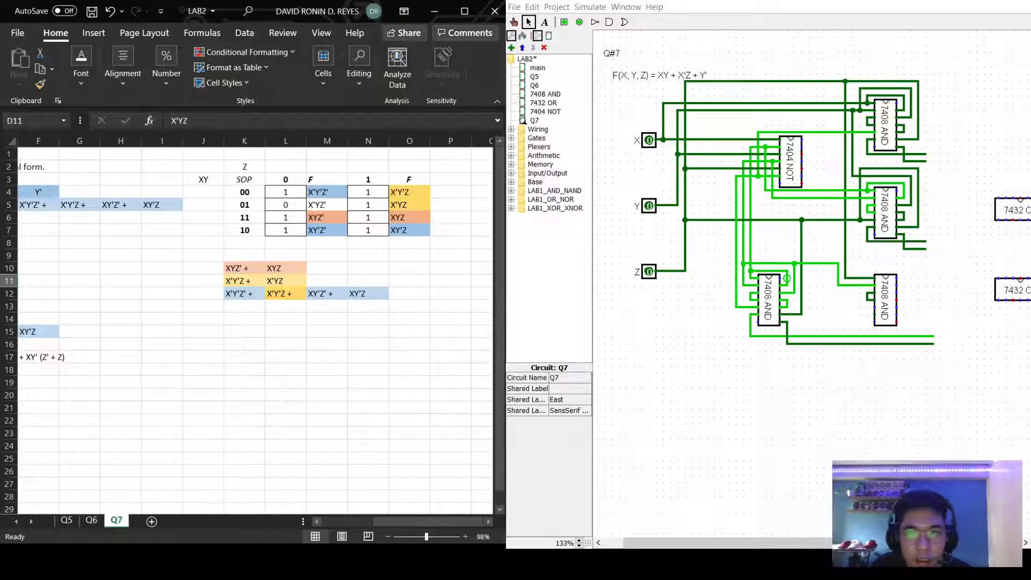
{"action": "left_click_drag", "start_coordinate": [787, 285], "coordinate": [788, 271]}
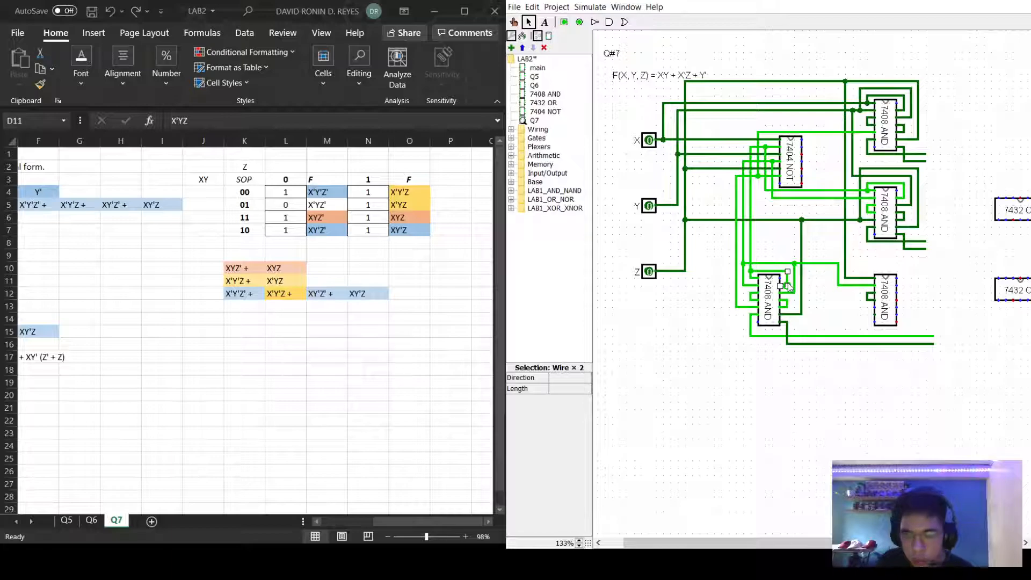
{"action": "left_click", "coordinate": [788, 283]}
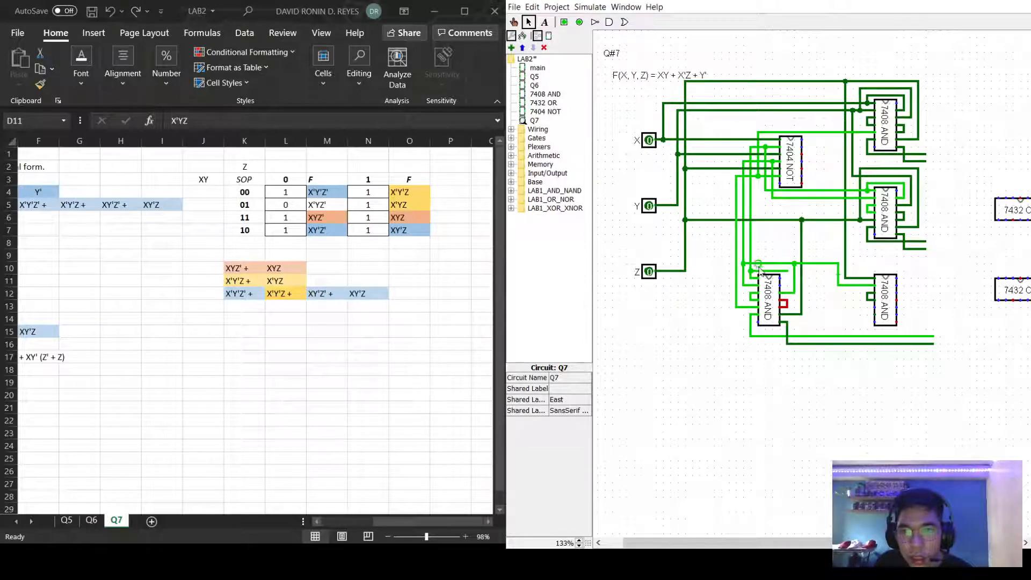
{"action": "left_click", "coordinate": [771, 273]}
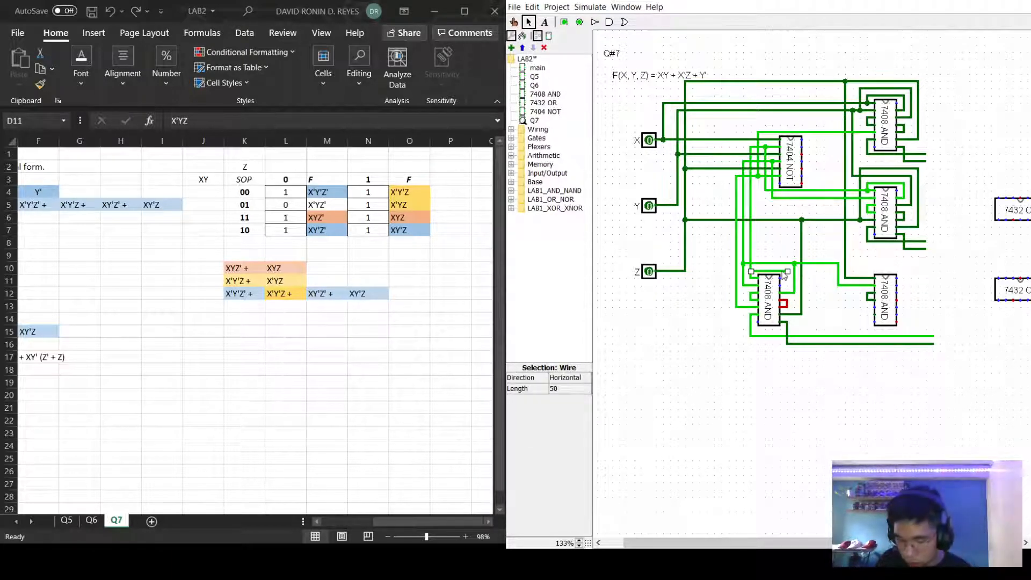
{"action": "left_click", "coordinate": [821, 276]}
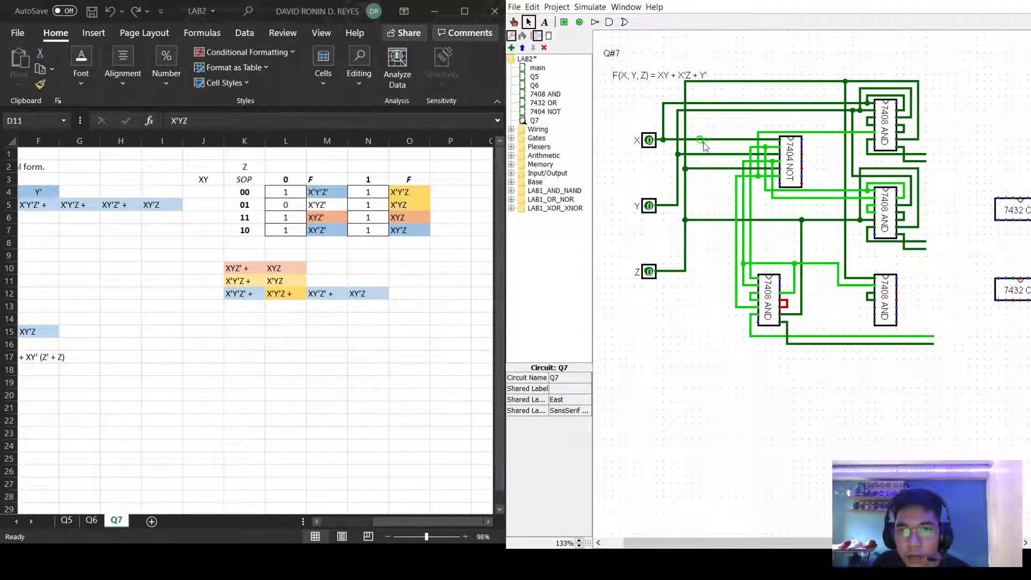
Branch the X line down to the lower-left AND chip and delete the misplaced horizontal and vertical wires.
{"action": "left_click_drag", "start_coordinate": [728, 140], "coordinate": [787, 257]}
{"action": "left_click_drag", "start_coordinate": [787, 256], "coordinate": [785, 286]}
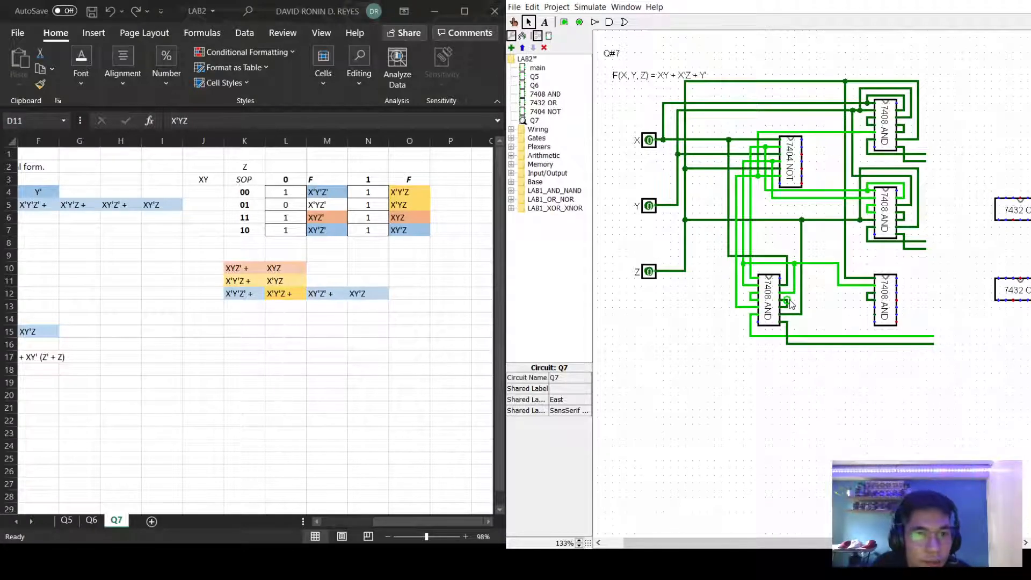
{"action": "left_click_drag", "start_coordinate": [780, 315], "coordinate": [802, 315]}
{"action": "key", "text": "Delete"}
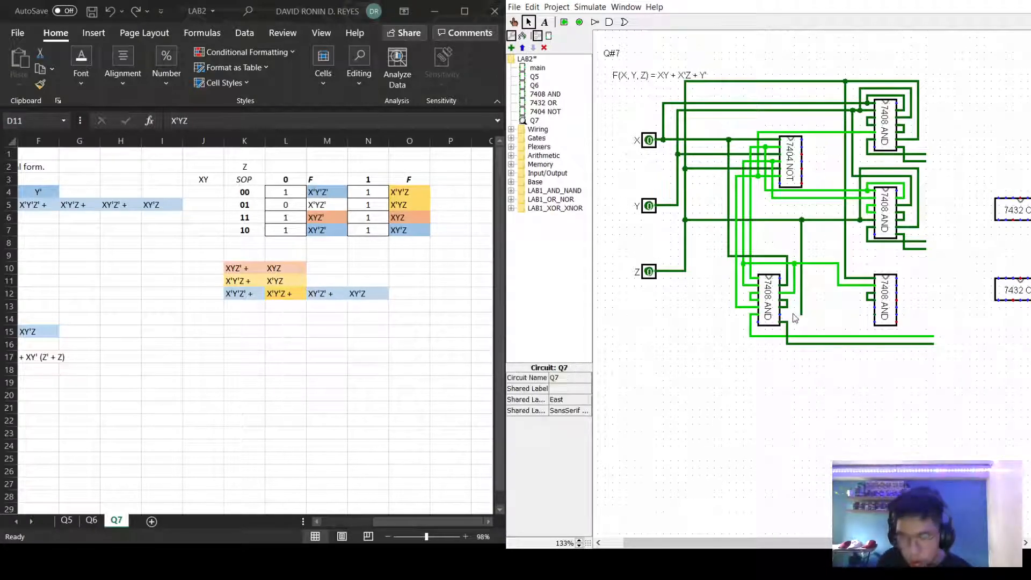
{"action": "left_click", "coordinate": [801, 305]}
{"action": "key", "text": "Delete"}
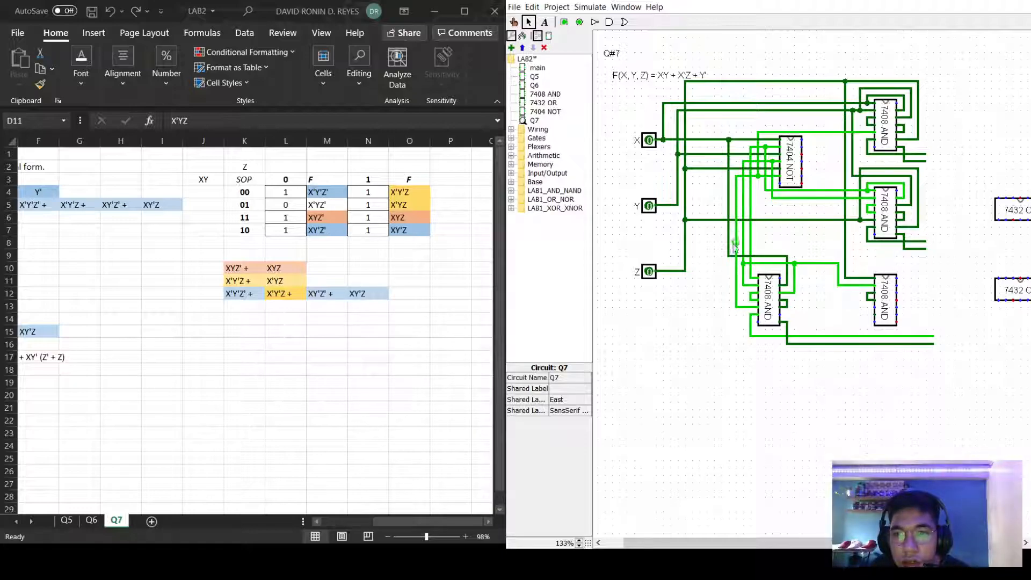
Wire the input lines to the remaining pins of the lower-left and lower-right 7408 AND chips.
{"action": "mouse_move", "coordinate": [735, 249]}
{"action": "left_mouse_down"}
{"action": "mouse_move", "coordinate": [802, 251]}
{"action": "mouse_move", "coordinate": [801, 314]}
{"action": "mouse_move", "coordinate": [781, 313]}
{"action": "left_mouse_up"}
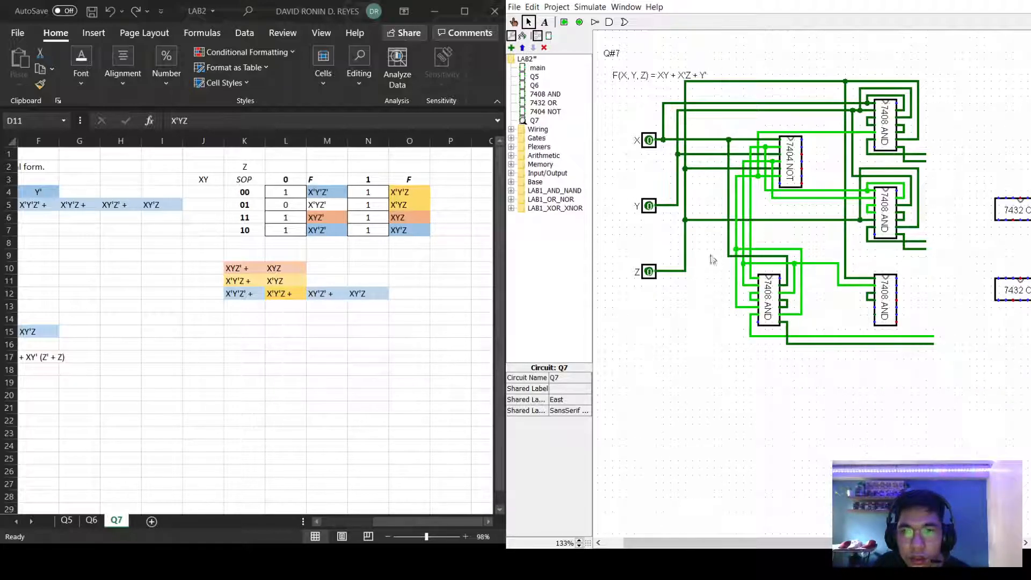
{"action": "left_click_drag", "start_coordinate": [830, 220], "coordinate": [875, 317]}
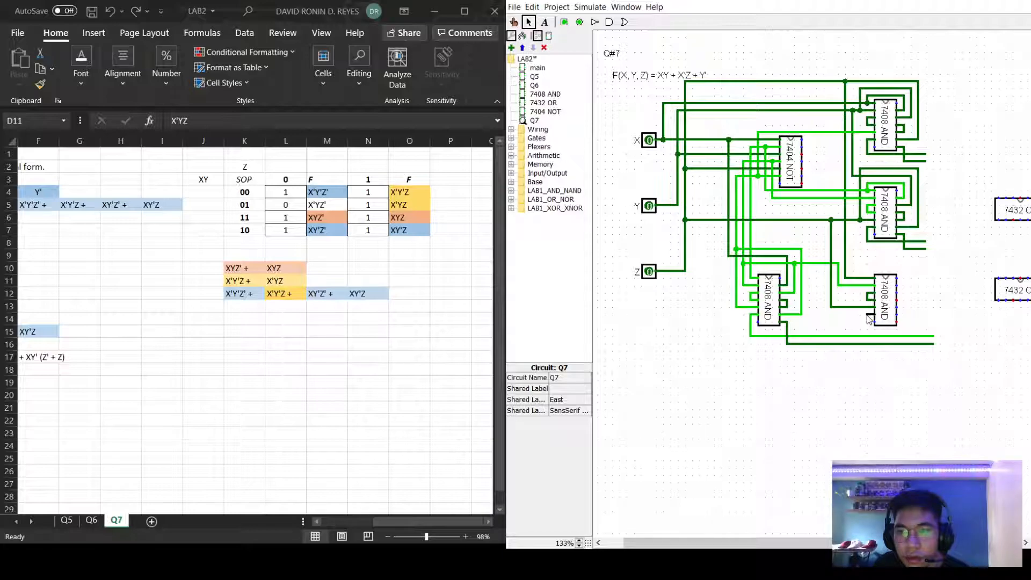
{"action": "left_click_drag", "start_coordinate": [868, 318], "coordinate": [932, 353]}
Turn the top 7432 OR chip to face south, move it beside the ANDs, and wire two AND outputs in.
{"action": "scroll", "coordinate": [976, 235], "scroll_direction": "right", "scroll_amount": 3}
{"action": "scroll", "coordinate": [974, 444], "scroll_direction": "right", "scroll_amount": 1}
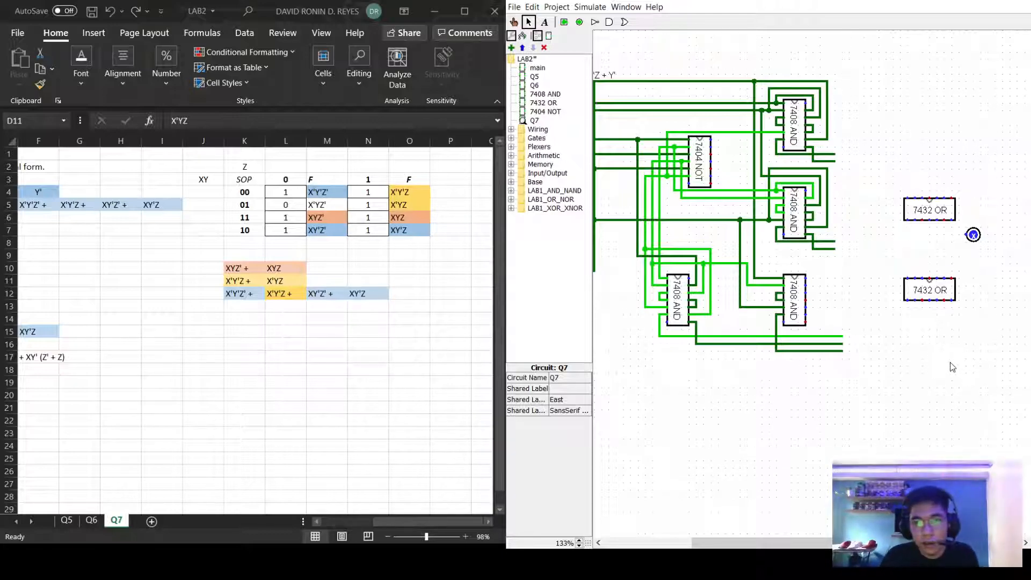
{"action": "left_click", "coordinate": [930, 209]}
{"action": "left_click", "coordinate": [567, 377]}
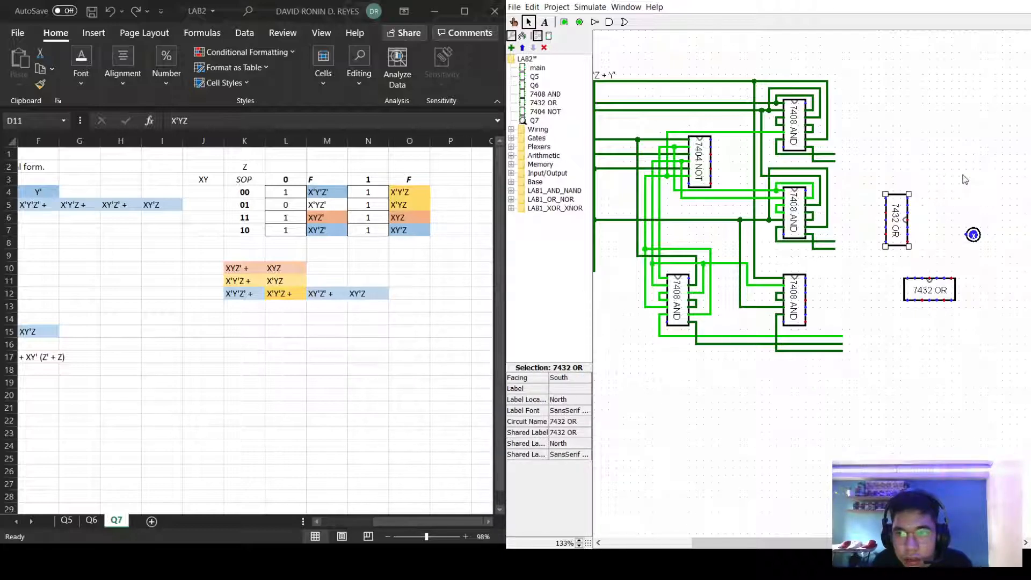
{"action": "left_click", "coordinate": [916, 228]}
{"action": "mouse_move", "coordinate": [892, 222]}
{"action": "left_mouse_down"}
{"action": "mouse_move", "coordinate": [908, 200]}
{"action": "mouse_move", "coordinate": [882, 162]}
{"action": "mouse_move", "coordinate": [858, 154]}
{"action": "mouse_move", "coordinate": [871, 153]}
{"action": "mouse_move", "coordinate": [859, 160]}
{"action": "mouse_move", "coordinate": [871, 160]}
{"action": "mouse_move", "coordinate": [871, 175]}
{"action": "left_mouse_up"}
{"action": "left_click", "coordinate": [958, 148]}
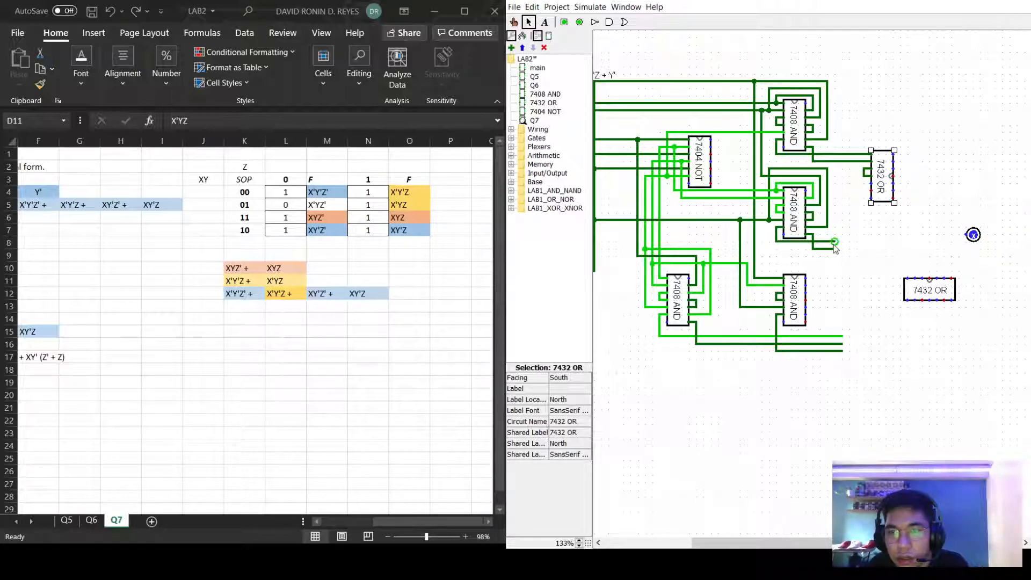
{"action": "mouse_move", "coordinate": [834, 243]}
{"action": "left_mouse_down"}
{"action": "mouse_move", "coordinate": [836, 181]}
{"action": "mouse_move", "coordinate": [865, 182]}
{"action": "mouse_move", "coordinate": [865, 207]}
{"action": "mouse_move", "coordinate": [915, 214]}
{"action": "mouse_move", "coordinate": [916, 186]}
{"action": "mouse_move", "coordinate": [900, 187]}
{"action": "left_mouse_up"}
{"action": "left_click_drag", "start_coordinate": [834, 248], "coordinate": [907, 191]}
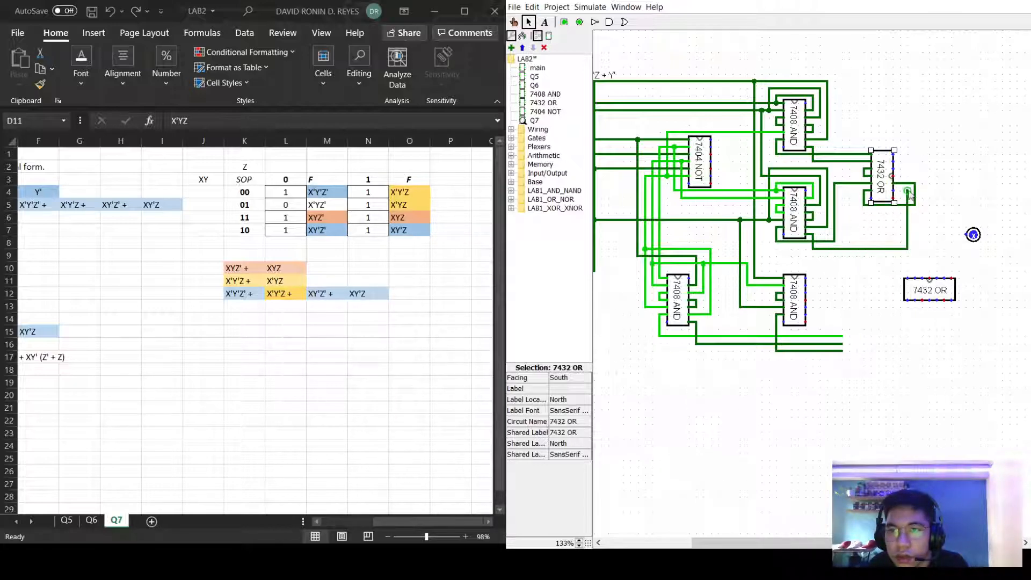
{"action": "left_click", "coordinate": [935, 239]}
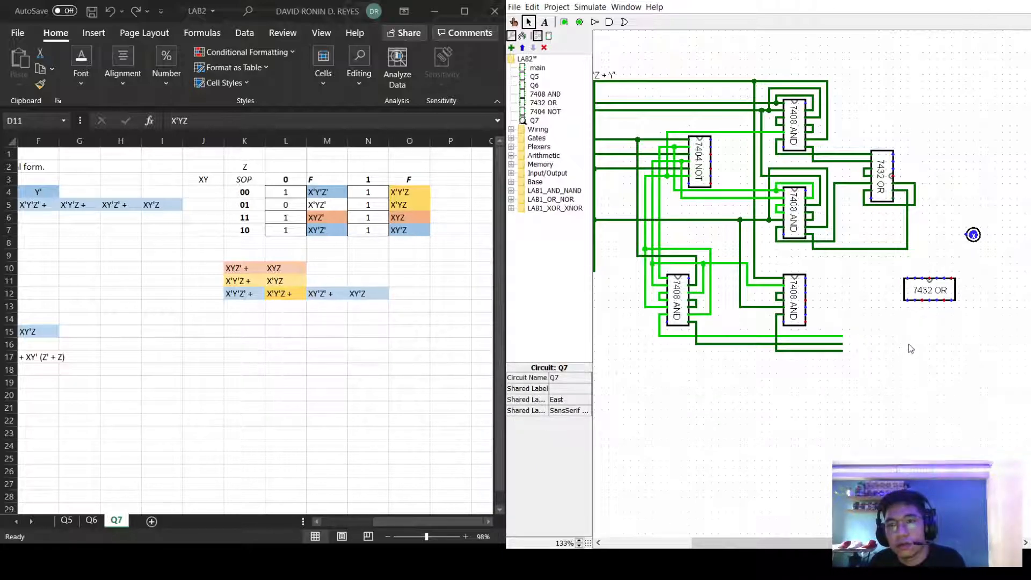
Set the second 7432 OR chip's Facing to South and place it below the first.
{"action": "left_click", "coordinate": [924, 285]}
{"action": "left_click", "coordinate": [566, 378]}
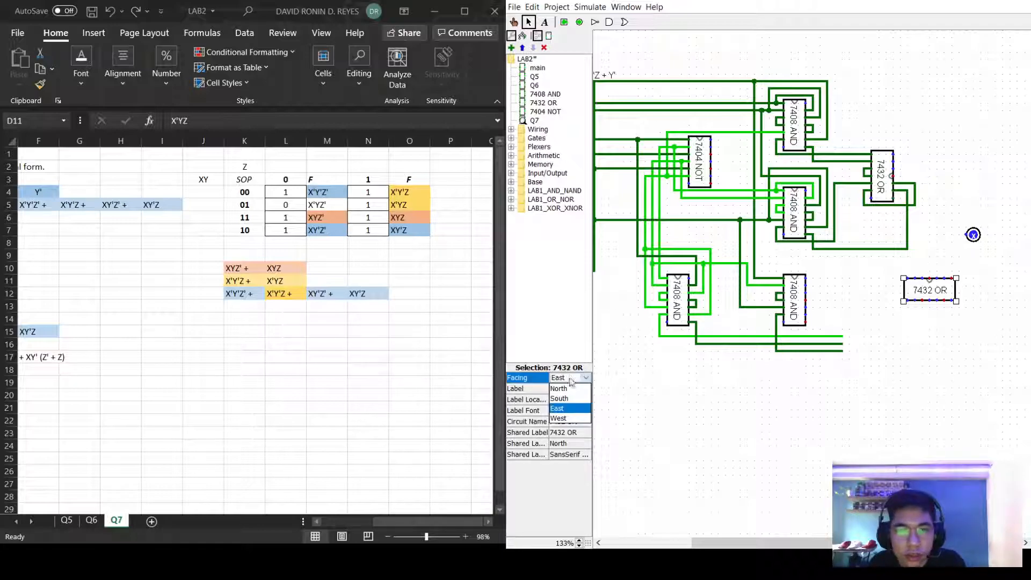
{"action": "left_click", "coordinate": [564, 405]}
{"action": "left_click_drag", "start_coordinate": [907, 303], "coordinate": [880, 300]}
{"action": "left_click", "coordinate": [918, 288]}
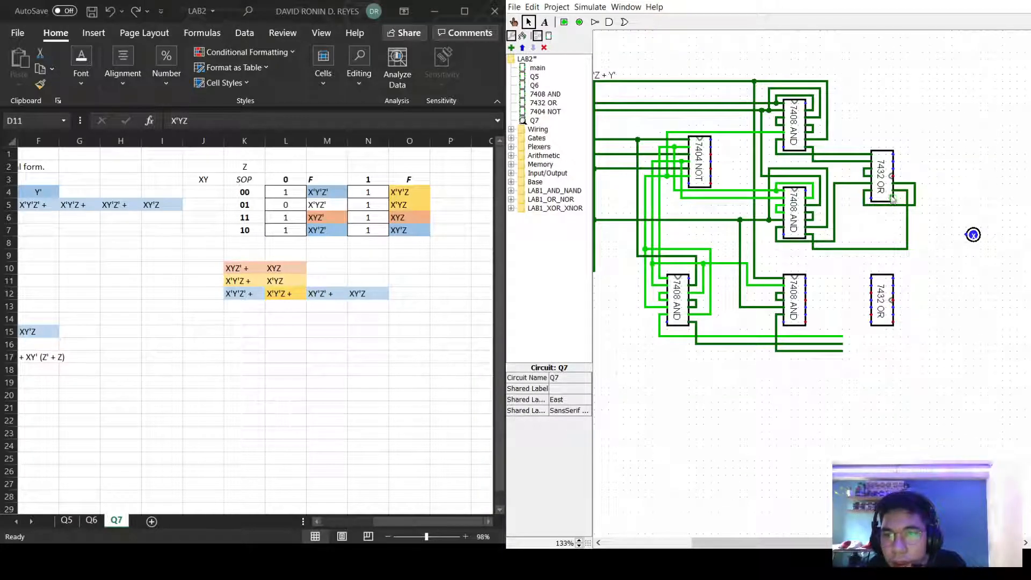
Run the top OR output and a lower AND output into the bottom OR, deleting the wrong wire.
{"action": "mouse_move", "coordinate": [894, 200]}
{"action": "left_mouse_down"}
{"action": "mouse_move", "coordinate": [899, 271]}
{"action": "mouse_move", "coordinate": [864, 277]}
{"action": "left_mouse_up"}
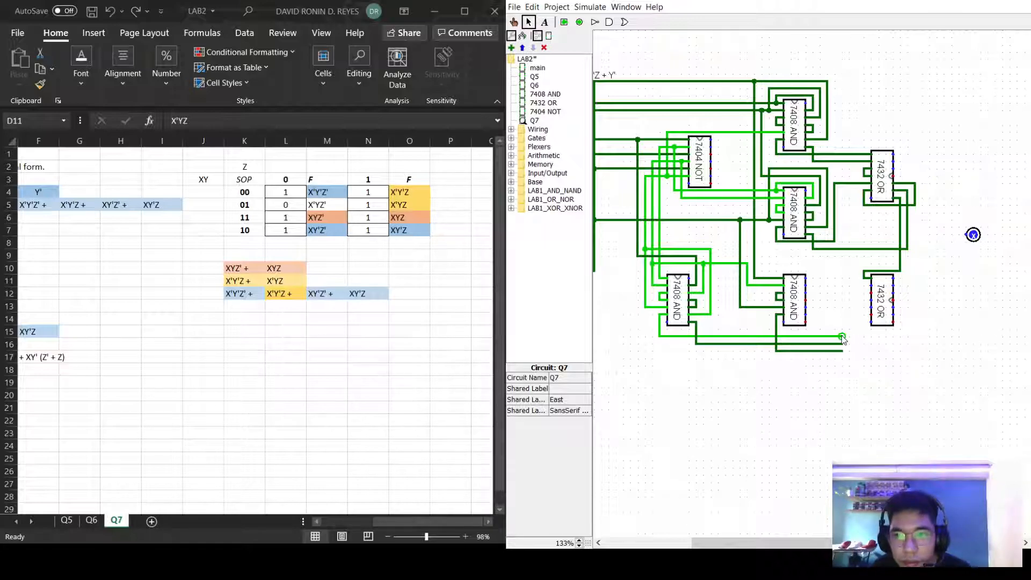
{"action": "left_click_drag", "start_coordinate": [842, 336], "coordinate": [870, 296]}
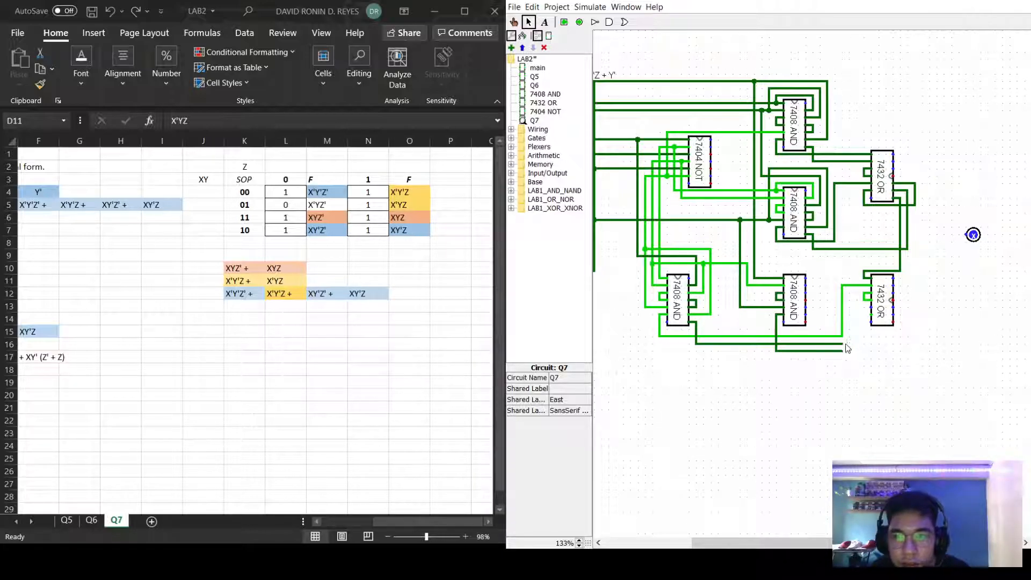
{"action": "mouse_move", "coordinate": [846, 344]}
{"action": "left_mouse_down"}
{"action": "mouse_move", "coordinate": [848, 314]}
{"action": "mouse_move", "coordinate": [863, 310]}
{"action": "left_mouse_up"}
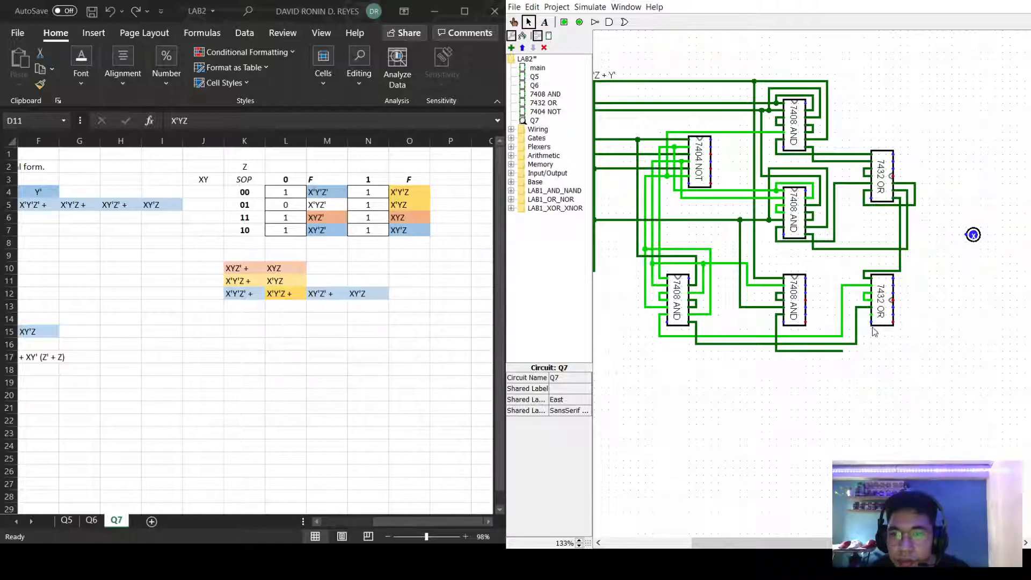
{"action": "left_click", "coordinate": [844, 310]}
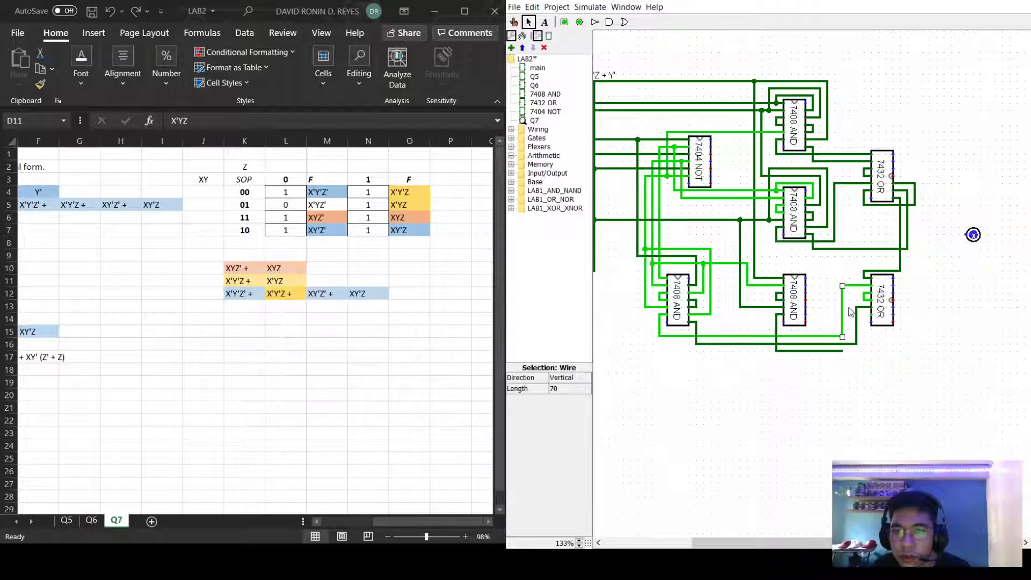
{"action": "key", "text": "Delete"}
Reroute the remaining AND output into the bottom OR and wire the bottom OR to the output pin.
{"action": "left_click_drag", "start_coordinate": [848, 285], "coordinate": [847, 337]}
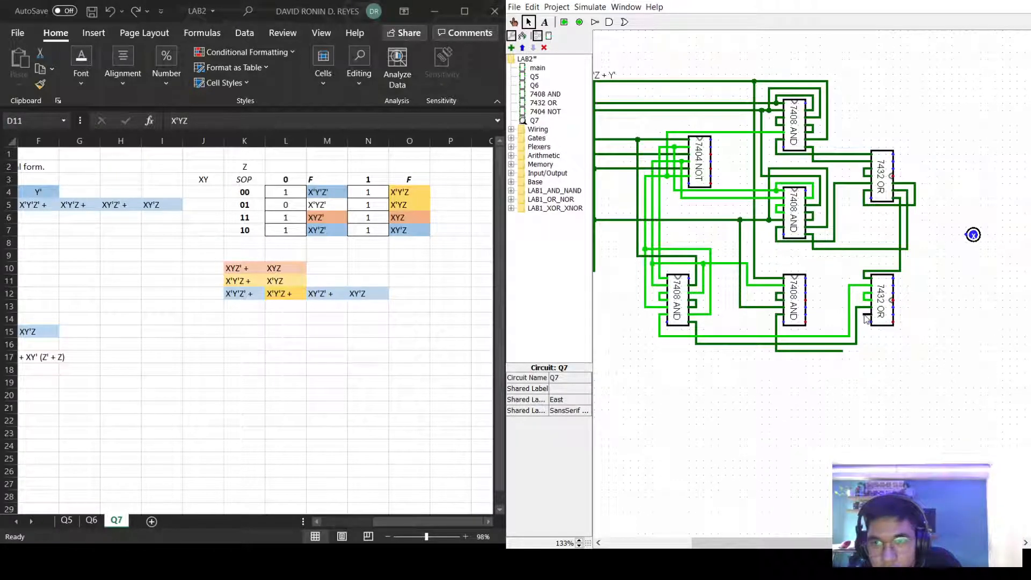
{"action": "left_click_drag", "start_coordinate": [864, 315], "coordinate": [892, 308]}
{"action": "mouse_move", "coordinate": [834, 350]}
{"action": "left_mouse_down"}
{"action": "mouse_move", "coordinate": [906, 350]}
{"action": "mouse_move", "coordinate": [907, 316]}
{"action": "mouse_move", "coordinate": [893, 321]}
{"action": "mouse_move", "coordinate": [901, 287]}
{"action": "mouse_move", "coordinate": [920, 283]}
{"action": "mouse_move", "coordinate": [915, 235]}
{"action": "mouse_move", "coordinate": [973, 235]}
{"action": "left_mouse_up"}
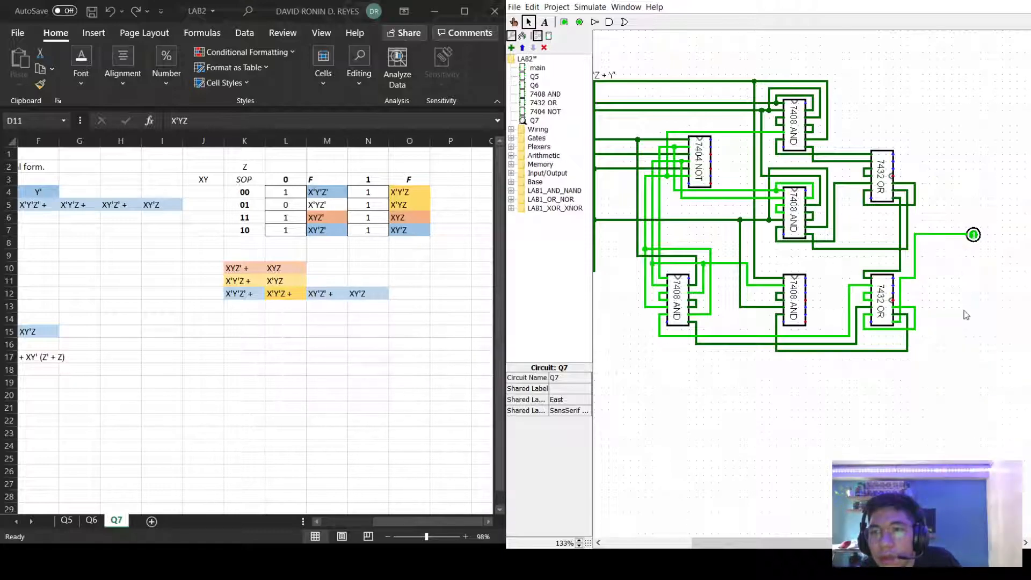
{"action": "left_click_drag", "start_coordinate": [799, 543], "coordinate": [770, 546]}
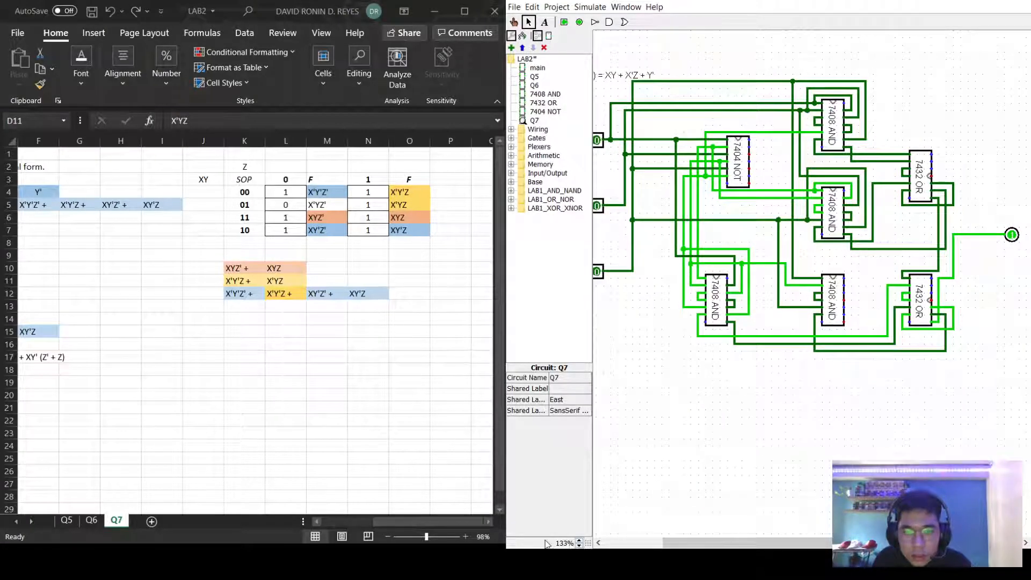
Zoom so the whole Q7 circuit fits in view, then select truth-table cell L4 in Excel.
{"action": "left_click", "coordinate": [579, 545]}
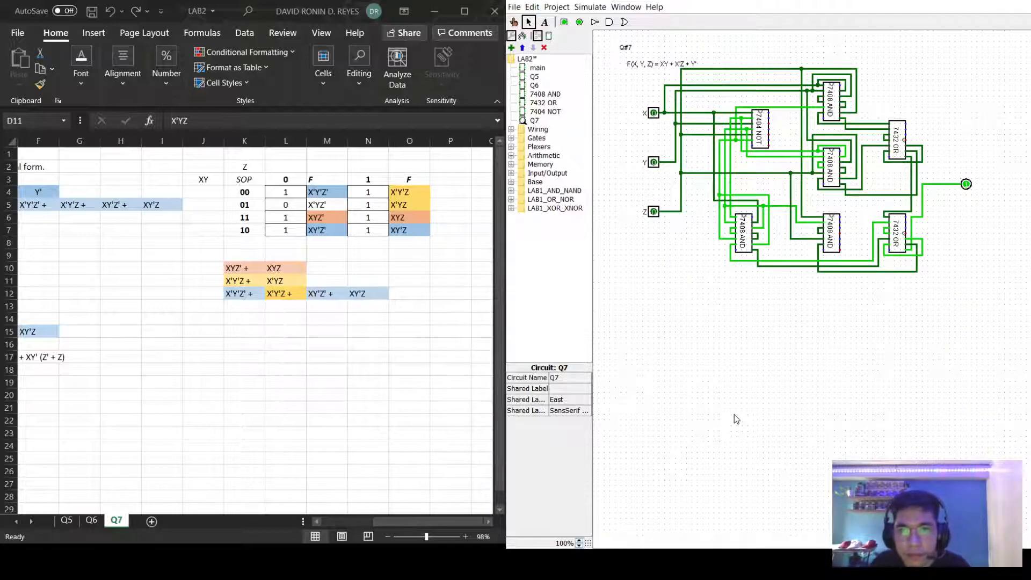
{"action": "left_click", "coordinate": [579, 540]}
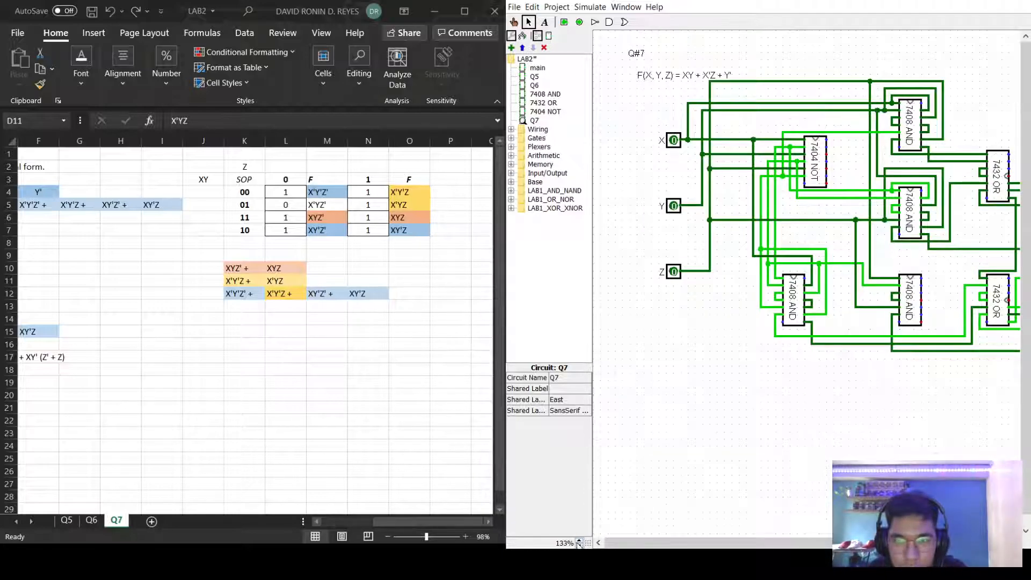
{"action": "left_click", "coordinate": [578, 540]}
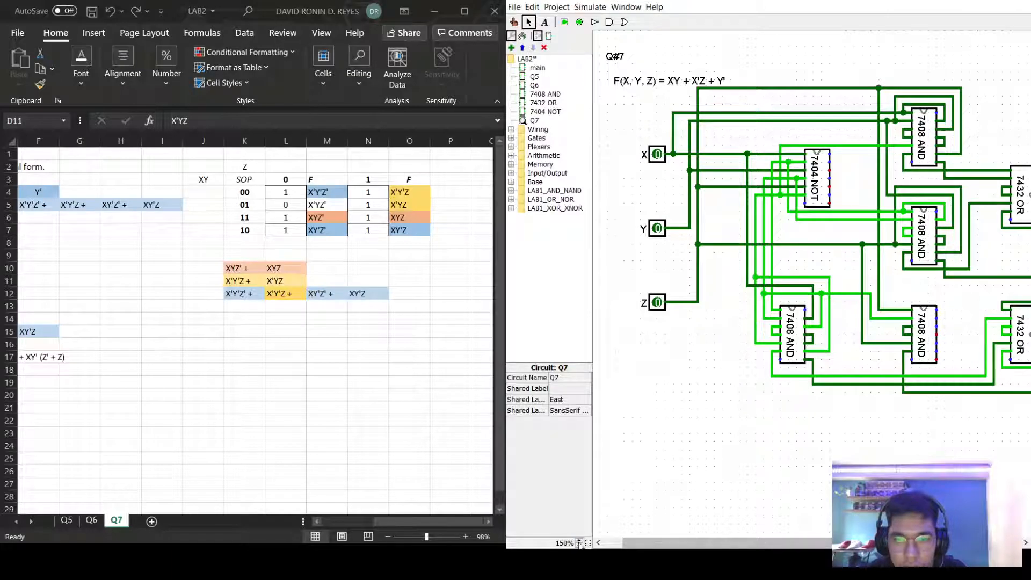
{"action": "left_click", "coordinate": [578, 546]}
{"action": "left_click", "coordinate": [579, 545]}
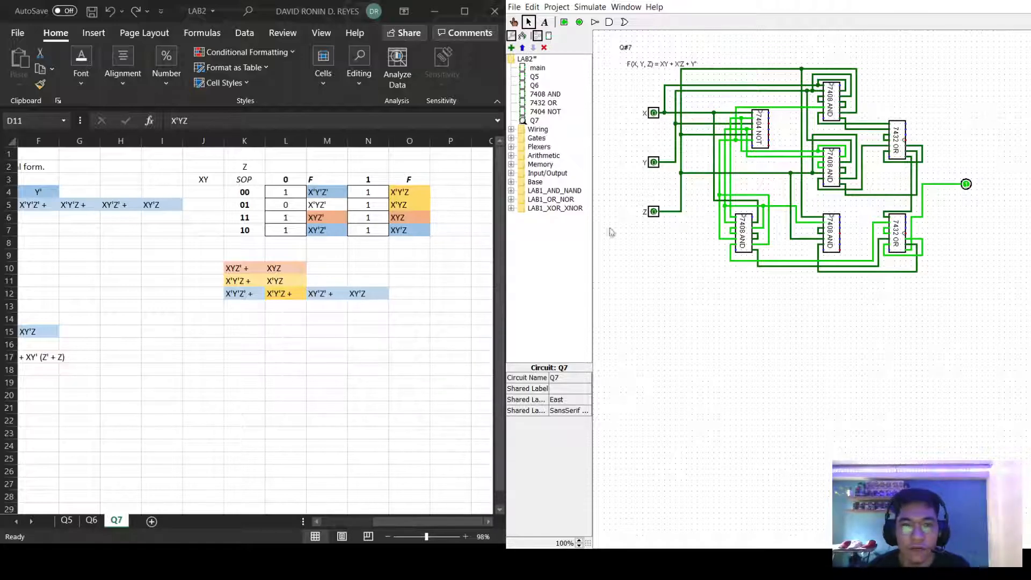
{"action": "left_click", "coordinate": [286, 191]}
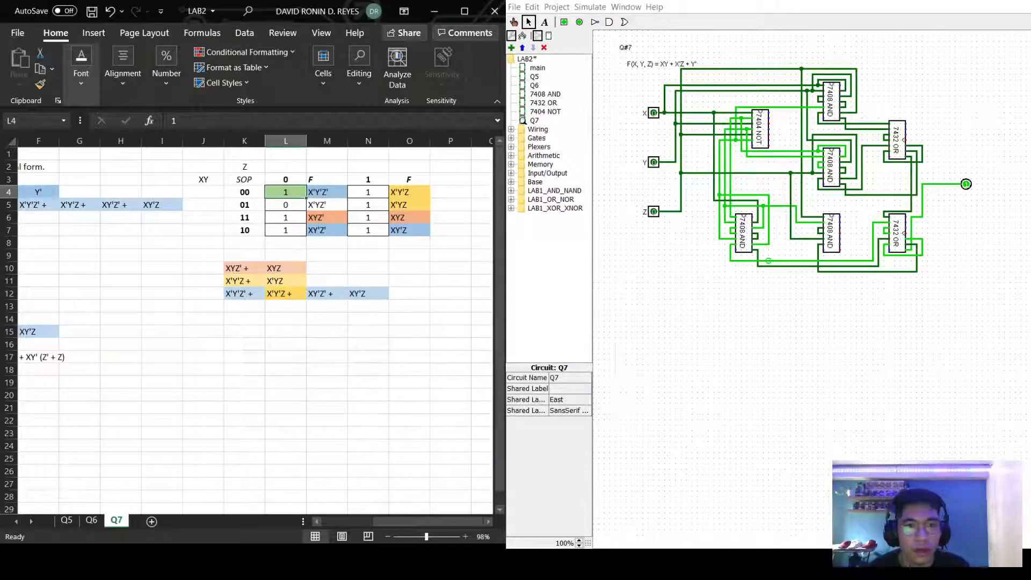
Undo the last spreadsheet change, set Y to 1, and fill cell L5 green.
{"action": "key", "text": "ctrl+z"}
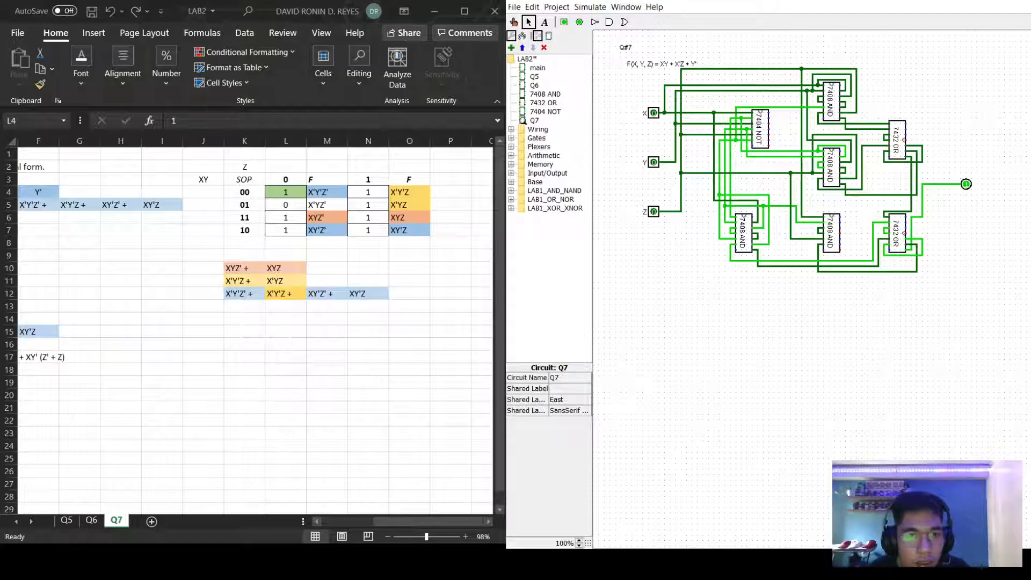
{"action": "left_click", "coordinate": [653, 162]}
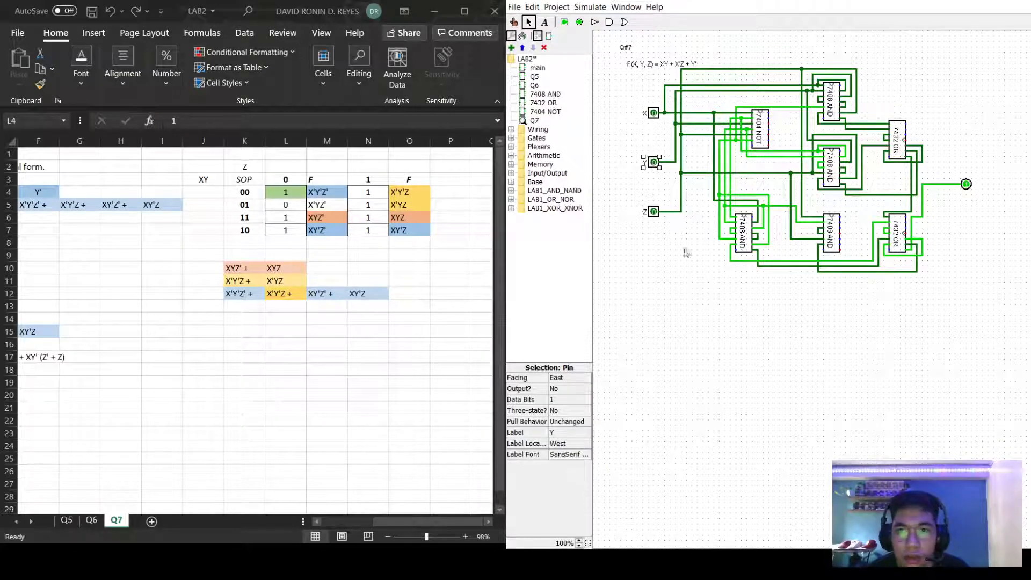
{"action": "left_click", "coordinate": [513, 22]}
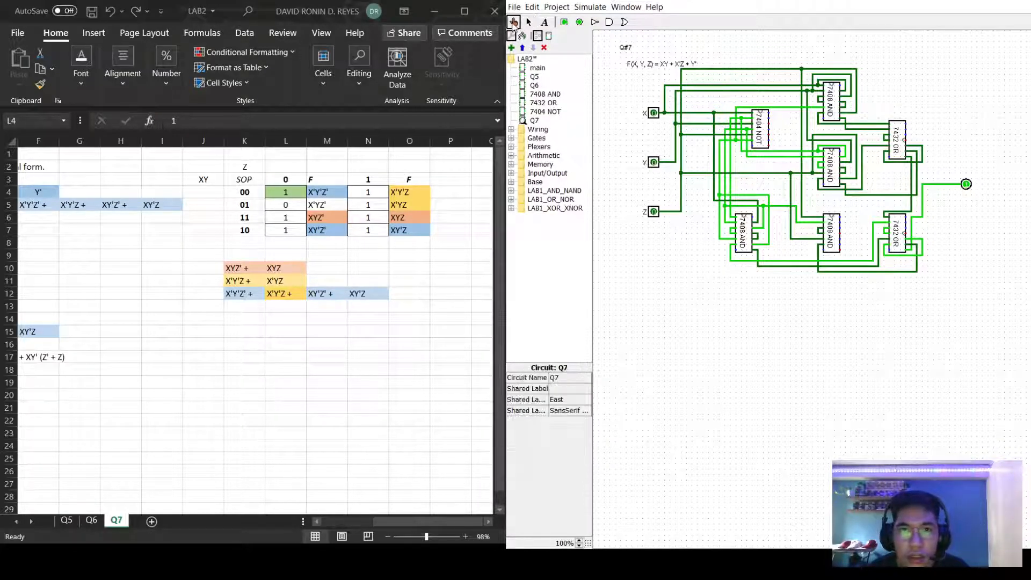
{"action": "left_click", "coordinate": [655, 163]}
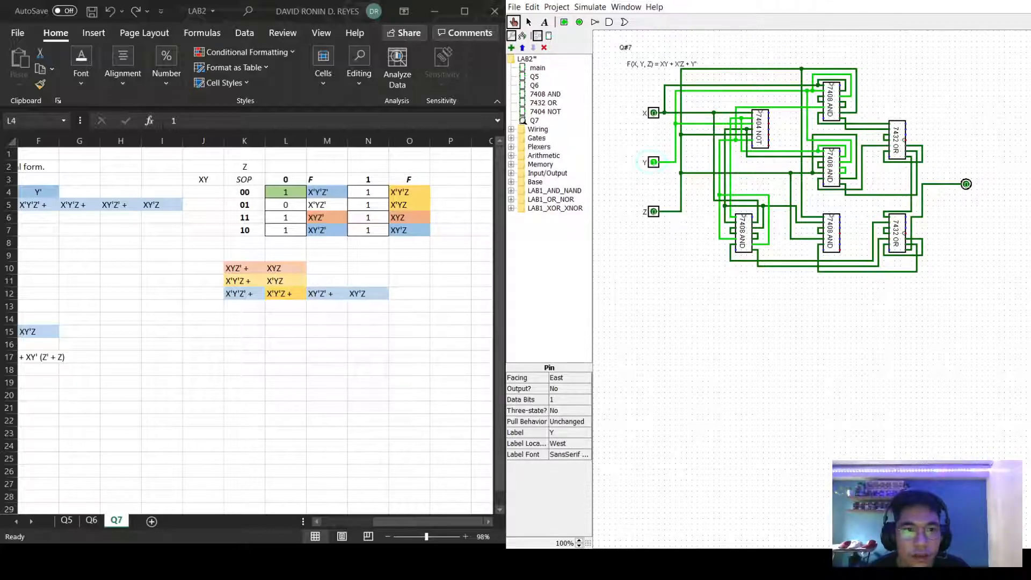
{"action": "left_click", "coordinate": [273, 195]}
{"action": "left_click", "coordinate": [279, 203]}
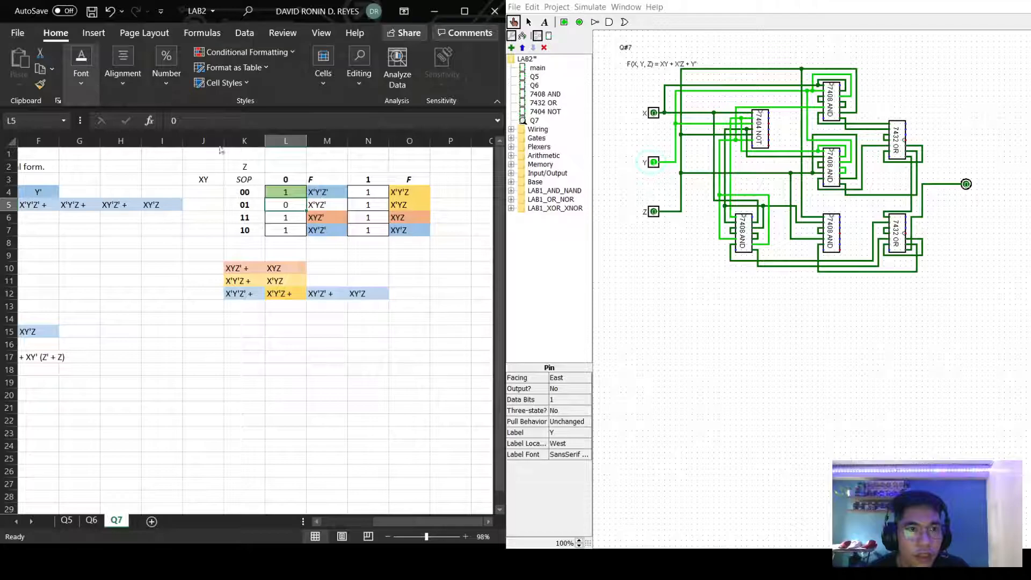
{"action": "left_click", "coordinate": [712, 304]}
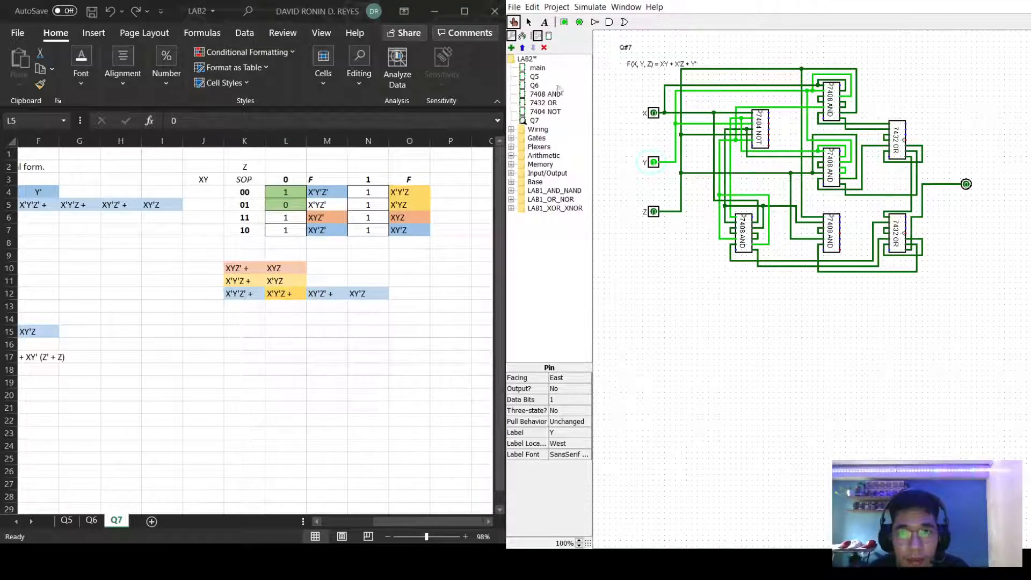
Test the X=1 combinations and fill cells L6:L7 green.
{"action": "left_click", "coordinate": [653, 113]}
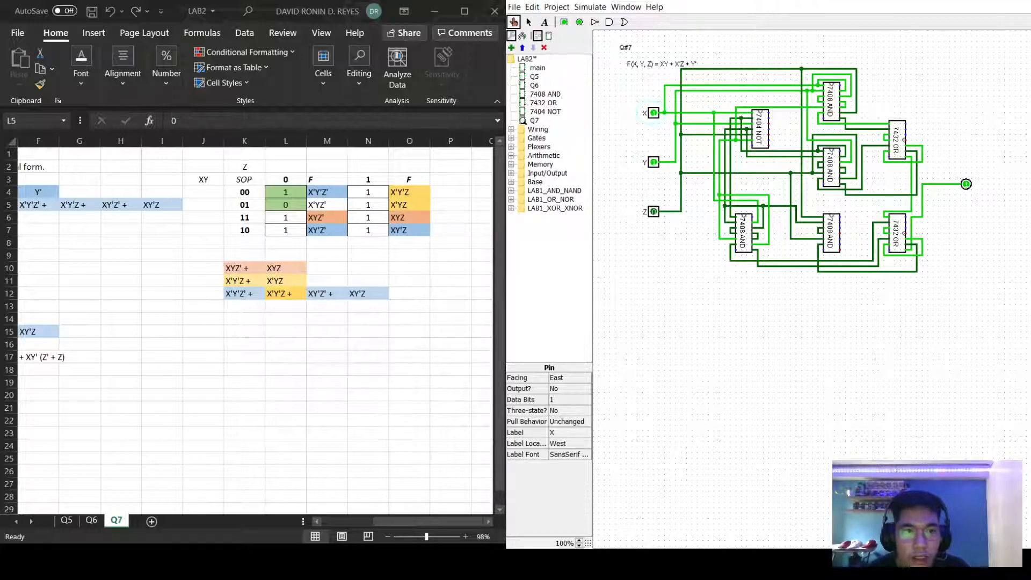
{"action": "left_click", "coordinate": [653, 162]}
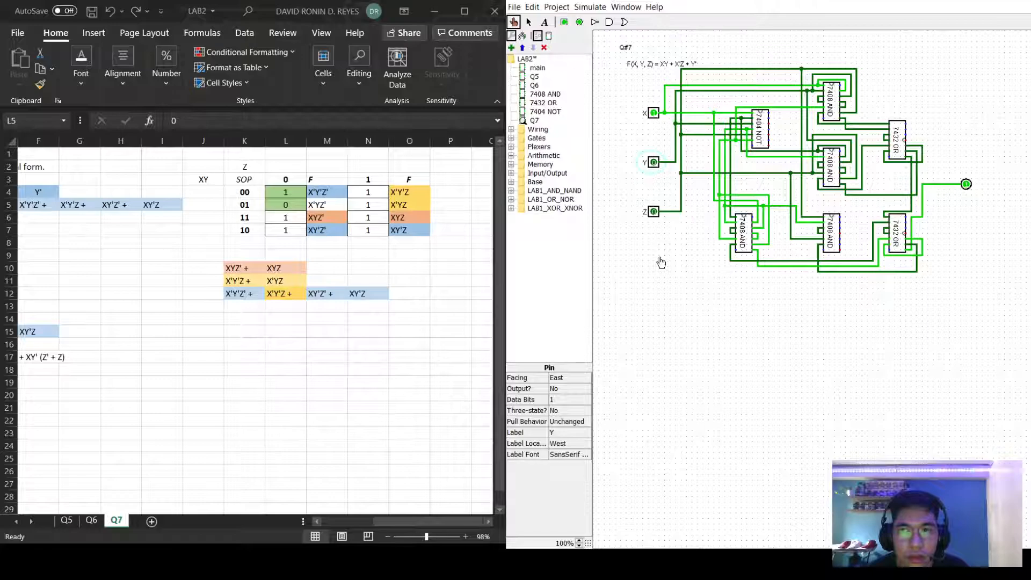
{"action": "left_click", "coordinate": [286, 218]}
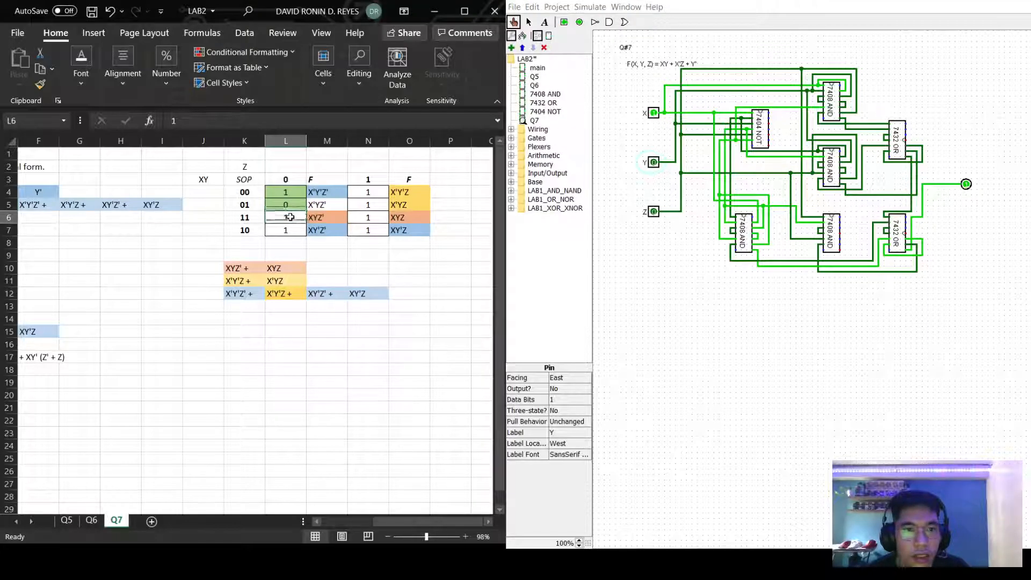
{"action": "double_click", "coordinate": [290, 217]}
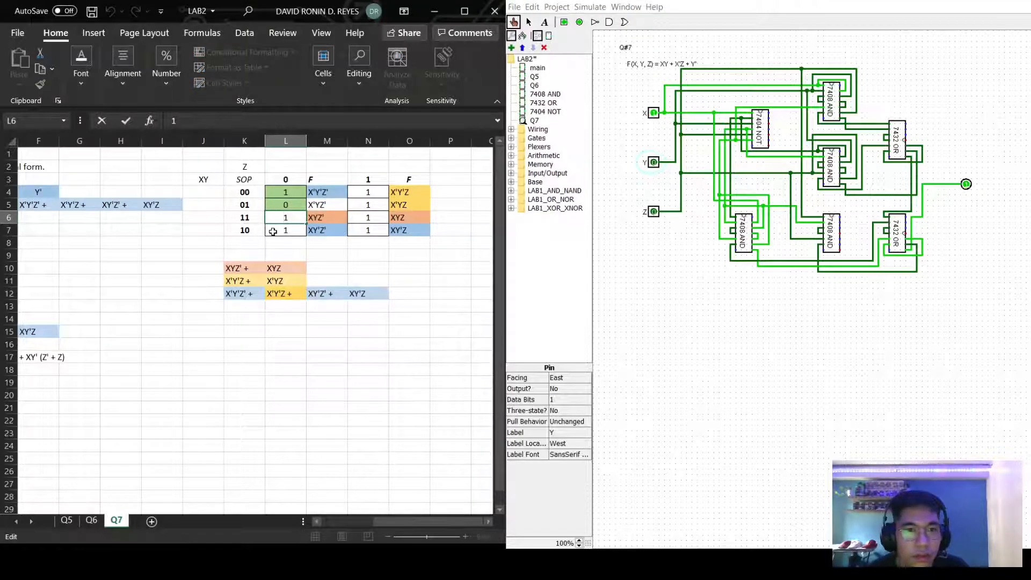
{"action": "left_click_drag", "start_coordinate": [274, 230], "coordinate": [274, 218]}
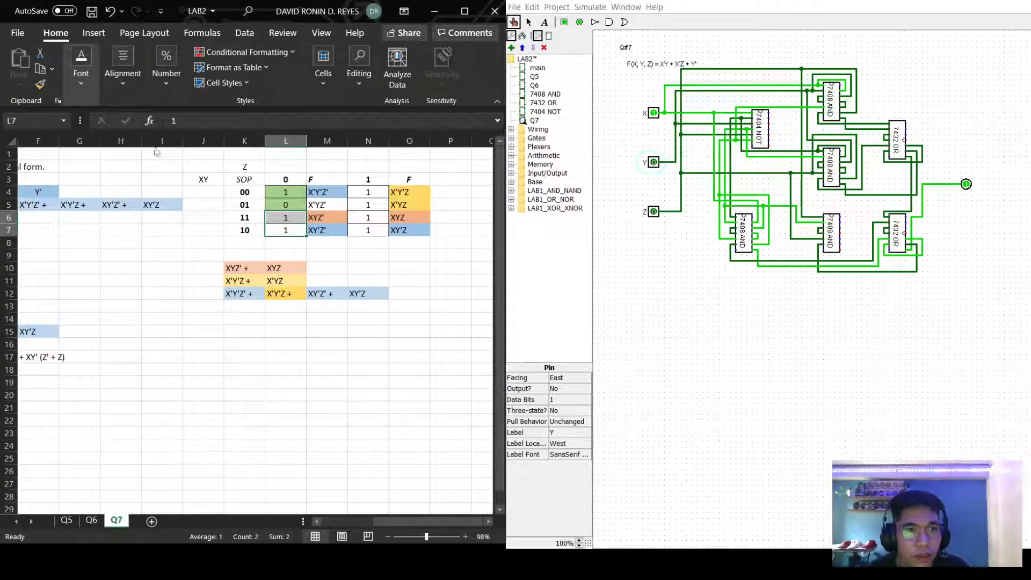
{"action": "key", "text": "F4"}
{"action": "left_click", "coordinate": [650, 289]}
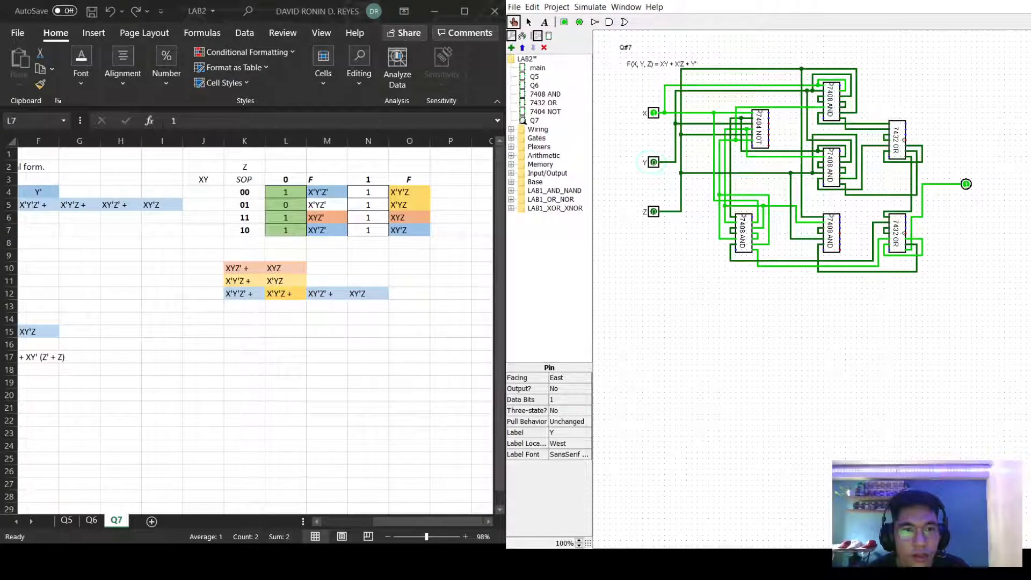
Set Z to 1, test the X and Y combinations, and fill N4:N7 green.
{"action": "left_click", "coordinate": [654, 112]}
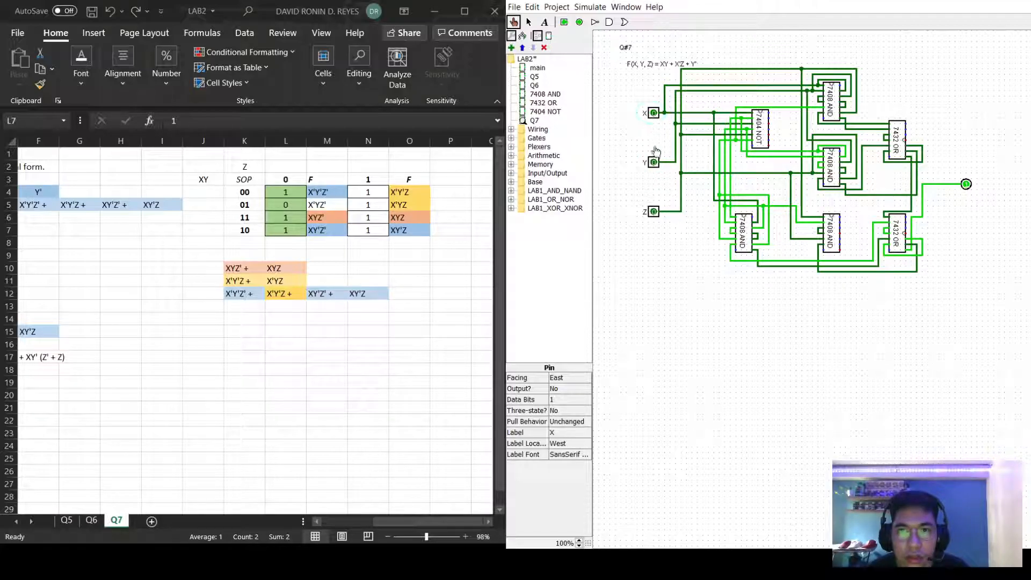
{"action": "left_click", "coordinate": [654, 213]}
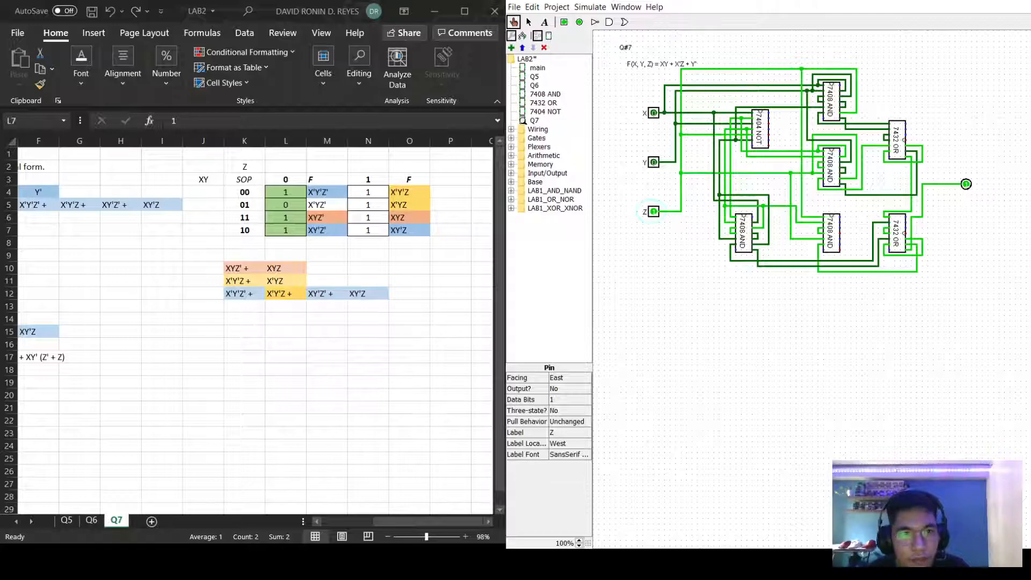
{"action": "left_click", "coordinate": [654, 162]}
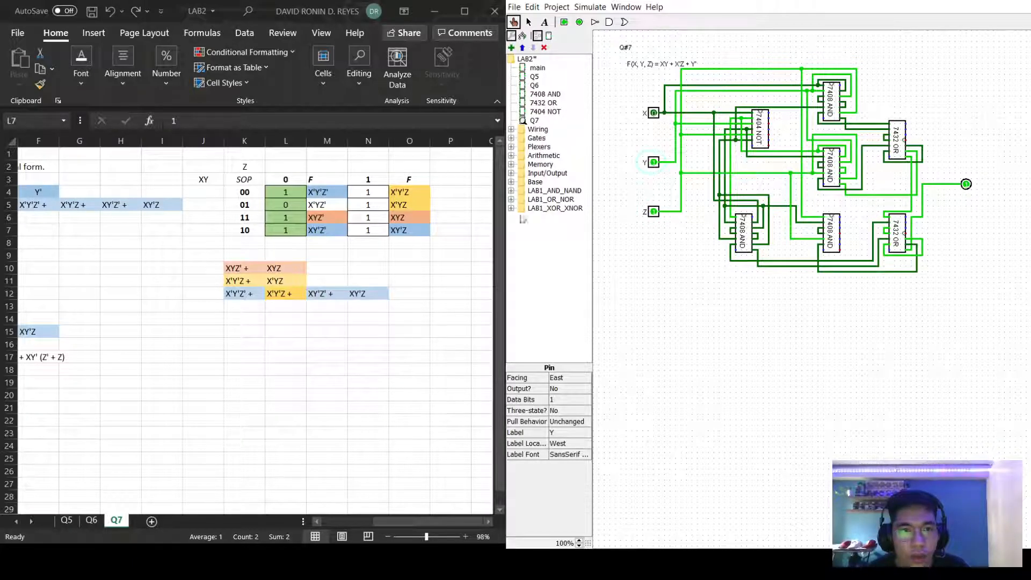
{"action": "left_click", "coordinate": [654, 113]}
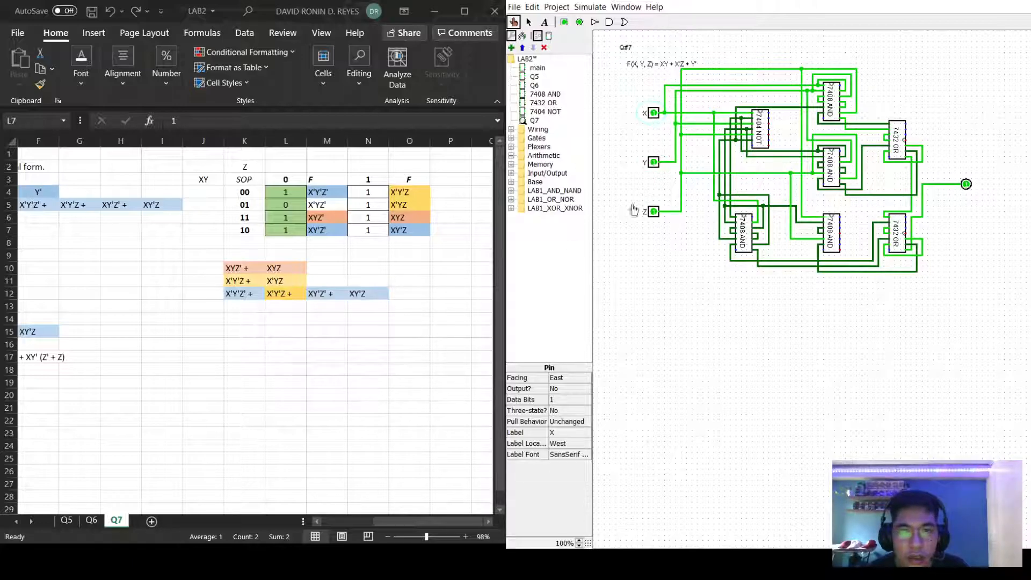
{"action": "left_click", "coordinate": [654, 162]}
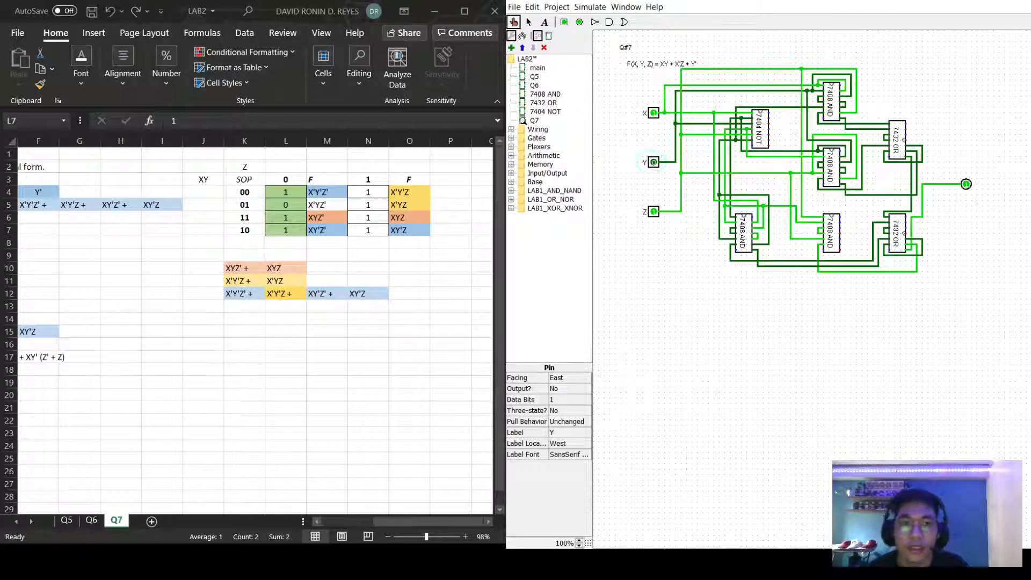
{"action": "left_click_drag", "start_coordinate": [367, 191], "coordinate": [368, 230]}
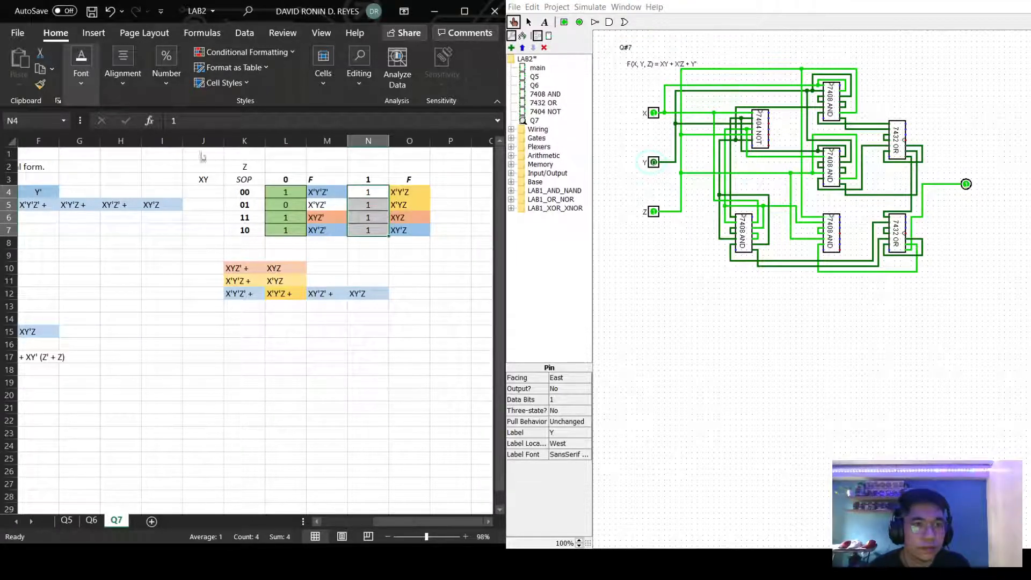
{"action": "key", "text": "ctrl+y"}
{"action": "left_click", "coordinate": [680, 308]}
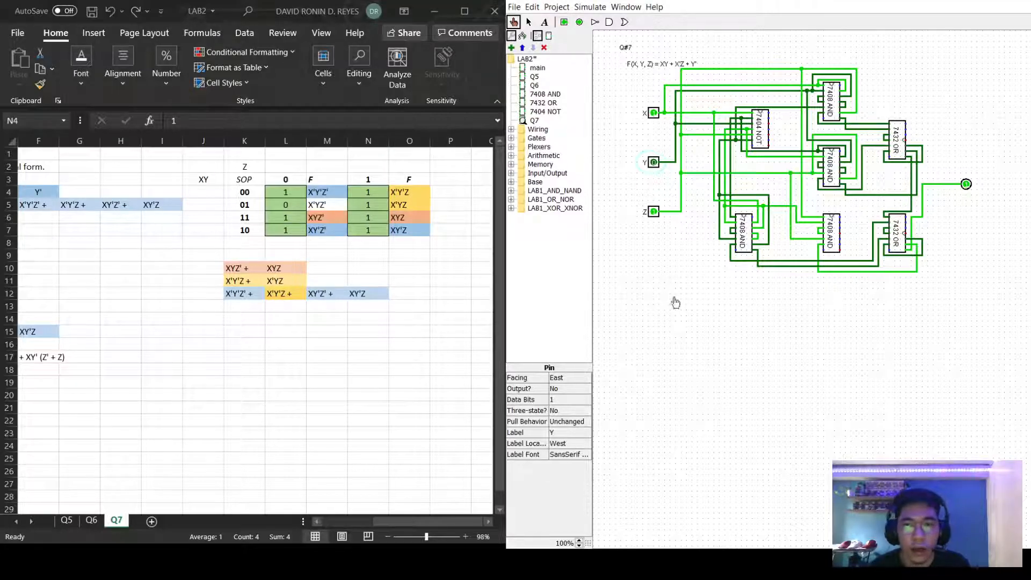
Reset the X and Z inputs back to 0.
{"action": "left_click", "coordinate": [653, 113]}
{"action": "left_click", "coordinate": [653, 211]}
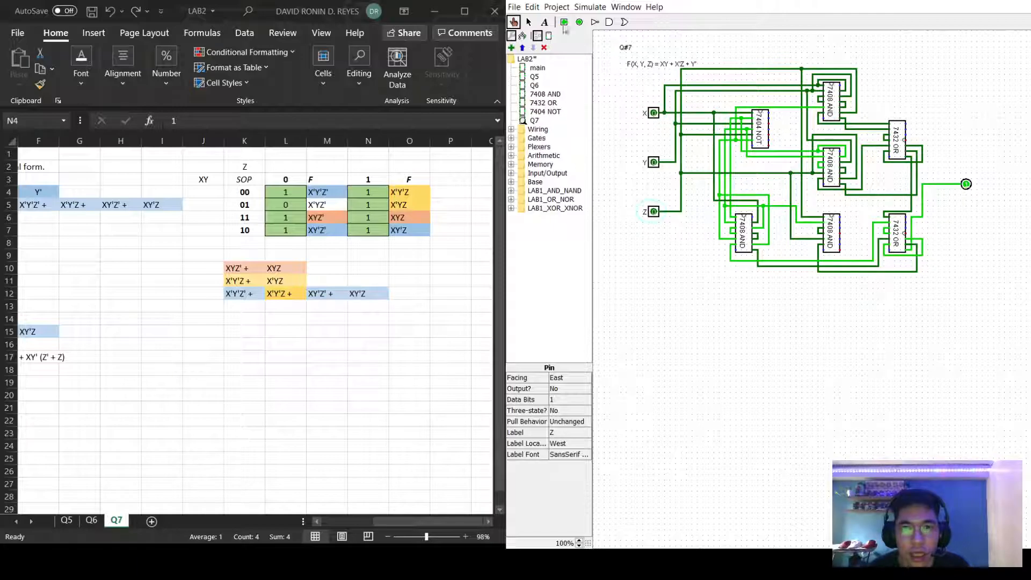
{"action": "left_click", "coordinate": [556, 7]}
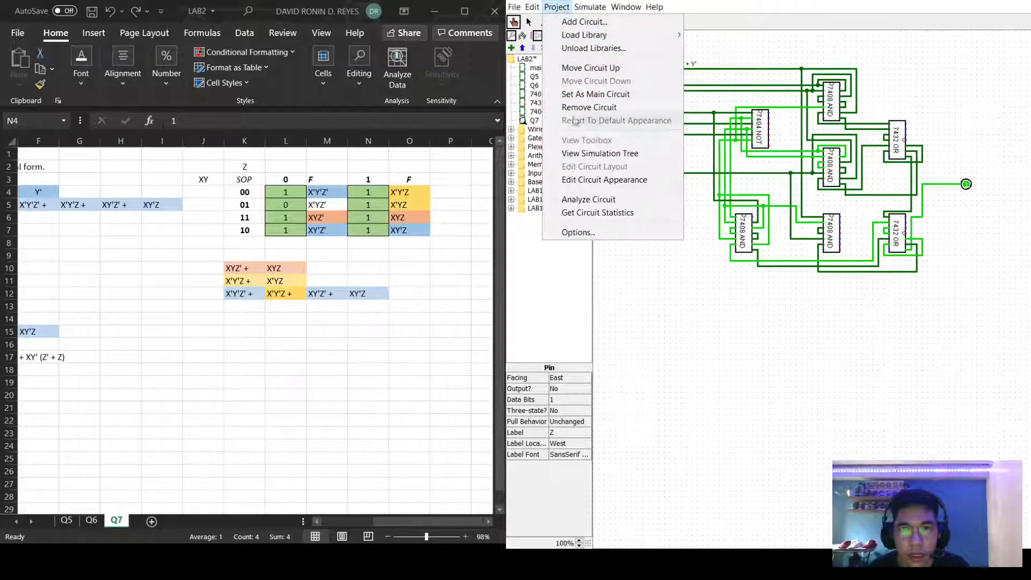
Run Analyze Circuit and compare Q7's table (x=1 except 010) with the Excel truth table.
{"action": "left_click", "coordinate": [588, 199]}
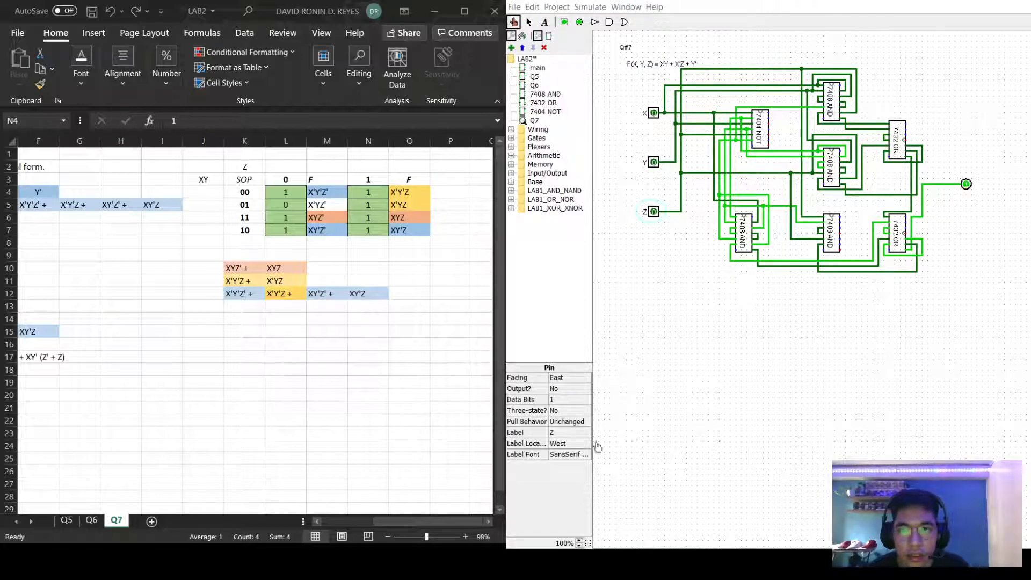
{"action": "key", "text": "alt+Tab"}
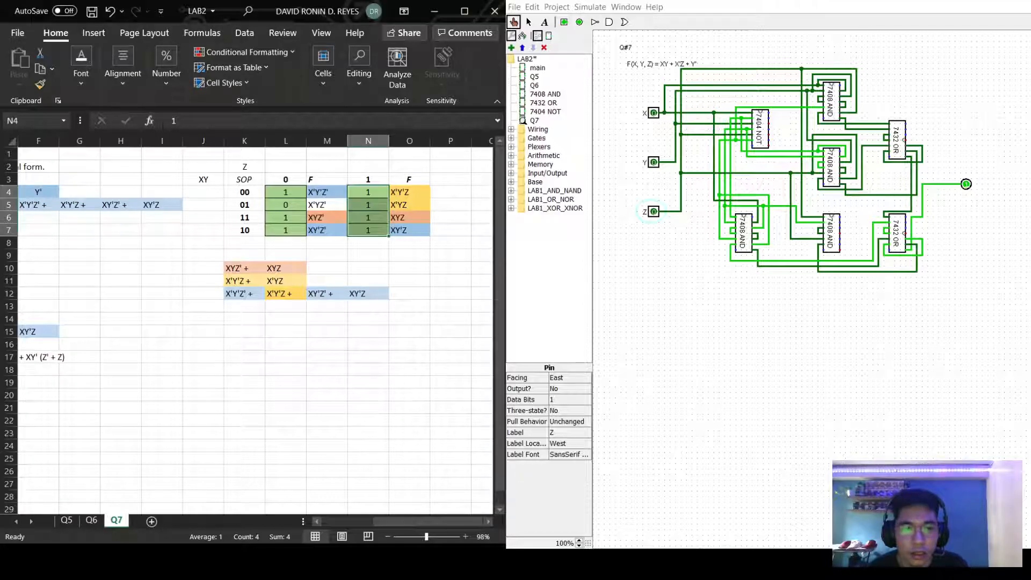
{"action": "key", "text": "alt+Tab"}
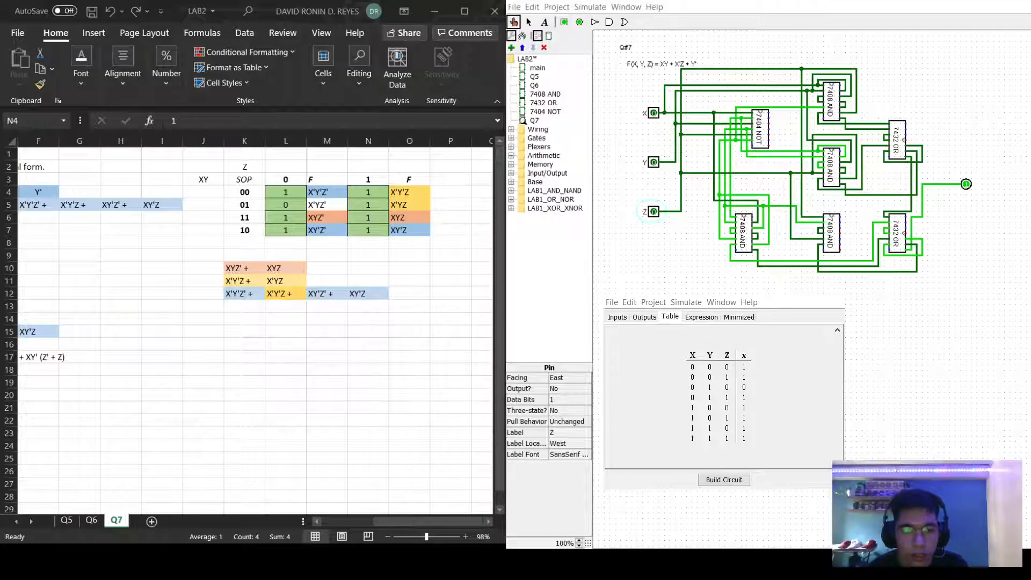
{"action": "key", "text": "alt+Tab"}
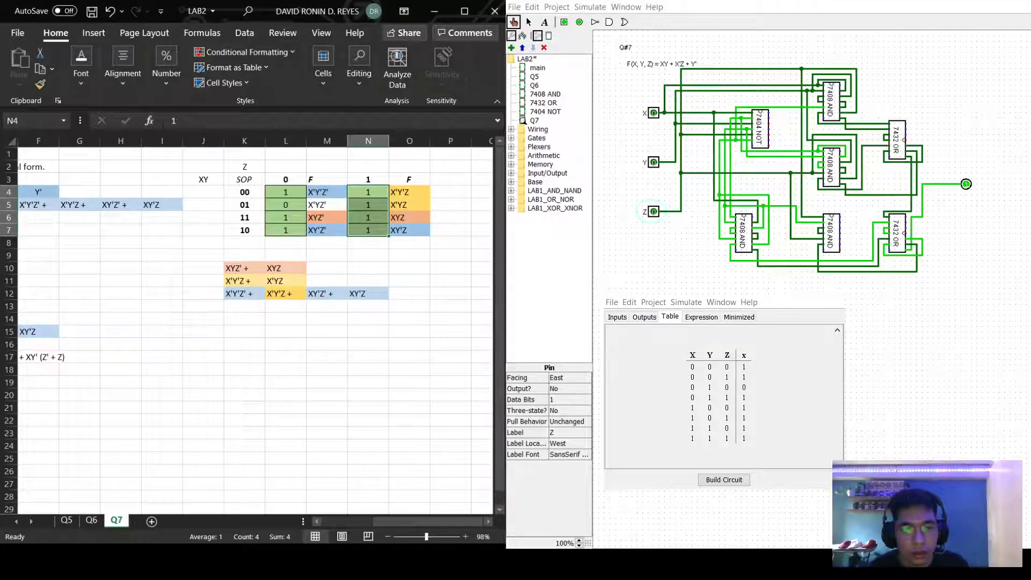
{"action": "key", "text": "alt+Tab"}
{"action": "key", "text": "alt+Tab"}
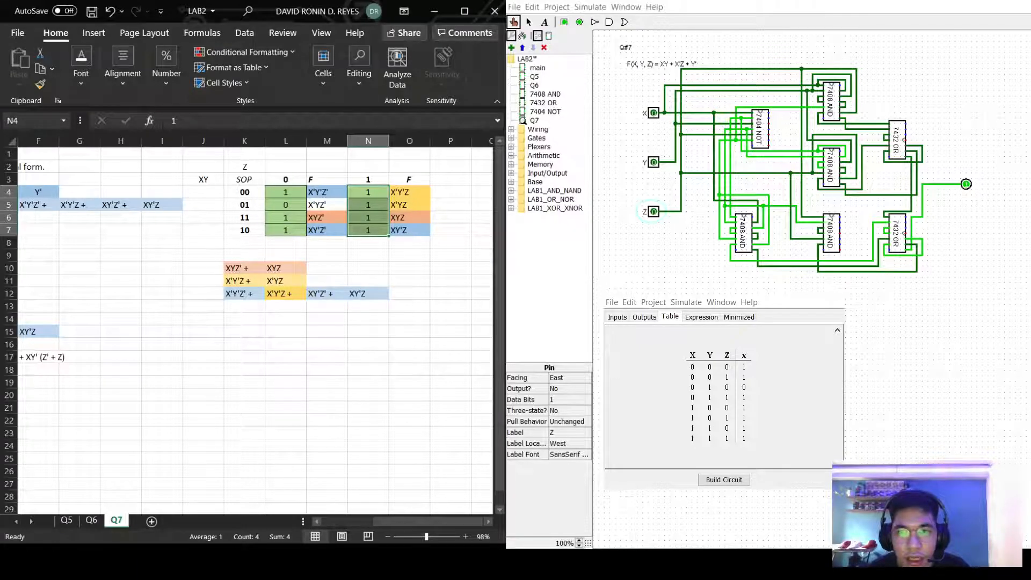
{"action": "key", "text": "alt+Tab"}
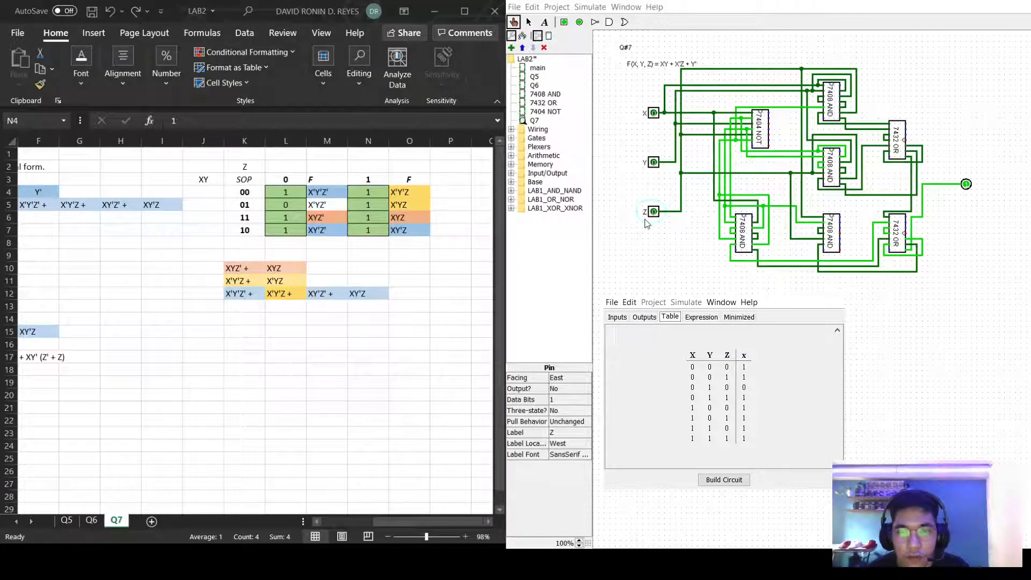
Display the minimized K-map for output x, giving Y' + Z + X, then deselect the Excel truth table.
{"action": "left_click", "coordinate": [743, 320]}
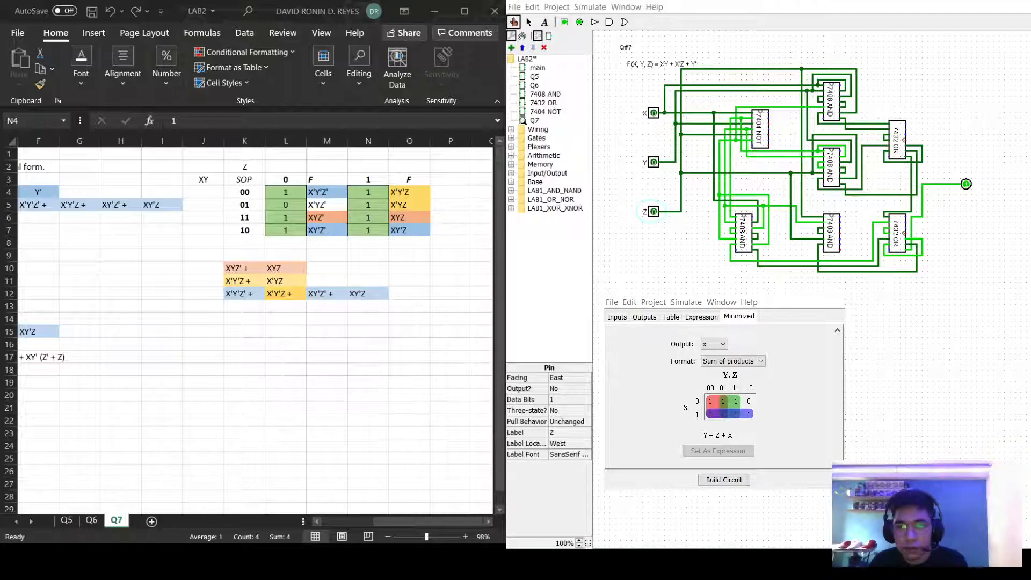
{"action": "left_click", "coordinate": [368, 459]}
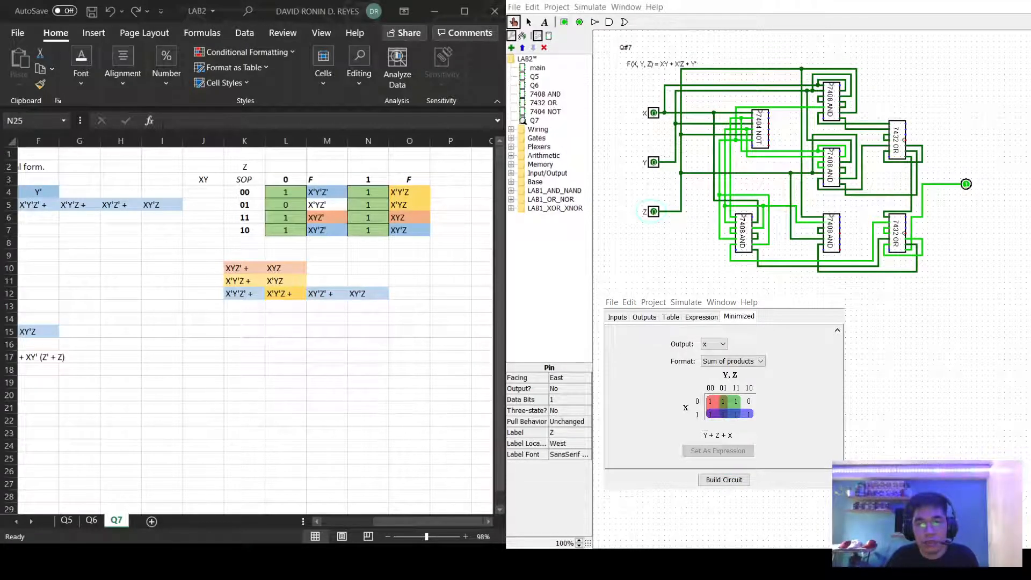